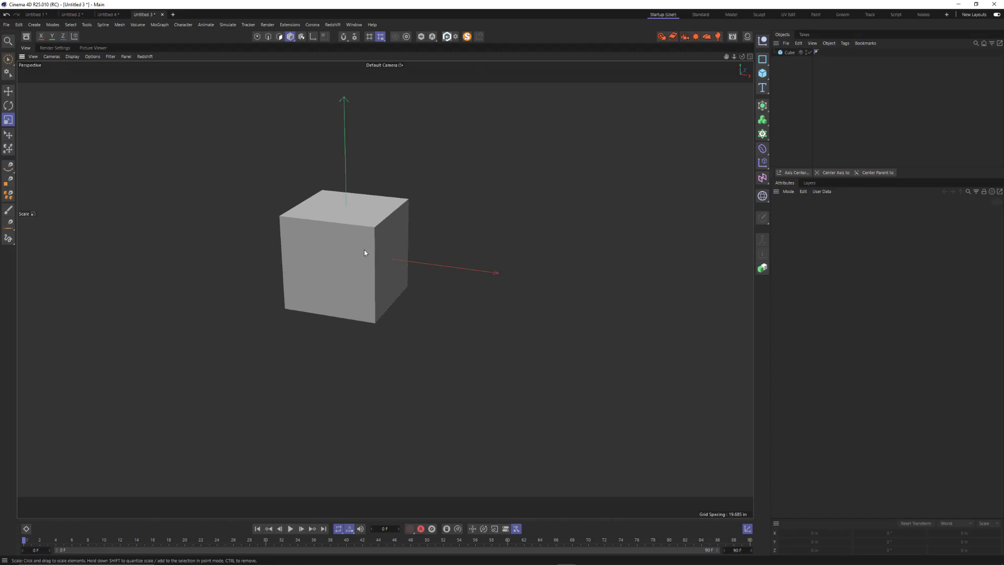
alt+drag(358, 268, 292, 273)
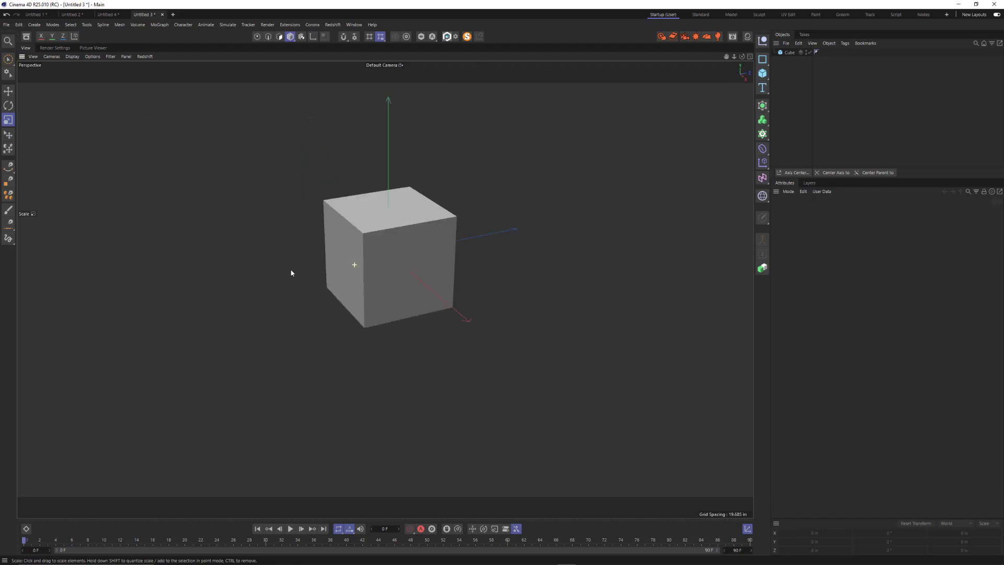
alt+drag(426, 224, 502, 201)
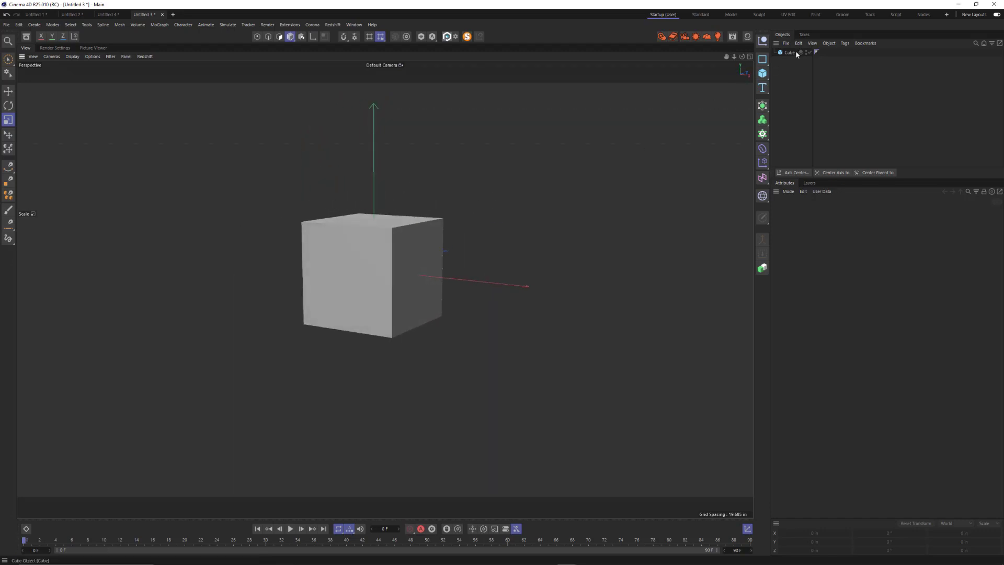
alt+drag(582, 197, 454, 206)
alt+middle_drag(454, 207, 422, 237)
scroll(454, 210, down, 2)
alt+middle_drag(455, 266, 445, 249)
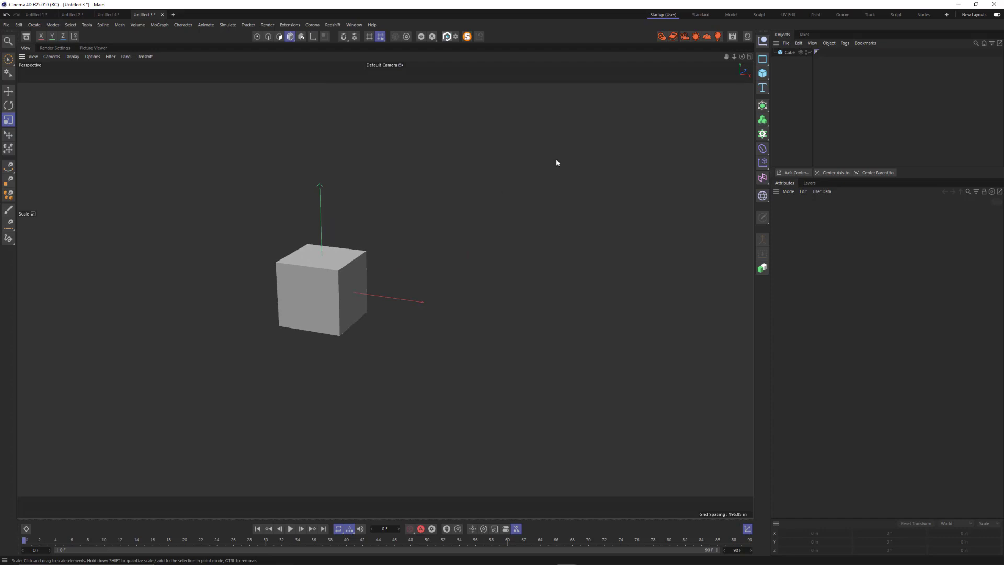
Create an instance that references the cube
click(788, 53)
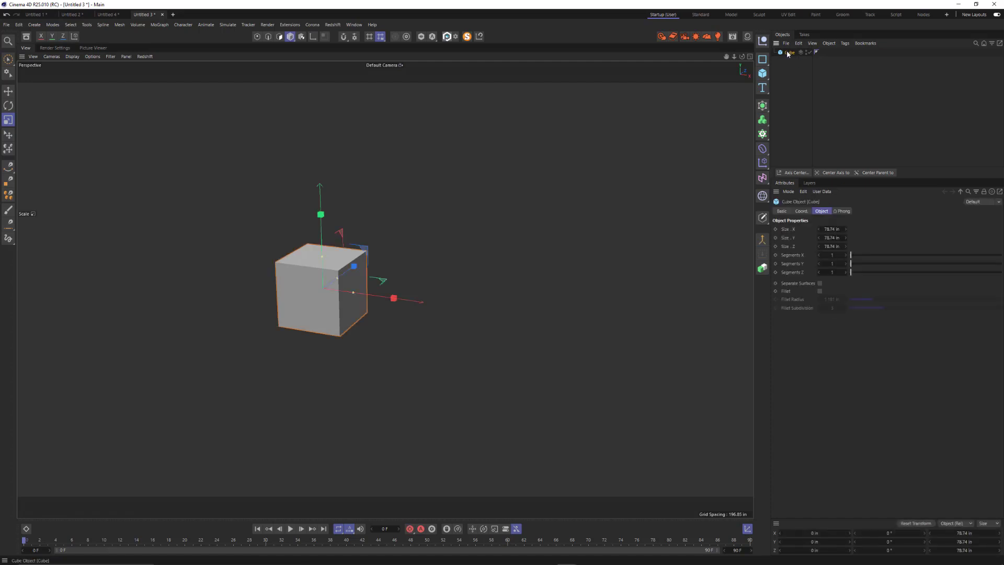
click(763, 106)
click(764, 105)
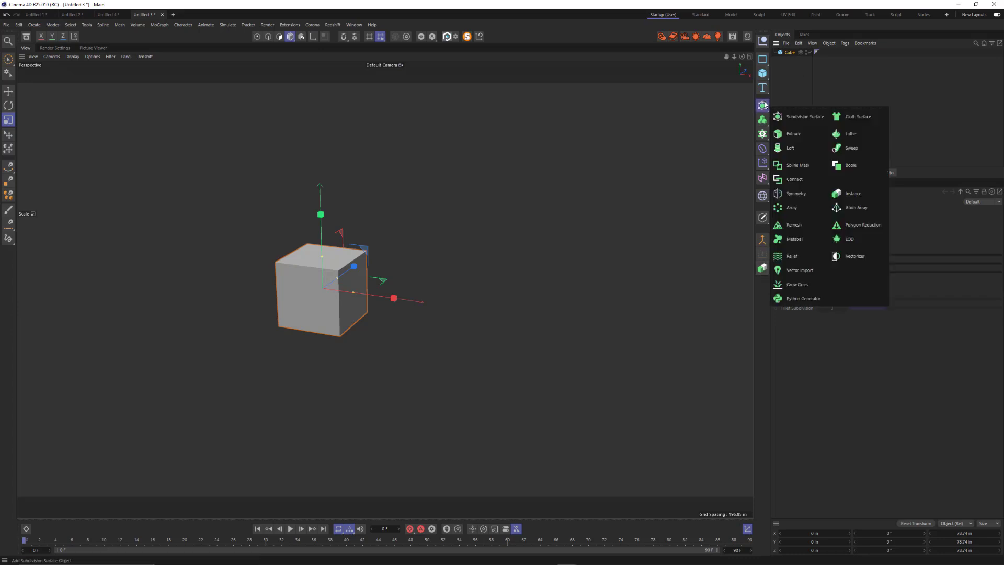
click(850, 193)
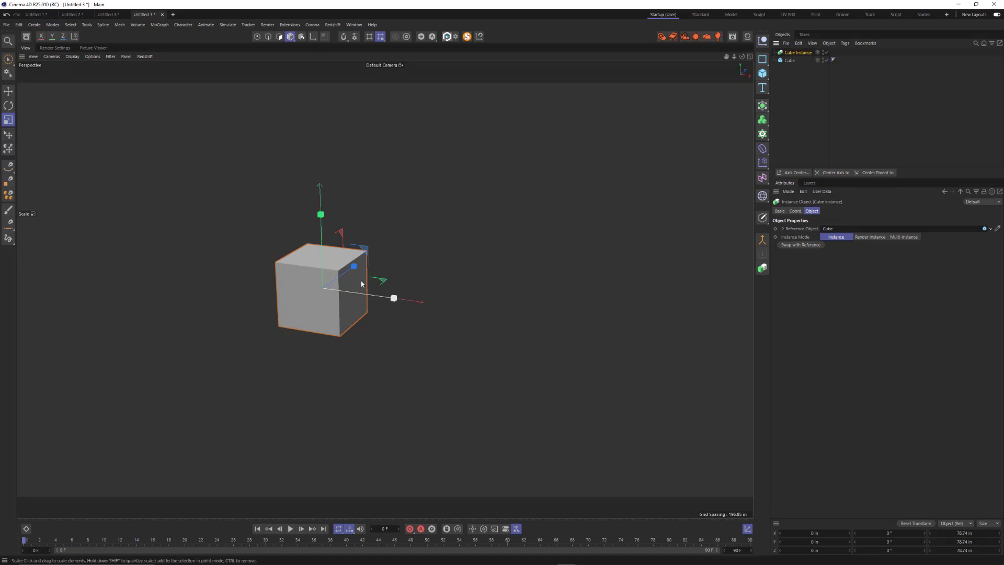
Move the cube instance away from the original cube to about X 189.34 in and Z 164.108 in
key(e)
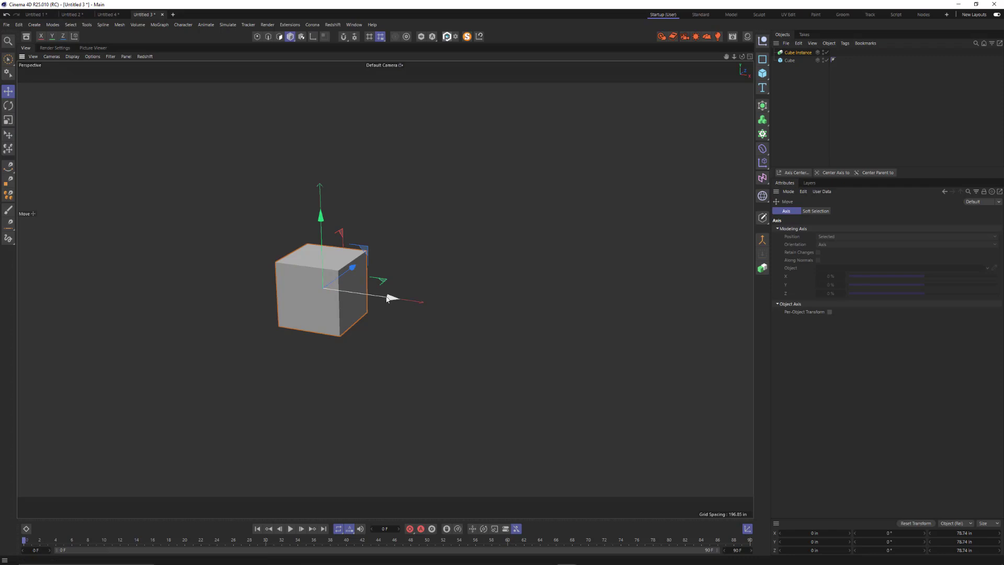
drag(387, 299, 552, 312)
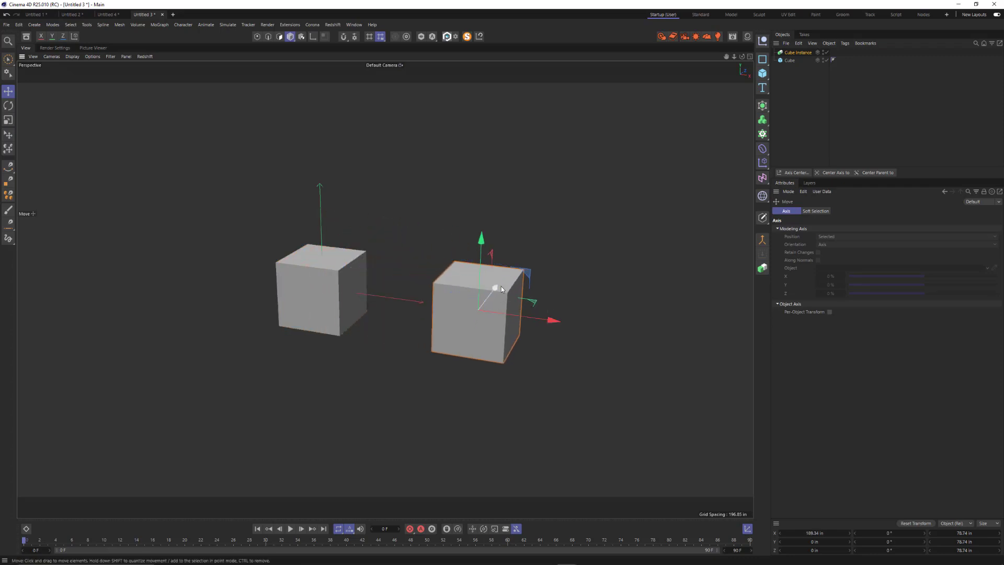
drag(501, 287, 531, 246)
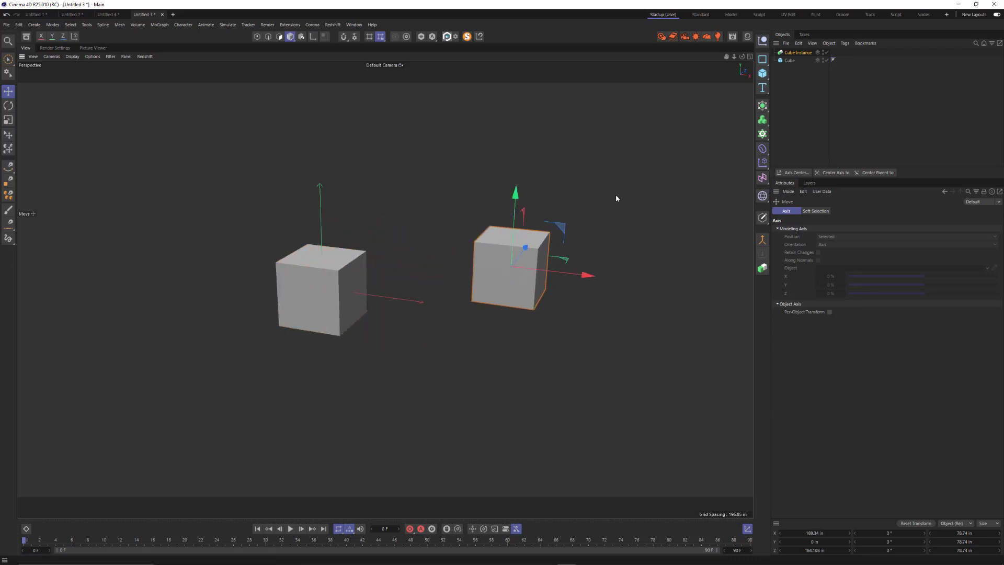
Resize the original cube to about 71.3 in along X and 33.391 in along Y
click(794, 60)
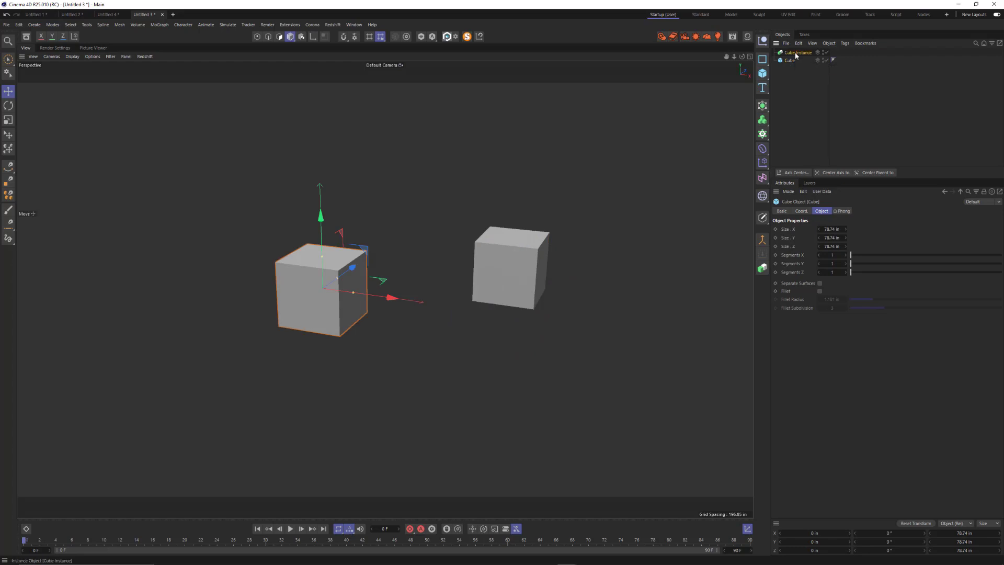
click(796, 53)
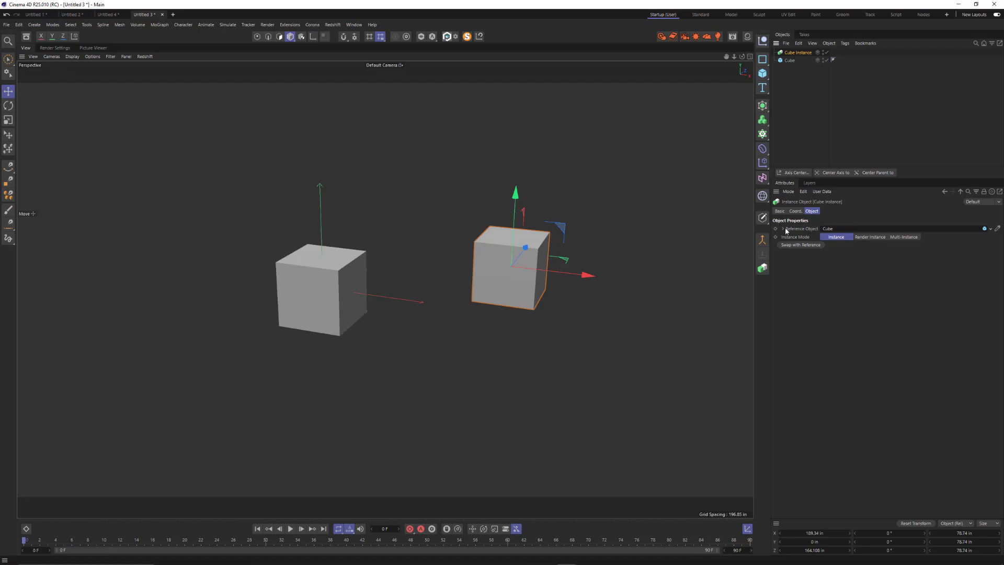
click(793, 61)
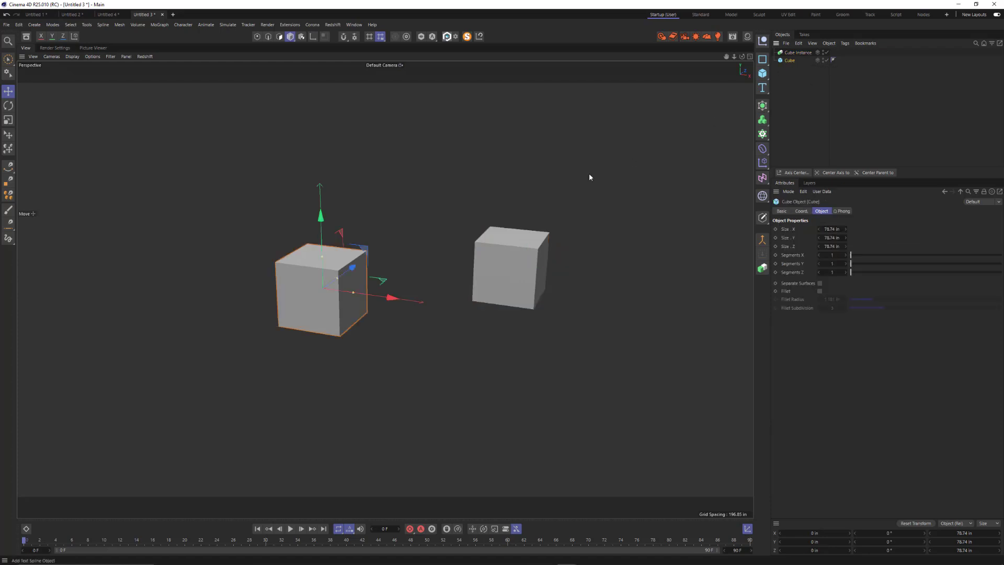
mouse_move(354, 295)
mouse_down()
mouse_move(336, 294)
mouse_move(370, 297)
mouse_move(350, 292)
mouse_up()
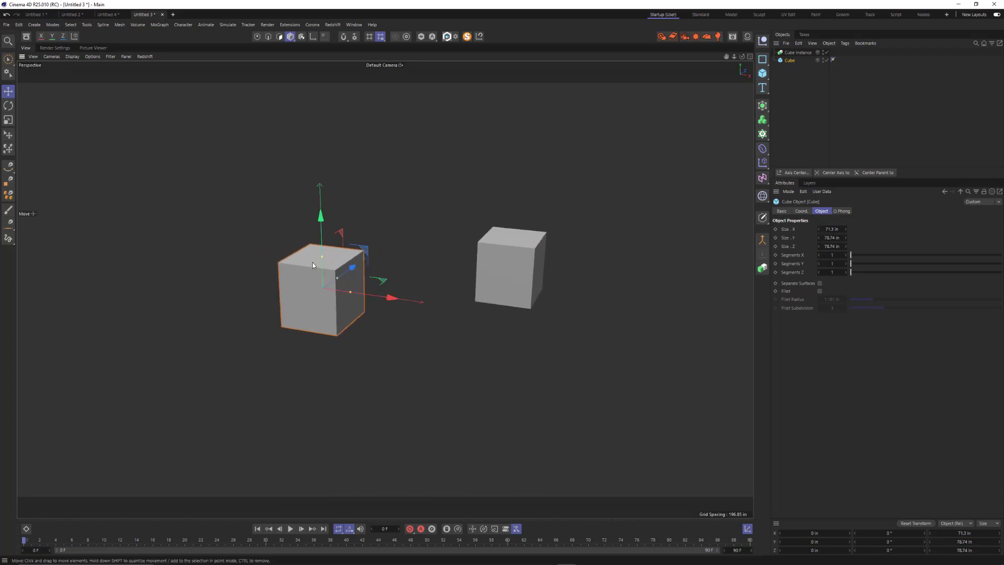
drag(320, 258, 335, 274)
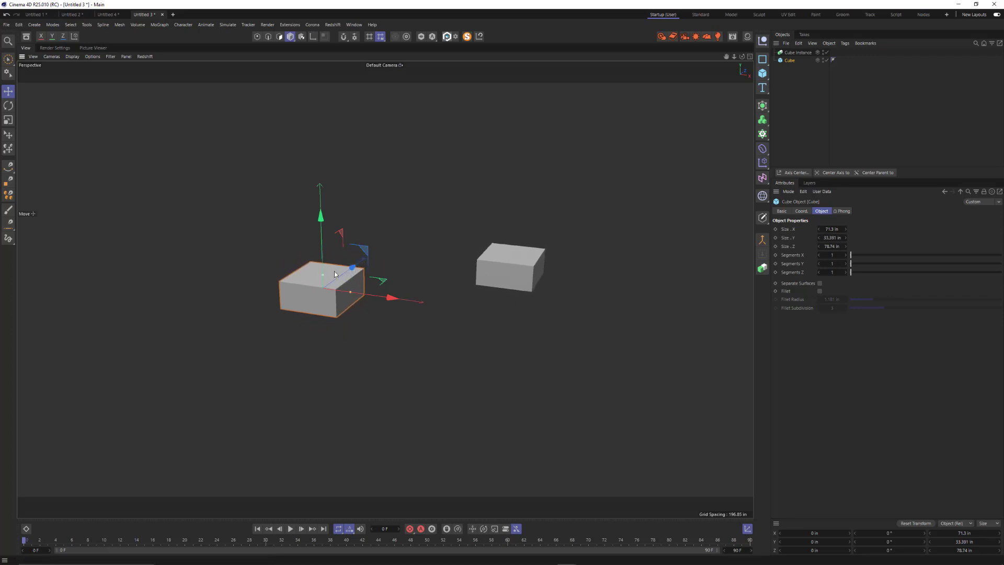
Shift the cube instance along X to about 199.541 in
click(800, 53)
mouse_move(583, 273)
mouse_down()
mouse_move(517, 273)
mouse_move(596, 276)
mouse_up()
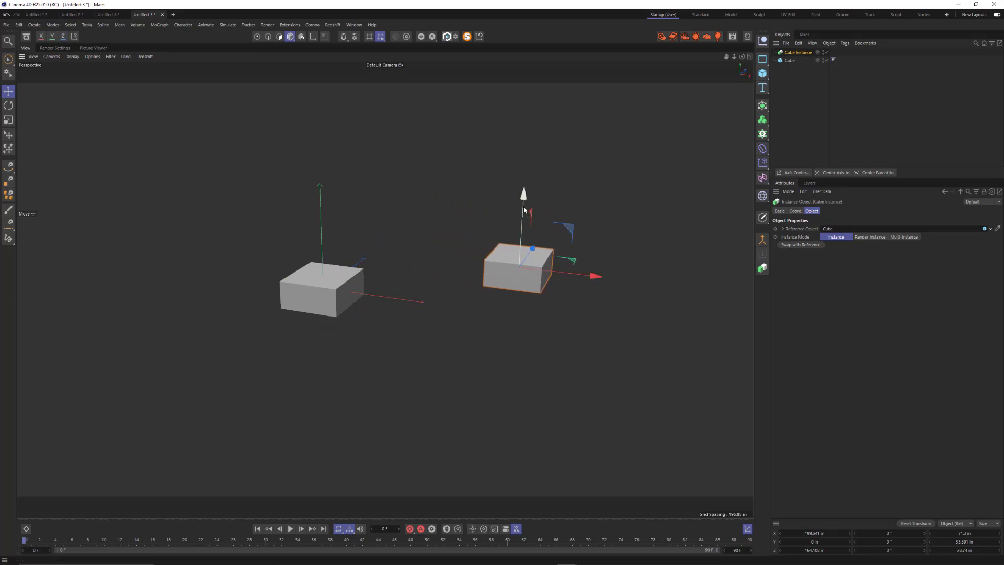
Try raising, rotating and scaling the cube instance, and undo these changes
drag(525, 209, 519, 123)
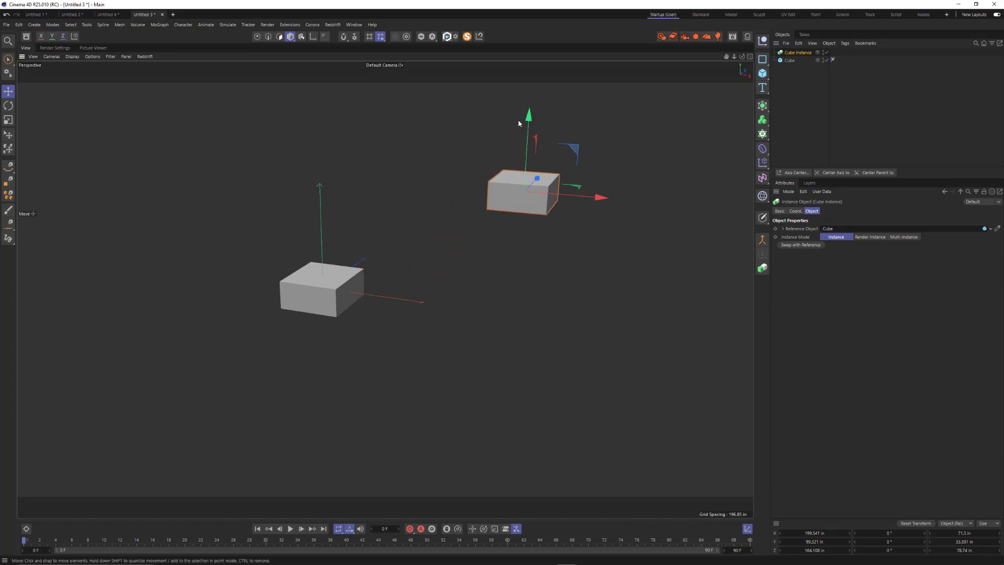
key(r)
drag(542, 170, 579, 123)
key(ctrl+z)
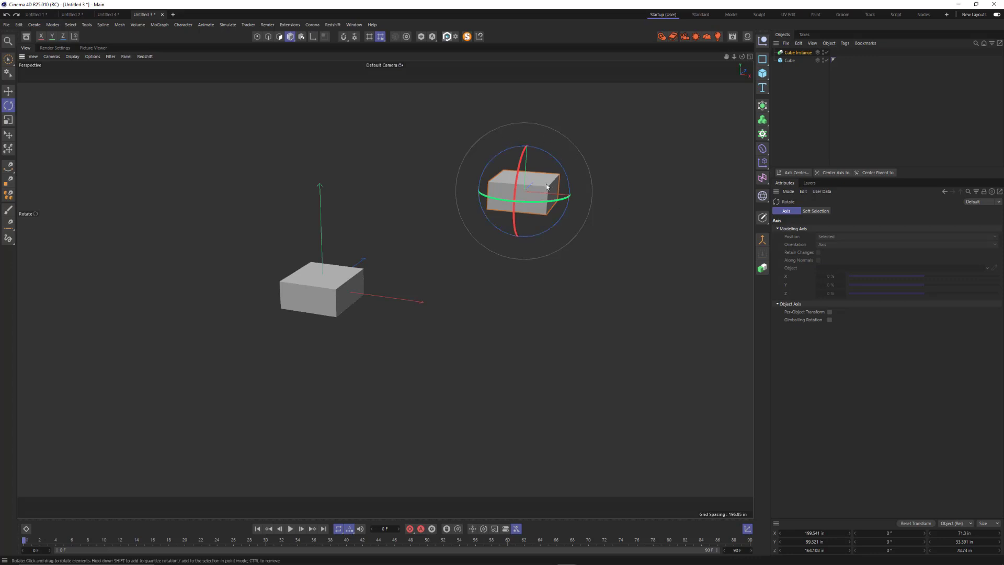
key(t)
drag(601, 197, 616, 207)
key(ctrl+z)
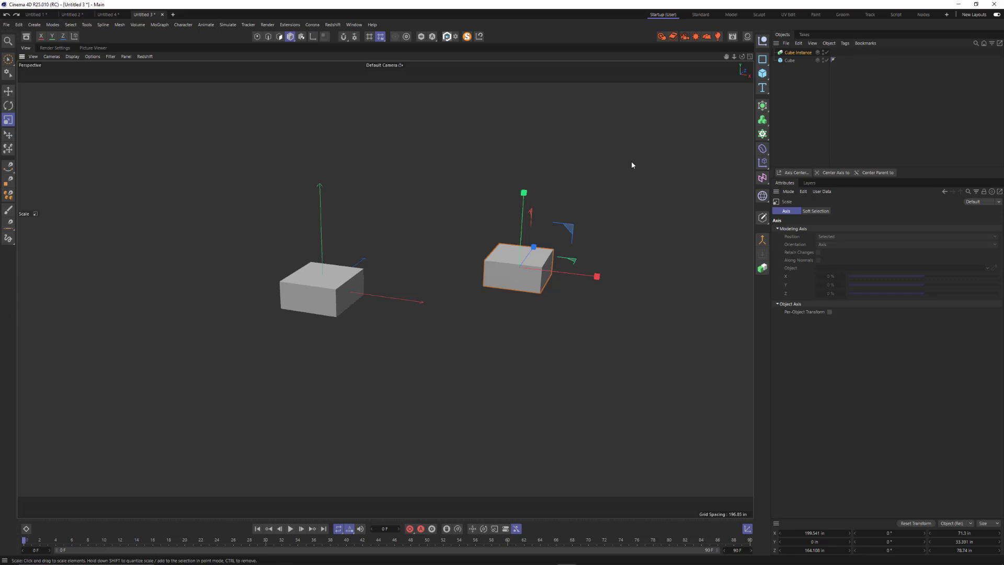
Duplicate the cube instance and move the copy to about X -222.221 in and Y 18.104 in
click(798, 52)
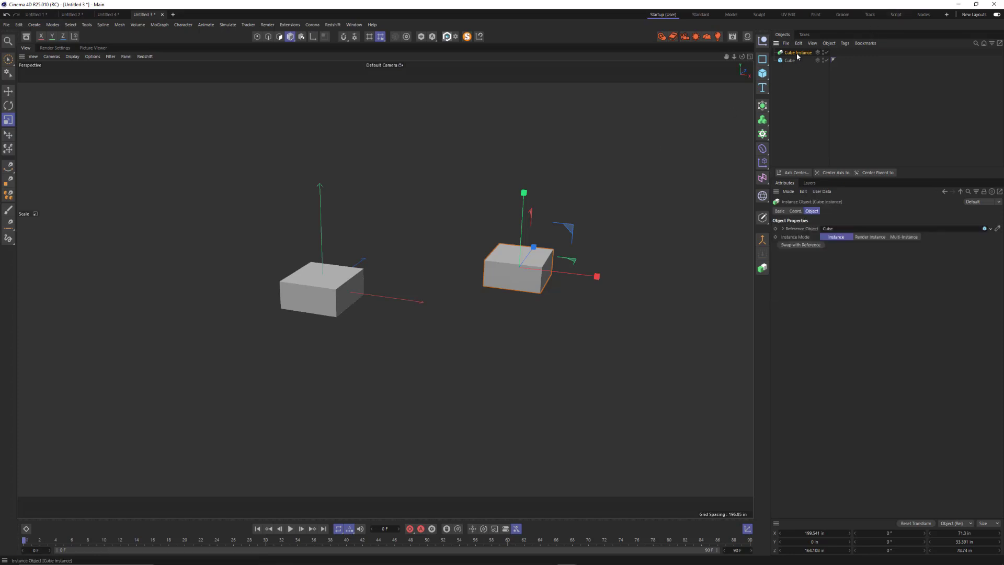
ctrl+drag(798, 53, 803, 60)
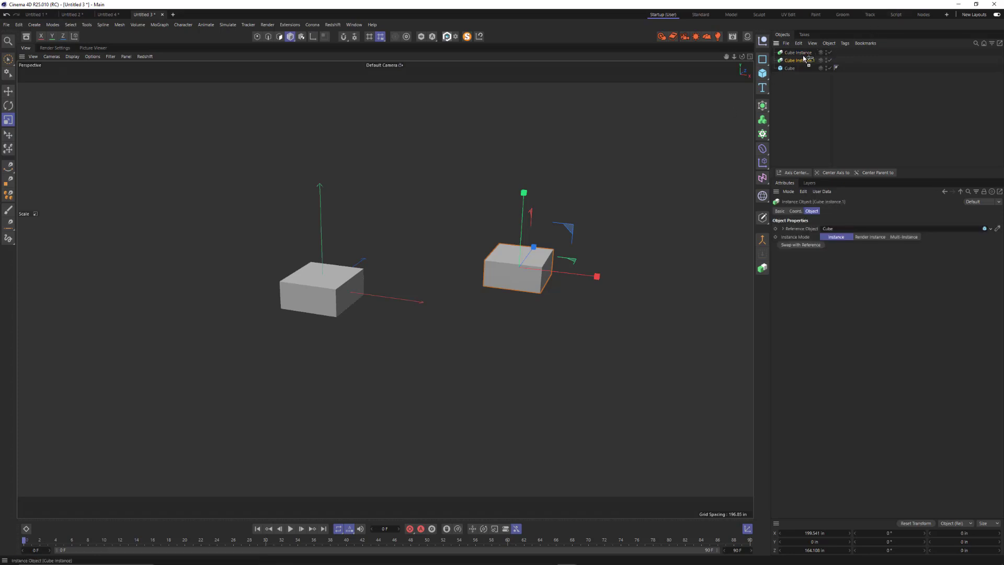
key(e)
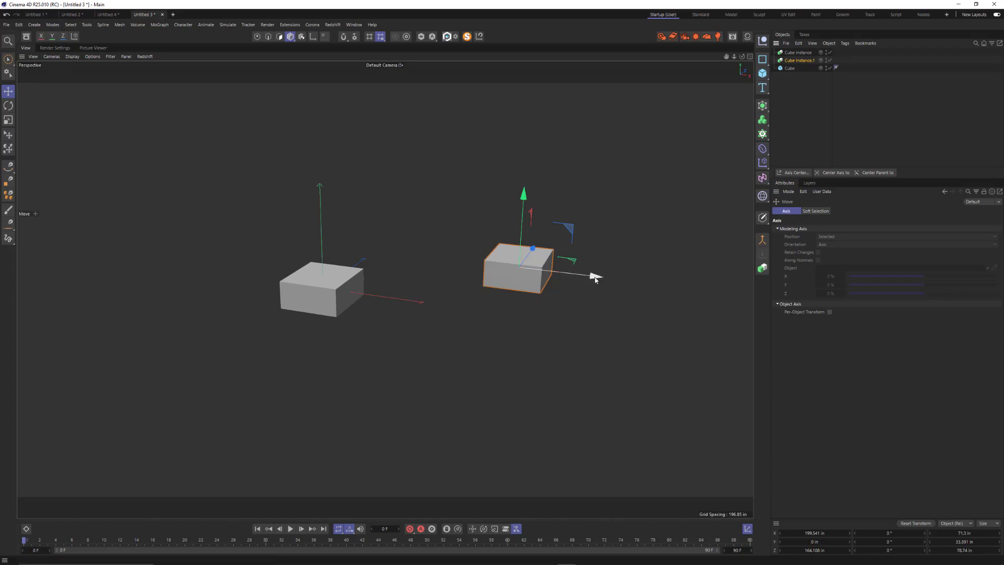
drag(597, 276, 317, 235)
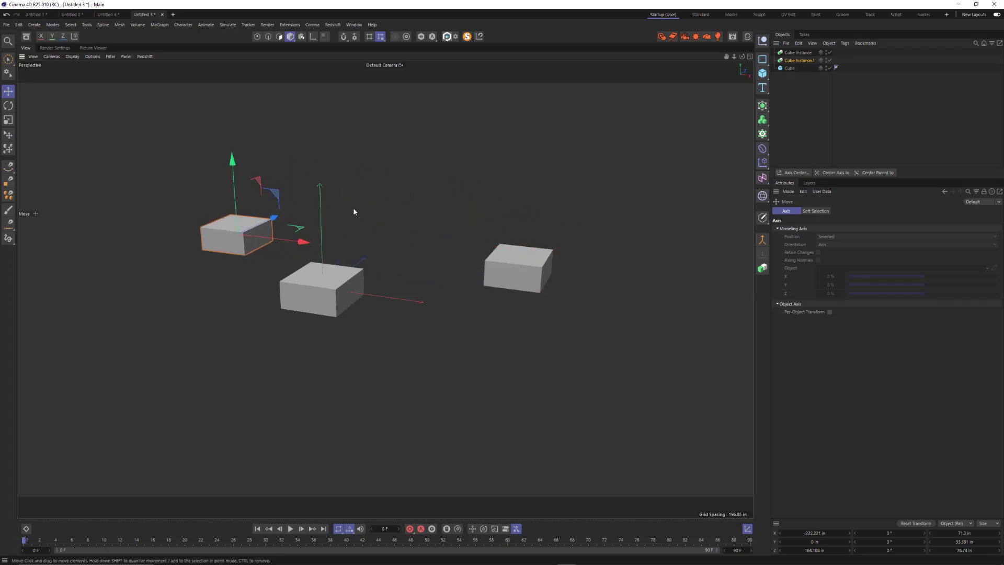
drag(234, 181, 233, 168)
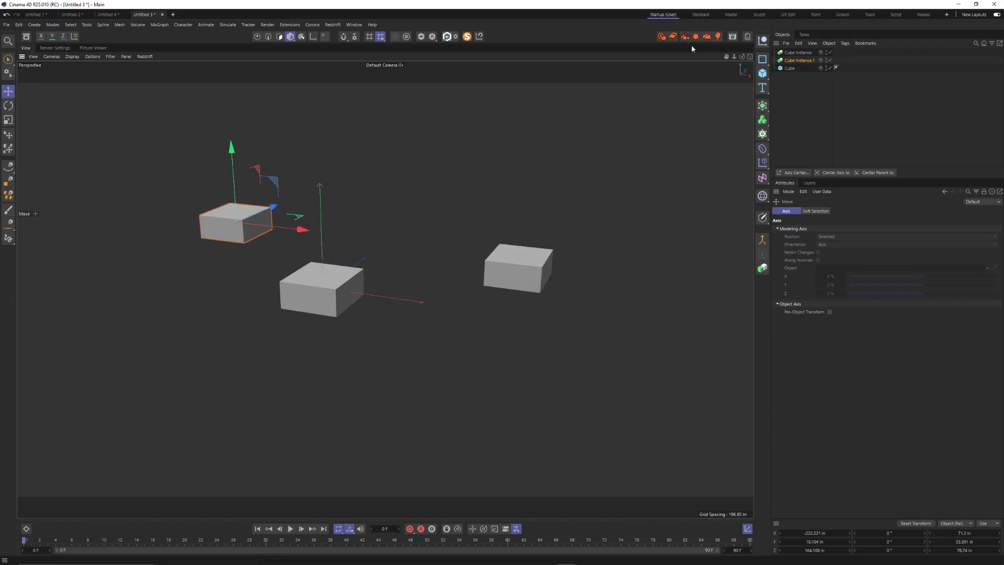
Create a Corona Physical Material and apply it to the original cube
click(747, 37)
click(670, 47)
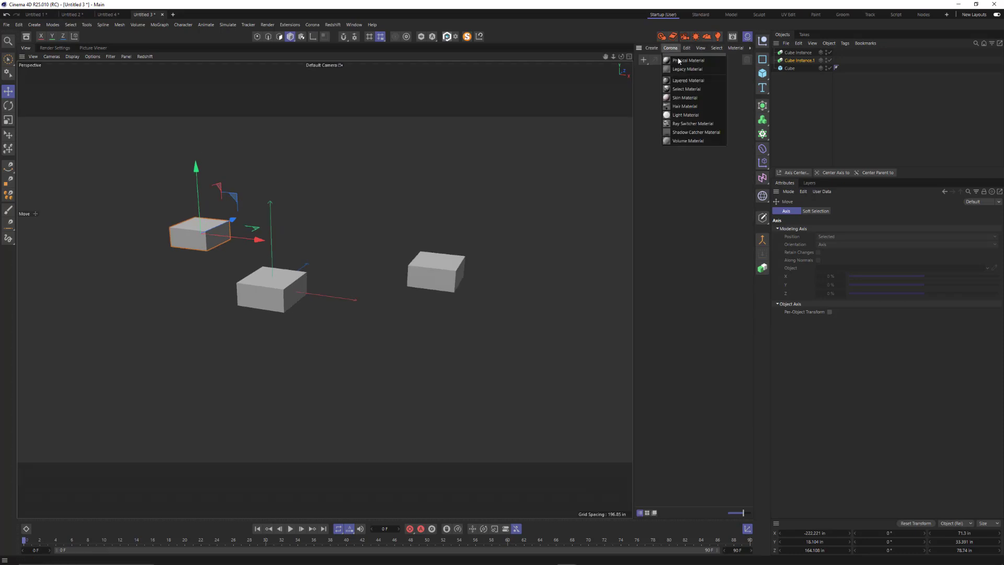
click(678, 60)
drag(640, 76, 792, 68)
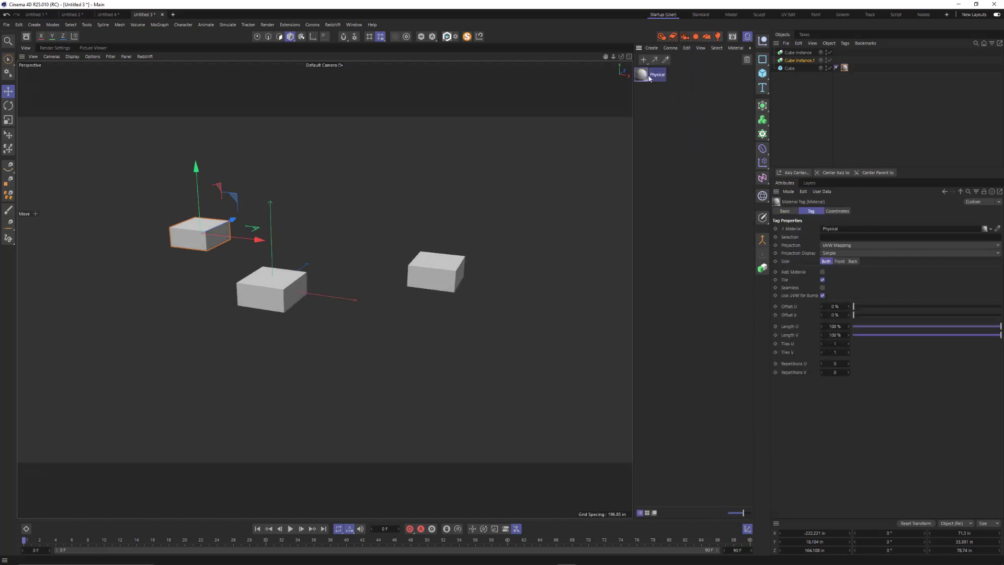
Set the Physical material's base layer color to magenta with hue 325° and saturation 88%
click(643, 76)
click(981, 309)
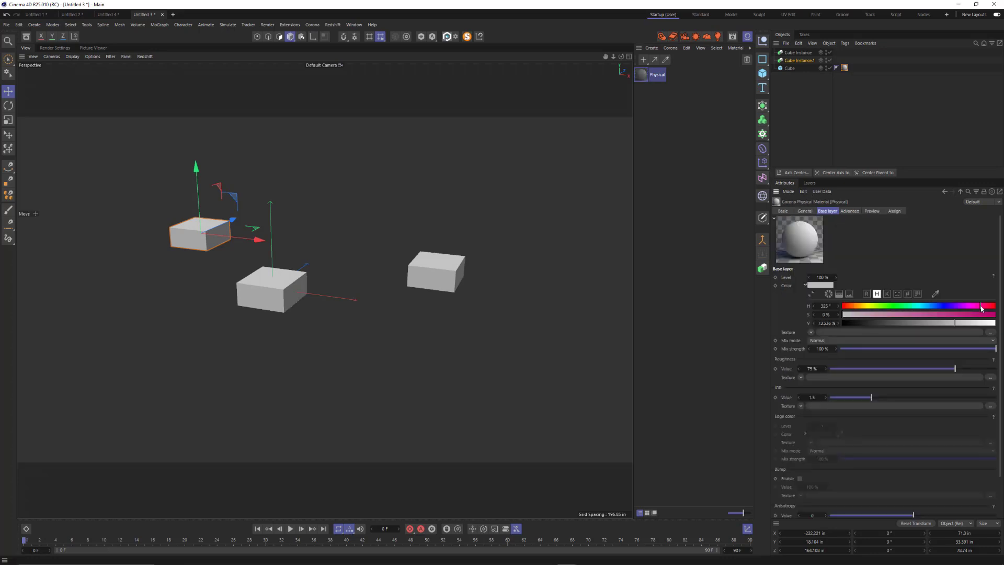
click(977, 314)
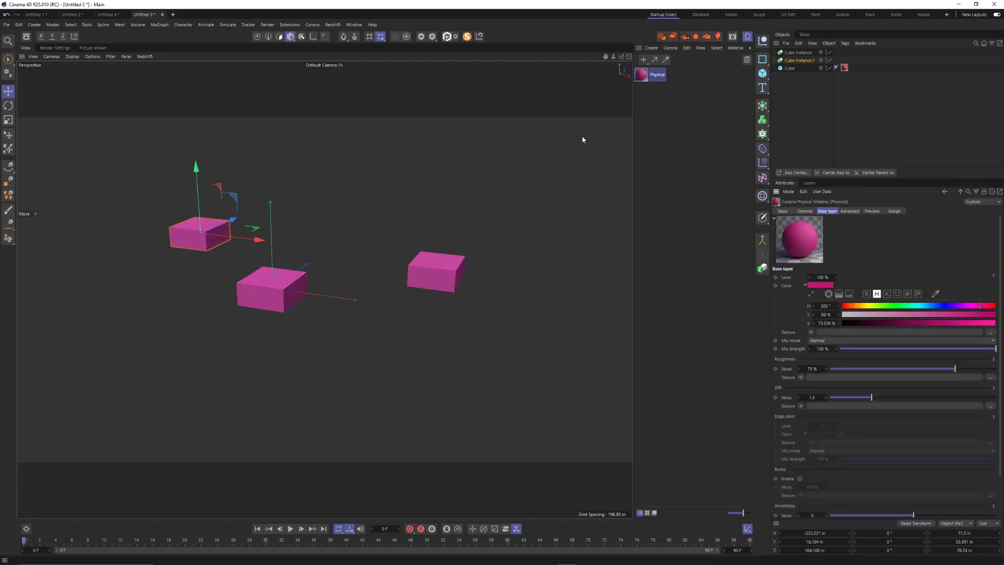
Examine the material on the cubes and compare the object properties of the original and both instances
mouse_move(254, 280)
alt+mouse_down()
mouse_move(261, 322)
mouse_move(257, 285)
alt+mouse_up()
alt+drag(396, 295, 245, 234)
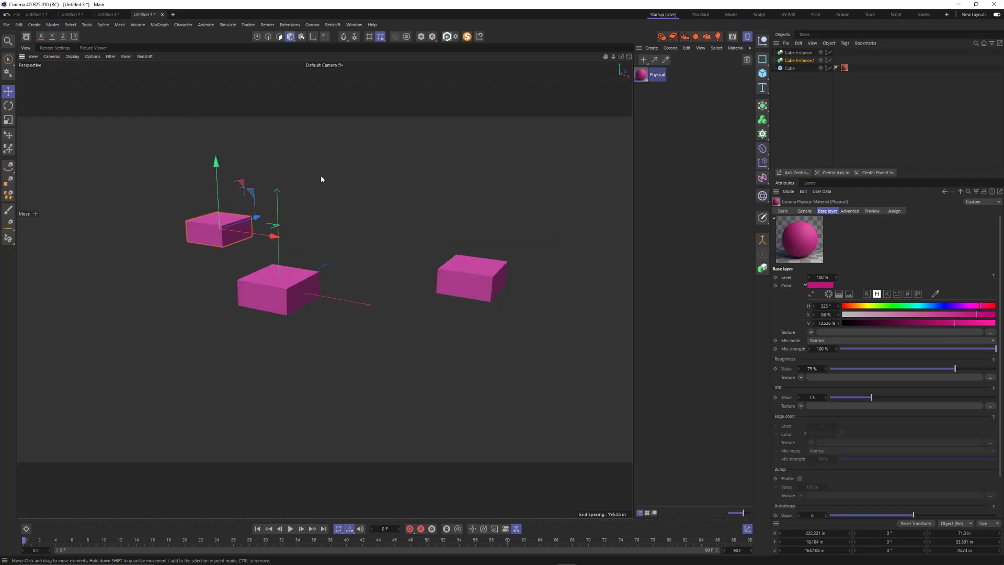
click(800, 53)
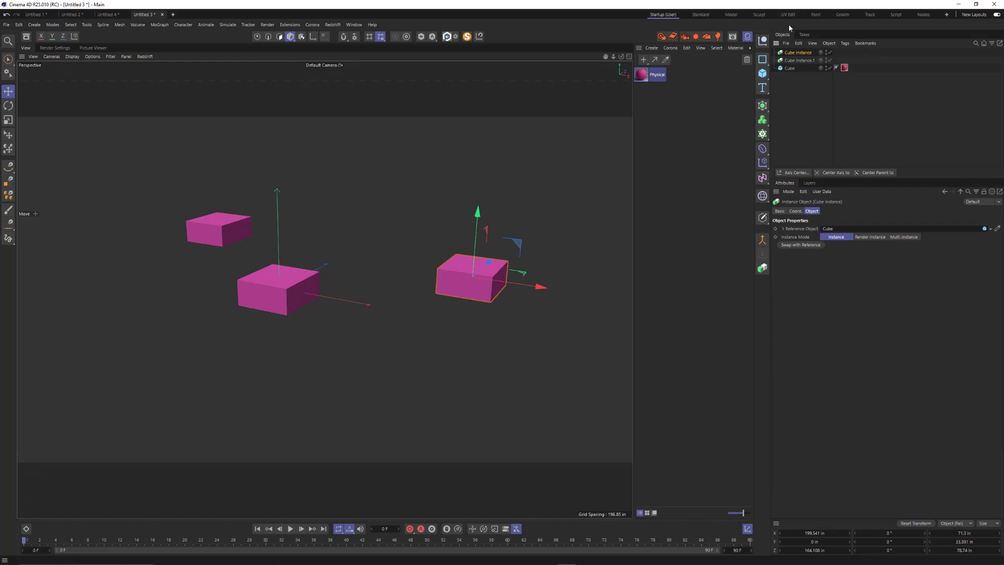
click(790, 69)
alt+drag(309, 262, 331, 253)
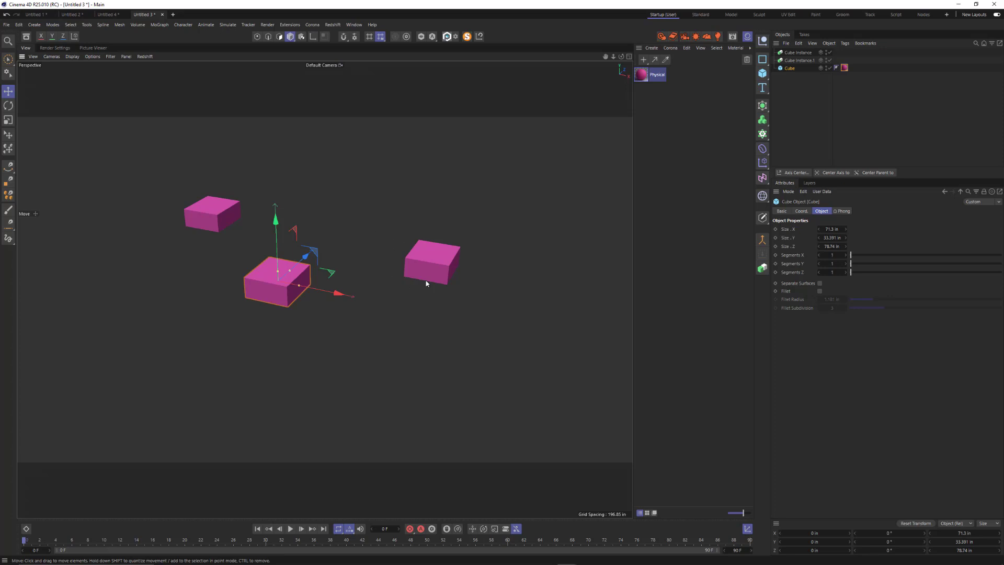
click(444, 258)
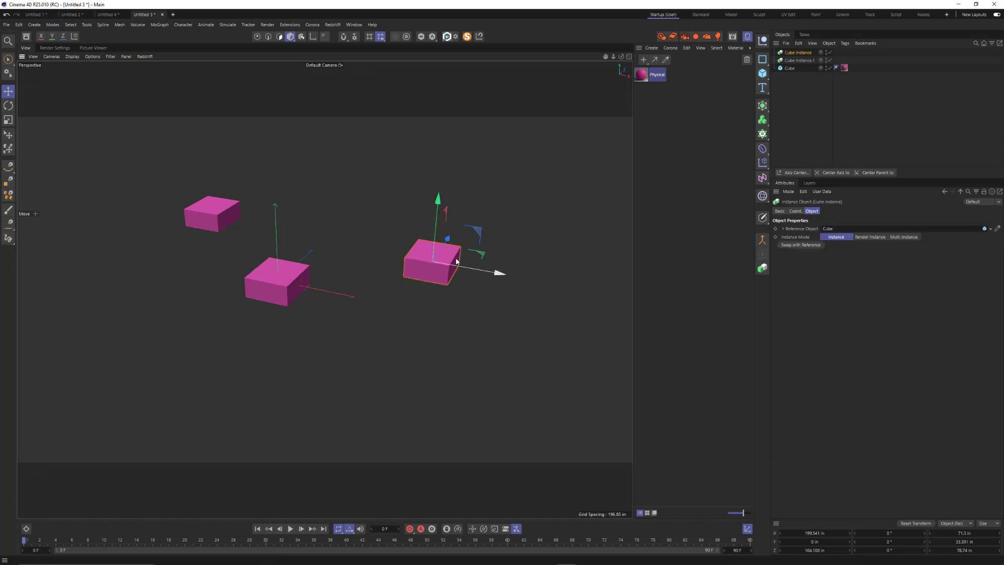
click(213, 206)
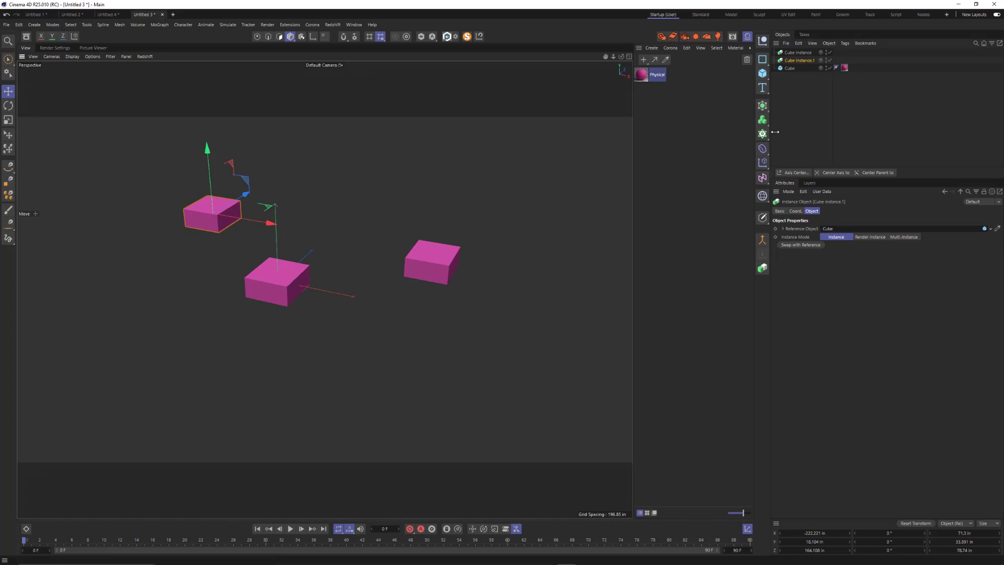
Lower the original cube to about Y -9.773 in
click(795, 69)
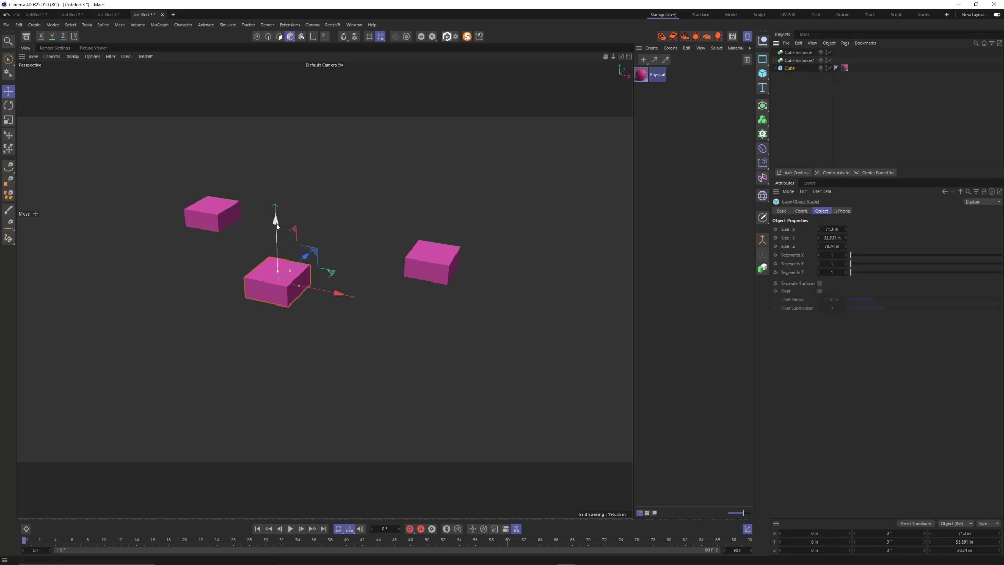
drag(277, 224, 277, 231)
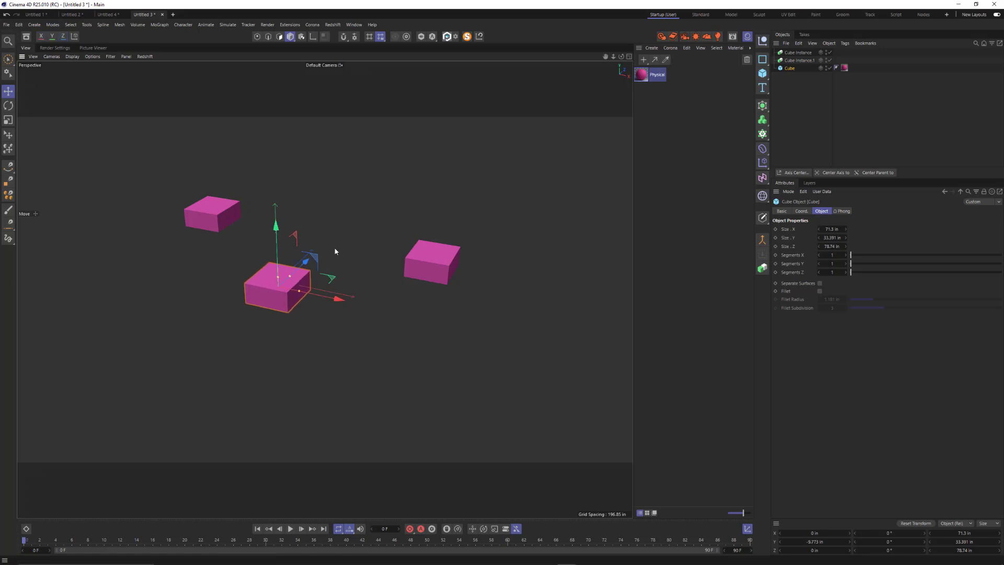
Move the first cube instance to about X 153.2 in and Z 131.9 in
click(799, 61)
click(799, 52)
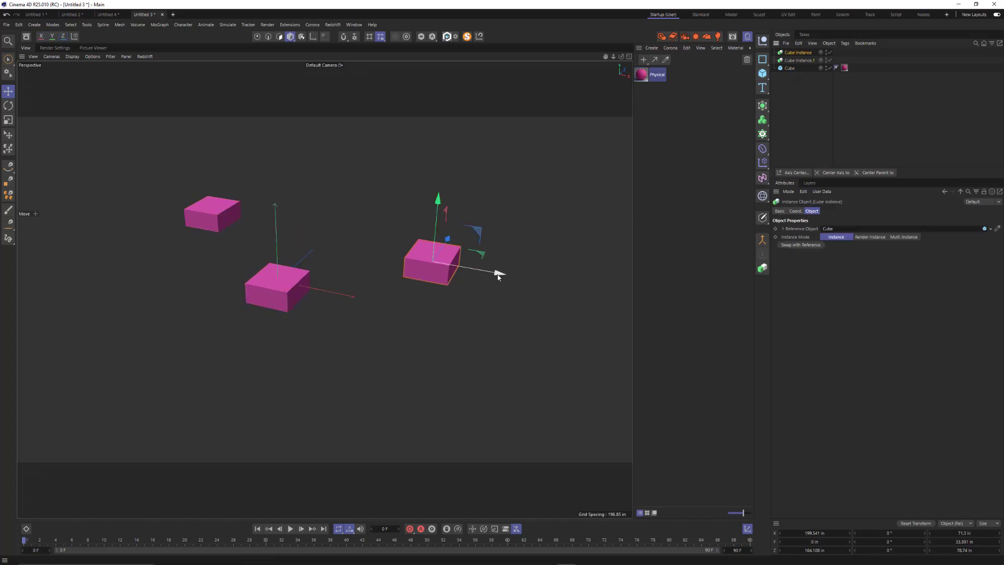
drag(497, 276, 471, 273)
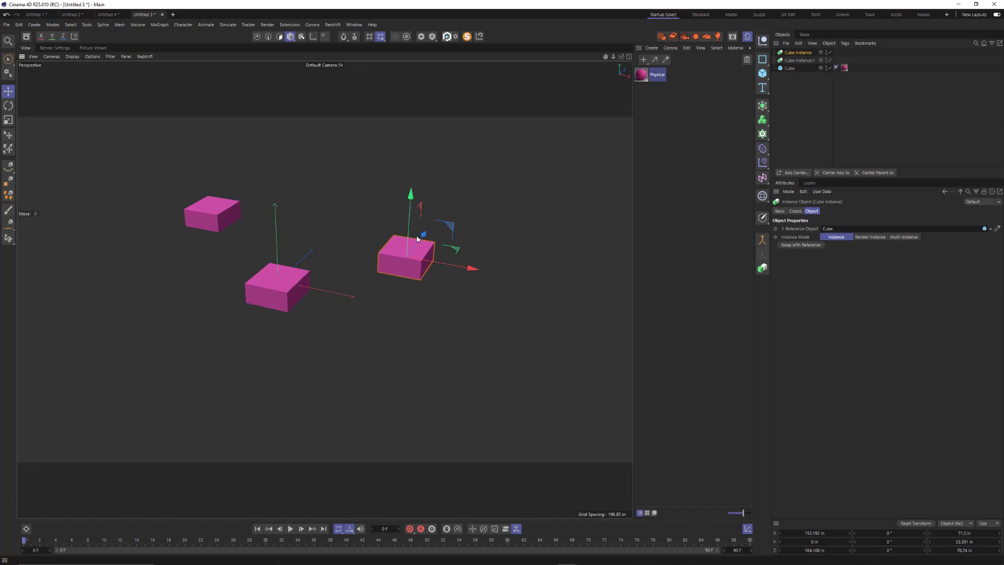
drag(417, 239, 378, 230)
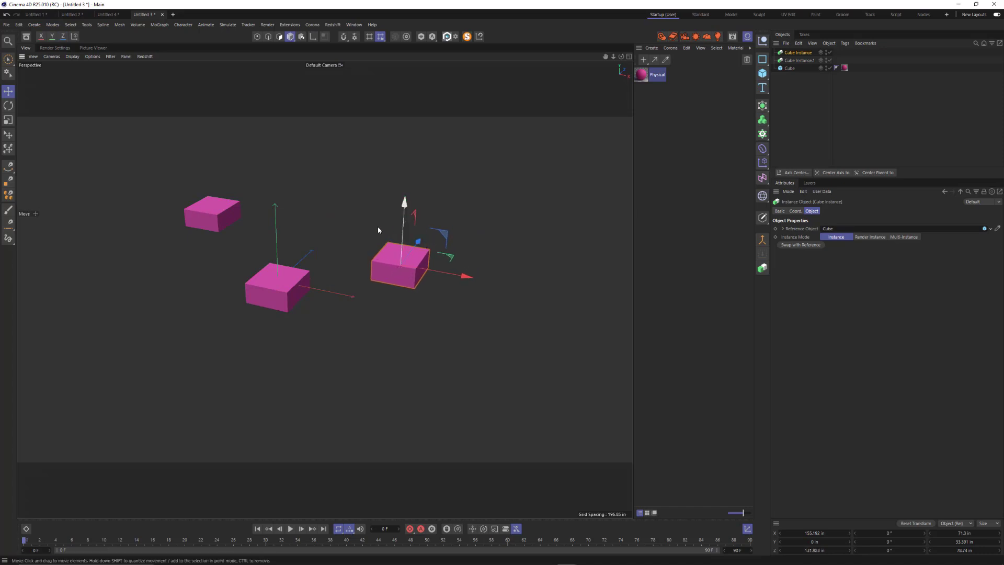
Delete both cube instances and keep only the original cube
click(290, 285)
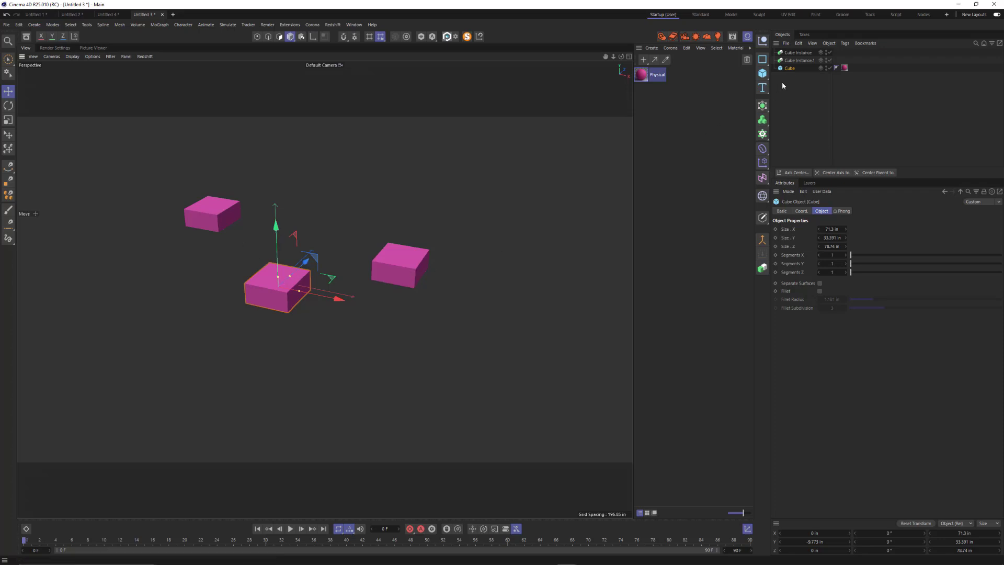
click(798, 52)
shift+click(802, 60)
key(Delete)
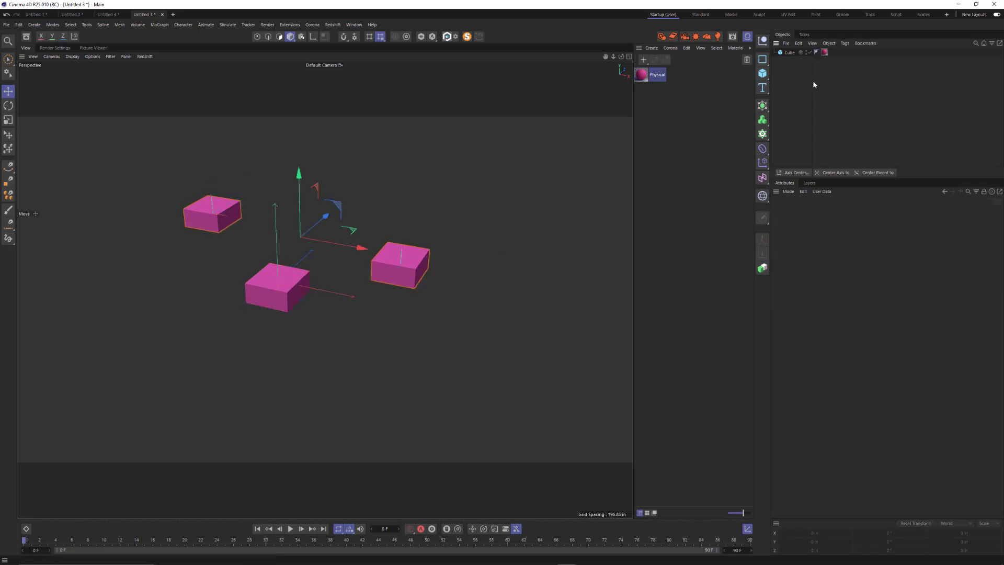
Add a copy of the cube raised to about Y 30.07 in and reshape it to about 22 × 156 × 34.5 in
click(790, 53)
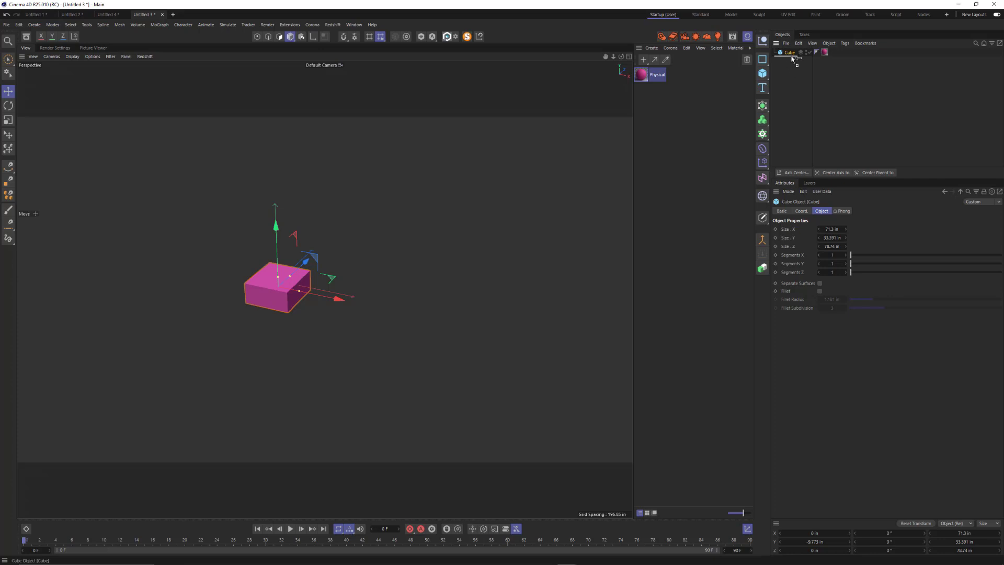
ctrl+drag(790, 53, 790, 53)
drag(276, 226, 278, 206)
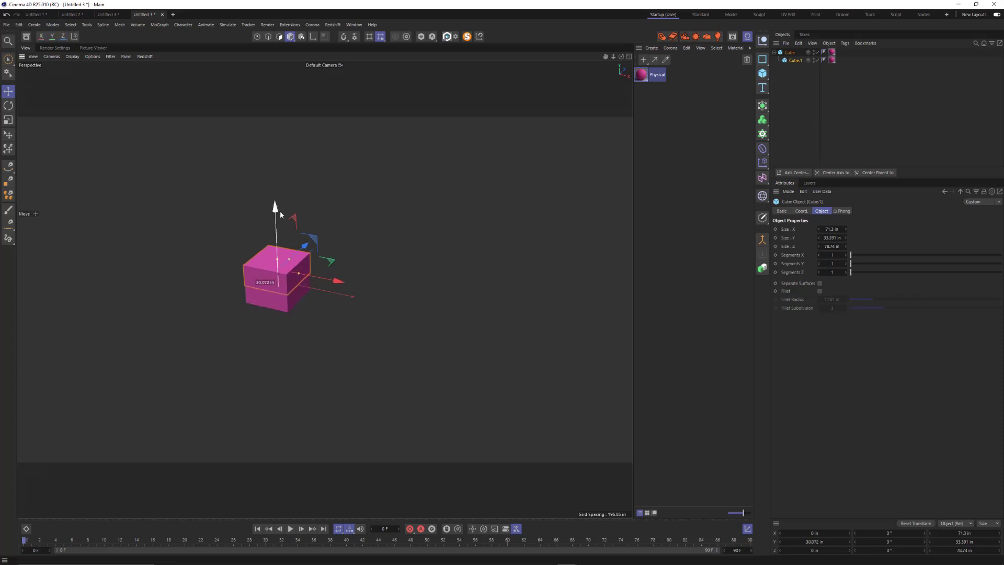
drag(297, 274, 274, 216)
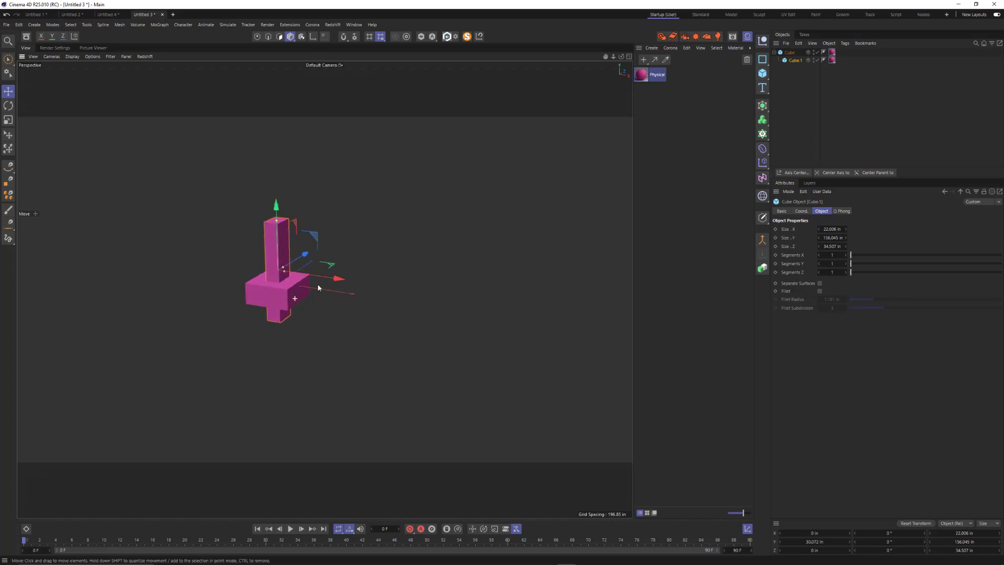
Take Cube.1 out of the original cube's hierarchy and group both cubes under a null
drag(795, 61, 793, 70)
shift+click(791, 52)
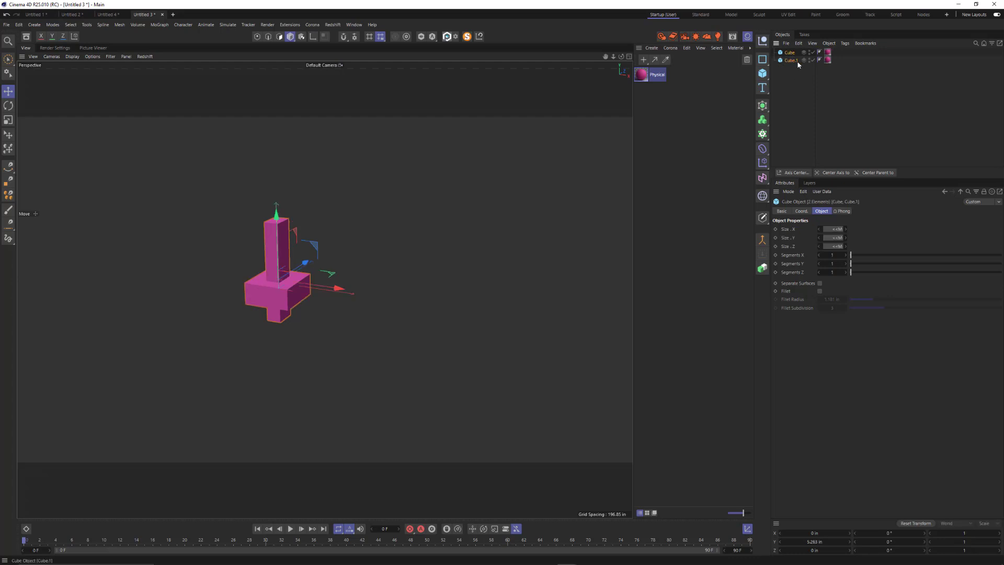
key(alt+g)
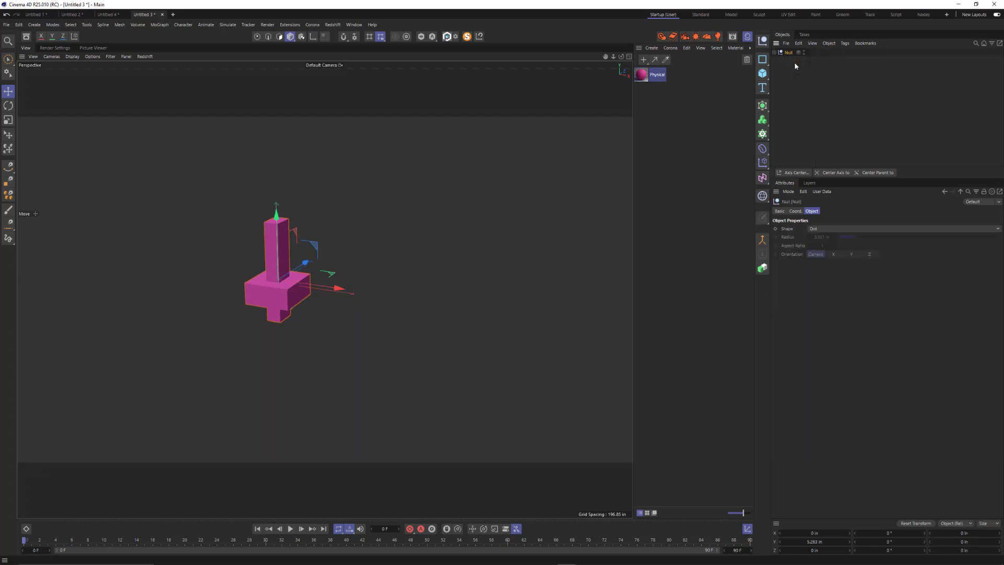
Rename the null group as Platform 0'1 and check the objects inside it
double_click(790, 53)
text(Flatform 0'1)
key(Return)
click(774, 52)
click(775, 53)
click(775, 52)
click(775, 53)
Create an instance of the Platform 0'1 group and move it to about X 199.2 in and Y -56.1 in
click(762, 268)
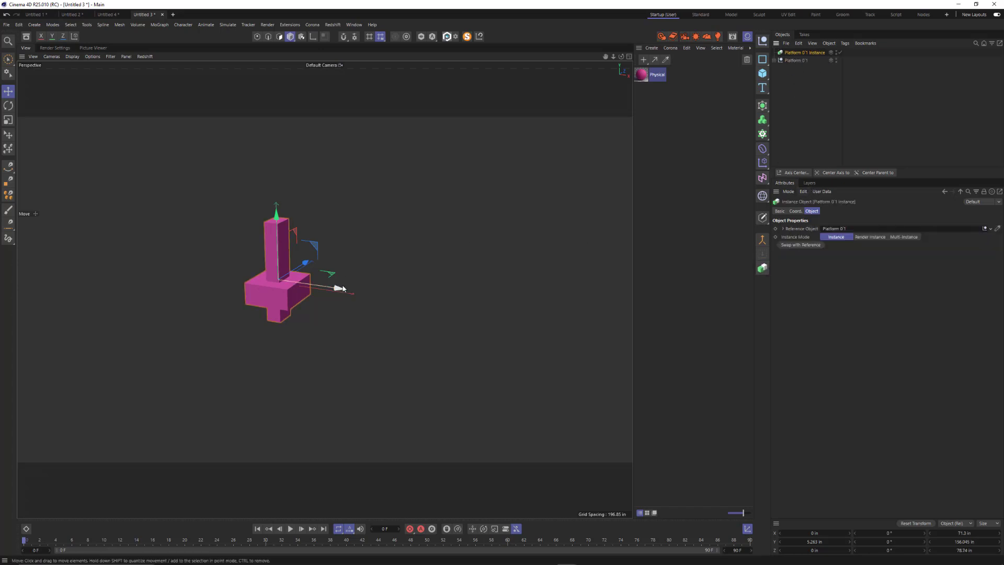
drag(336, 287, 520, 312)
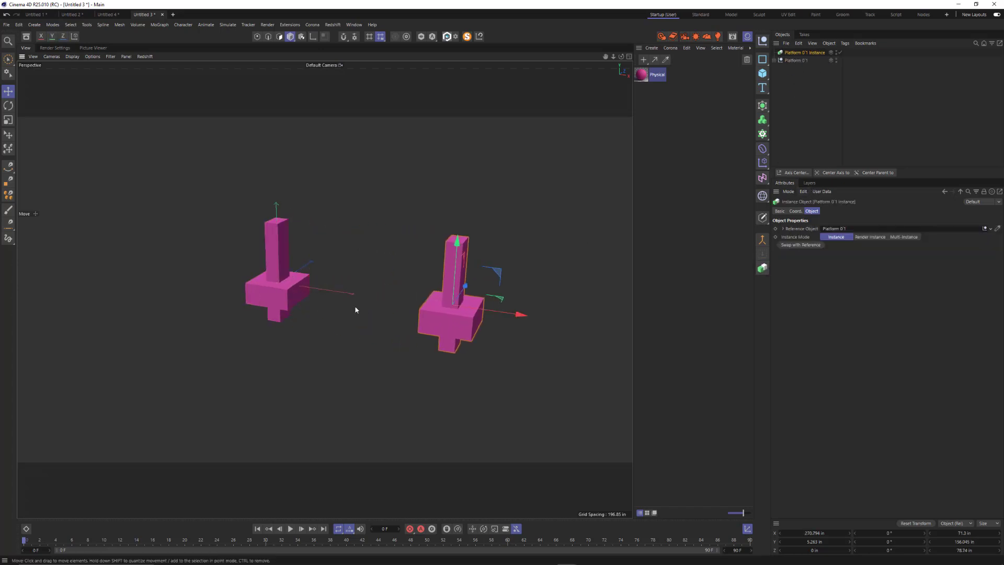
mouse_move(356, 310)
alt+mouse_down()
mouse_move(370, 325)
mouse_move(372, 314)
alt+mouse_up()
alt+middle_drag(372, 311, 349, 261)
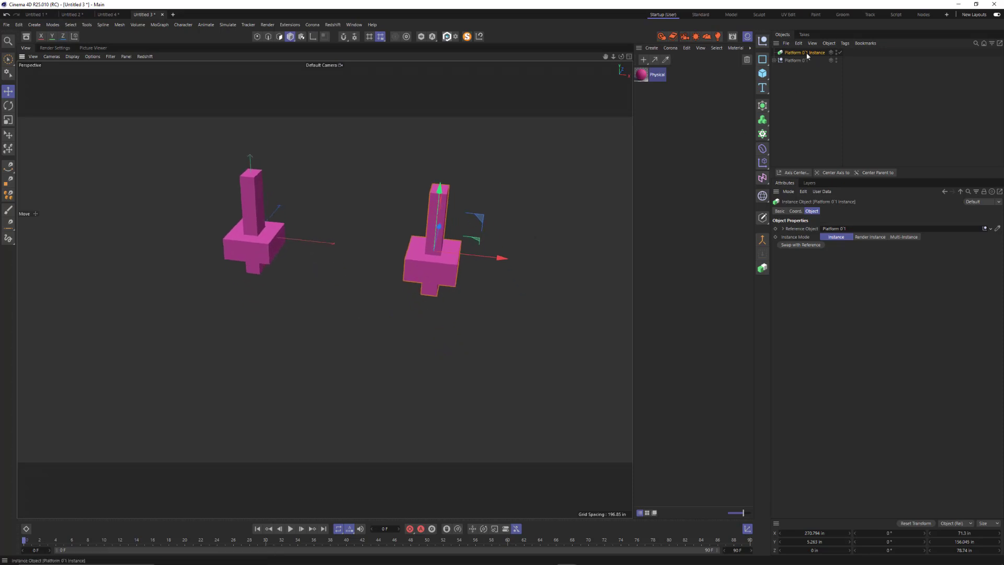
drag(501, 258, 467, 251)
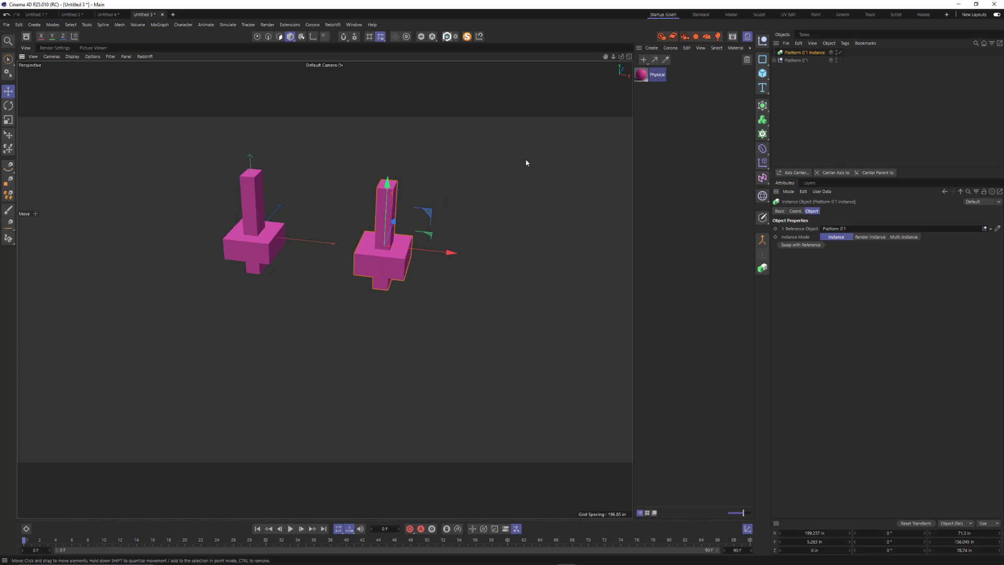
alt+drag(349, 283, 372, 219)
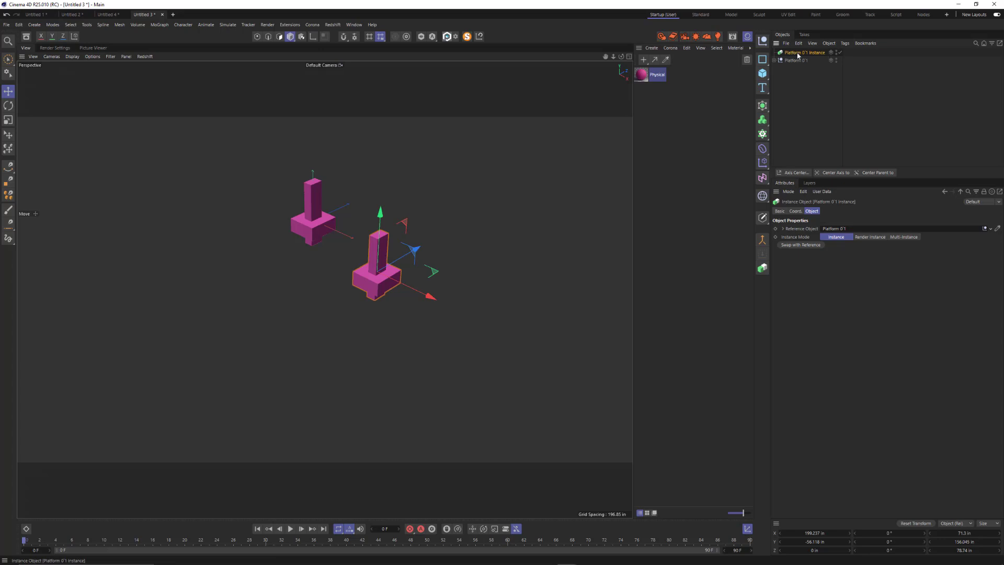
Try the Render Instance and Multi-Instance modes on the platform instance and return it to Instance mode
click(871, 237)
click(903, 237)
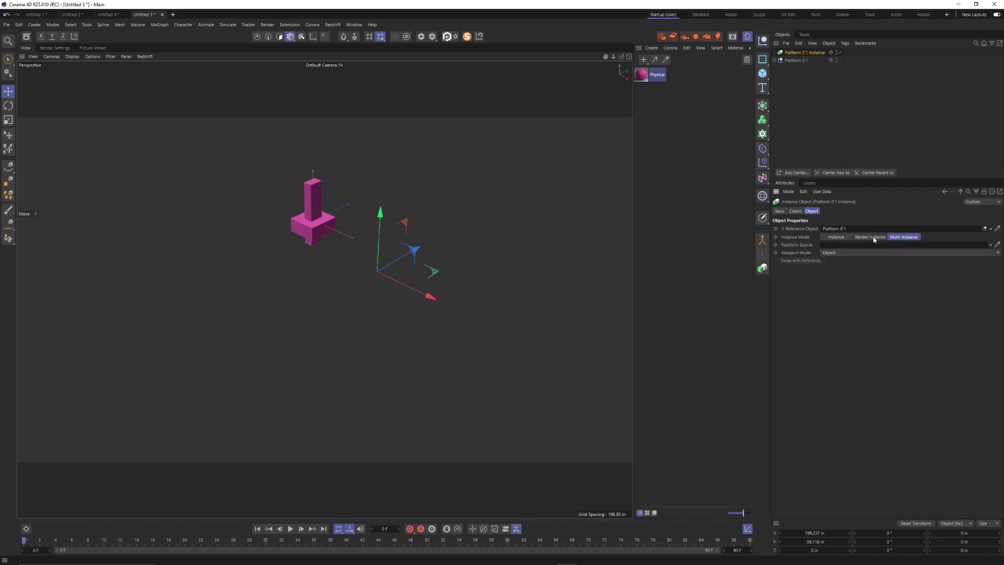
click(837, 237)
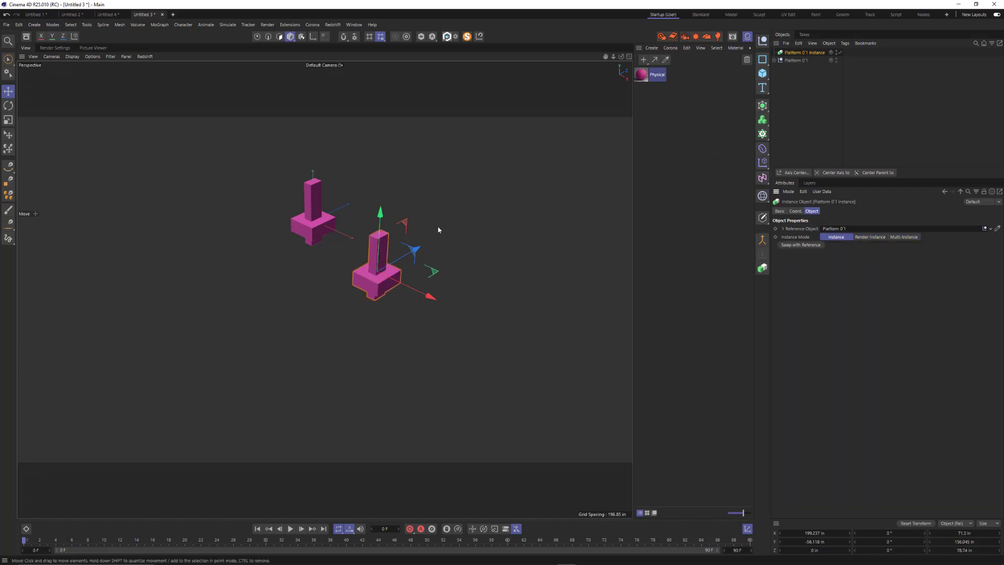
Read the Instance Object help page on Object Properties, covering the Instance and Render Instance modes and their drawbacks
drag(0, 148, 511, 86)
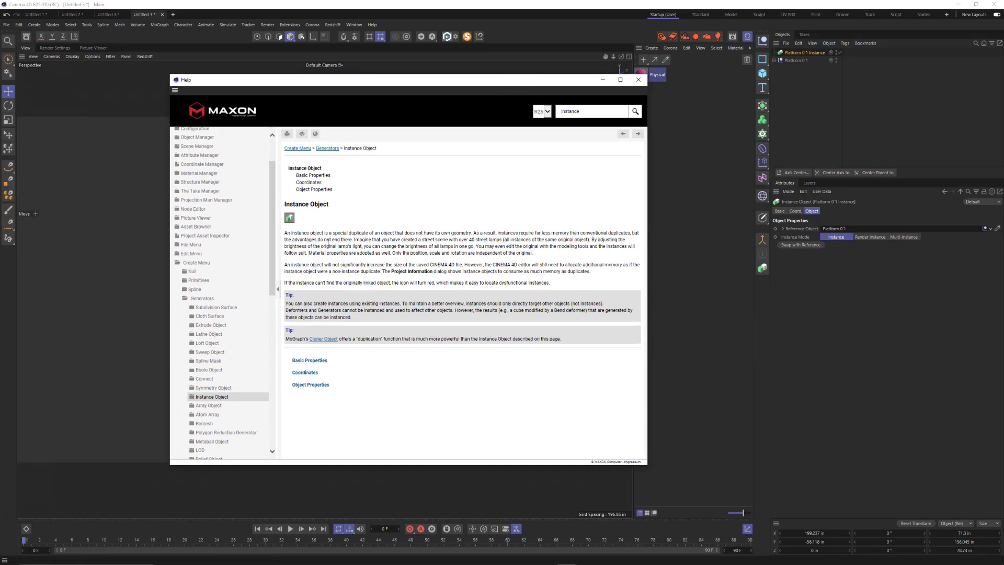
click(372, 25)
click(378, 25)
click(304, 385)
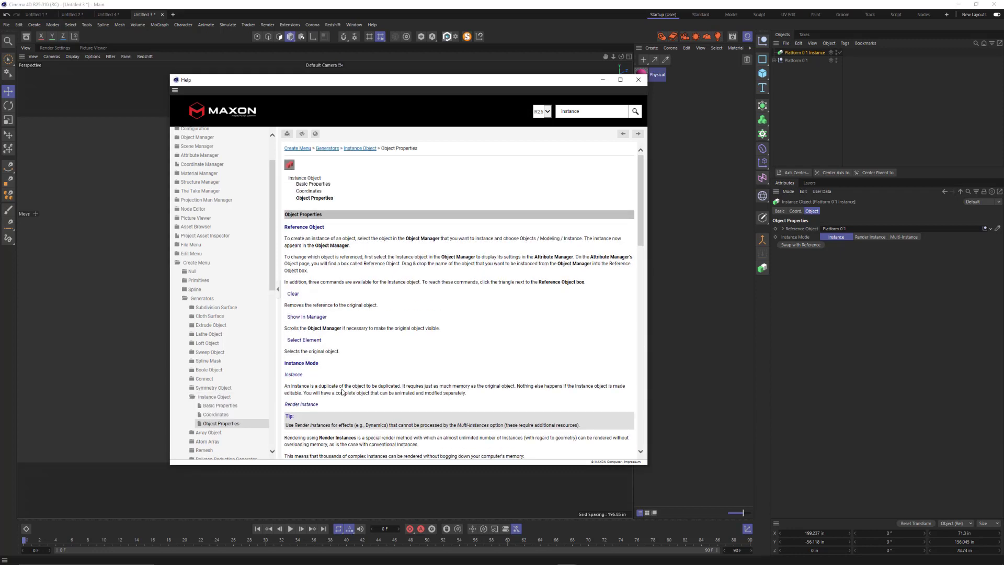
scroll(437, 350, down, 1)
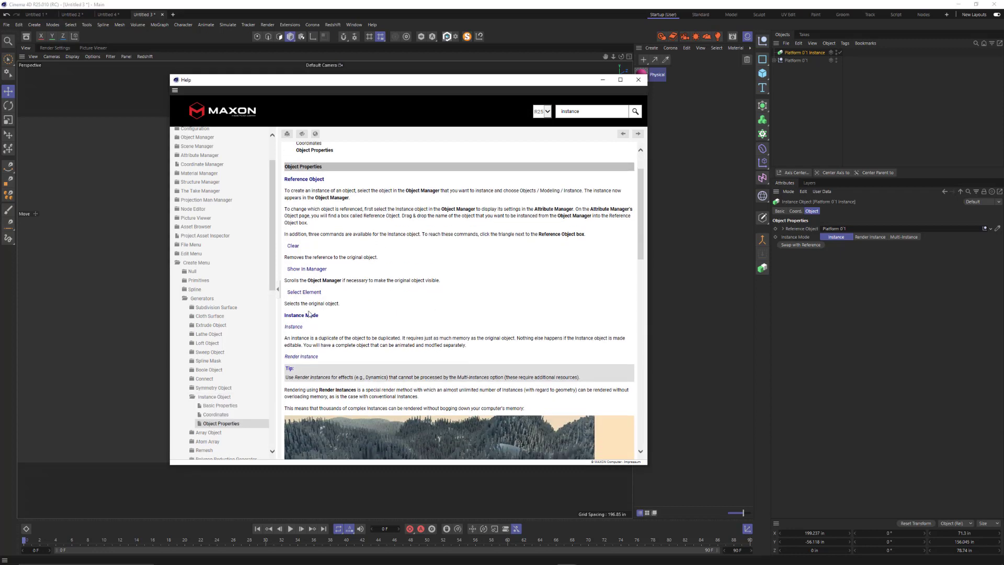
scroll(332, 324, down, 1)
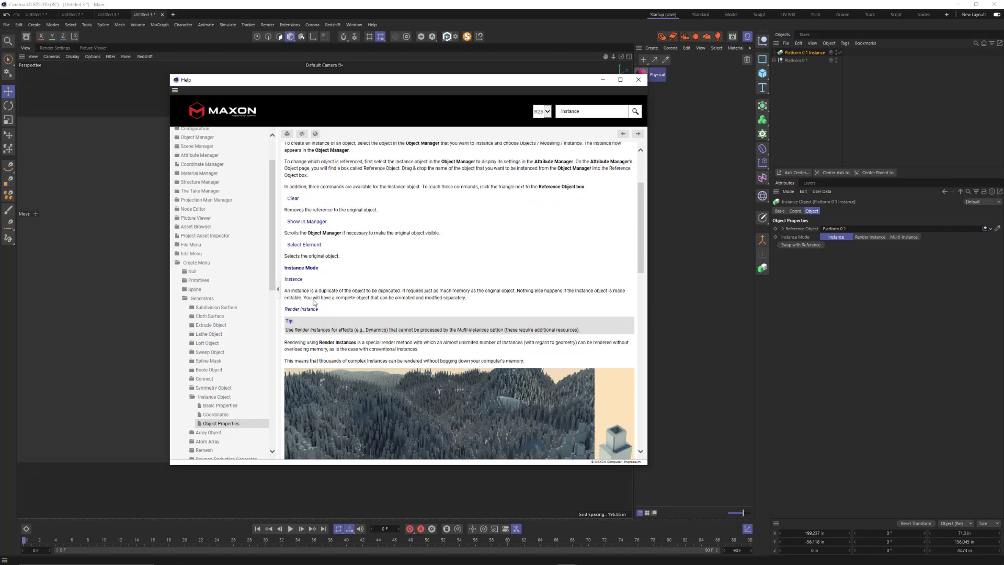
scroll(358, 296, down, 1)
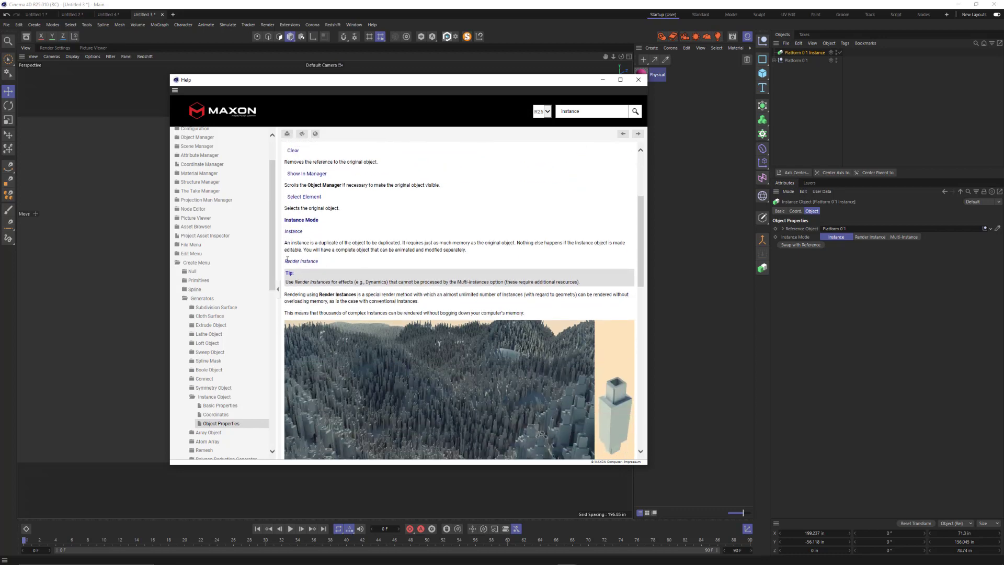
scroll(352, 273, down, 7)
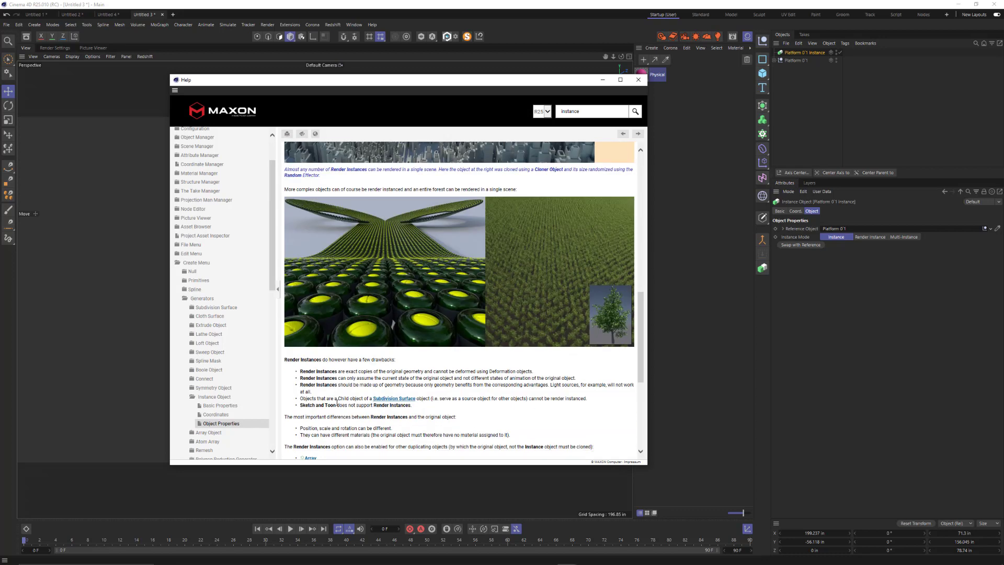
scroll(338, 403, down, 1)
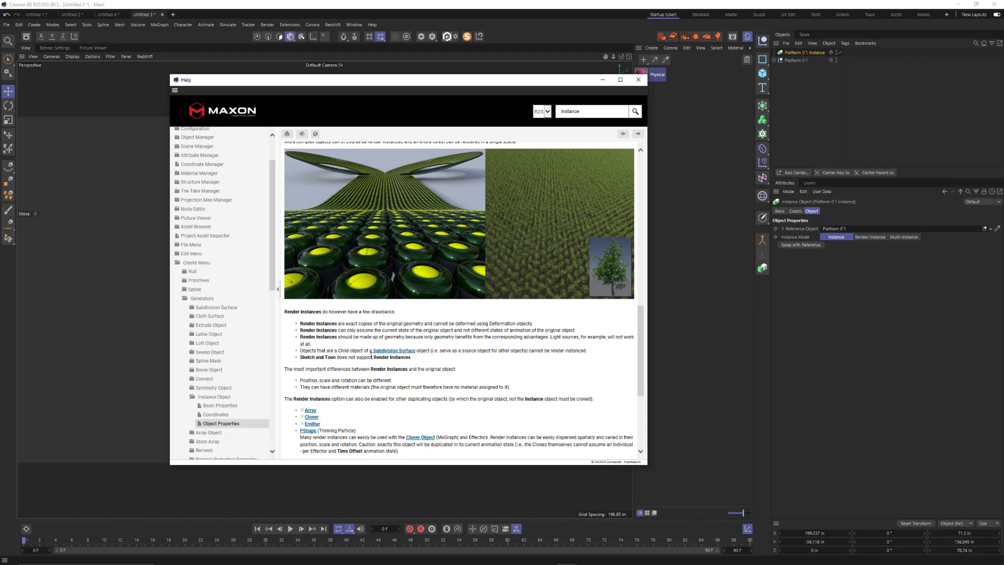
scroll(422, 313, up, 5)
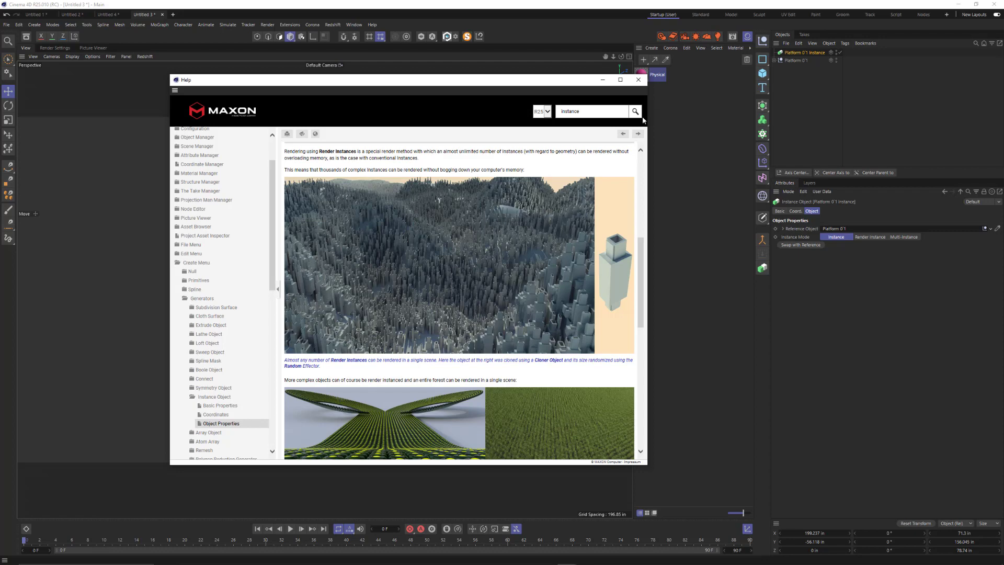
click(602, 79)
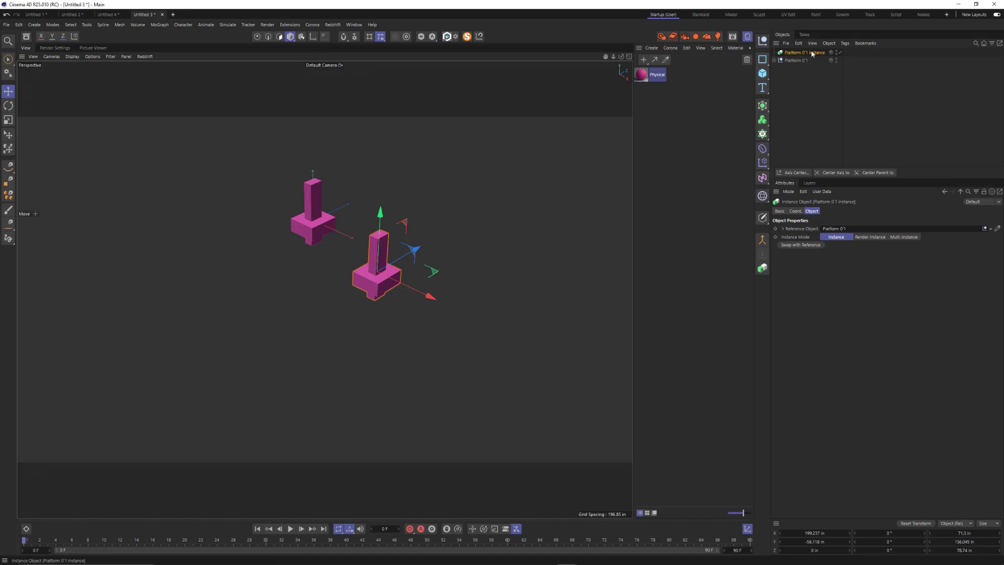
Set the platform instance to Render Instance mode and move it to about X 97.1 in and Z 284.8 in
click(874, 240)
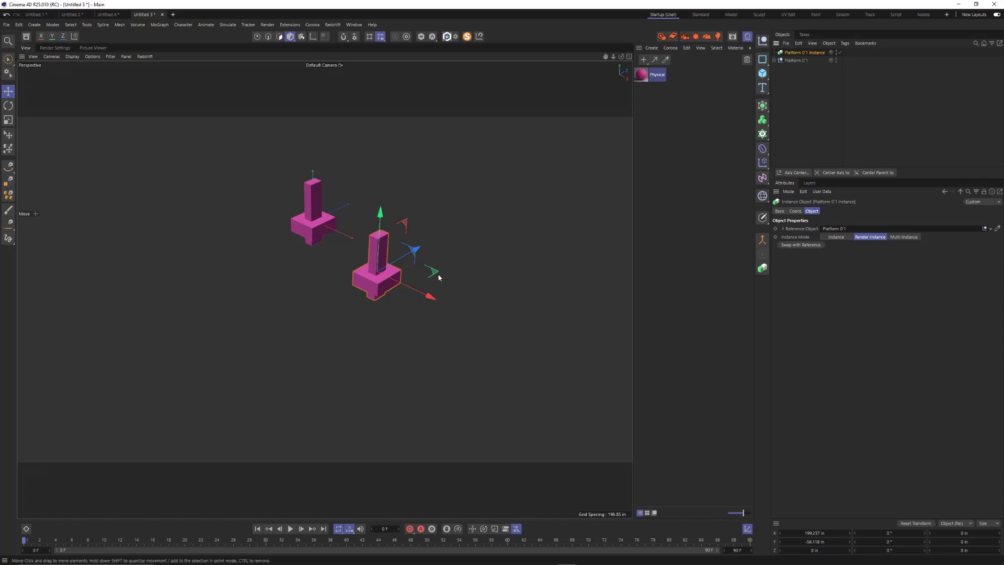
drag(427, 274, 483, 238)
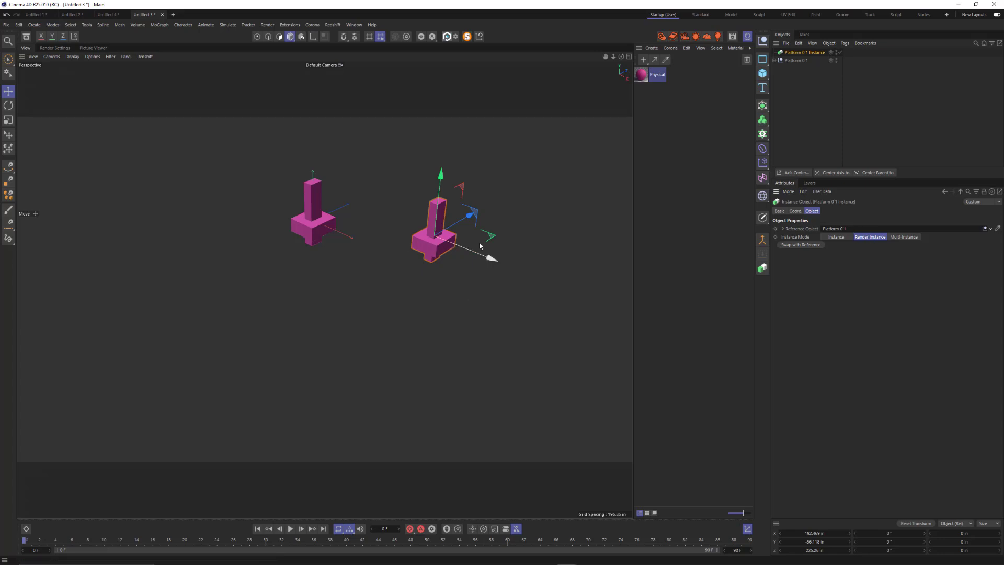
drag(490, 239, 473, 219)
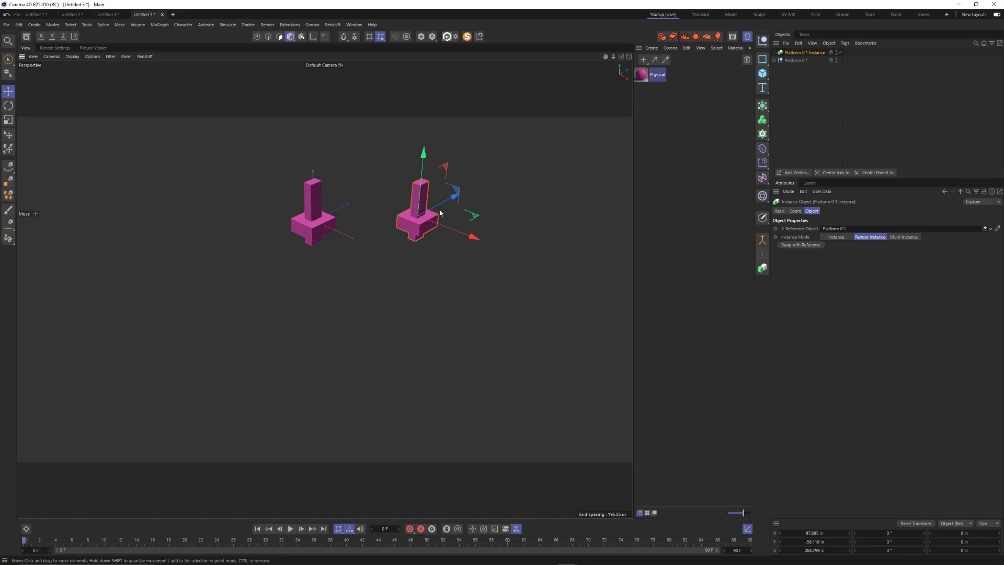
Inside the Platform 0'1 group, lower Cube to about Y -16 in and Cube.1 to about Y -55.4 in
click(774, 60)
click(794, 68)
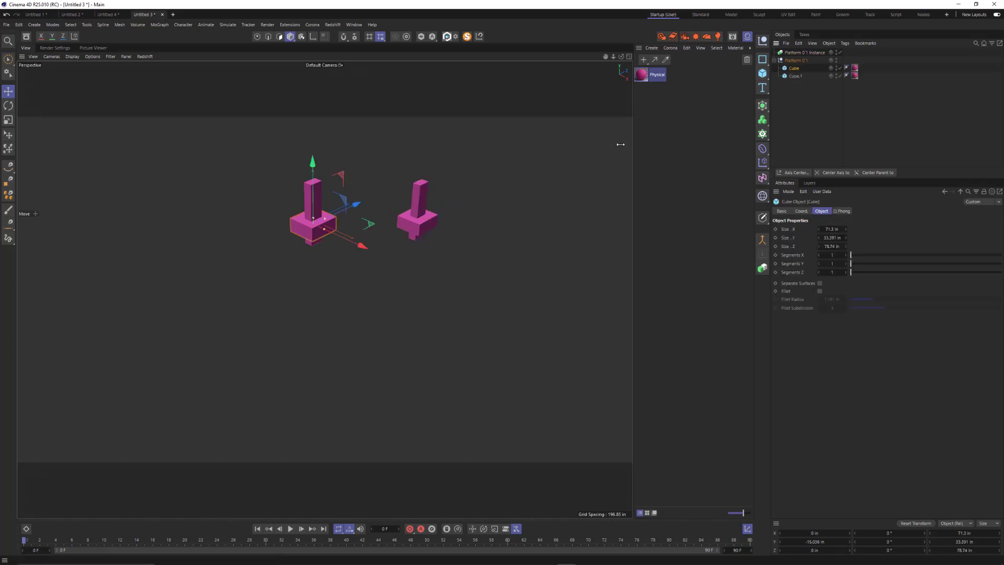
drag(315, 195, 315, 193)
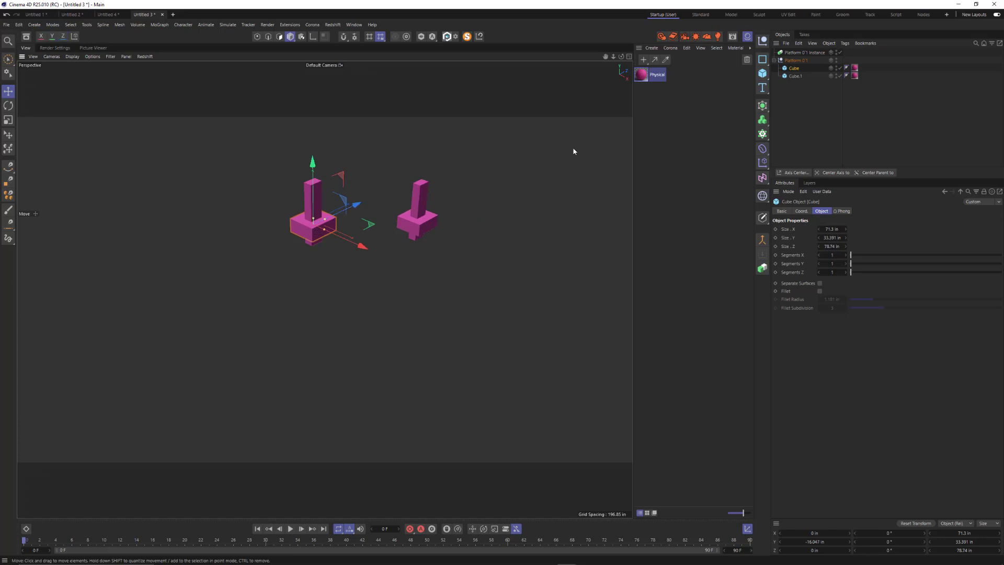
click(795, 77)
drag(315, 151, 305, 181)
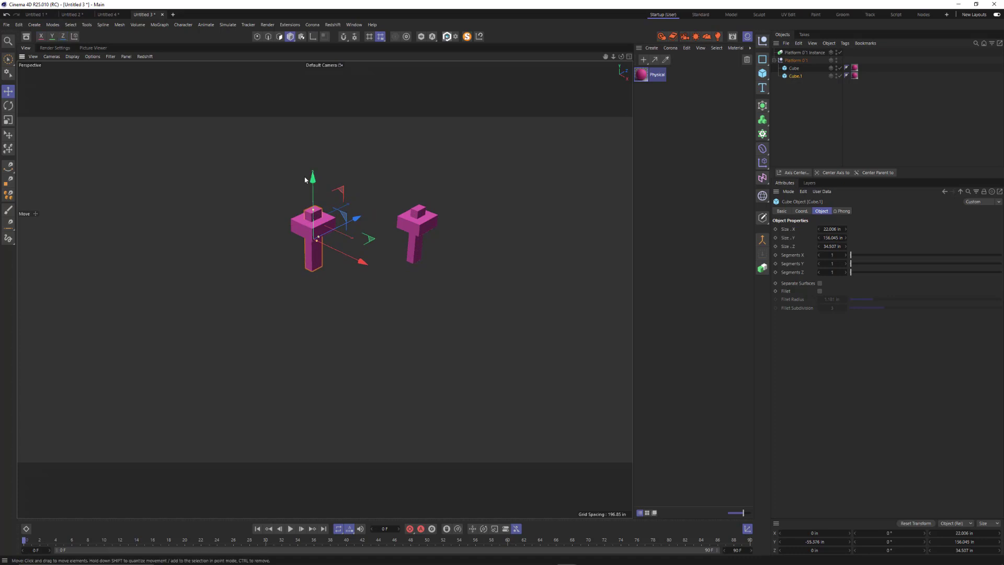
Create a blue copy of the Physical material with 71% saturation and apply it to Cube.1
ctrl+drag(654, 76, 658, 96)
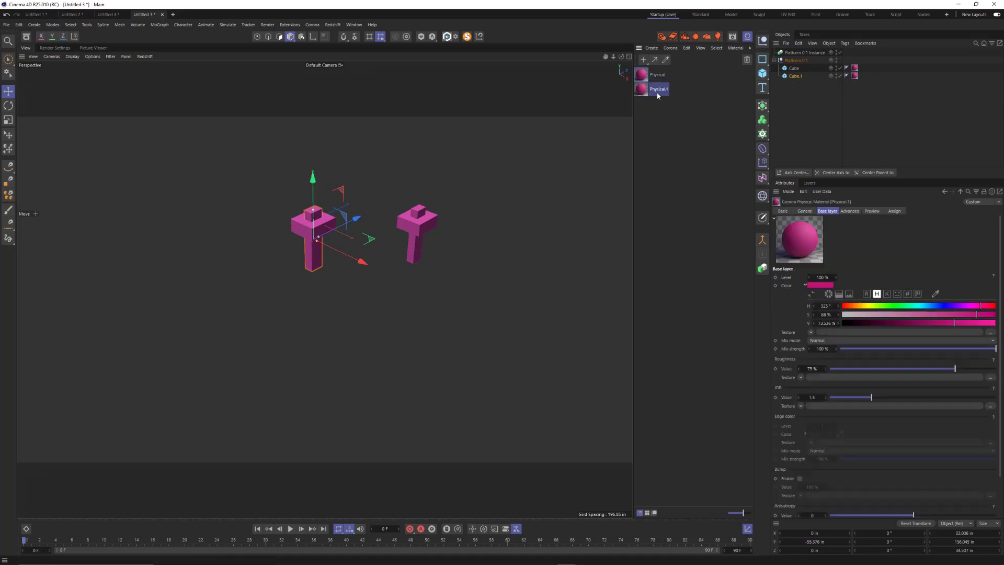
click(943, 305)
click(951, 314)
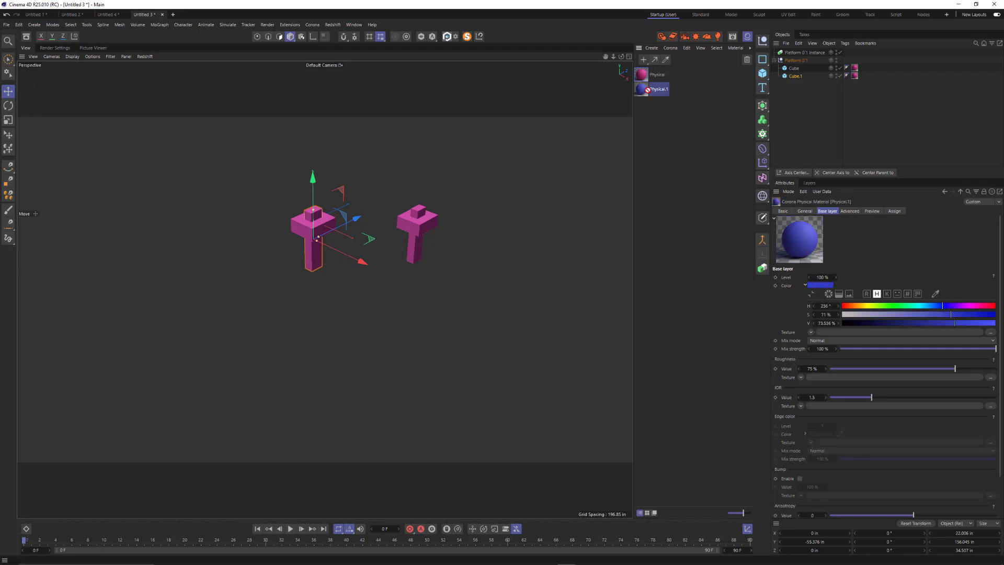
drag(647, 90, 855, 75)
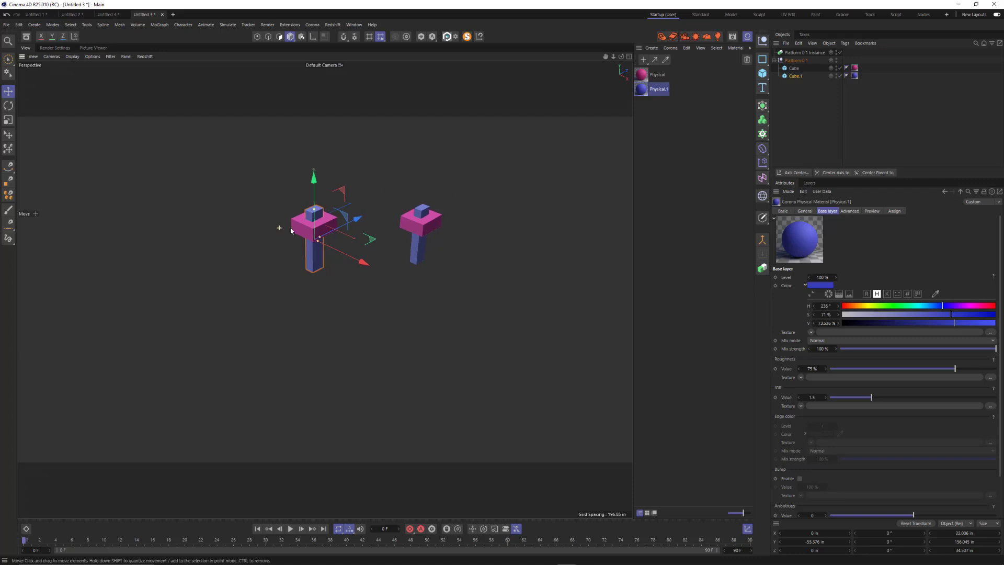
Collapse the Platform 0'1 group and delete the Platform 0'1 Instance from the scene
scroll(206, 218, up, 2)
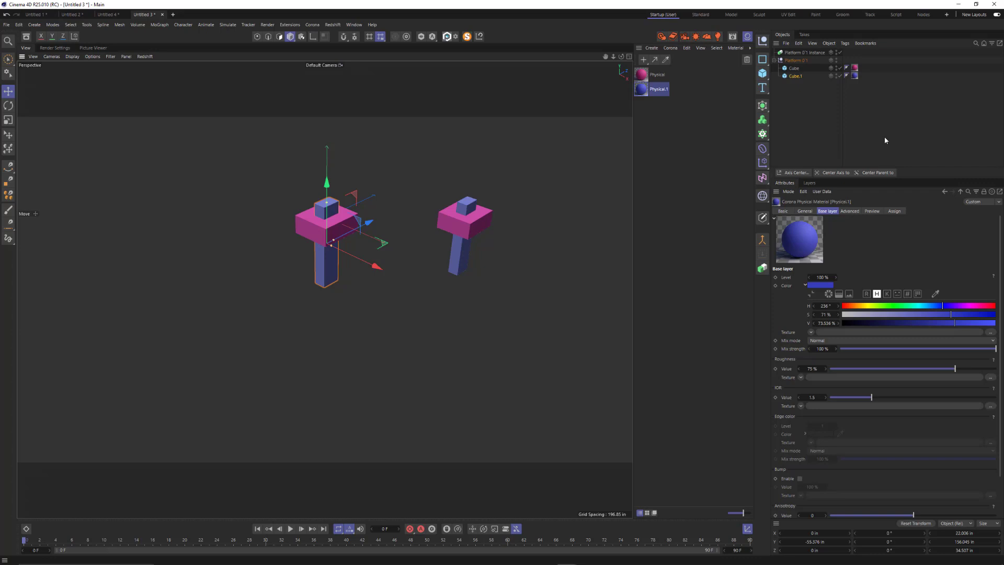
alt+drag(424, 233, 362, 256)
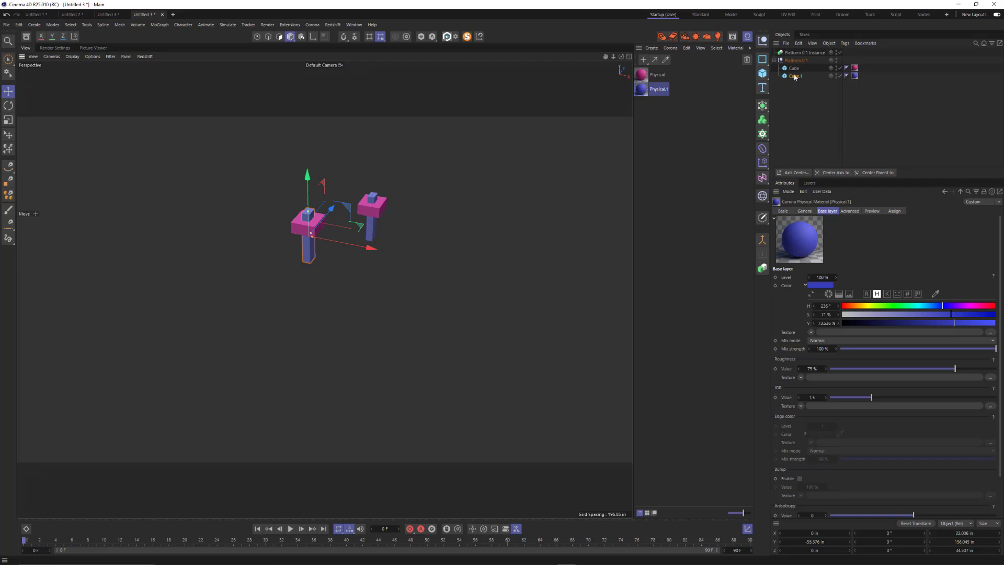
click(775, 60)
click(794, 53)
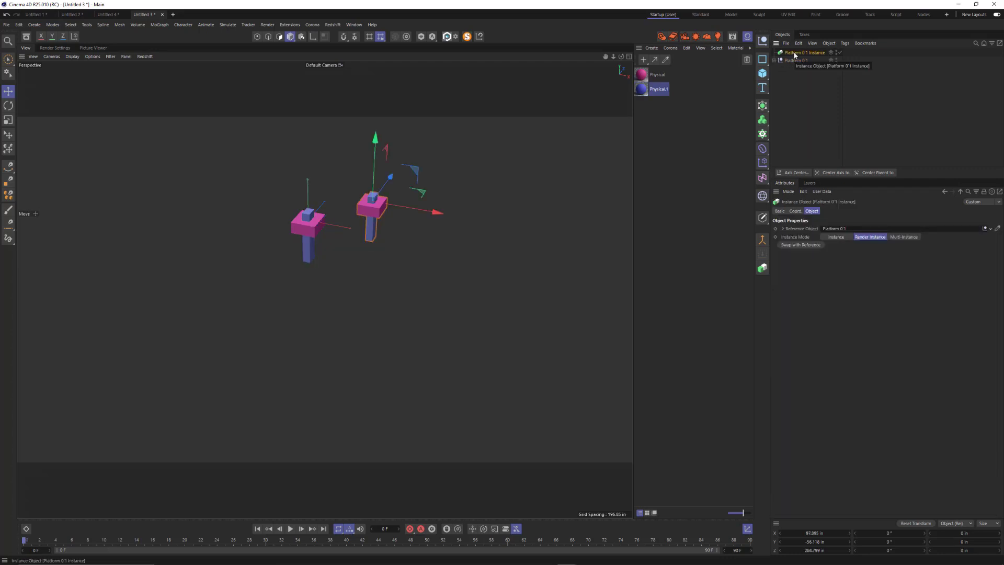
key(Delete)
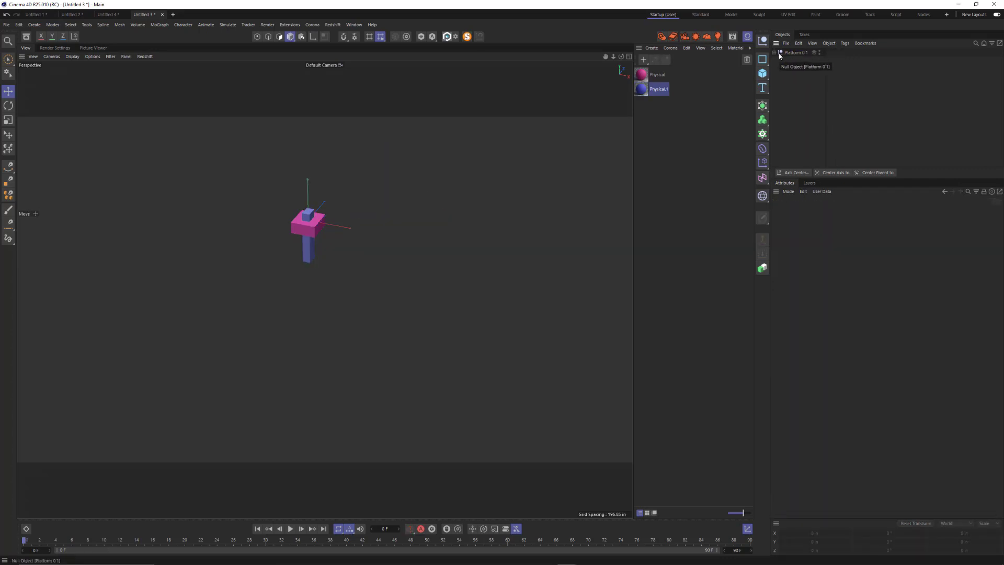
scroll(356, 215, up, 5)
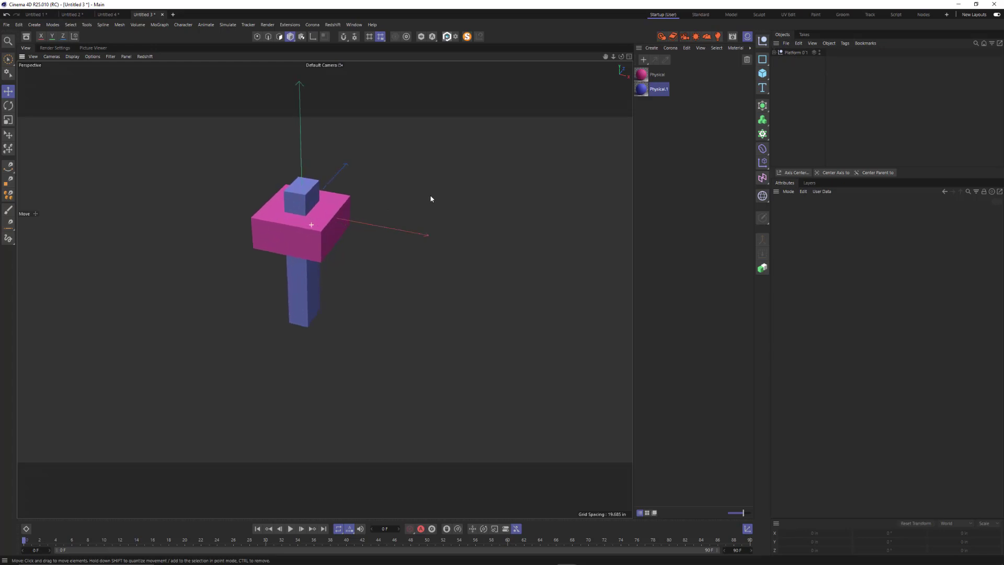
alt+drag(431, 199, 362, 253)
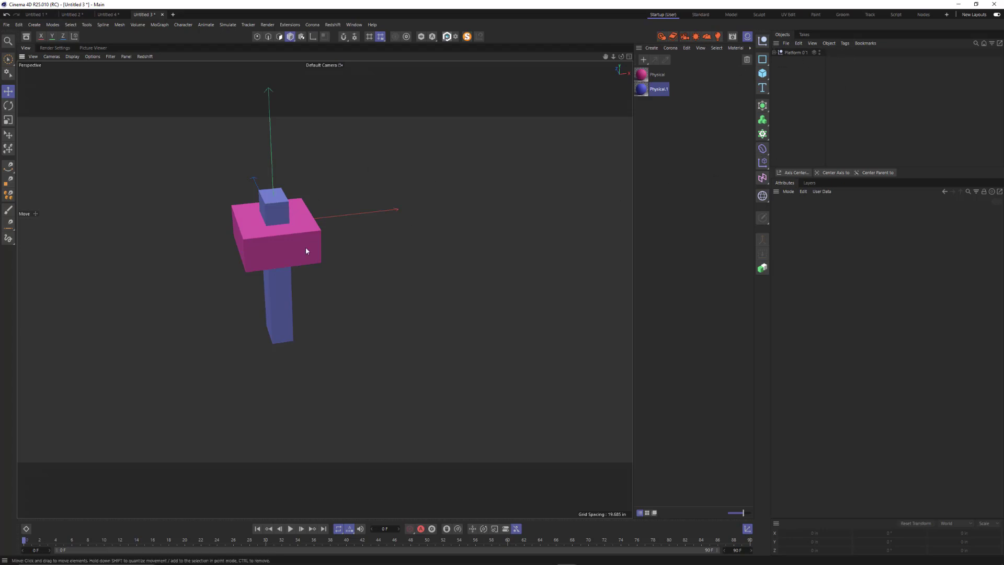
scroll(332, 263, down, 5)
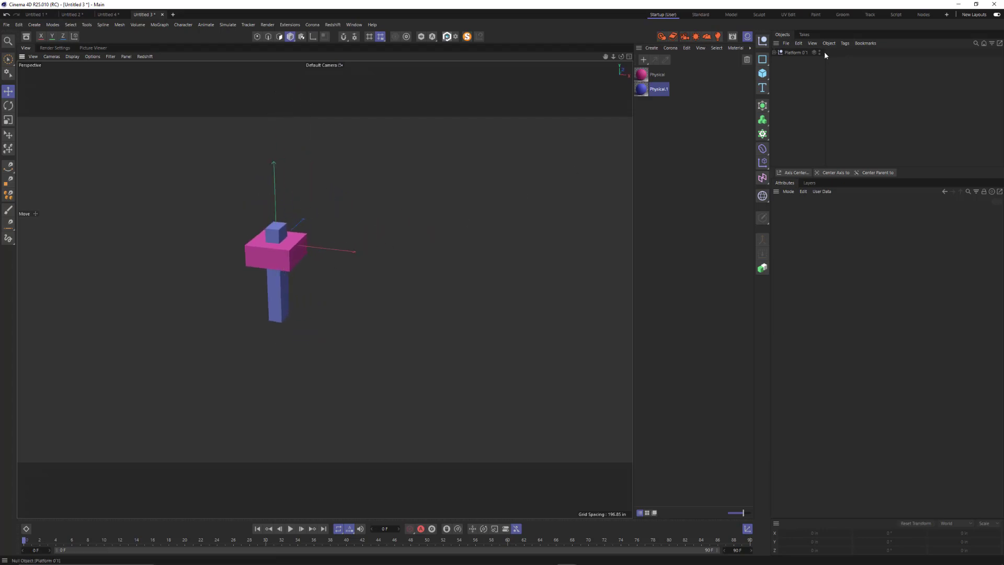
click(792, 55)
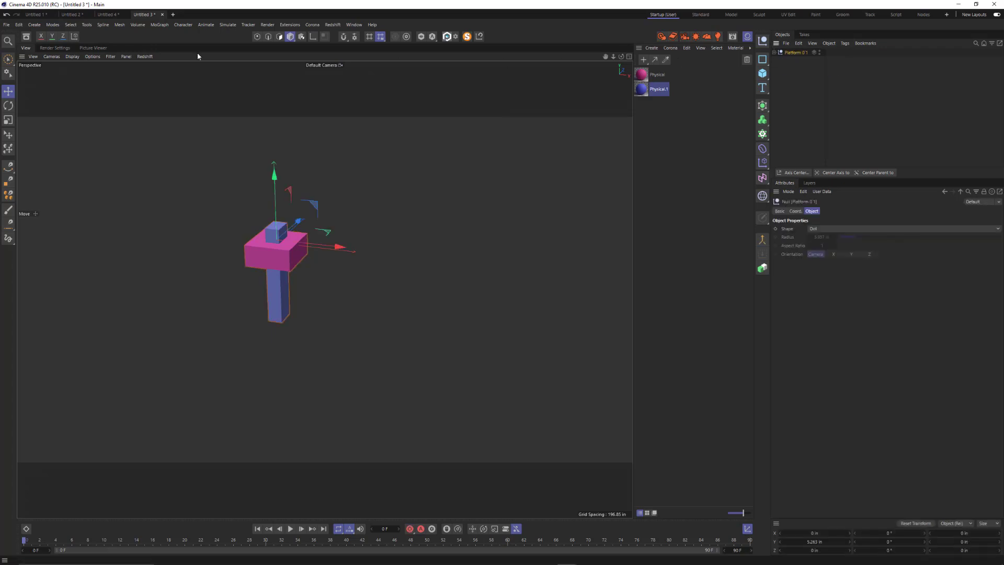
Switch to the Untitled 1 document, expand the Robe BMFL Spot hierarchy and examine its Base up close
click(34, 15)
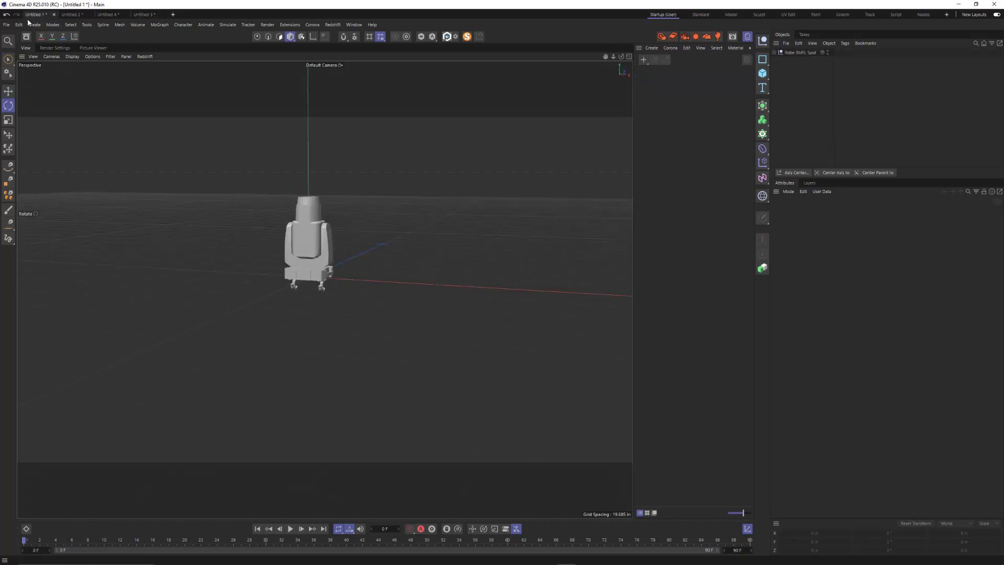
alt+middle_drag(302, 174, 321, 197)
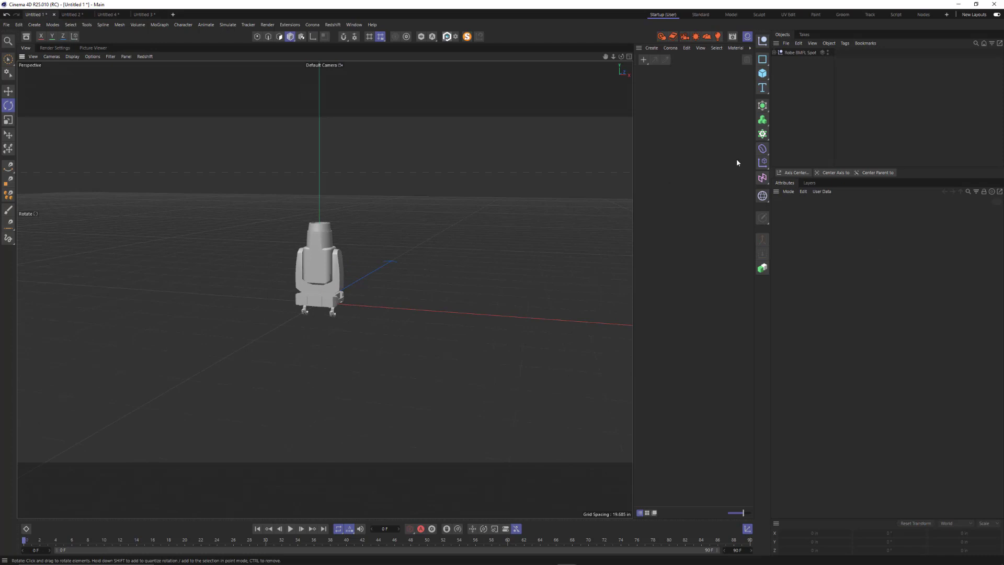
click(774, 53)
alt+drag(293, 272, 313, 269)
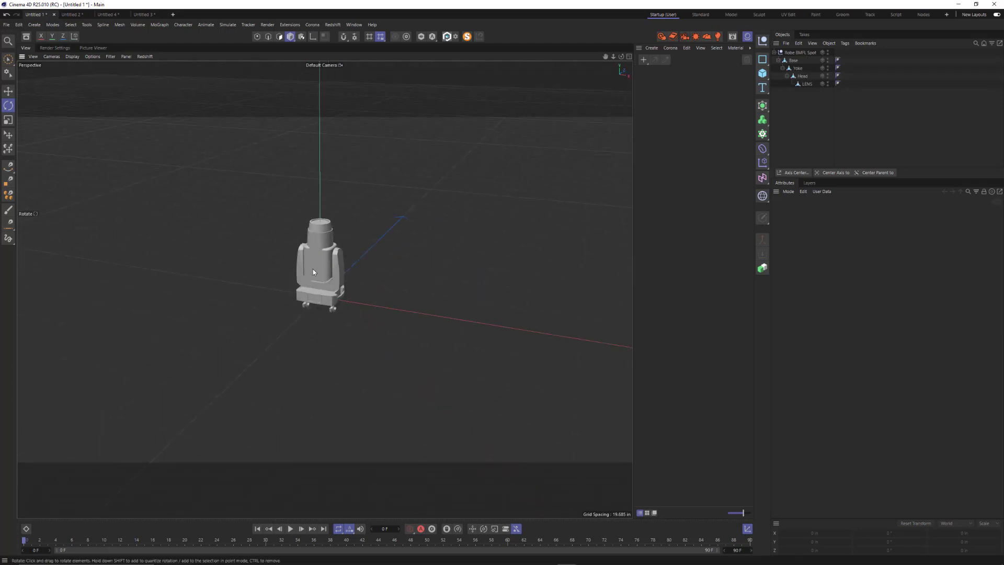
alt+right_drag(308, 264, 375, 248)
alt+drag(377, 319, 338, 236)
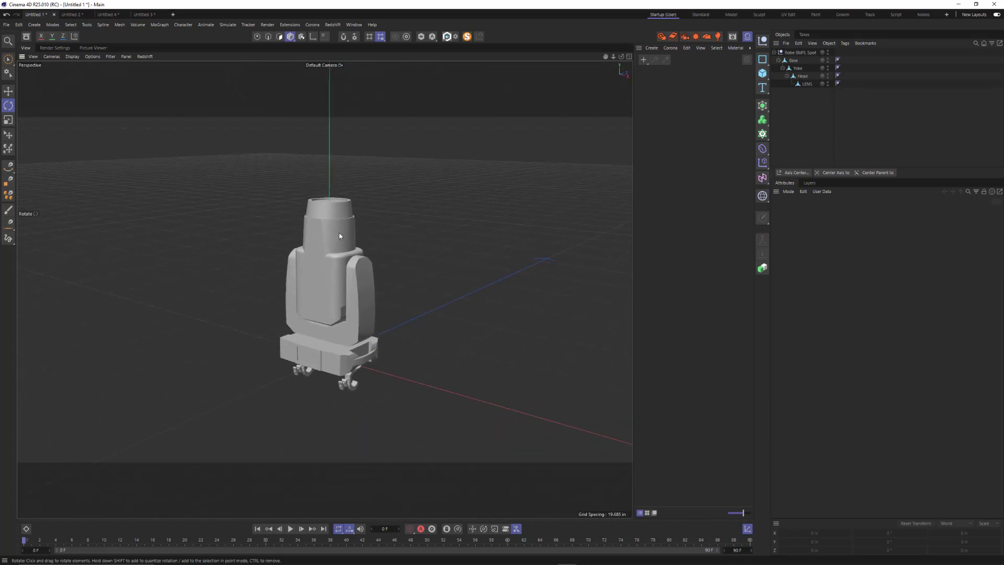
alt+right_drag(340, 236, 381, 218)
alt+drag(381, 218, 325, 271)
alt+right_drag(325, 272, 398, 259)
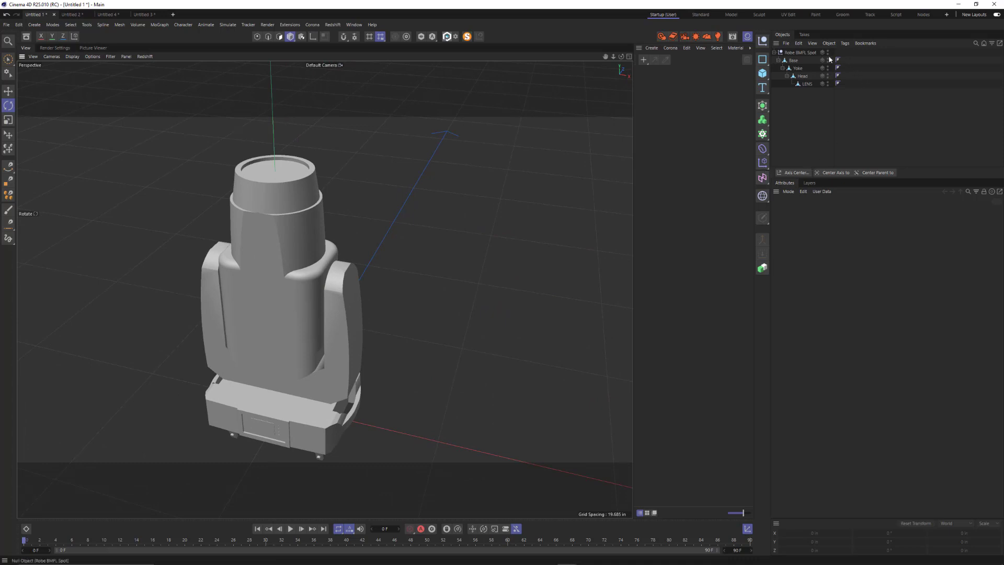
click(793, 60)
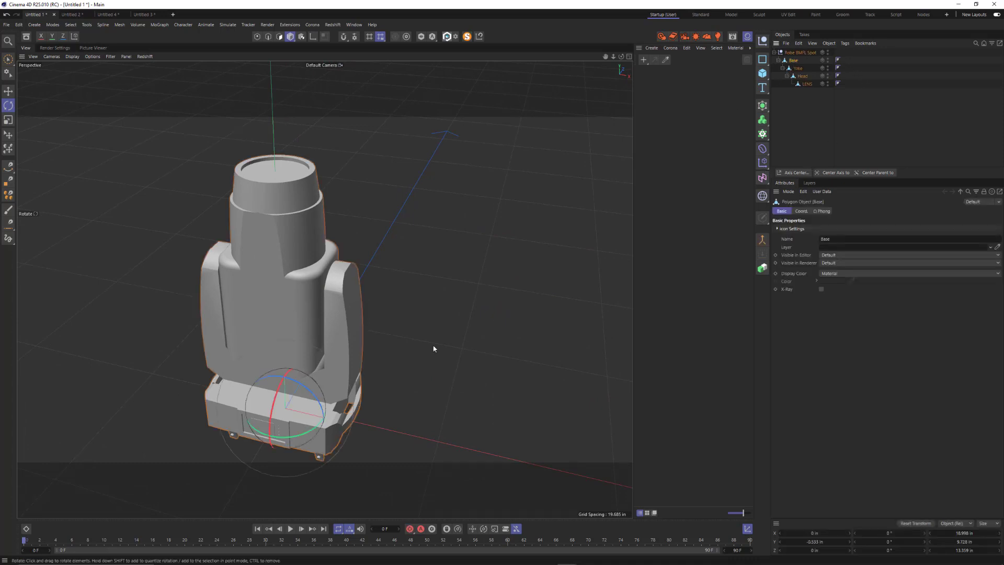
alt+drag(434, 350, 400, 225)
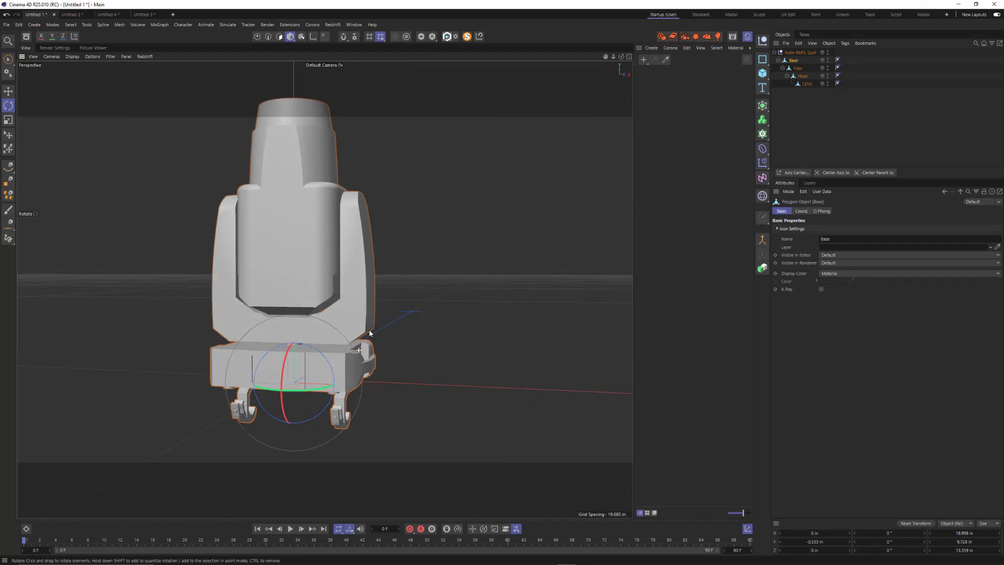
Try moving the Yoke to about X 3 in with its child parts, and undo the move
click(798, 68)
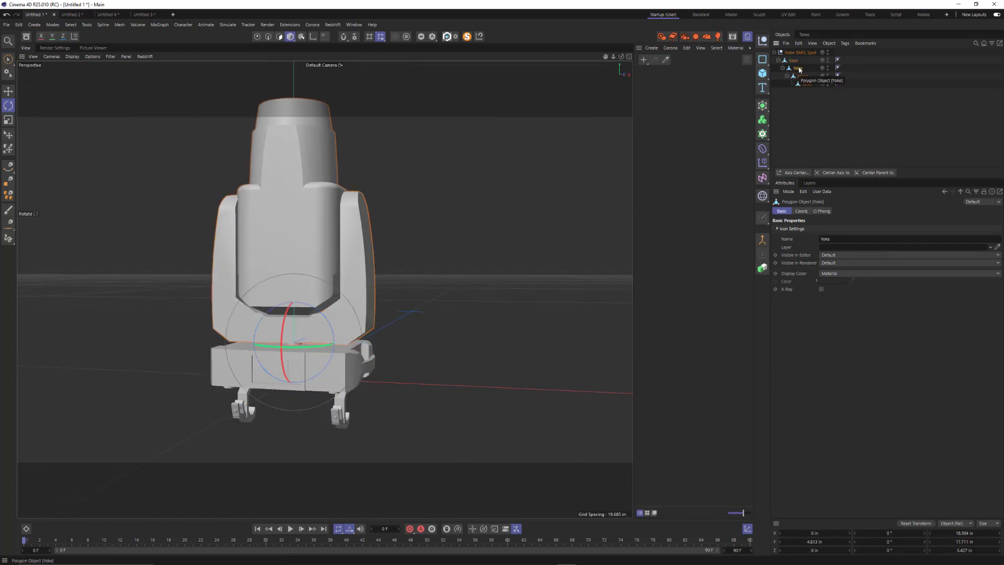
key(e)
drag(347, 345, 366, 344)
key(ctrl+s)
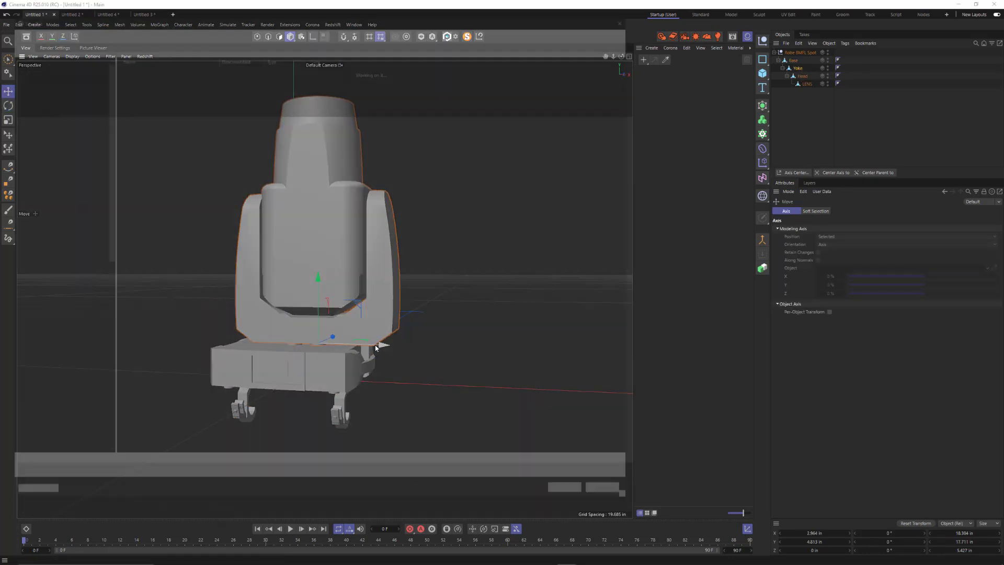
click(606, 499)
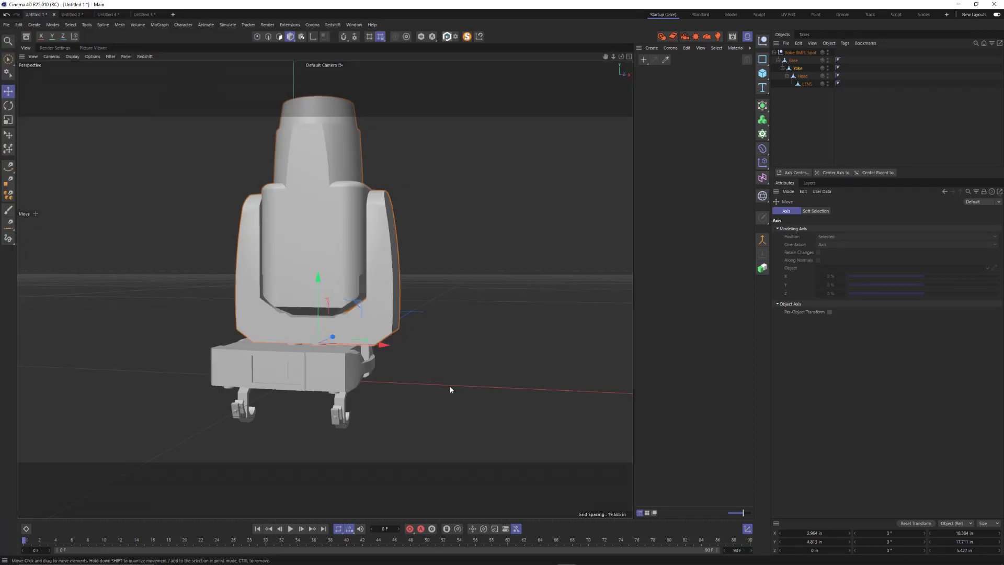
key(ctrl+z)
Try moving the Head along its X axis away from the Yoke, and undo the move
click(803, 77)
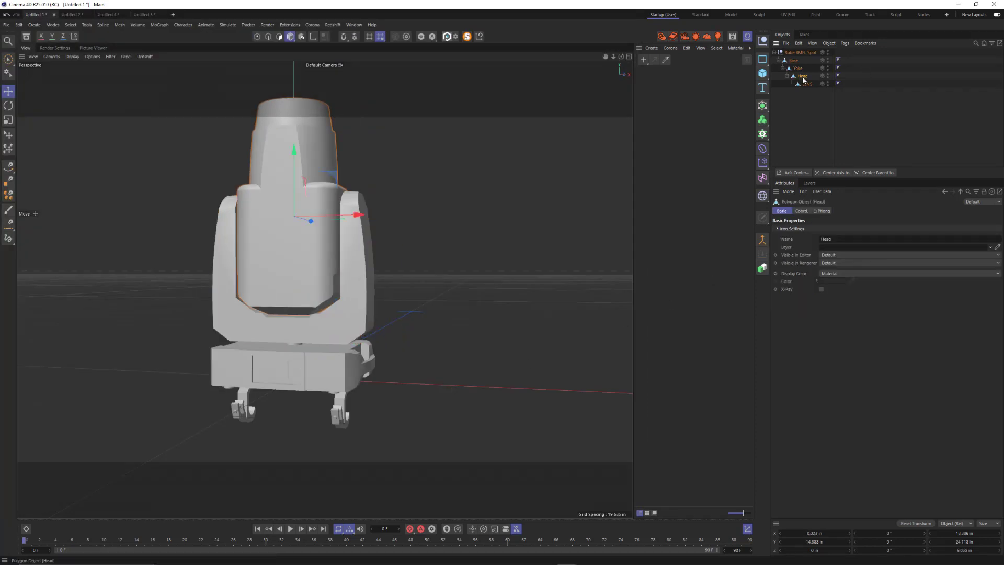
drag(359, 215, 460, 219)
key(ctrl+z)
Try raising the LENS above the Head along its Y axis, and undo the move
alt+drag(337, 152, 338, 216)
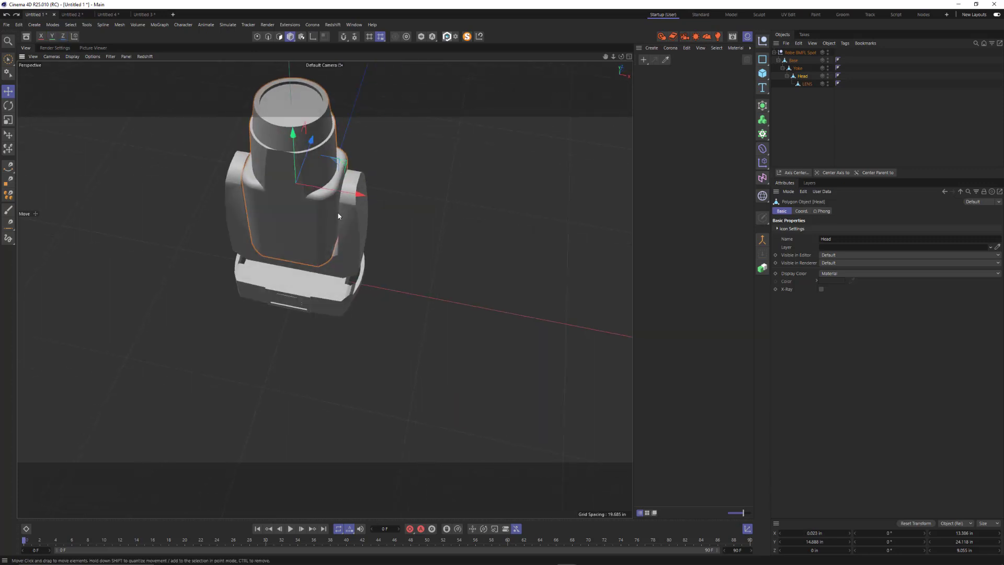
alt+middle_drag(312, 123, 309, 174)
click(305, 151)
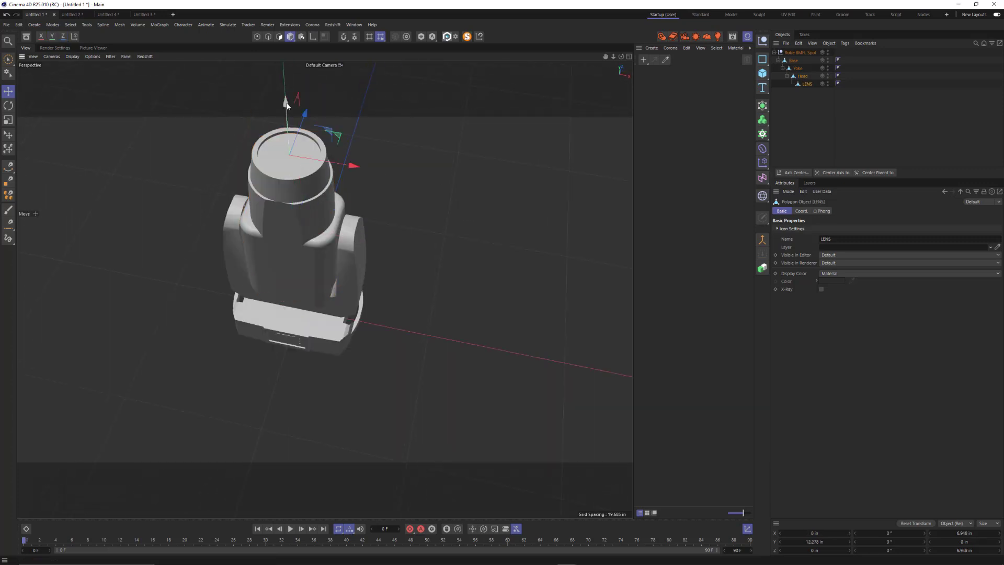
drag(287, 103, 285, 77)
key(ctrl+z)
Examine the Yoke and Head objects and their axis positions from the front and side of the fixture
alt+drag(377, 219, 340, 208)
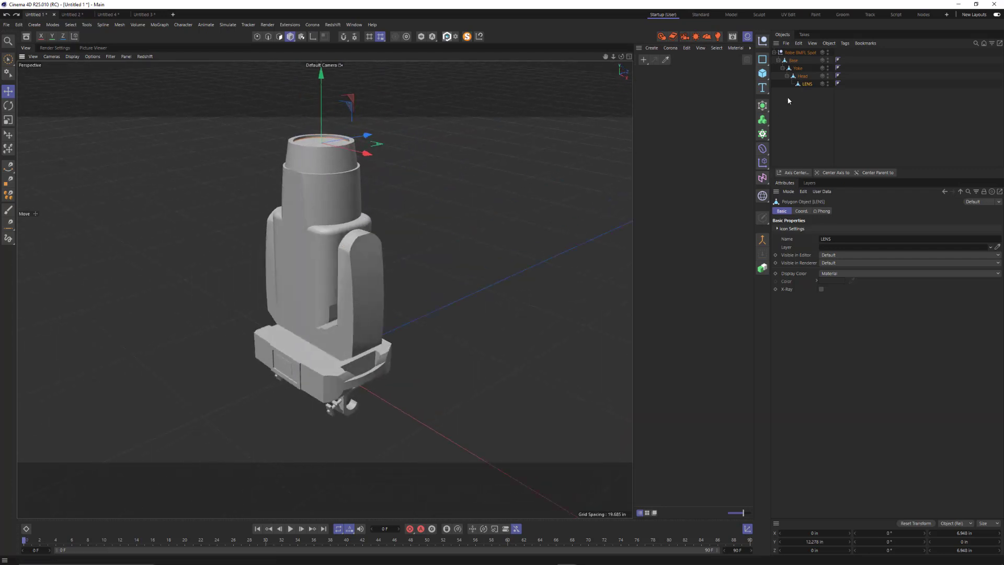
click(798, 68)
alt+drag(404, 301, 389, 273)
alt+drag(345, 320, 398, 301)
click(803, 76)
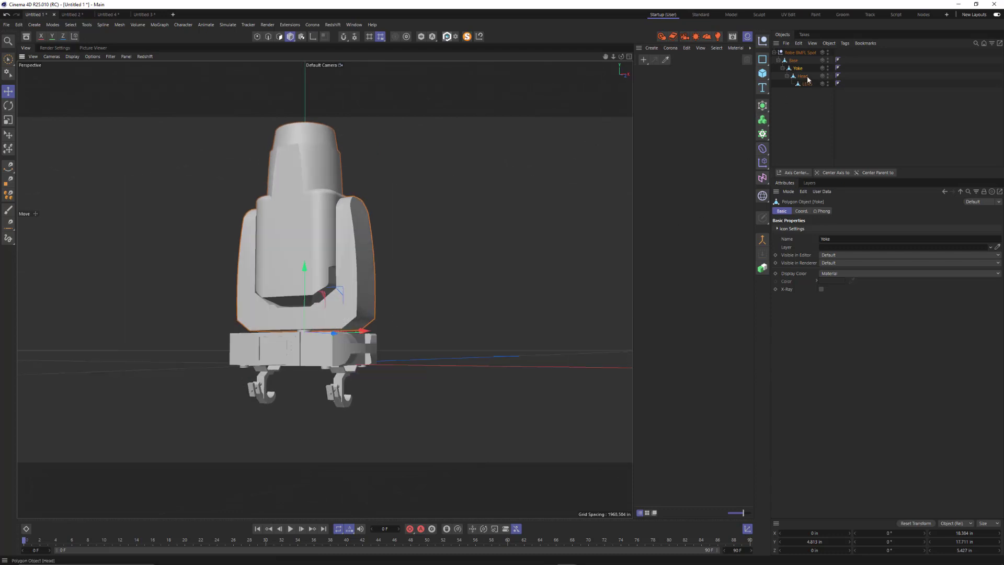
alt+drag(309, 251, 345, 228)
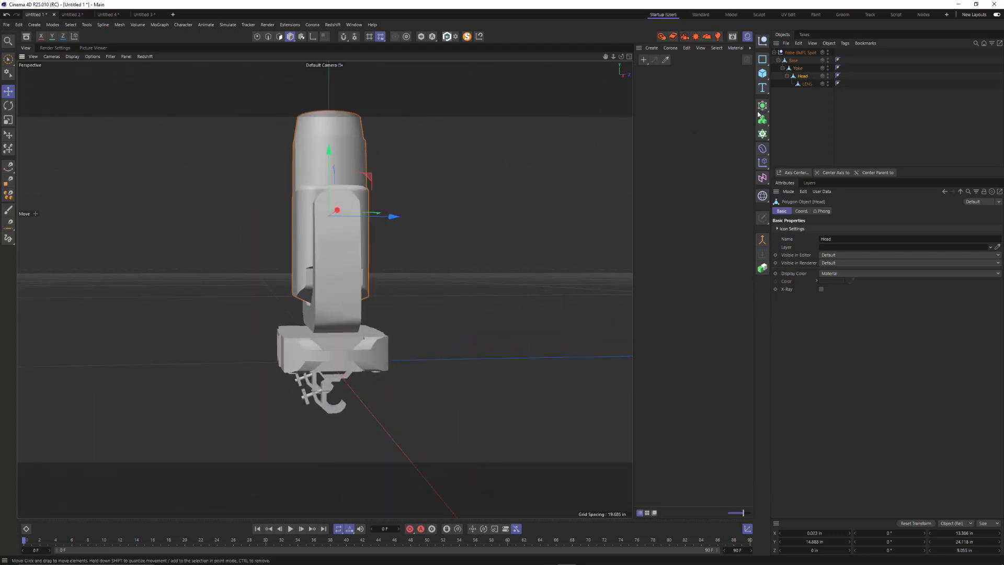
Try panning the Yoke about 28° around its vertical axis, and undo the rotation
click(797, 67)
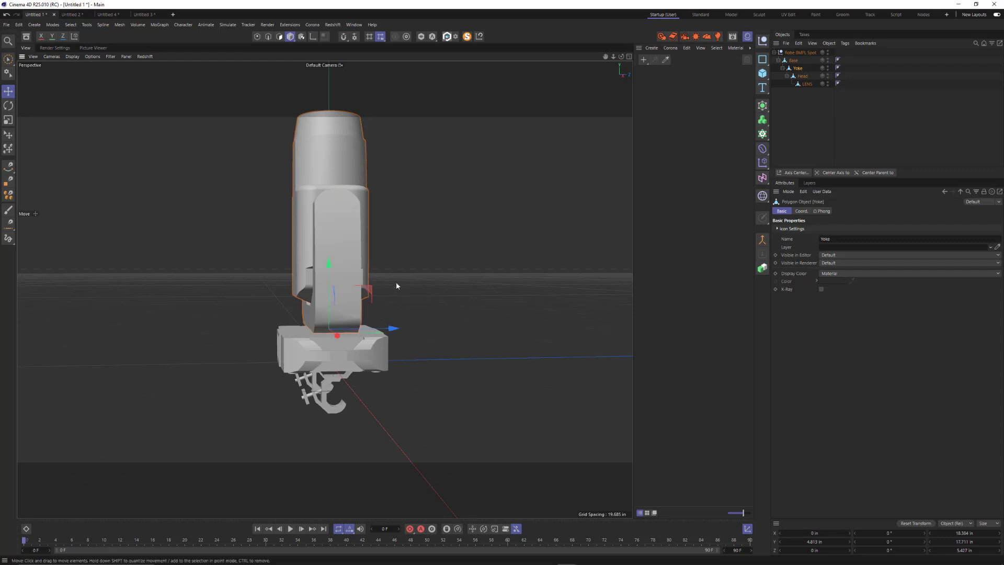
alt+drag(397, 286, 463, 285)
key(r)
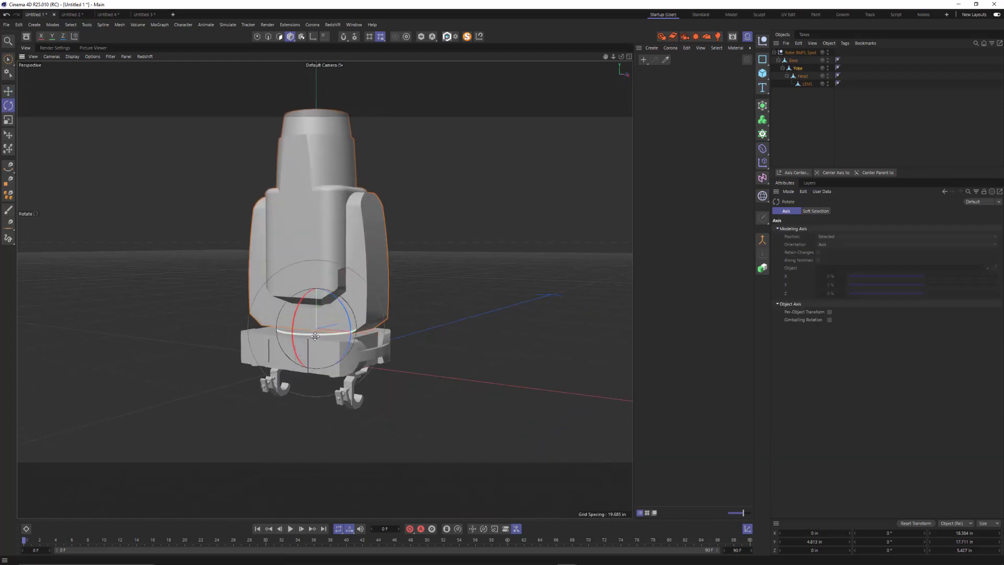
drag(314, 335, 360, 336)
key(ctrl+z)
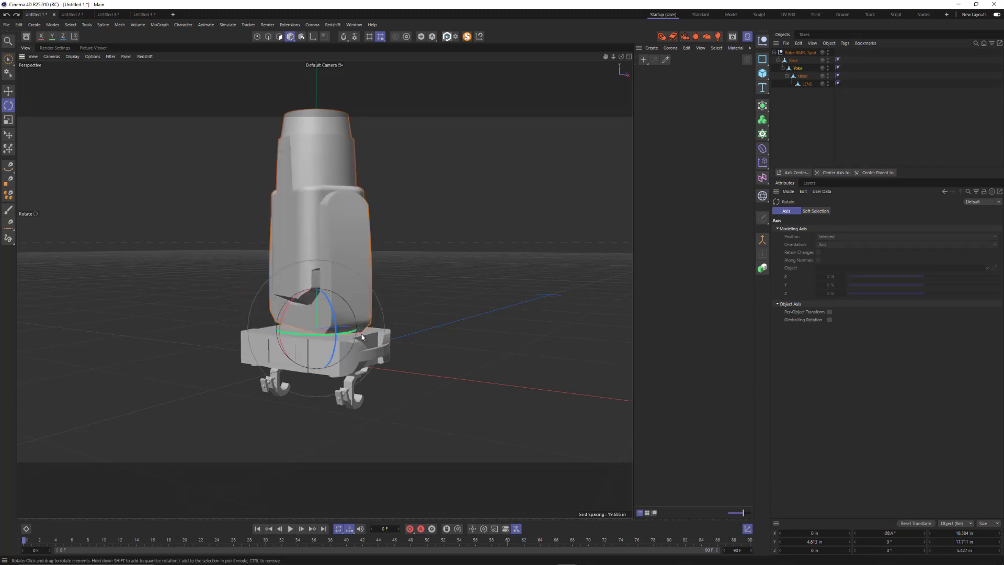
key(ctrl+z)
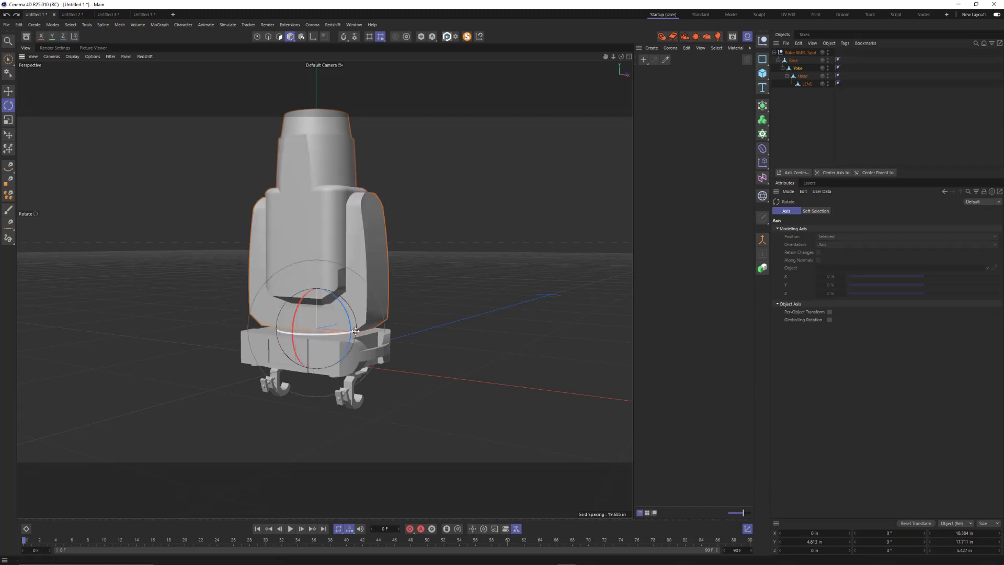
Try tilting the Head forward within the Yoke, and undo the rotation
click(804, 76)
drag(299, 193, 287, 249)
key(ctrl+z)
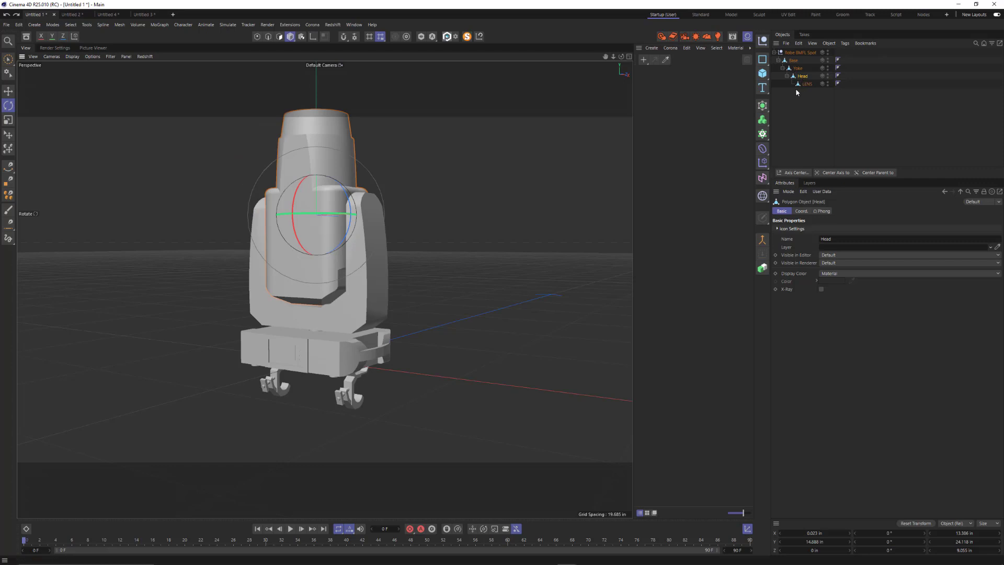
Try moving the whole Robe BMFL Spot null to about X -15.8 in, and undo the move
scroll(420, 233, down, 6)
alt+middle_drag(399, 229, 351, 240)
alt+drag(351, 241, 338, 277)
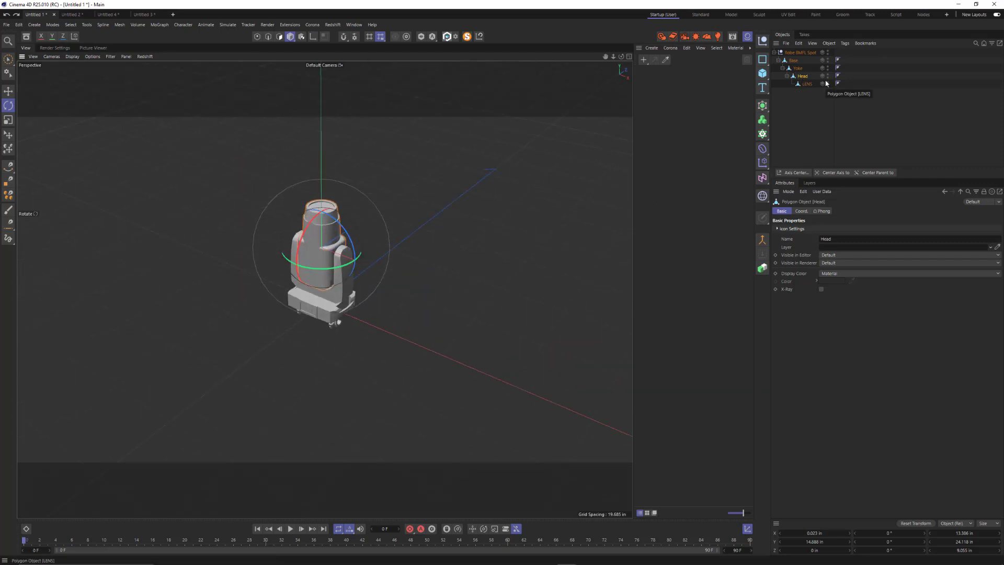
click(774, 52)
click(793, 52)
alt+drag(312, 283, 347, 282)
key(e)
drag(373, 320, 317, 315)
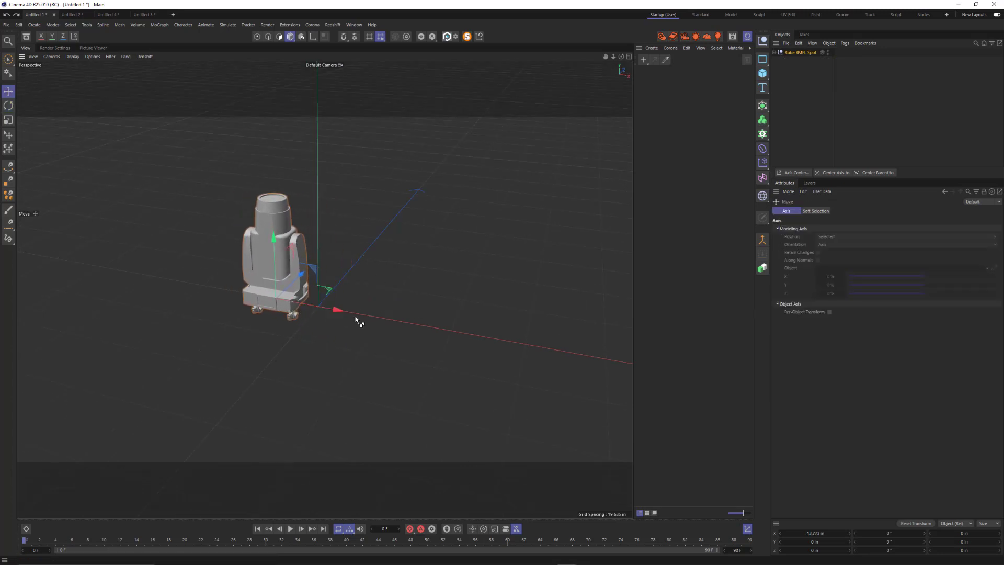
key(ctrl+z)
Create an instance of the Robe BMFL Spot null and move it to about X 31.3 in
click(774, 52)
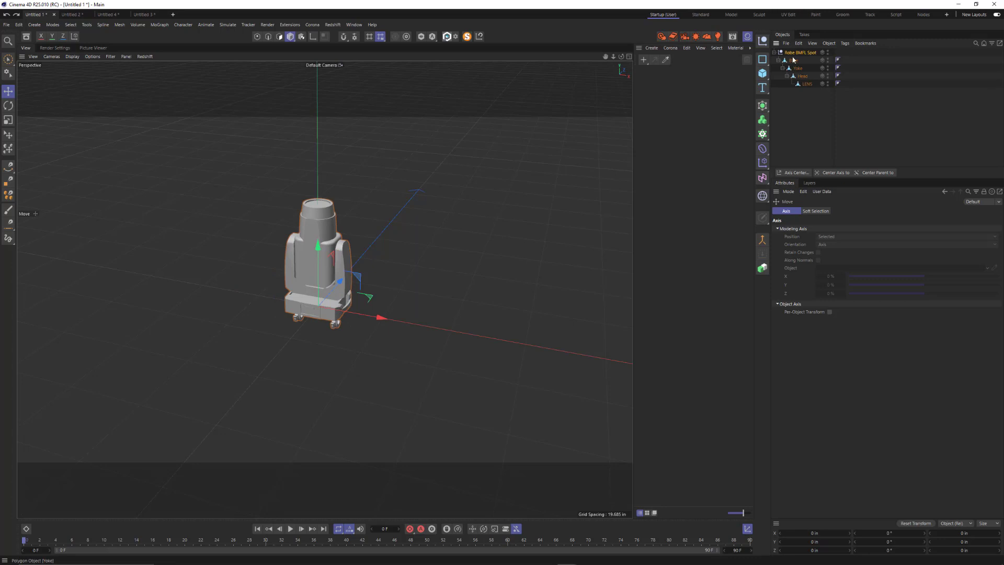
click(783, 53)
click(779, 52)
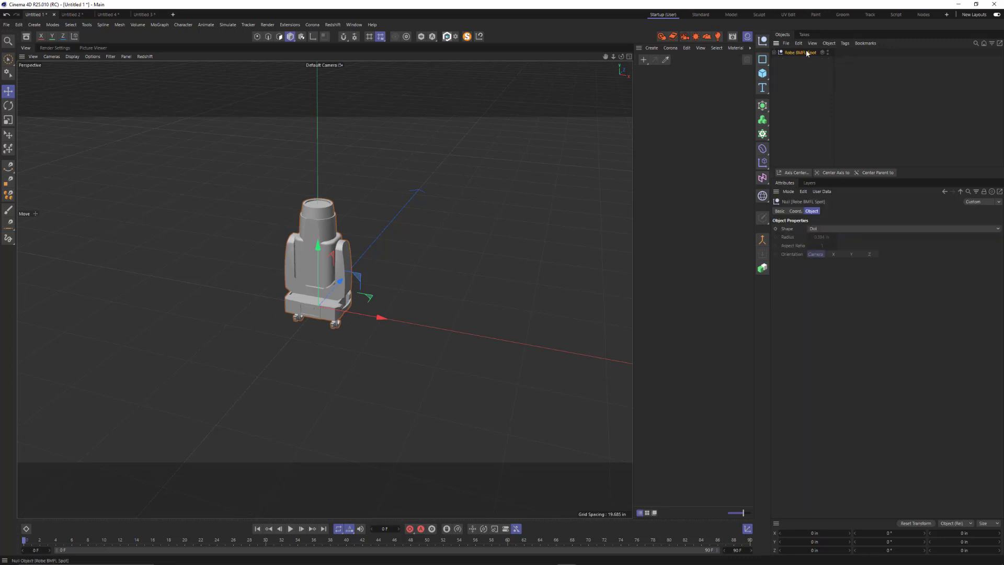
click(762, 268)
drag(381, 317, 498, 328)
Try tilting the original Robe BMFL Spot's Head with the Rotate tool, beside its instance
key(r)
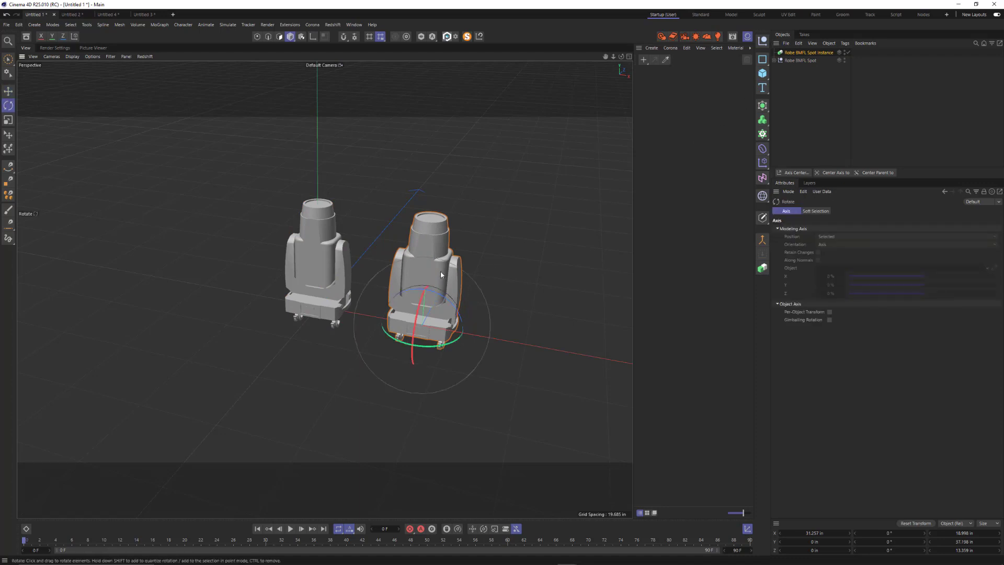
alt+drag(441, 274, 733, 148)
click(775, 60)
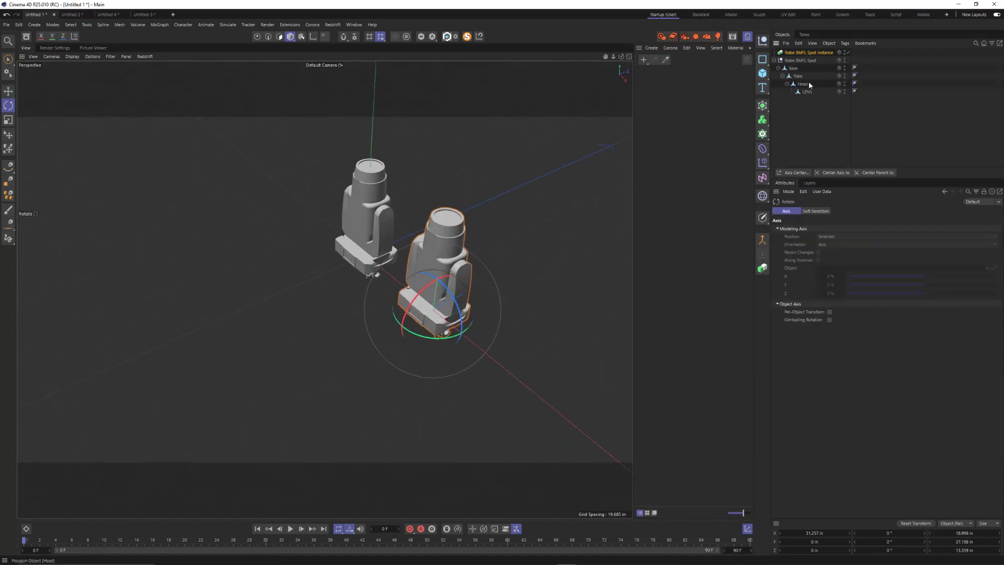
click(808, 84)
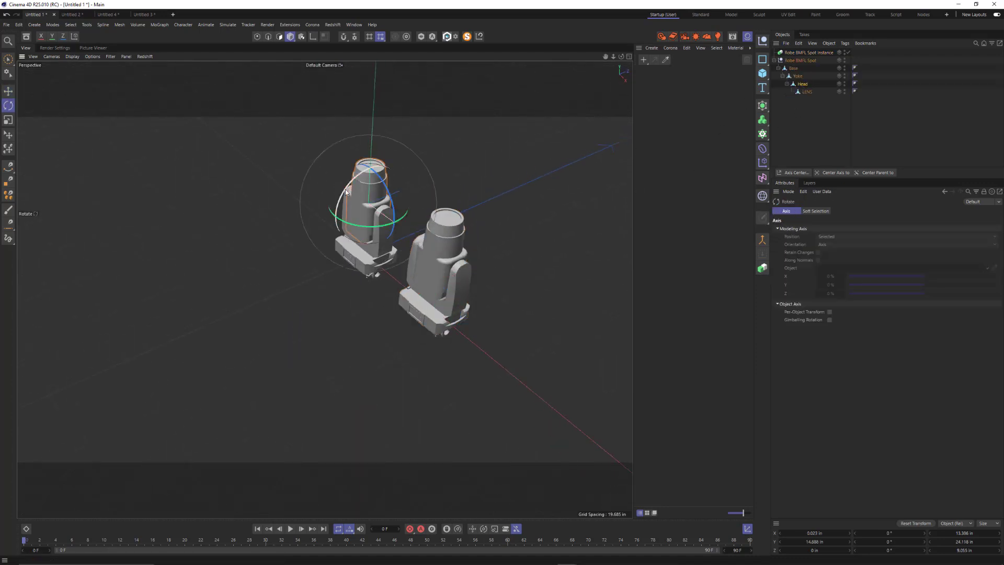
mouse_move(346, 192)
mouse_down()
mouse_move(339, 230)
mouse_move(366, 245)
mouse_move(426, 186)
mouse_move(361, 260)
mouse_move(366, 225)
mouse_move(346, 194)
mouse_up()
Delete the Robe BMFL Spot instance and collapse the original fixture's hierarchy
click(809, 53)
key(Delete)
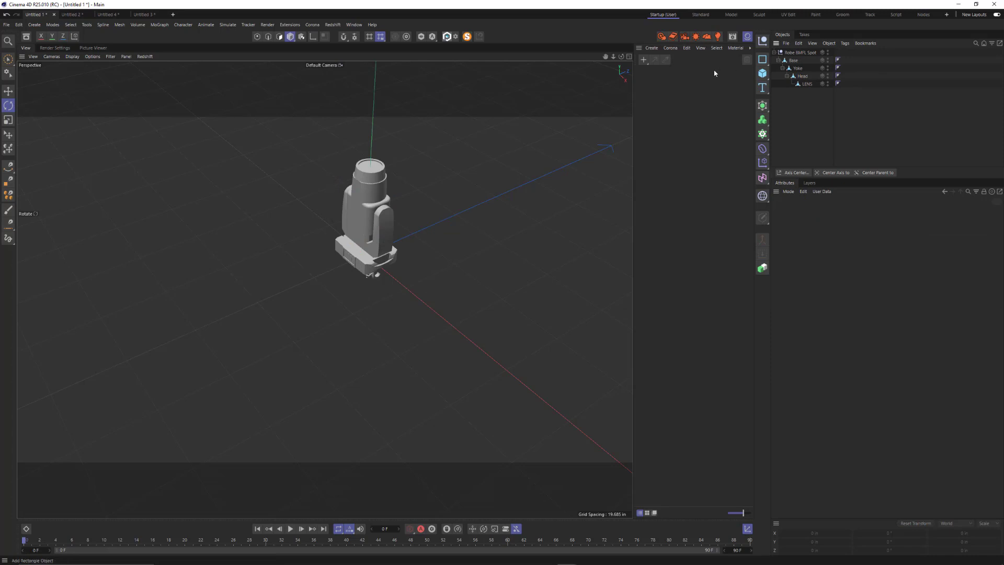
alt+right_drag(440, 231, 345, 243)
mouse_move(424, 245)
alt+mouse_down()
mouse_move(455, 246)
mouse_move(445, 243)
alt+mouse_up()
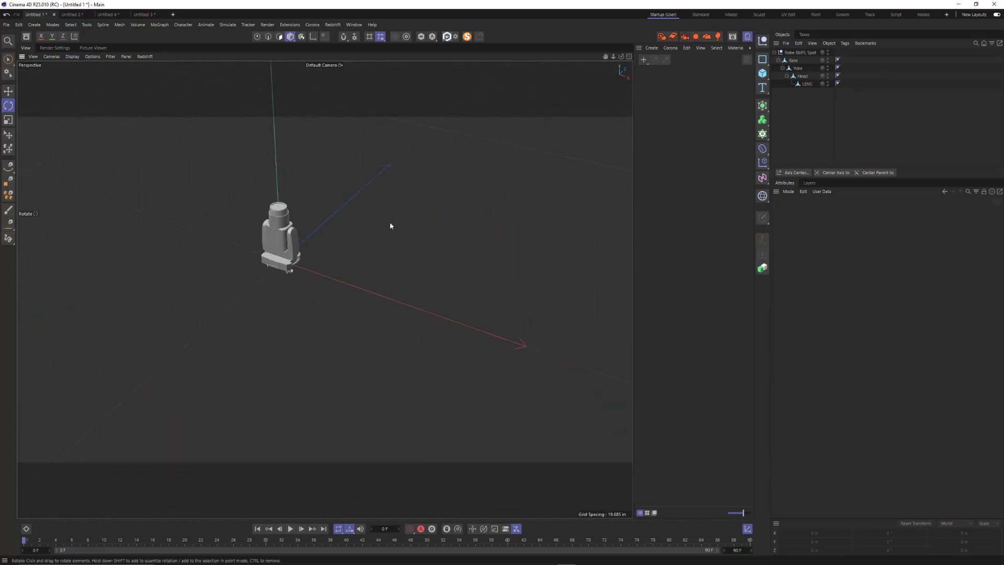
alt+drag(390, 226, 381, 206)
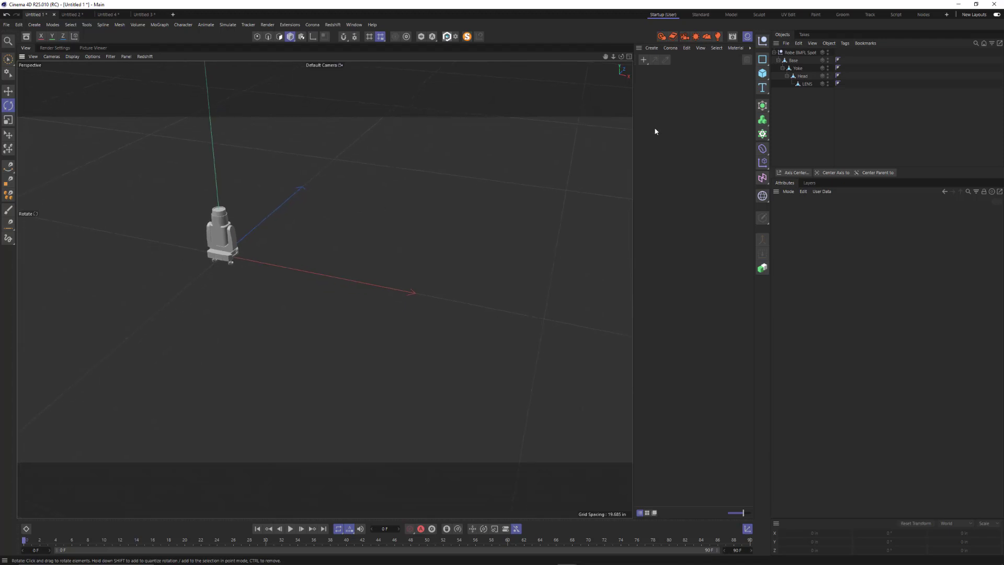
click(774, 52)
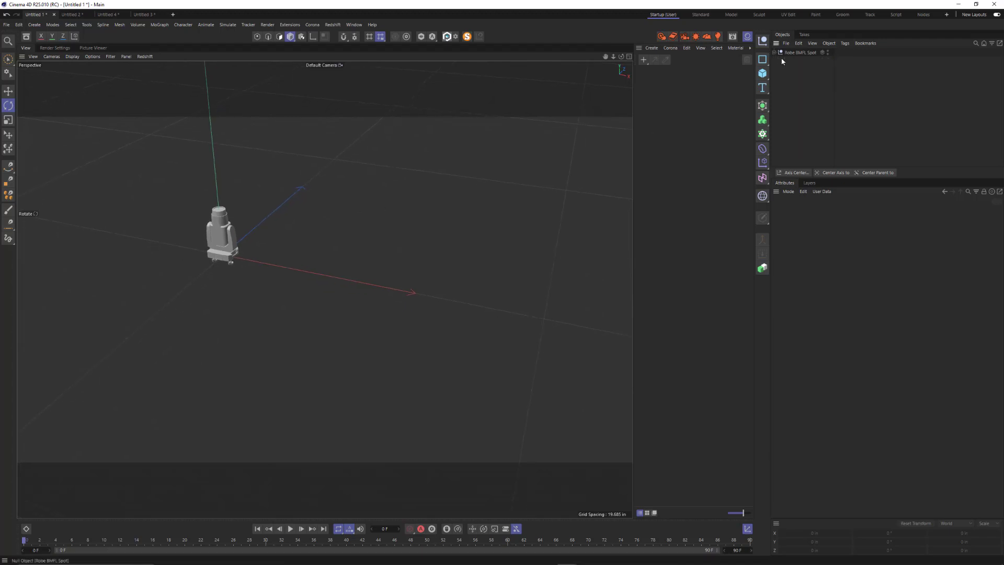
Add a Cloner and make the Robe BMFL Spot null its child
click(809, 54)
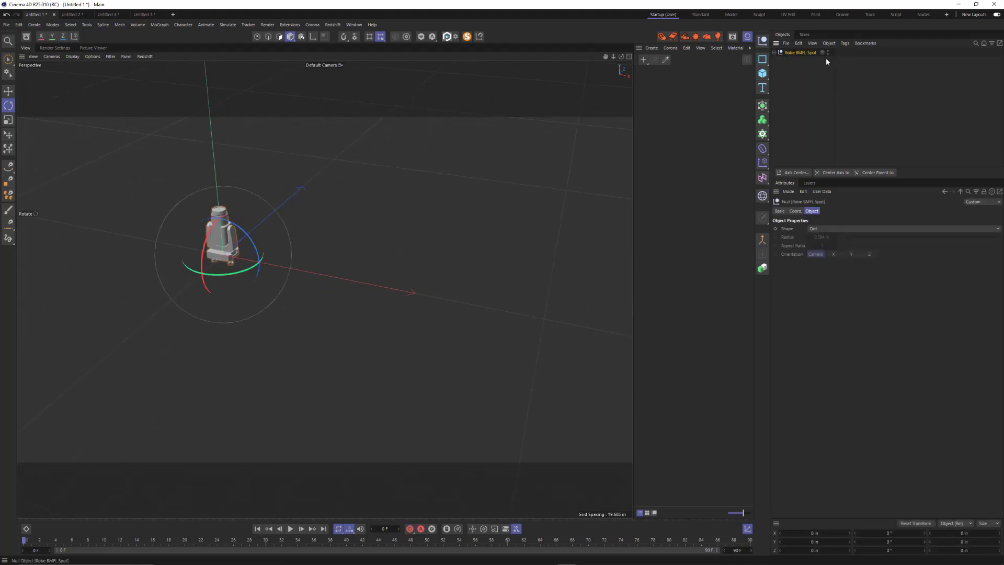
click(763, 134)
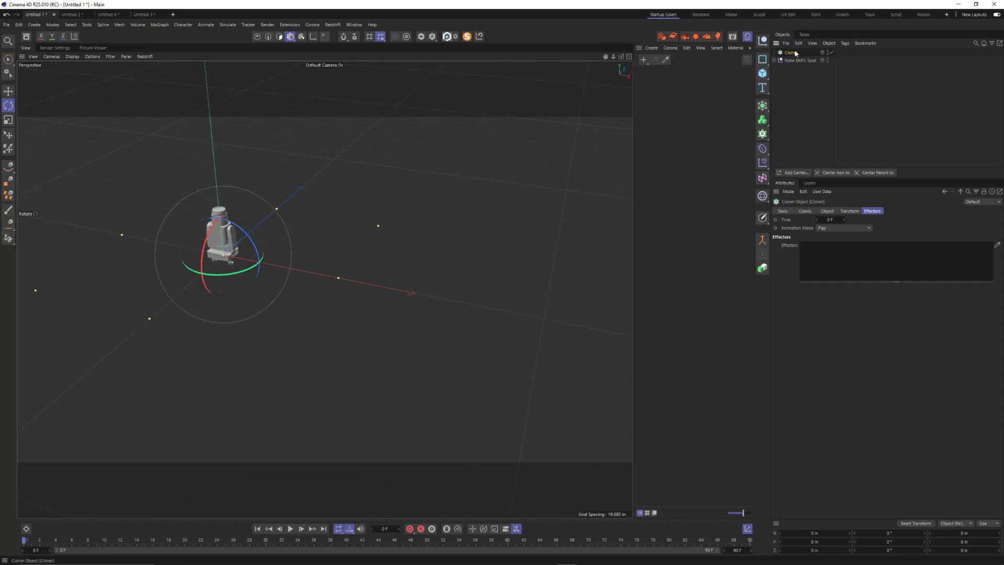
drag(793, 61, 791, 54)
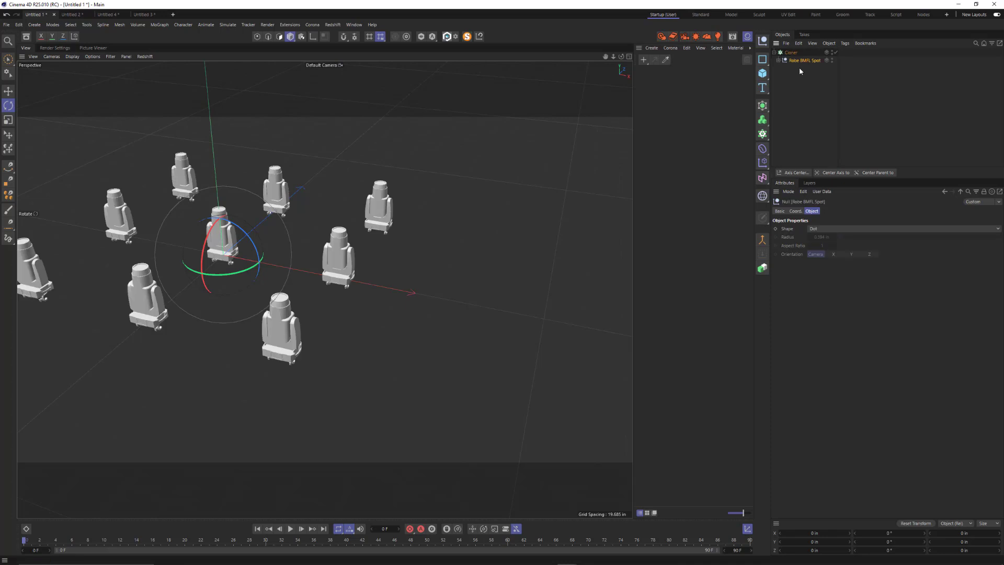
alt+middle_drag(463, 255, 526, 252)
mouse_move(526, 251)
alt+mouse_down()
mouse_move(453, 264)
mouse_move(328, 250)
mouse_move(370, 256)
mouse_move(278, 294)
alt+mouse_up()
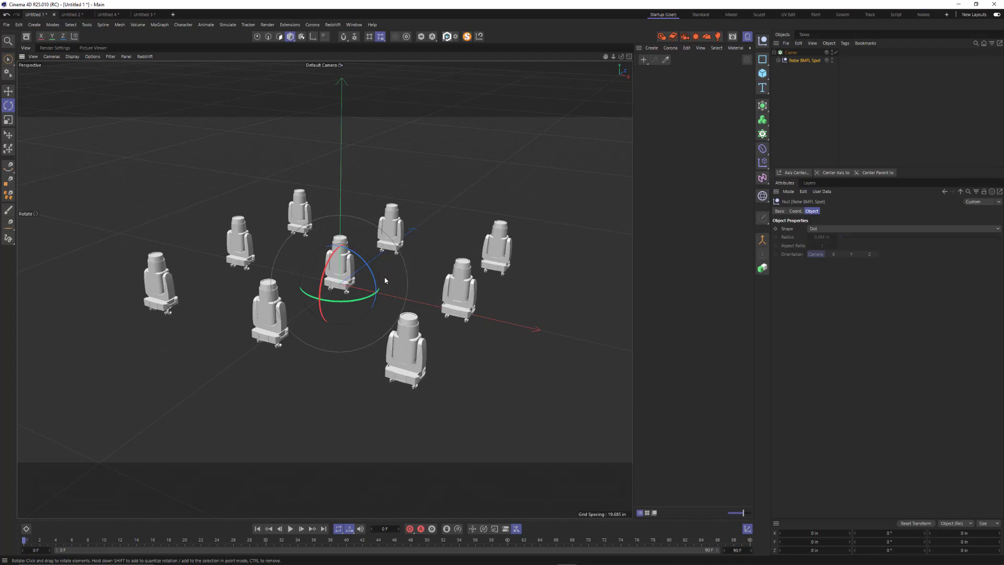
Set the grid Cloner's per-step size to 63.74 in on X and 92.74 in on Z
click(792, 53)
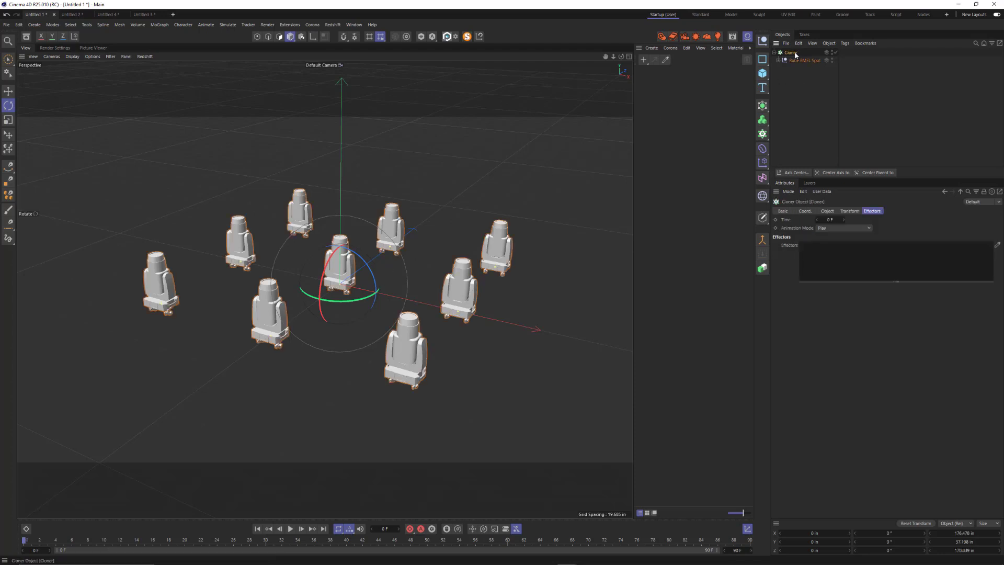
click(827, 211)
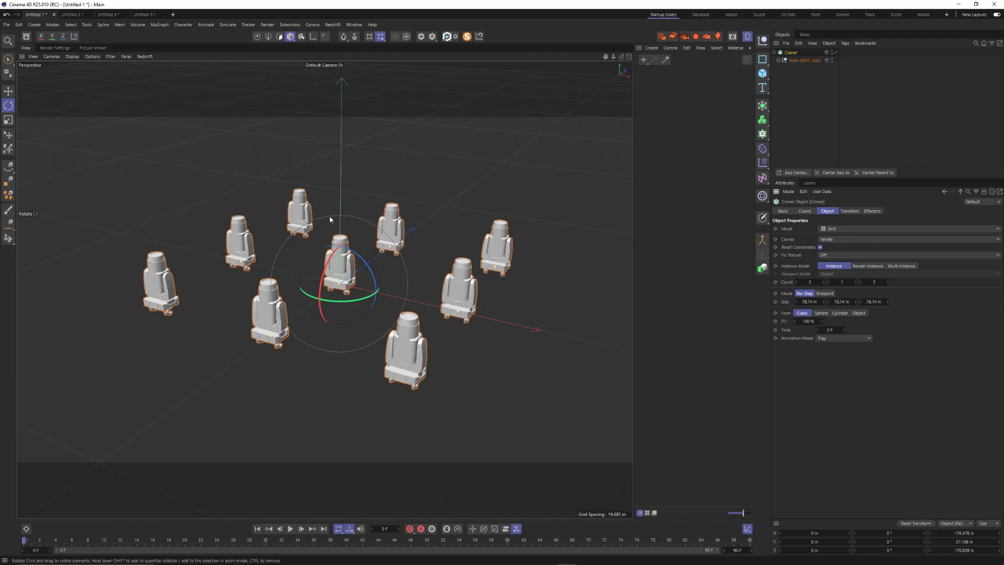
click(850, 228)
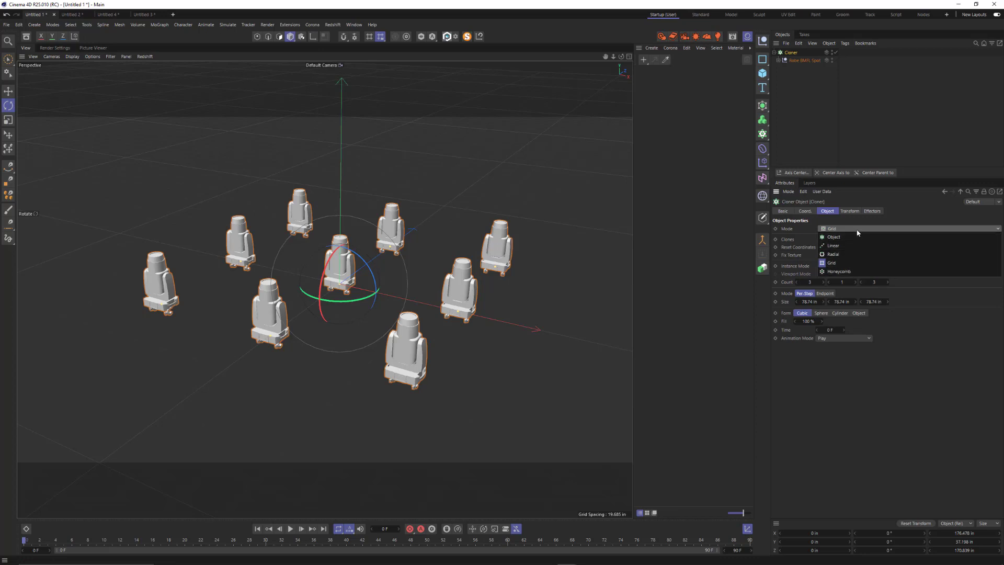
click(856, 230)
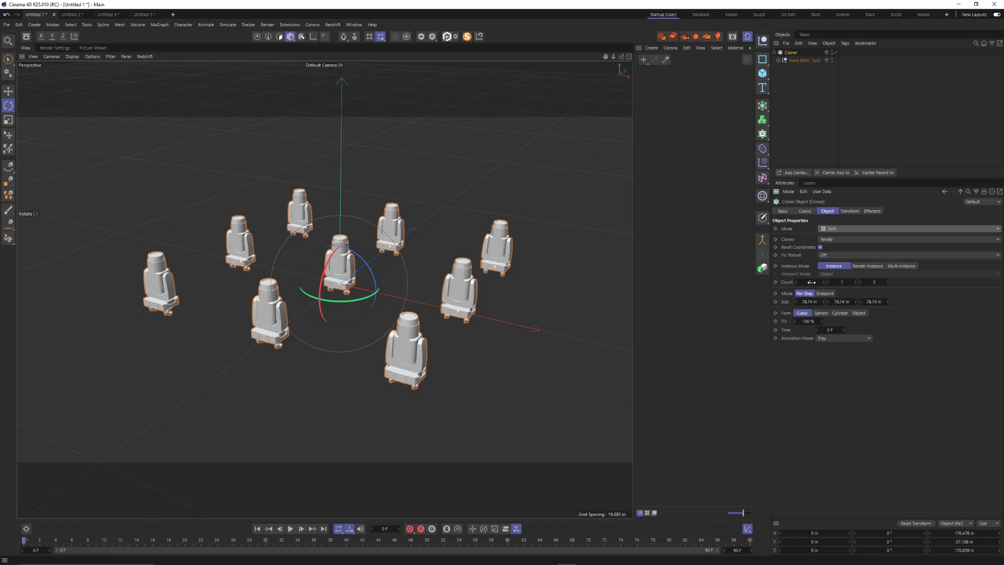
drag(811, 282, 817, 282)
drag(808, 303, 800, 302)
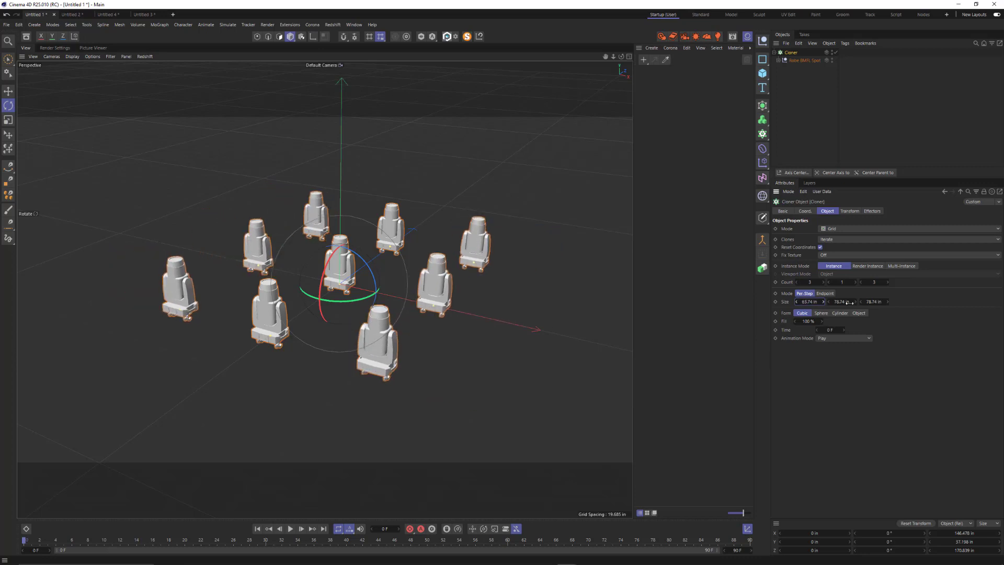
drag(872, 302, 884, 302)
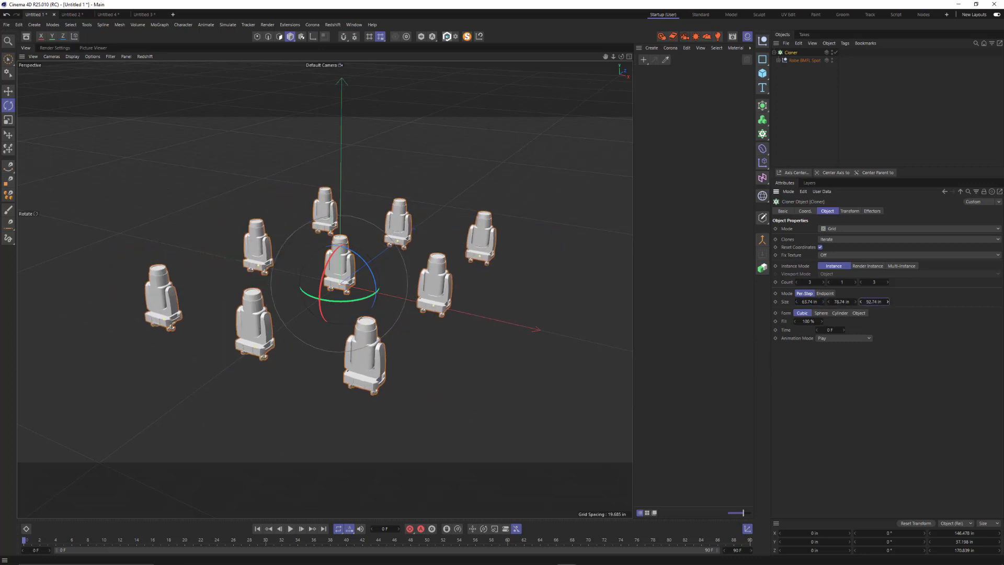
Increase the Cloner's X count to 6
click(823, 283)
click(823, 282)
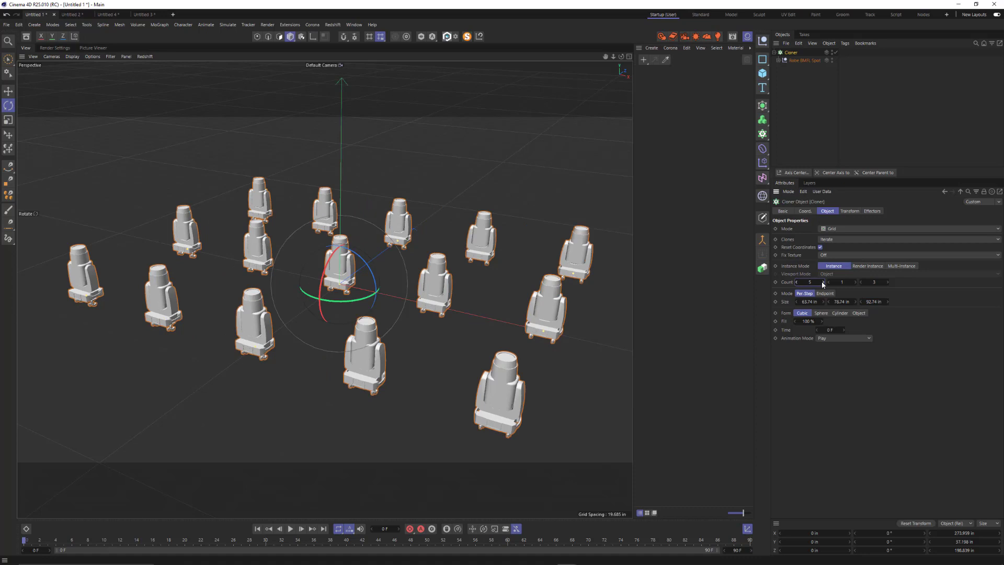
click(823, 282)
scroll(464, 287, down, 3)
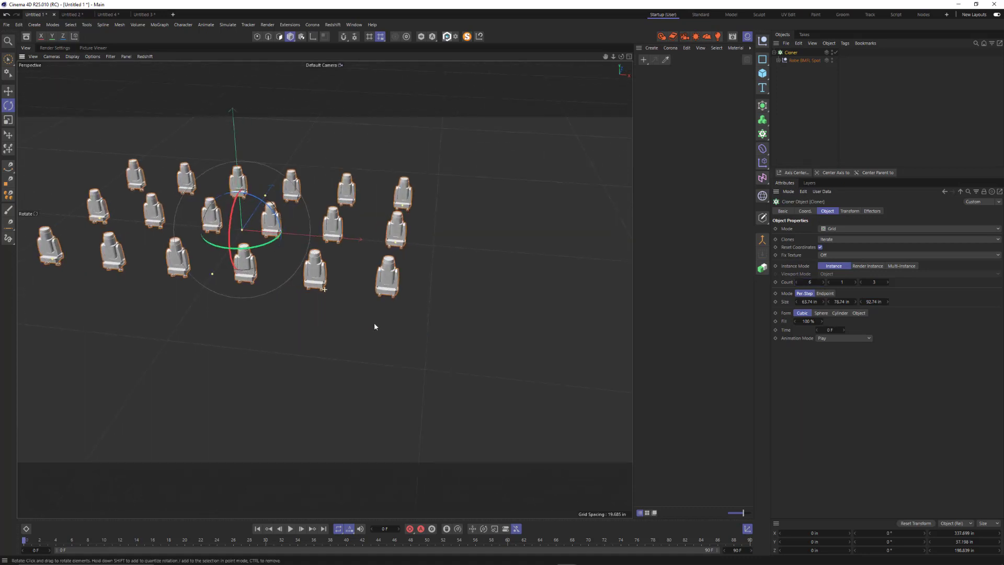
alt+drag(374, 327, 374, 257)
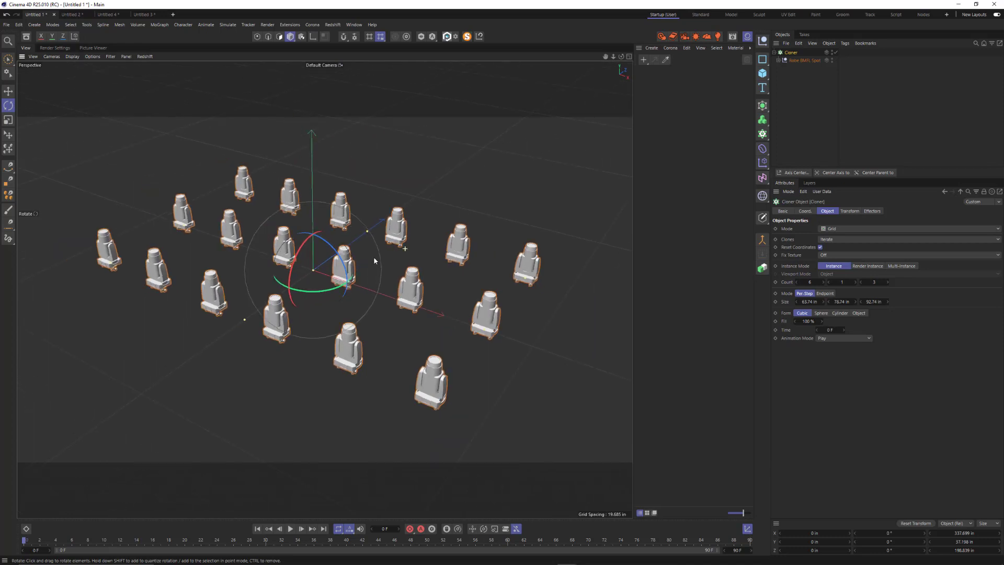
scroll(374, 259, down, 2)
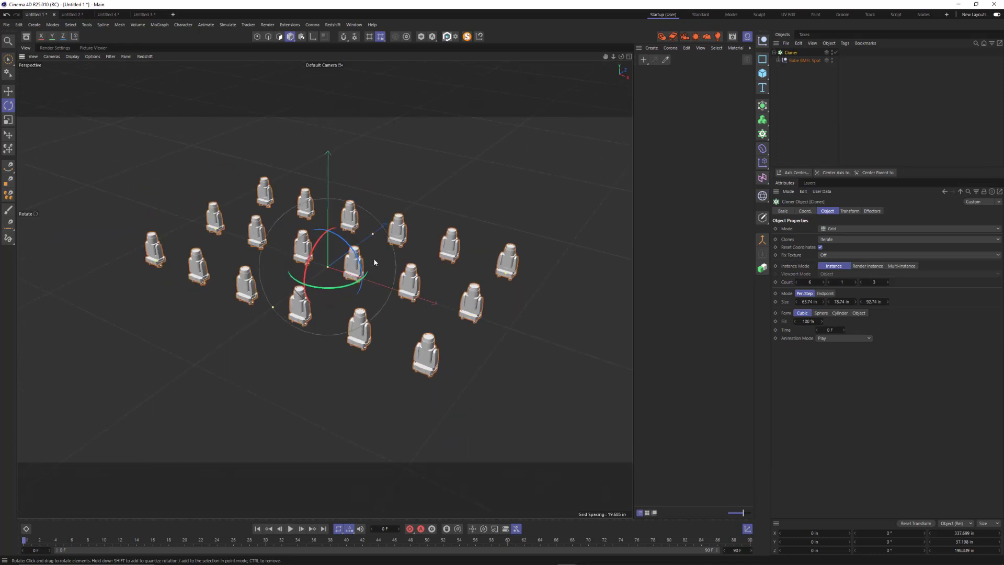
alt+drag(375, 242, 402, 267)
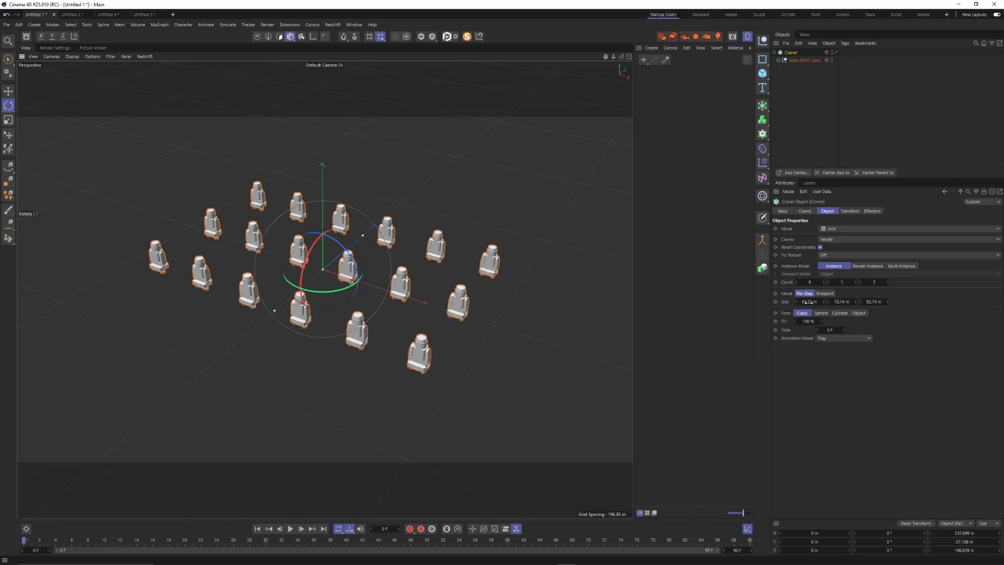
Set the Cloner's per-step X size to 70 in
drag(807, 302, 822, 301)
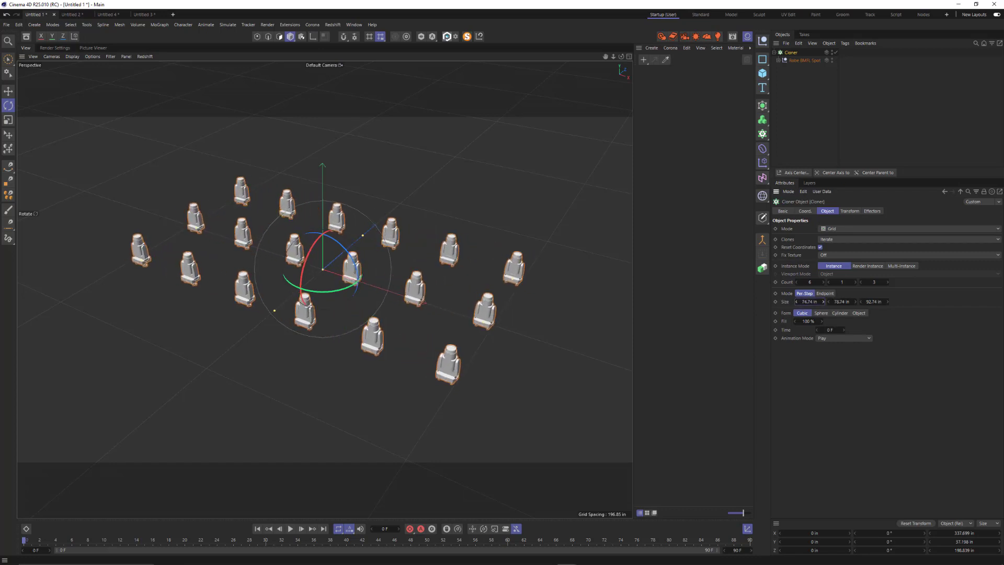
click(807, 302)
text(70)
key(Return)
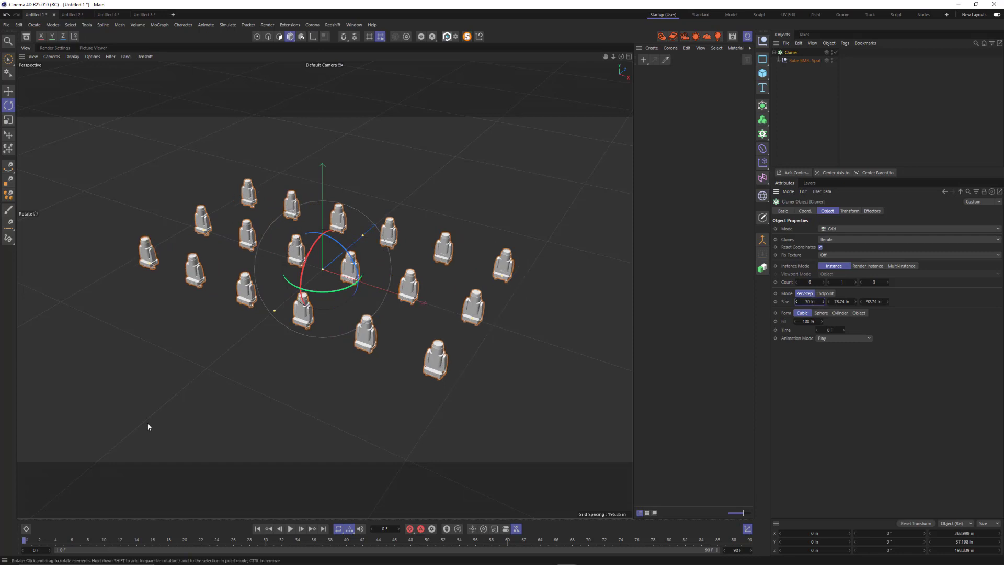
mouse_move(148, 425)
alt+mouse_down()
mouse_move(372, 434)
mouse_move(399, 309)
alt+mouse_up()
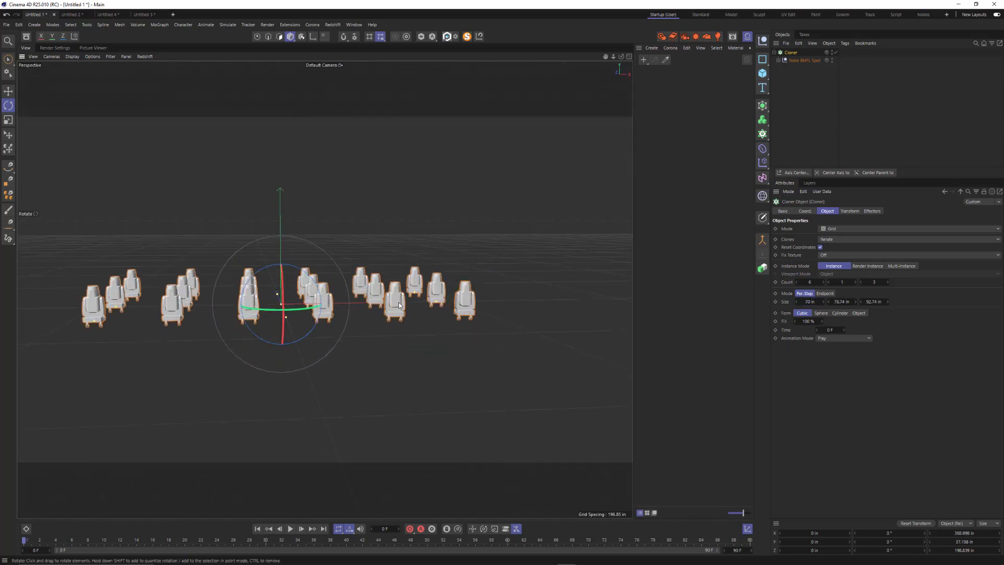
alt+drag(469, 312, 447, 324)
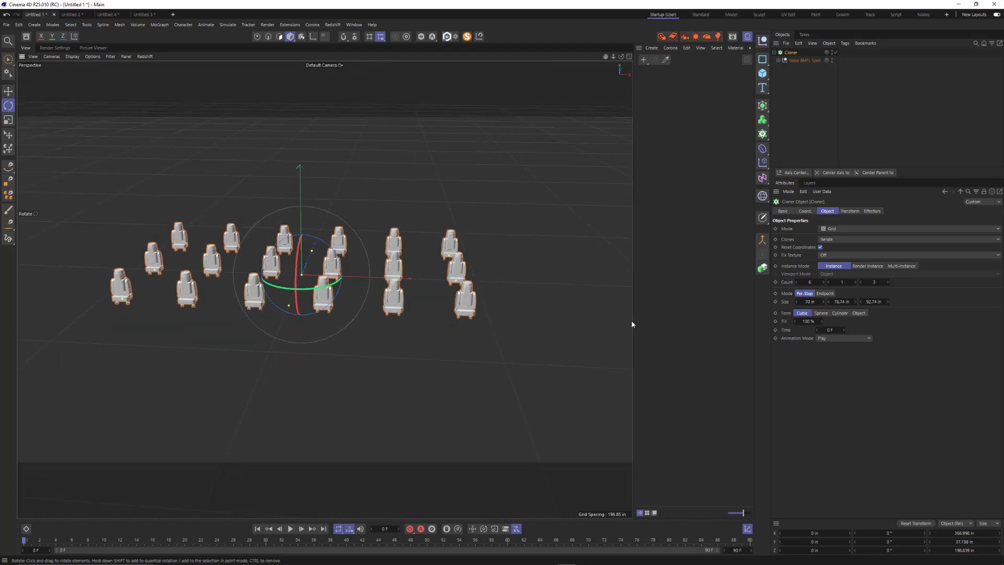
Increase the Cloner's X count to 8 and switch its spacing mode to Endpoint
click(824, 282)
click(824, 282)
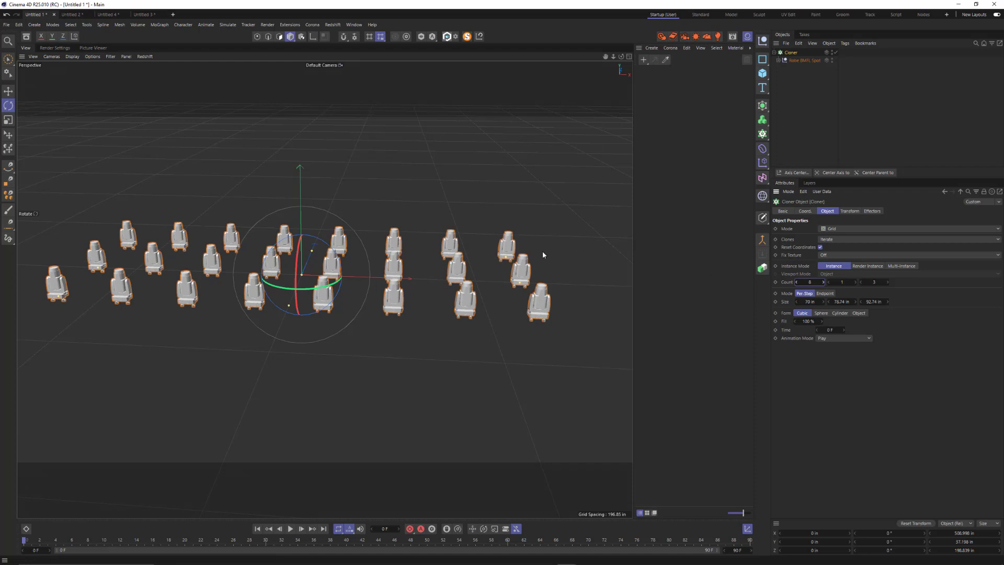
click(826, 294)
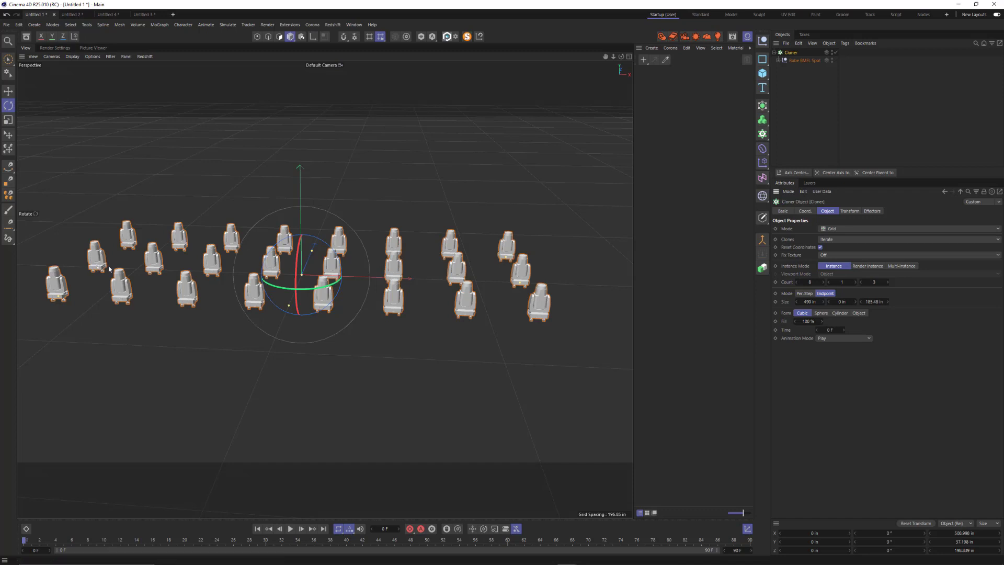
Raise the Cloner's X count to 19 in Endpoint mode, and reduce it to 12
click(824, 282)
click(824, 282)
click(824, 283)
click(824, 282)
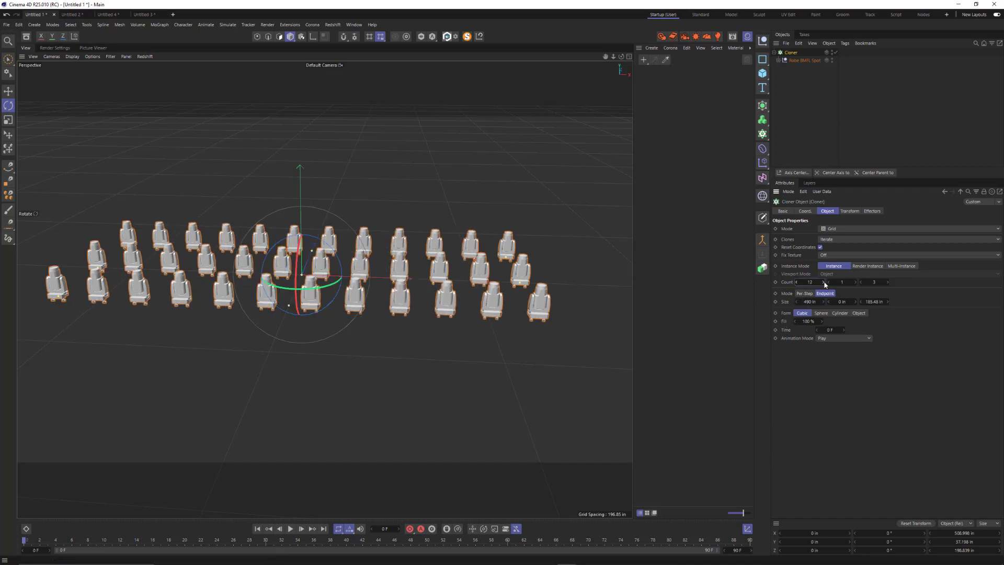
click(824, 283)
click(825, 283)
click(824, 282)
click(825, 282)
click(825, 282)
click(825, 282)
click(824, 282)
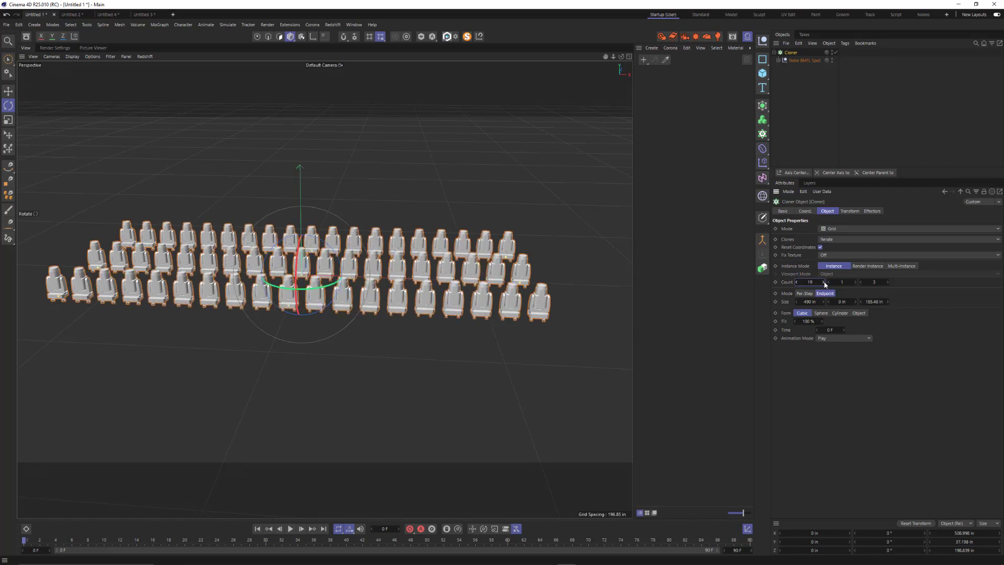
mouse_move(824, 282)
mouse_down()
mouse_move(808, 302)
mouse_move(792, 302)
mouse_move(816, 281)
mouse_up()
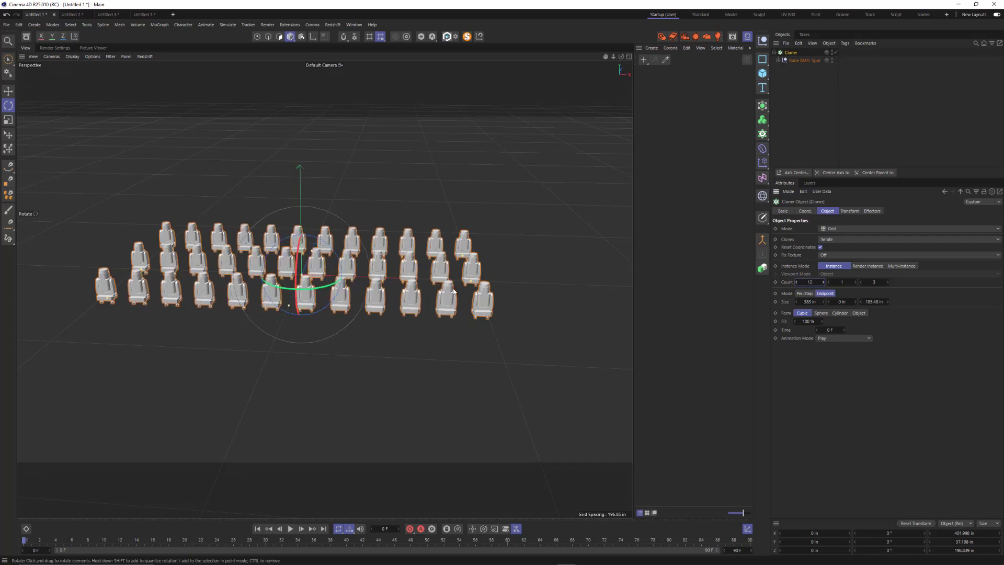
Set the Cloner's overall X size to 500 in
mouse_move(471, 283)
mouse_down()
mouse_move(575, 285)
mouse_move(495, 285)
mouse_move(525, 284)
mouse_up()
drag(804, 303, 796, 303)
click(810, 302)
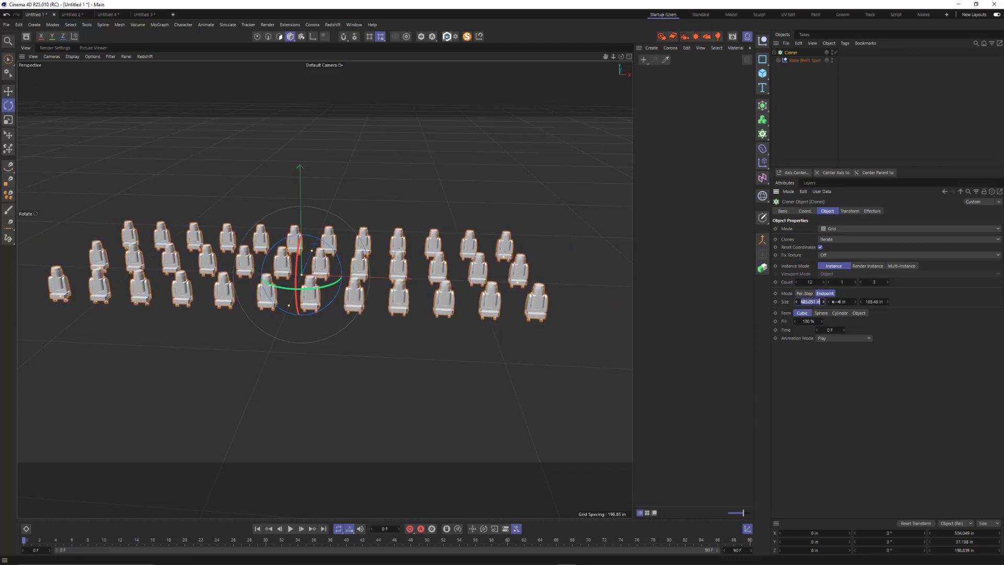
text(500)
key(Return)
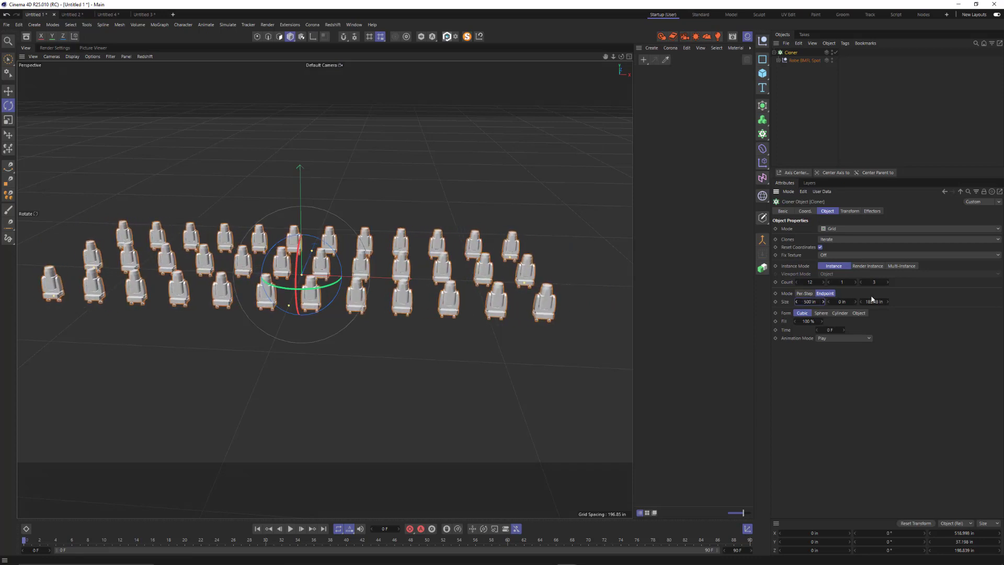
Raise the Cloner's X count to 13 and Y count to 9, with an overall Y size of 120 in
alt+drag(426, 294, 225, 309)
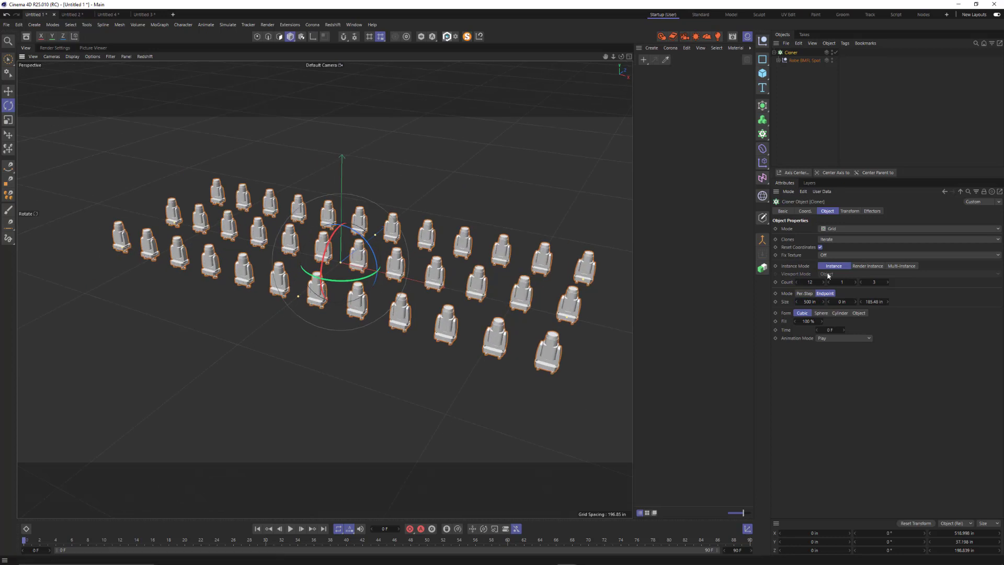
click(823, 283)
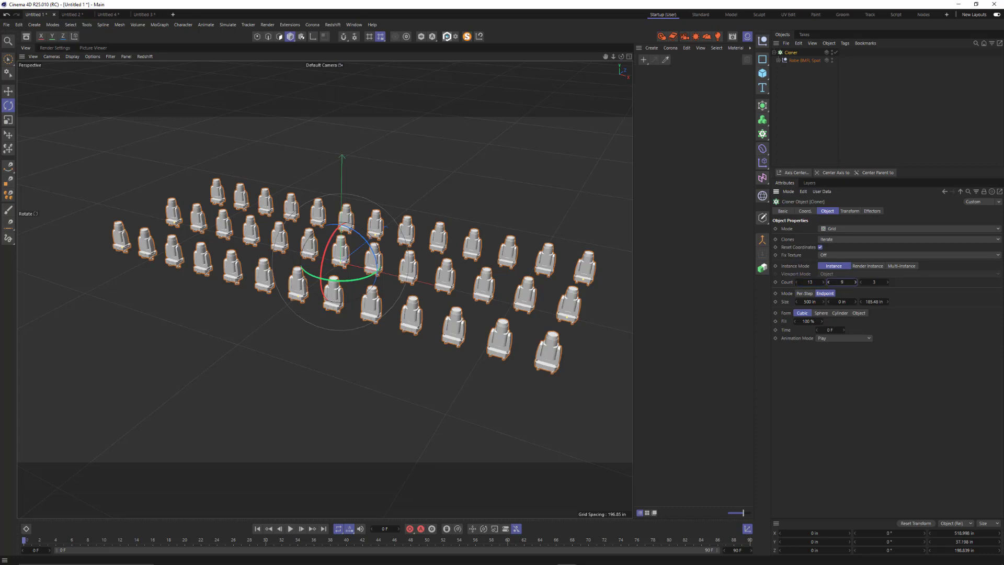
drag(841, 302, 920, 301)
text(3)
drag(554, 277, 547, 254)
double_click(842, 302)
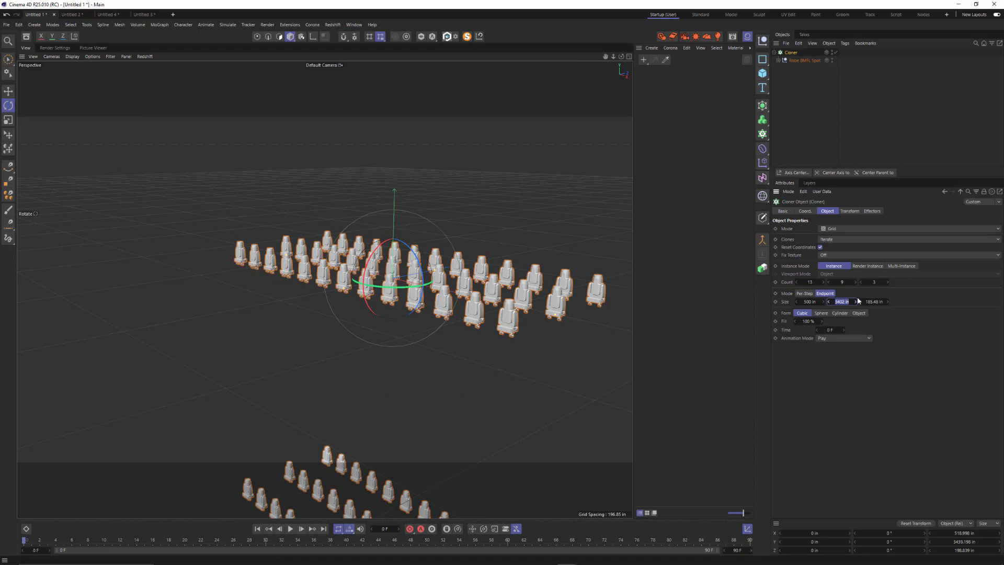
text(120)
key(Return)
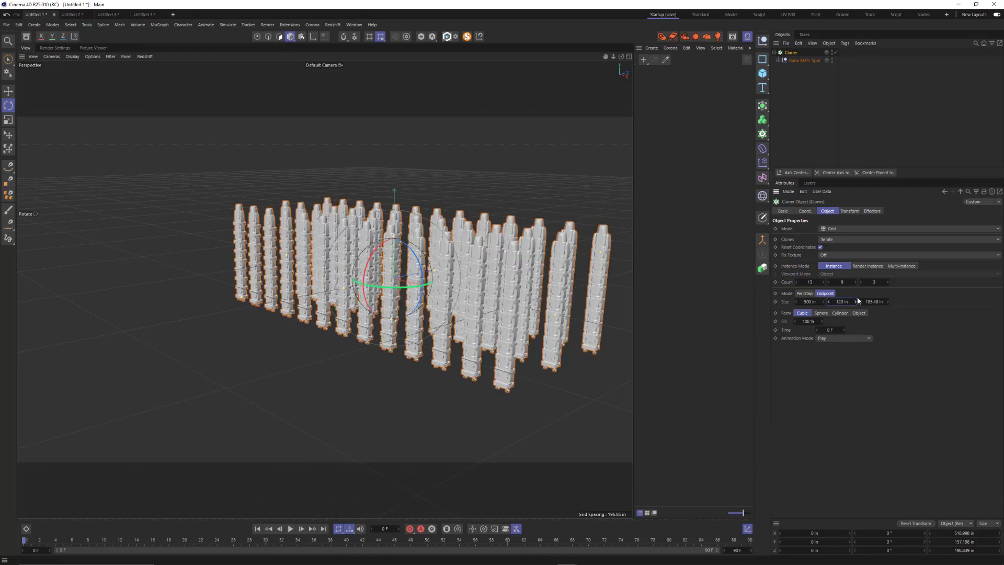
Raise the Cloner's Y count to 33 and switch its instance mode to Render Instance
alt+drag(460, 251, 485, 234)
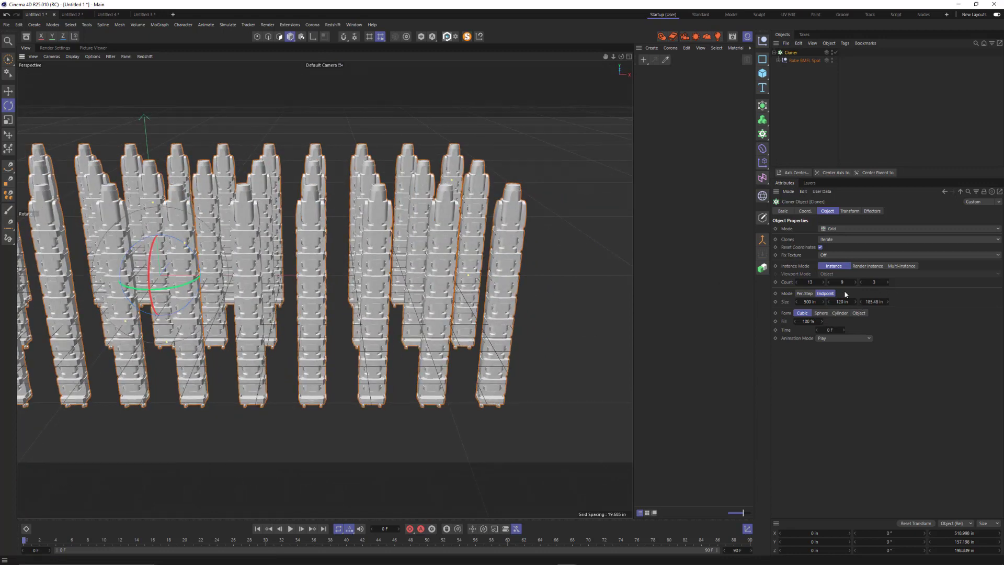
drag(842, 282, 836, 282)
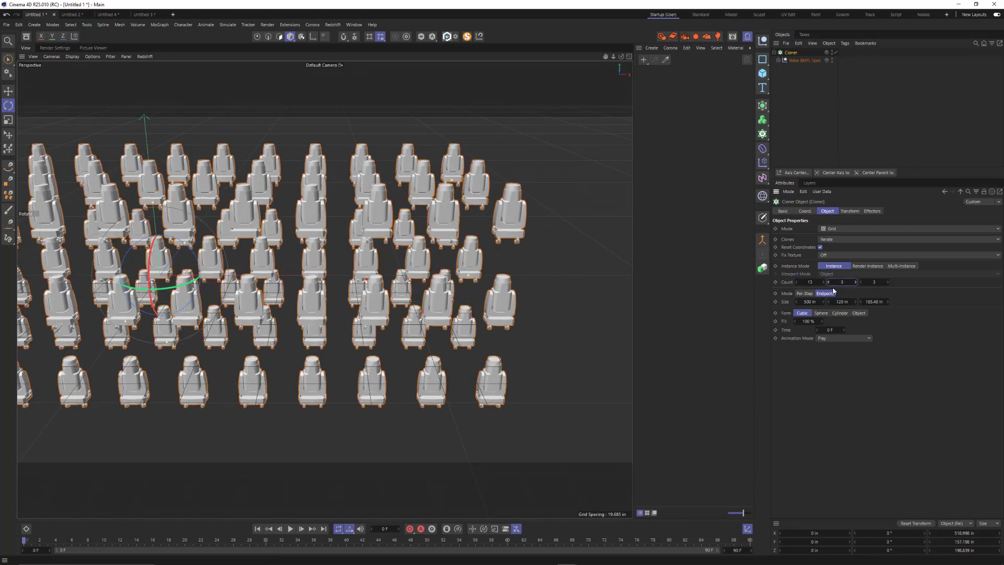
key(ctrl+z)
mouse_move(324, 289)
alt+mouse_down()
mouse_move(383, 274)
mouse_move(356, 269)
alt+mouse_up()
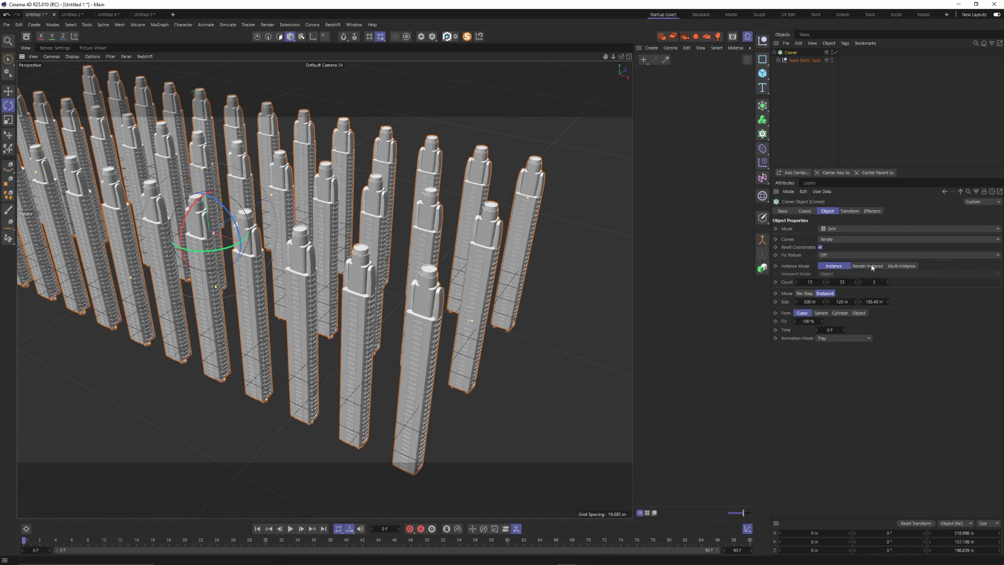
click(901, 266)
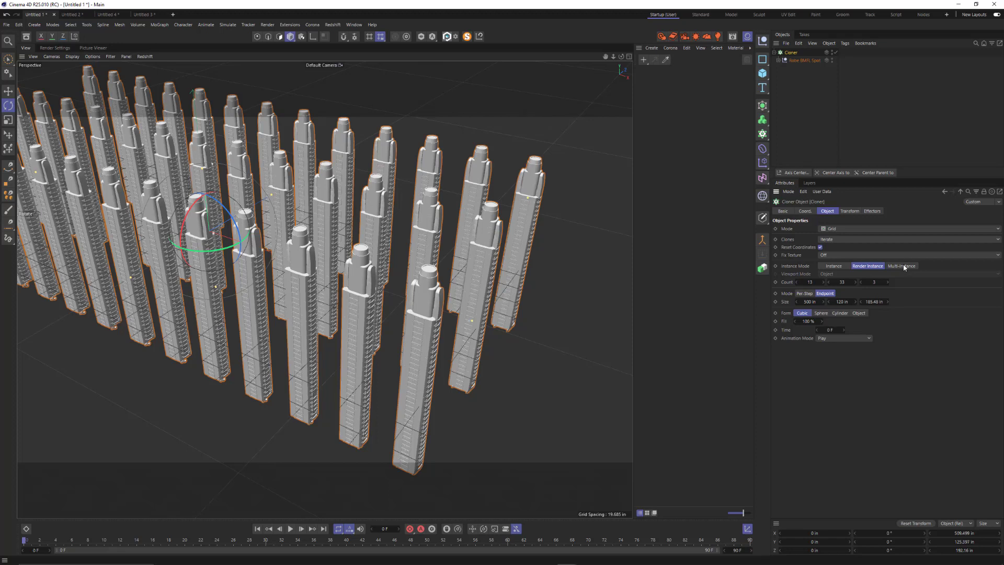
click(865, 267)
Reduce the Cloner's grid count to 5 in X and 5 in Y
drag(844, 282, 885, 311)
click(843, 282)
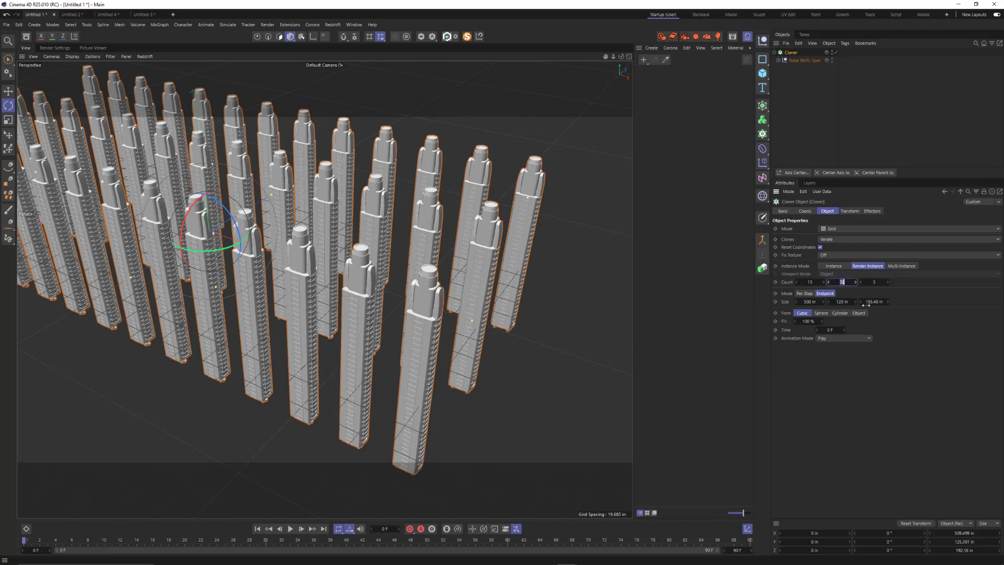
click(810, 282)
text(5)
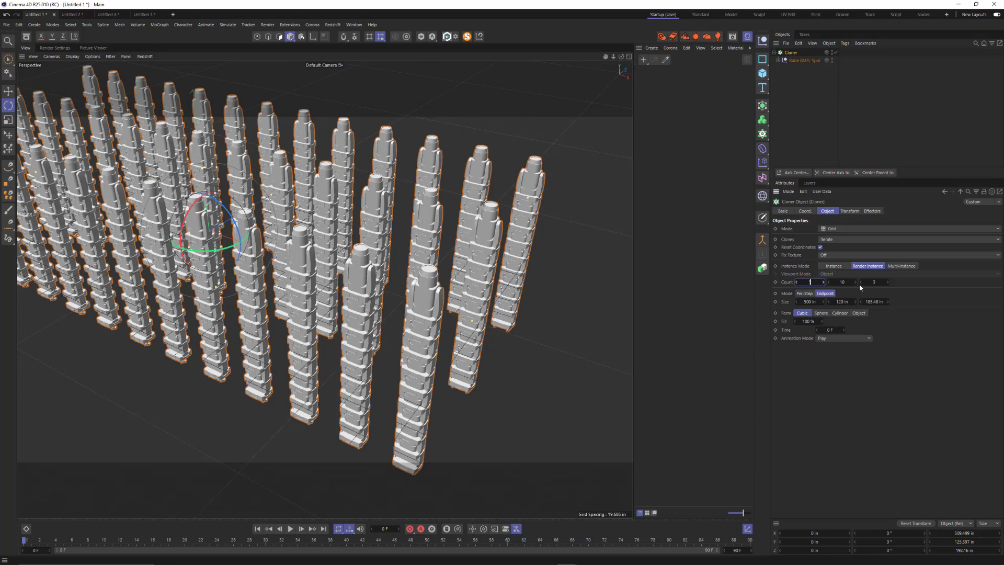
key(Return)
click(839, 282)
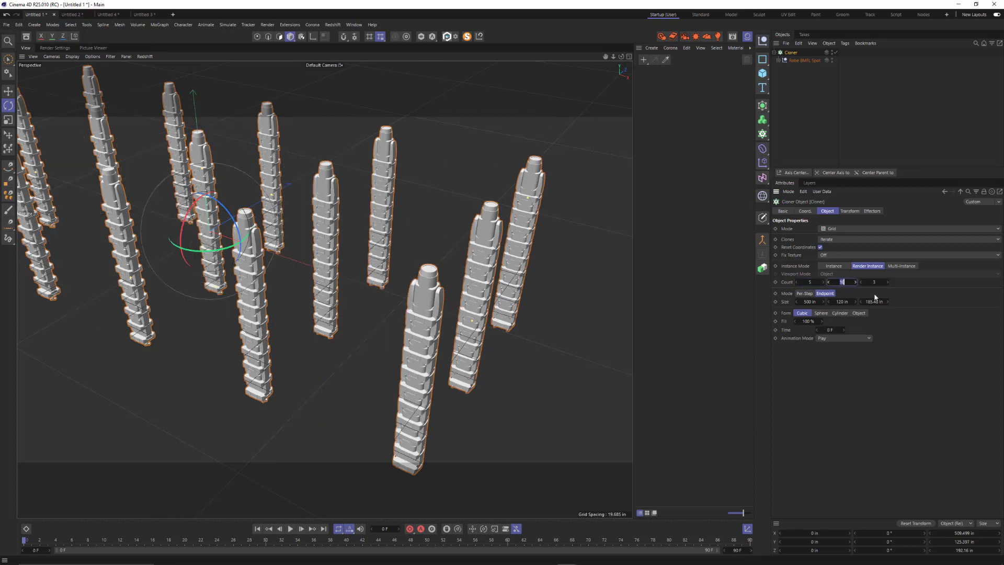
text(5)
key(Return)
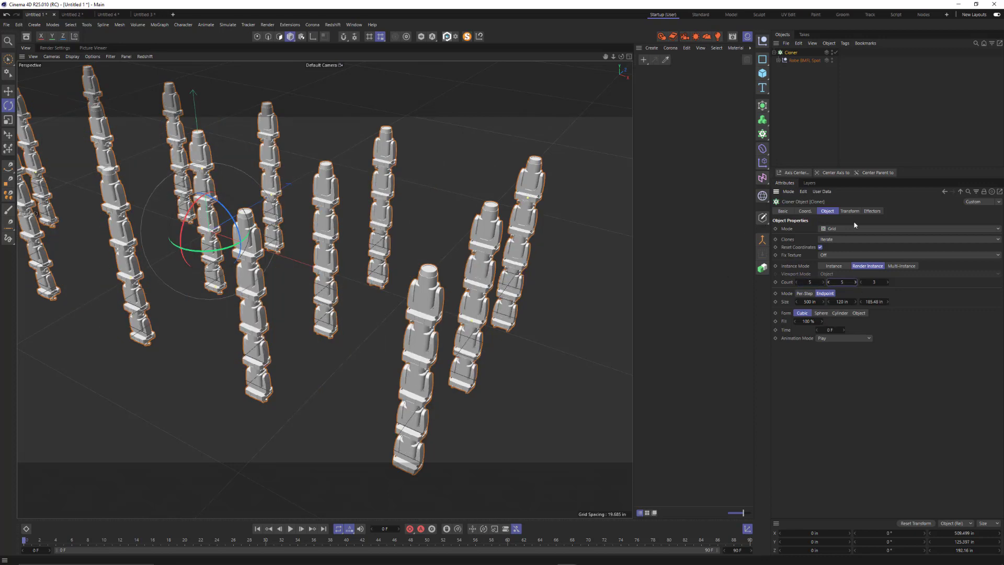
Change the Cloner's distribution mode from Grid to Linear
click(839, 228)
click(845, 246)
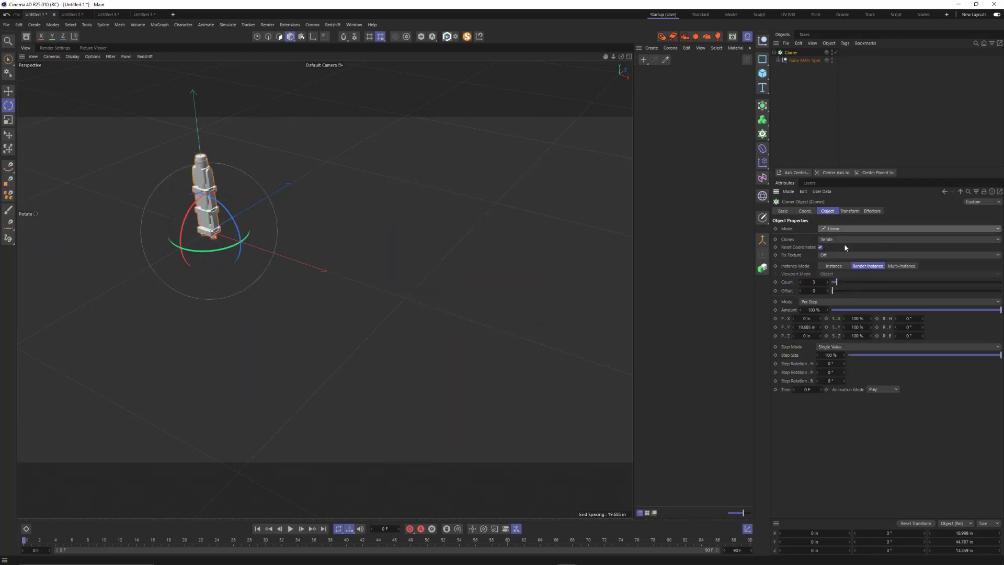
alt+middle_drag(218, 213, 280, 248)
alt+right_drag(269, 236, 344, 219)
mouse_move(344, 219)
alt+mouse_down()
mouse_move(349, 246)
mouse_move(302, 245)
alt+mouse_up()
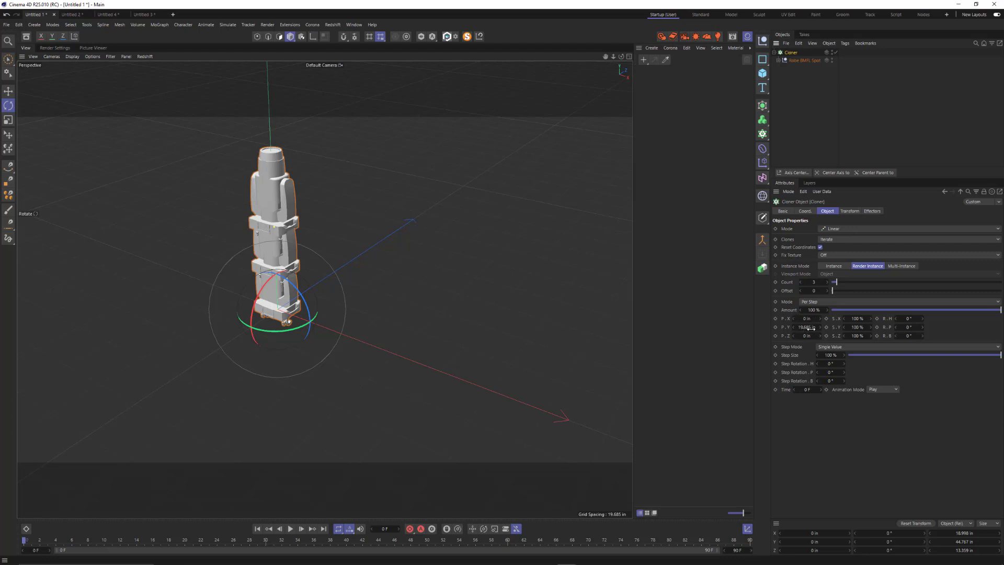
Increase the linear Cloner's per-step Y position to about 229 in
drag(810, 328, 827, 328)
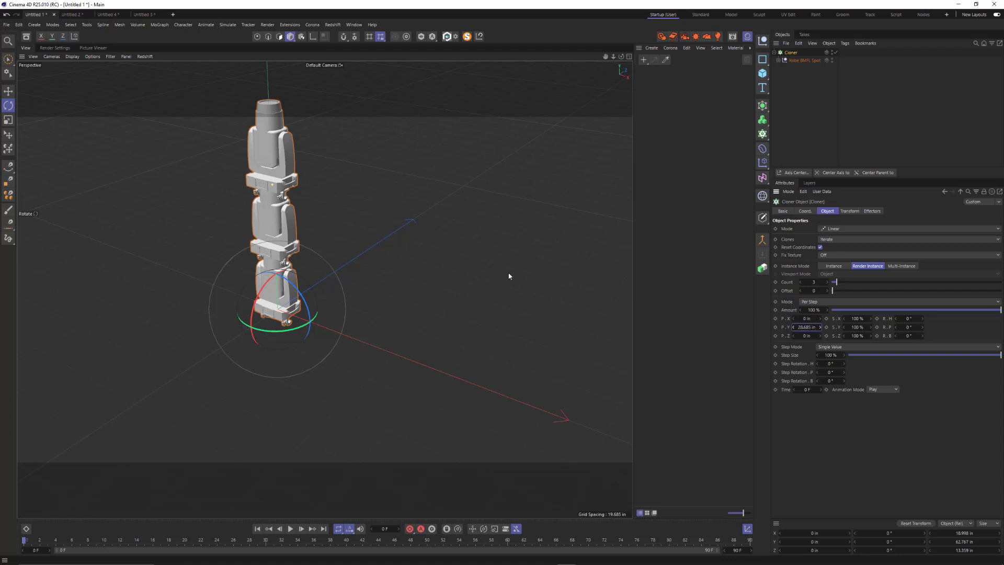
text(2)
drag(340, 251, 323, 256)
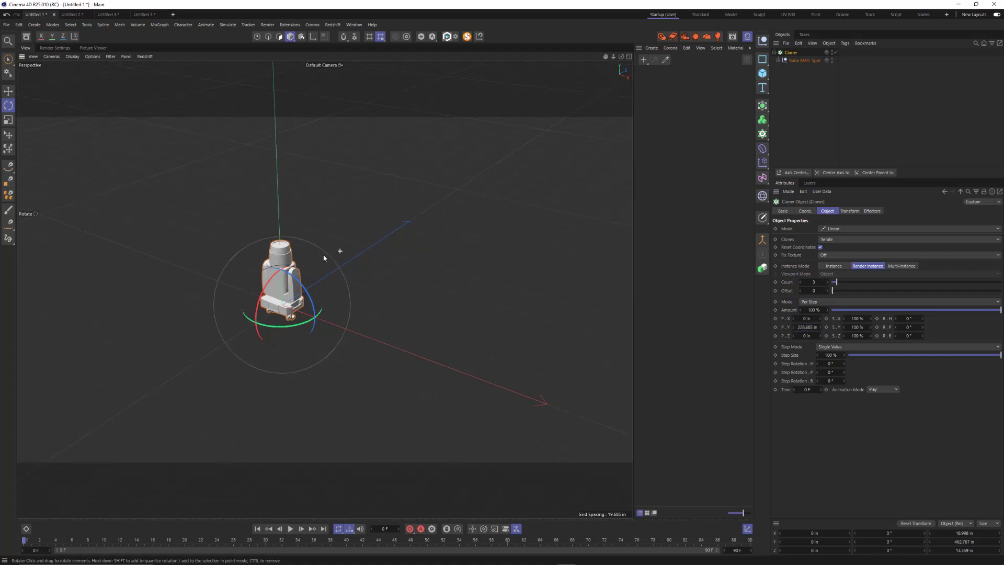
alt+right_drag(323, 258, 309, 262)
alt+middle_drag(391, 259, 391, 225)
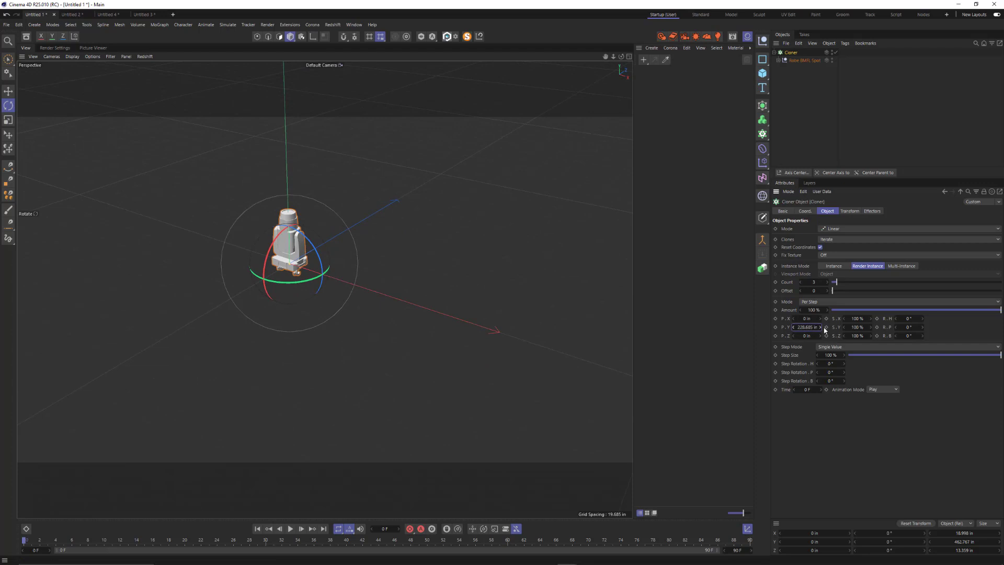
Set the linear Cloner's per-step Y position to 0 in and its X position to 48 in
click(809, 327)
text(0)
key(Return)
drag(805, 318, 842, 321)
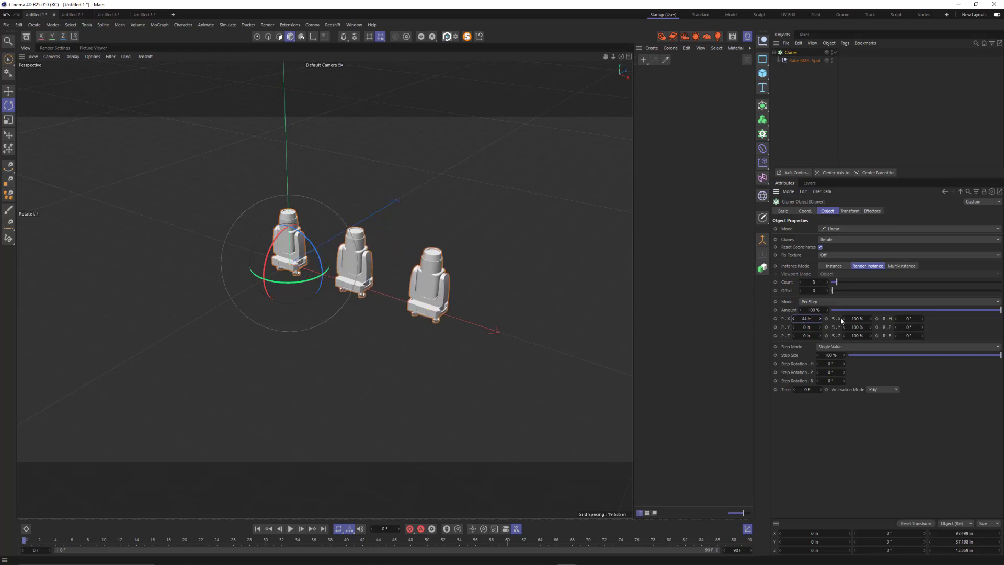
double_click(799, 318)
text(48)
key(Return)
Raise the linear Cloner's count to 8
alt+drag(416, 346, 385, 298)
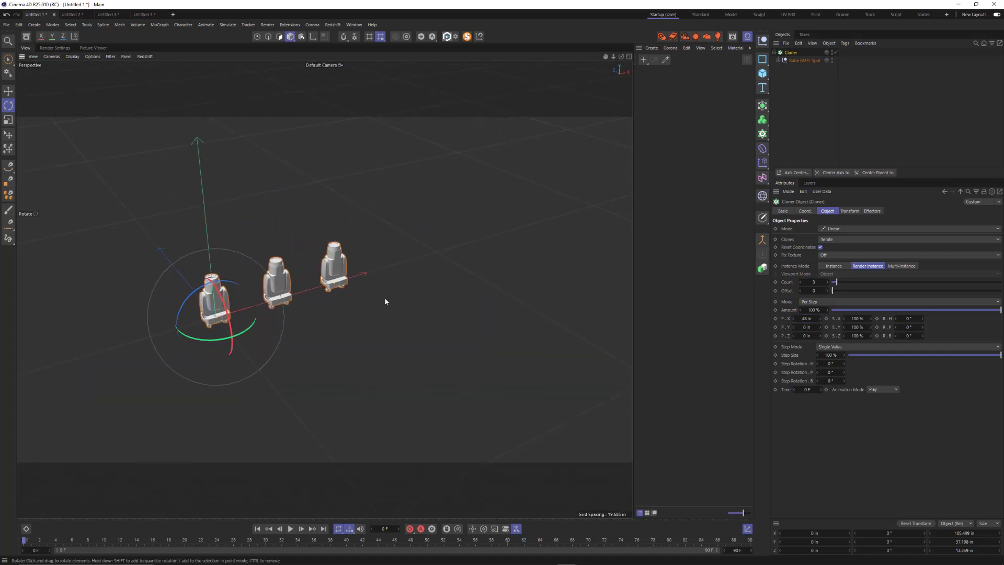
mouse_move(838, 283)
mouse_down()
mouse_move(870, 283)
mouse_move(845, 283)
mouse_up()
scroll(331, 264, down, 6)
mouse_move(331, 264)
alt+mouse_down()
mouse_move(345, 261)
mouse_move(332, 257)
alt+mouse_up()
Expand the Robe BMFL Spot hierarchy and tilt its Head by about 50° in pitch
click(778, 61)
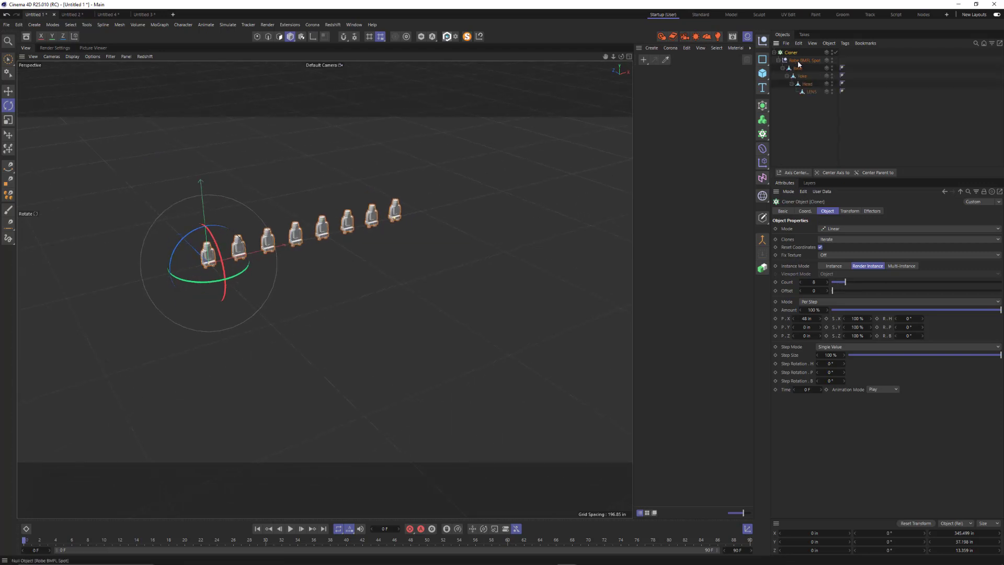
click(804, 61)
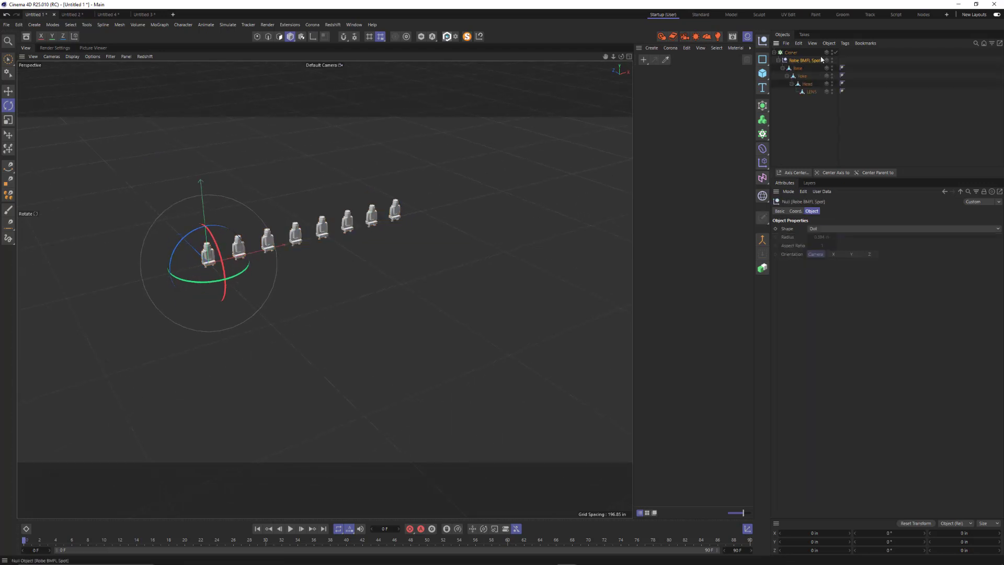
click(809, 84)
key(r)
mouse_move(213, 230)
mouse_down()
mouse_move(222, 250)
mouse_move(214, 269)
mouse_move(220, 244)
mouse_up()
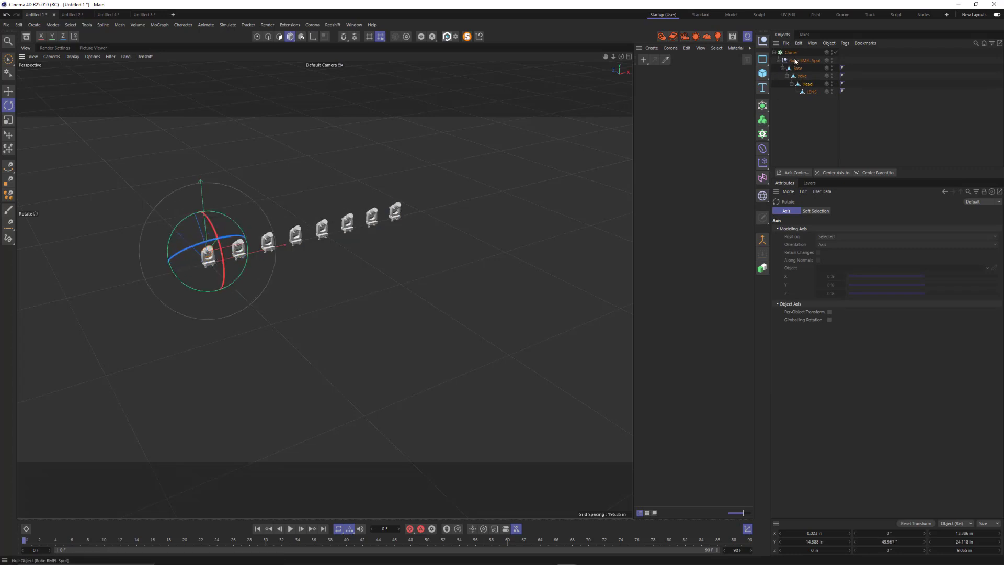
scroll(256, 233, up, 8)
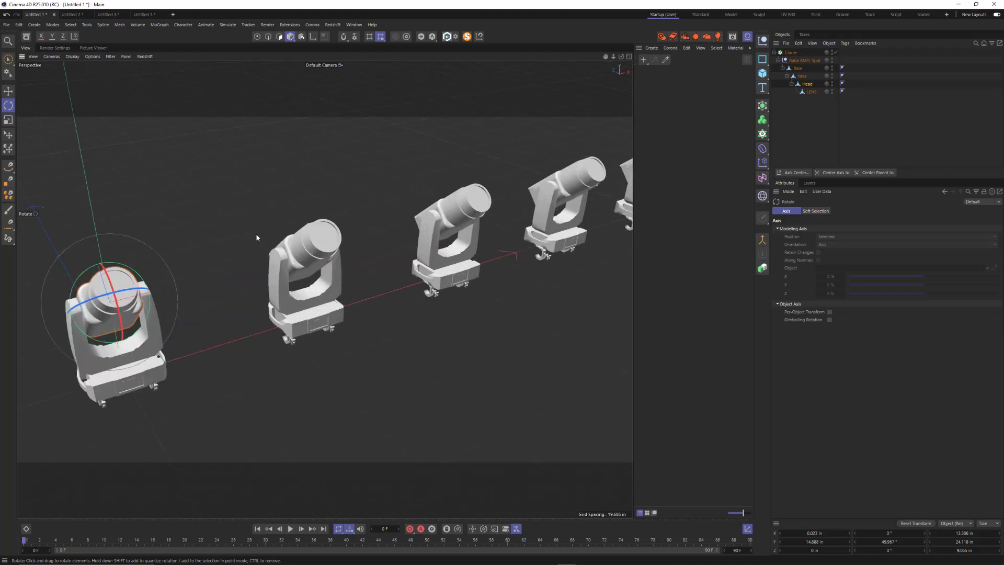
scroll(262, 233, down, 6)
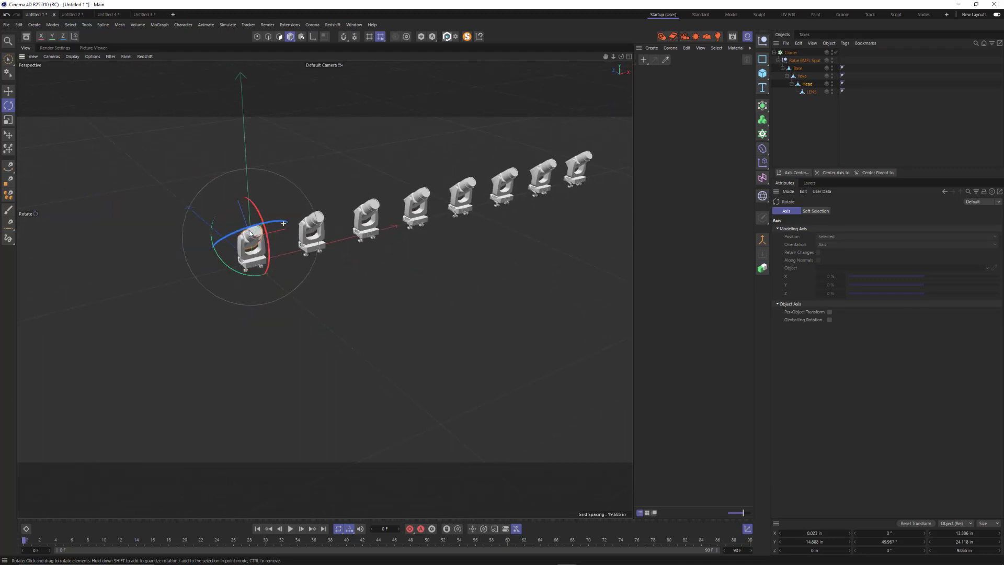
Set the Cloner's heading step rotation to about 41.1°, keeping the Linear mode
click(790, 55)
scroll(487, 201, down, 3)
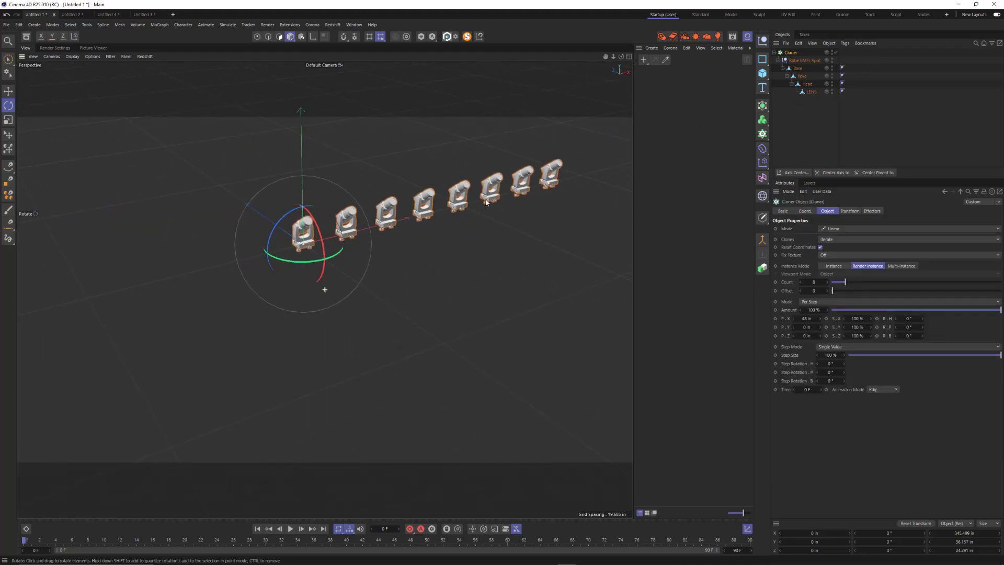
alt+middle_drag(487, 200, 394, 204)
scroll(394, 202, down, 2)
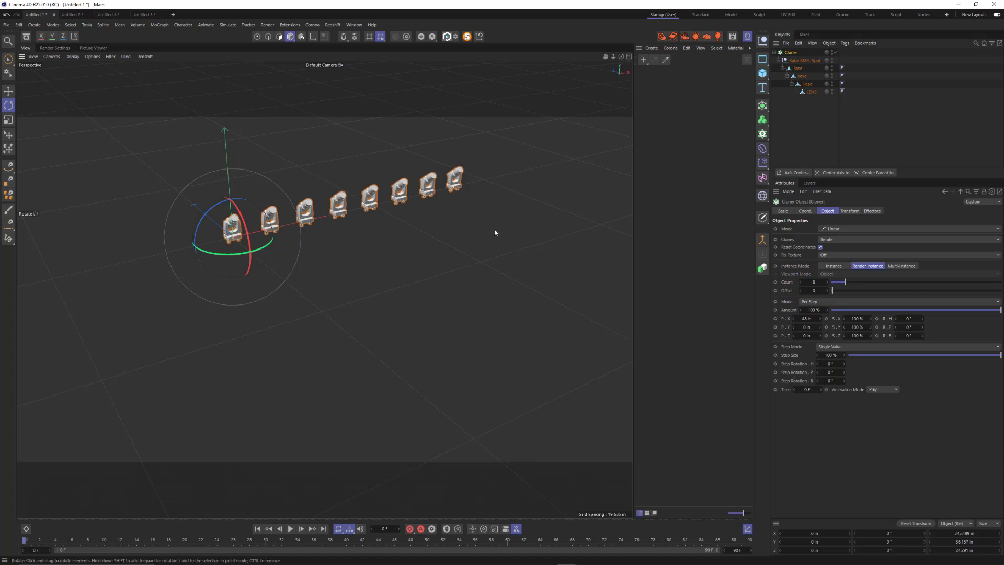
mouse_move(830, 364)
mouse_down()
mouse_move(853, 364)
mouse_move(806, 363)
mouse_move(870, 364)
mouse_up()
click(863, 229)
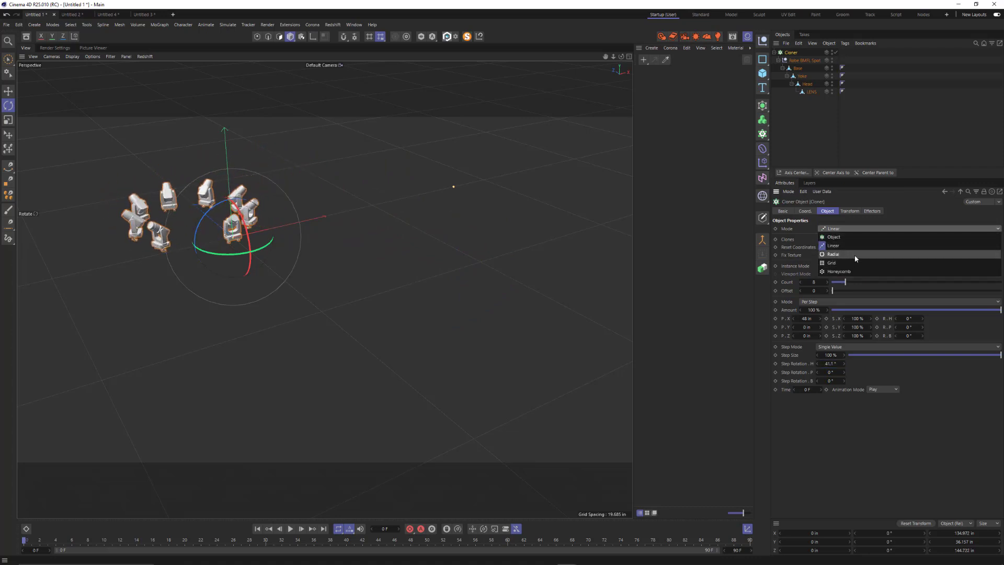
click(867, 280)
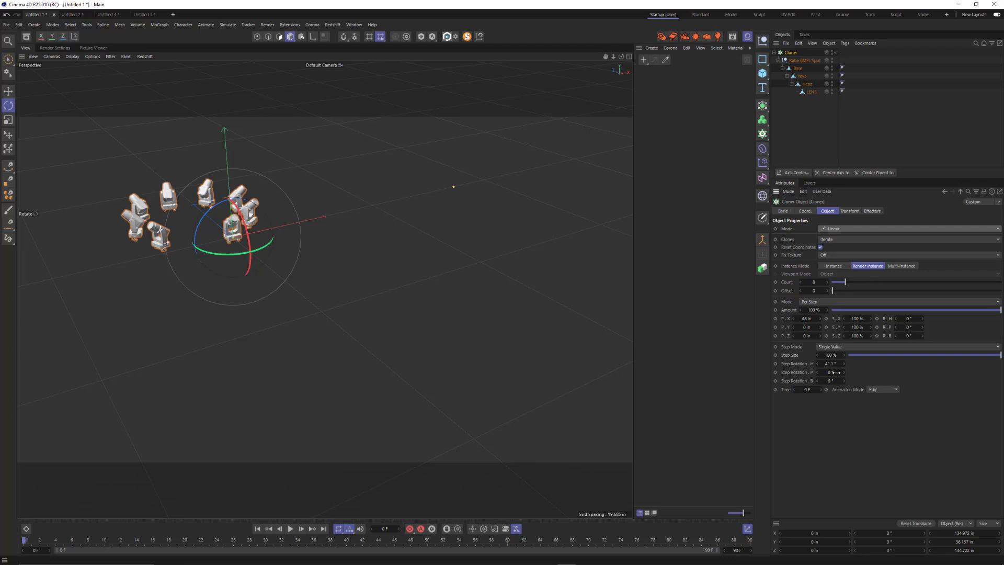
Set the Cloner's step size to 90% and reset its H, P and B step rotations to 0°
mouse_move(833, 356)
mouse_down()
mouse_move(836, 400)
mouse_move(830, 359)
mouse_up()
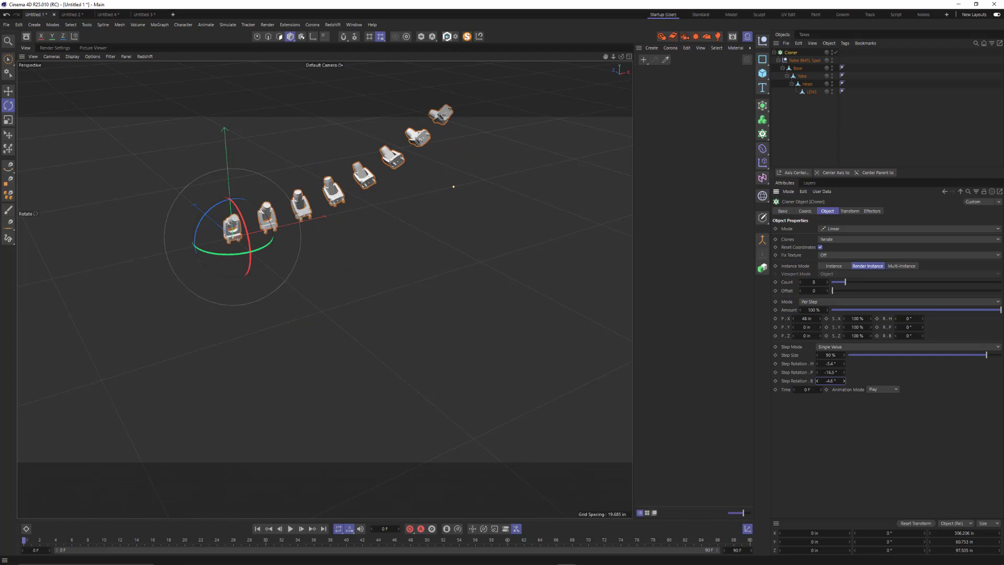
click(829, 363)
click(828, 364)
text(0)
key(Tab)
text(0)
key(Tab)
text(0)
key(Return)
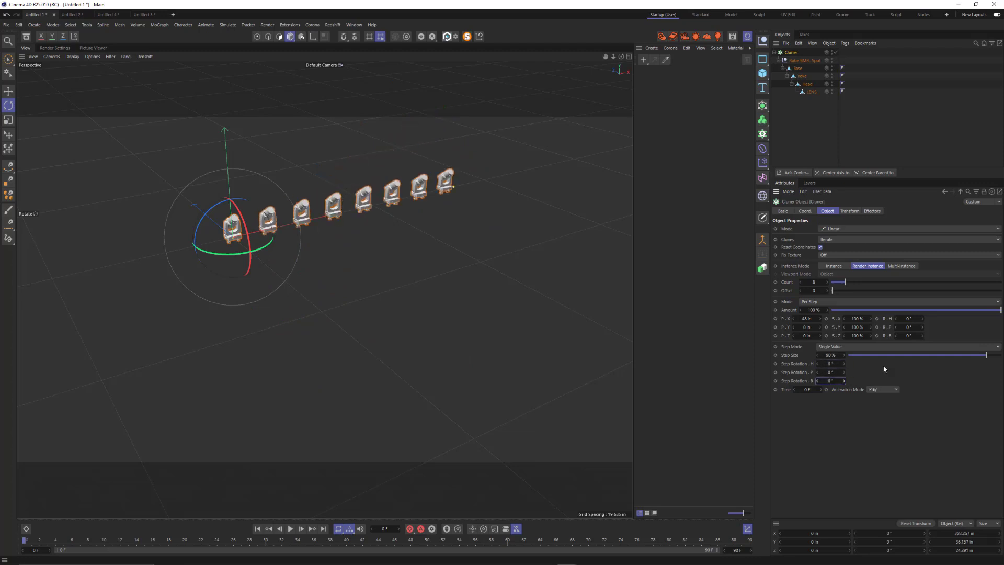
Collapse the Robe BMFL Spot hierarchy and select its null inside the Cloner
alt+drag(443, 257, 311, 248)
mouse_move(348, 274)
alt+mouse_down()
mouse_move(327, 257)
mouse_move(381, 253)
alt+mouse_up()
click(779, 60)
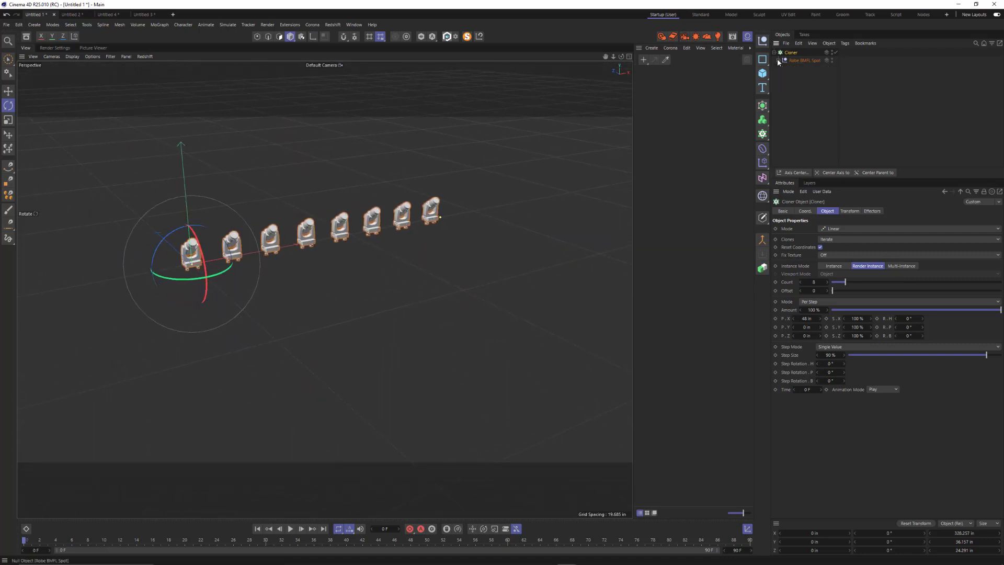
click(803, 61)
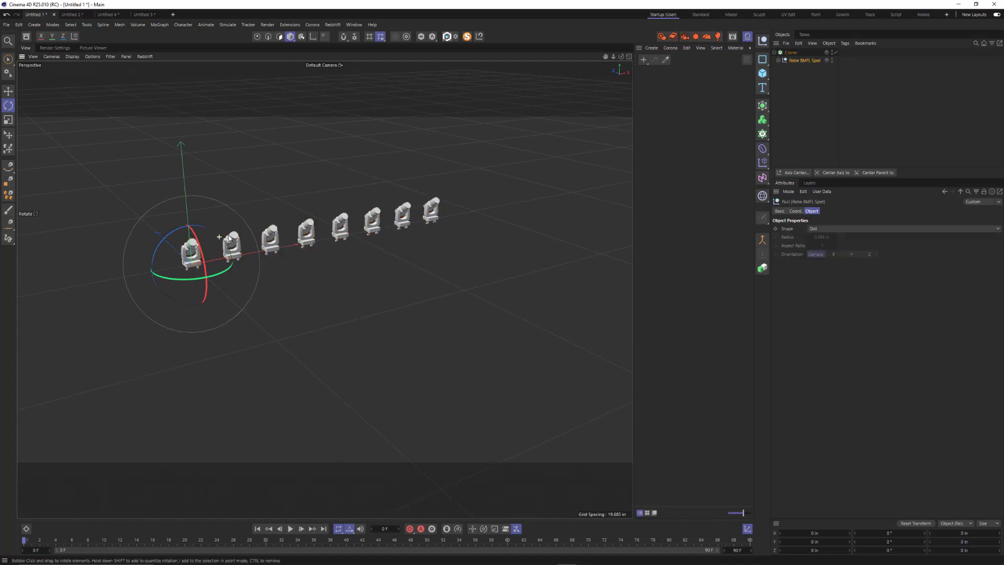
Hide the Material Manager and add a cube as a child of the Cloner, above the Robe BMFL Spot
scroll(260, 231, up, 3)
mouse_move(325, 287)
alt+mouse_down()
mouse_move(350, 291)
mouse_move(308, 287)
alt+mouse_up()
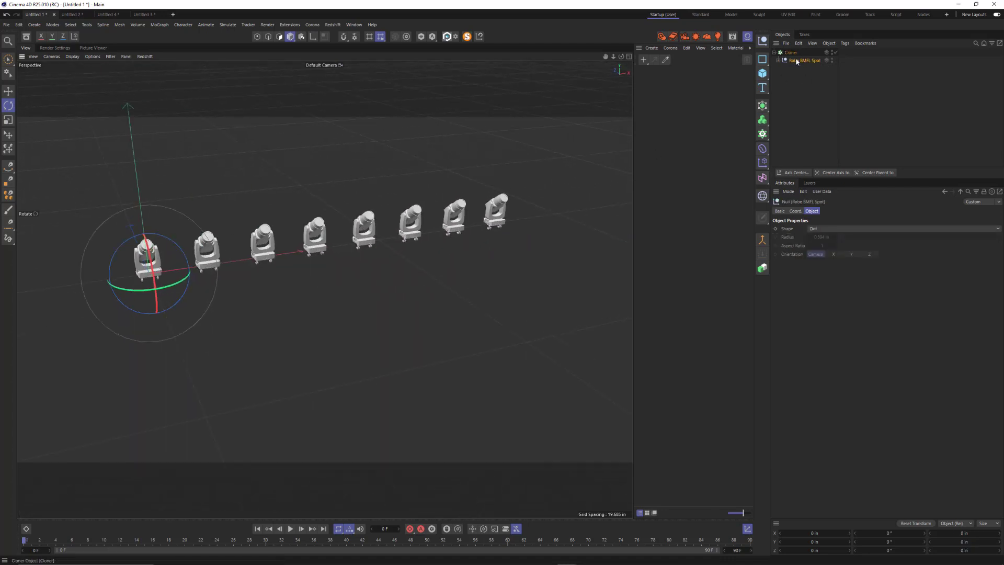
click(748, 37)
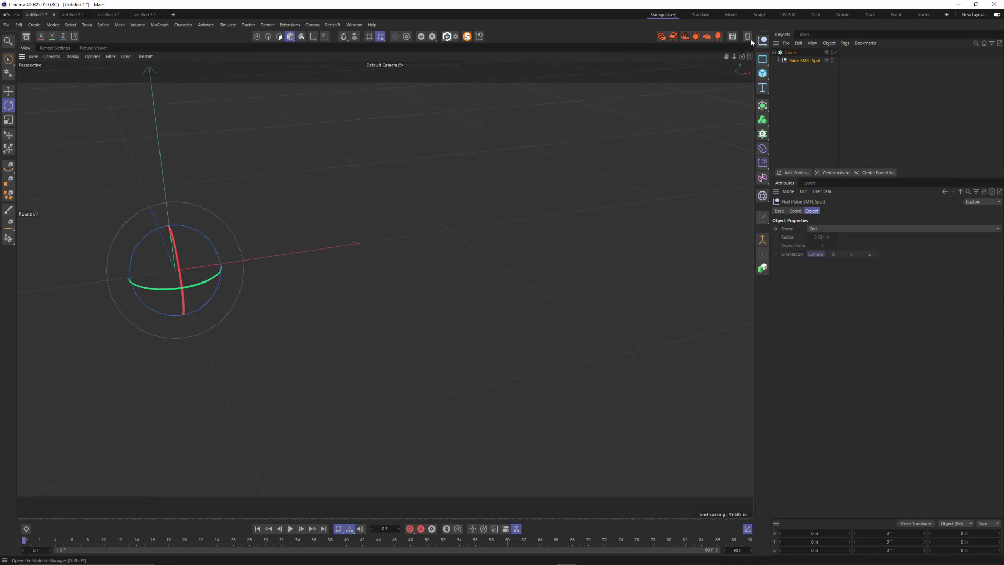
click(764, 74)
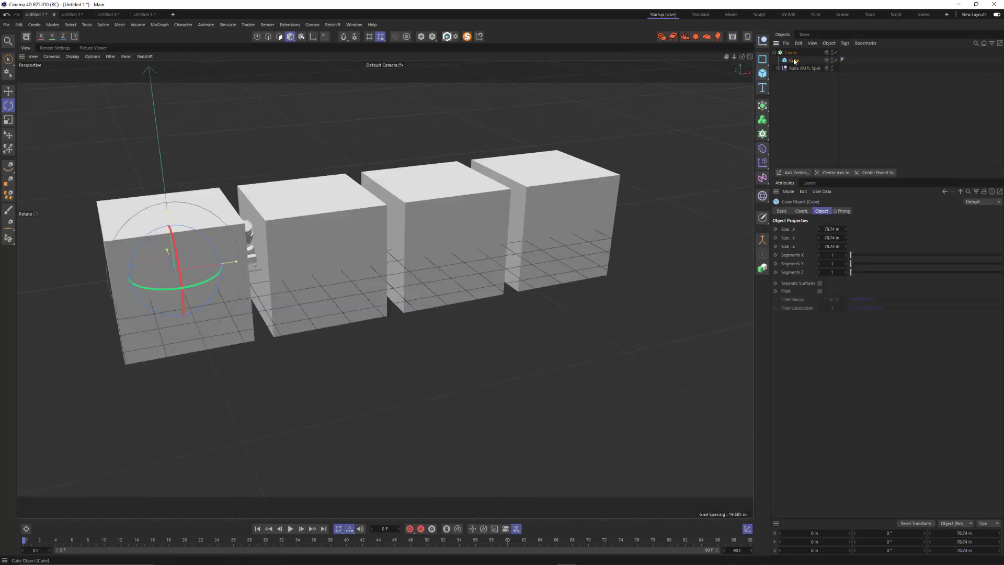
Scale the cube in the Cloner down to about 16.4 in and select the Robe BMFL Spot null
drag(517, 226, 290, 259)
key(ctrl+z)
key(t)
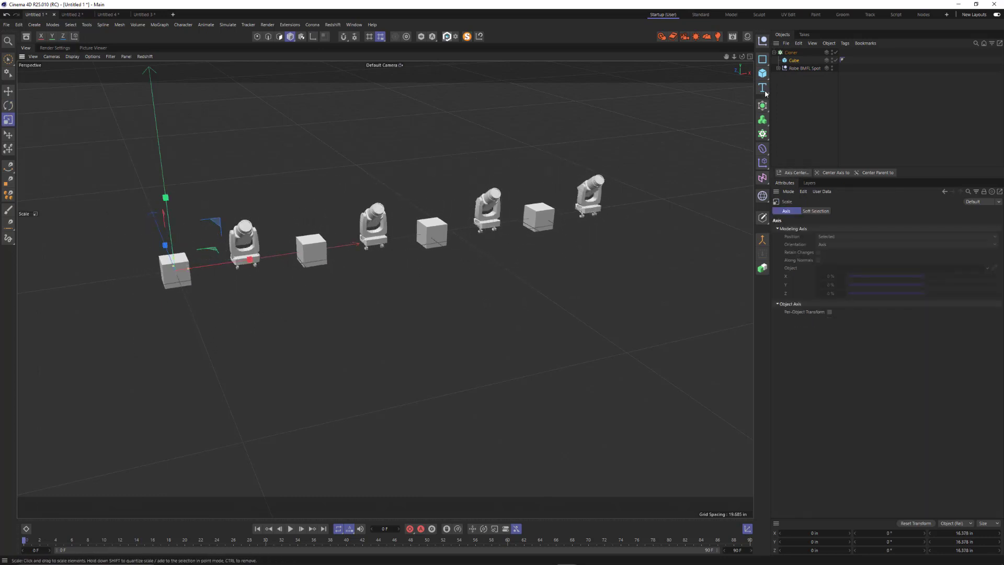
click(793, 61)
click(794, 68)
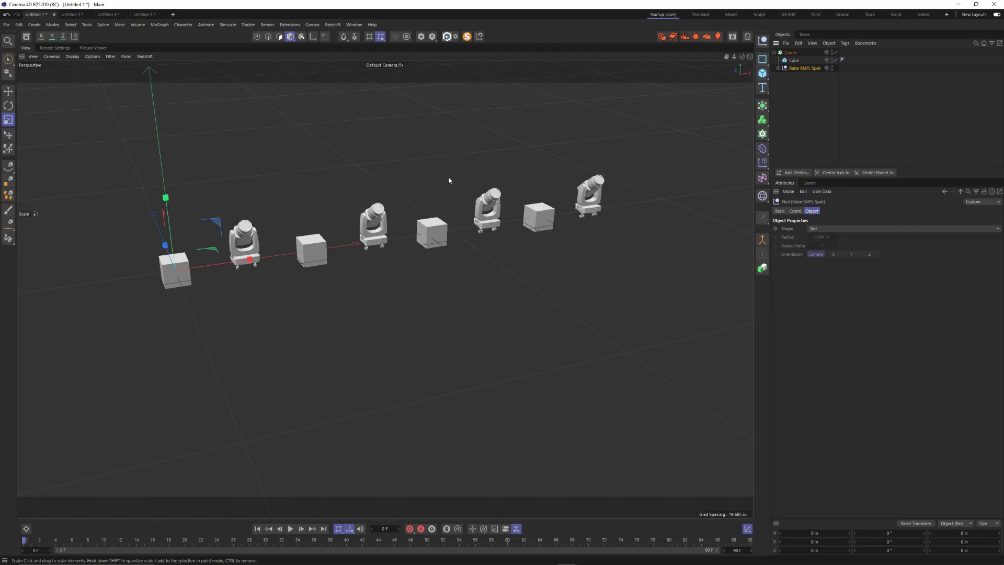
Add a sphere to the Cloner between the cube and the Robe BMFL Spot, scaling it down to about 24.8 in
click(763, 72)
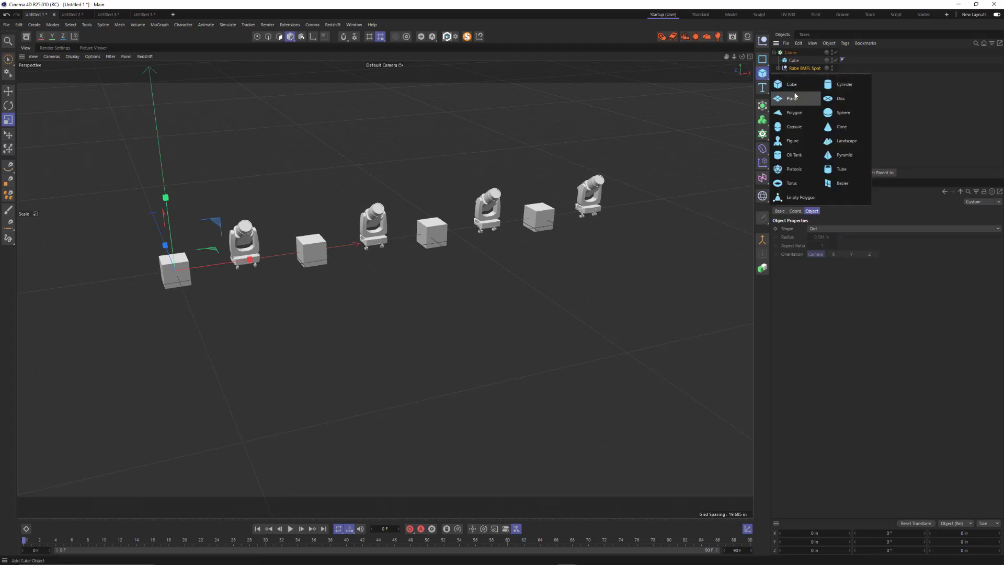
click(837, 114)
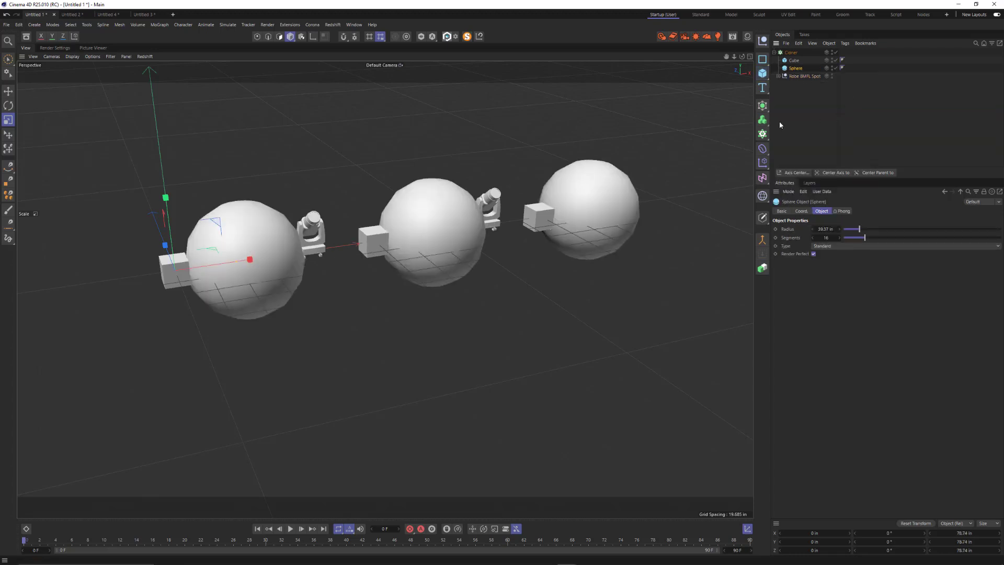
drag(549, 168, 362, 234)
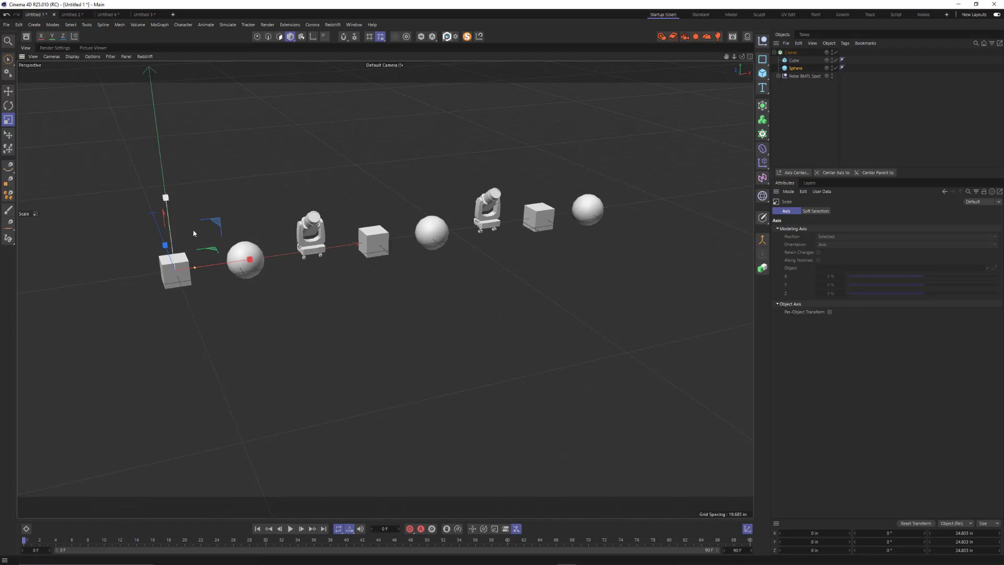
mouse_move(491, 237)
alt+mouse_down()
mouse_move(429, 244)
mouse_move(476, 233)
alt+mouse_up()
alt+right_drag(476, 233, 425, 239)
mouse_move(426, 241)
alt+mouse_down()
mouse_move(480, 250)
mouse_move(518, 241)
alt+mouse_up()
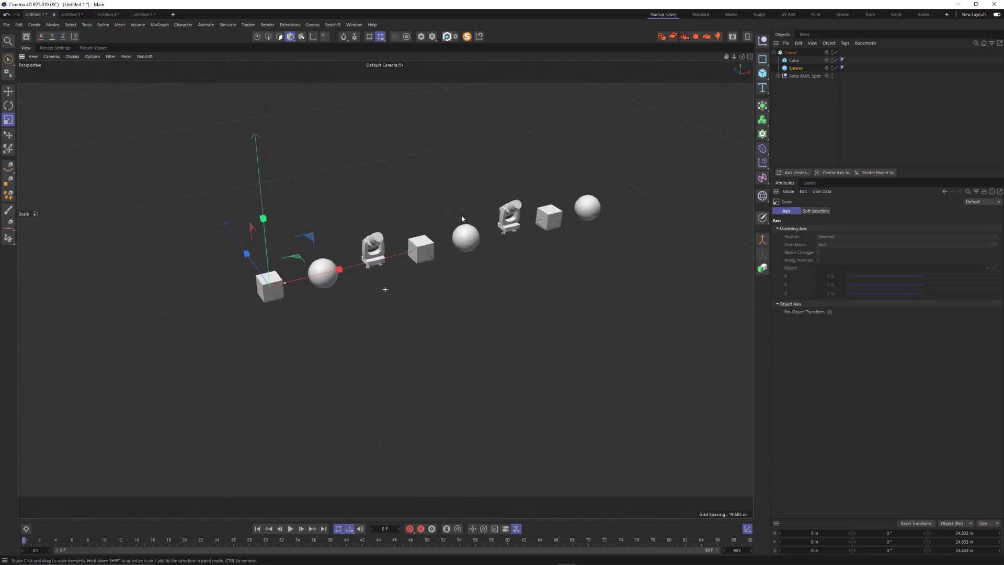
Delete the cube and the sphere from the Cloner, keeping only the Robe BMFL Spot
click(796, 69)
ctrl+click(805, 61)
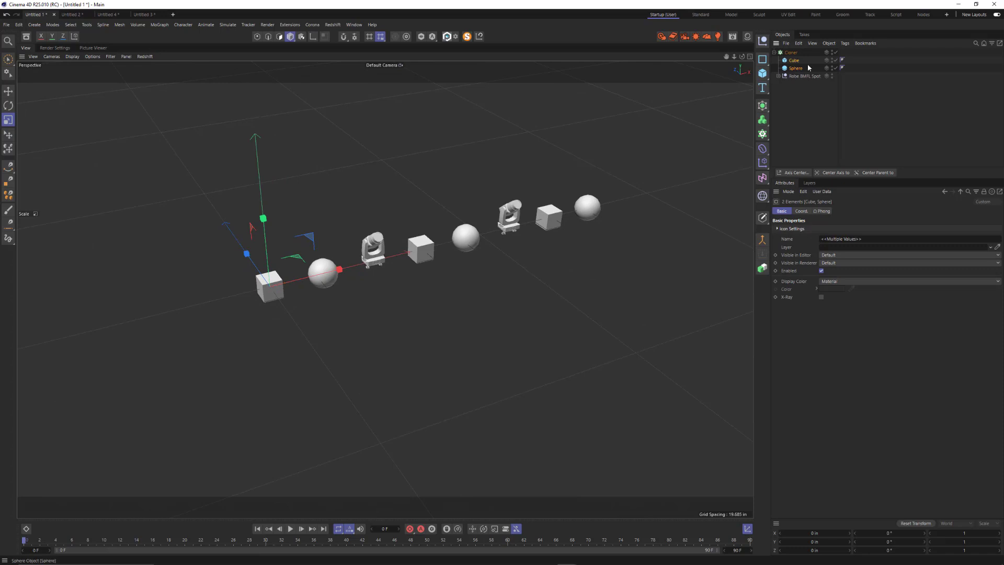
key(Delete)
Set the Cloner to Radial mode with a count of 13 and a radius of about 117.3 in
click(791, 53)
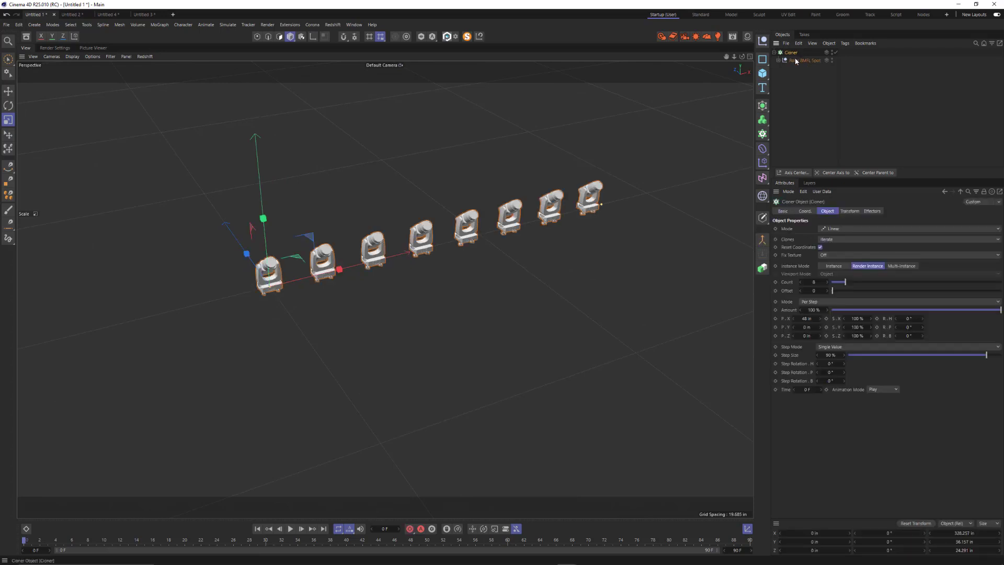
mouse_move(407, 258)
alt+mouse_down()
mouse_move(384, 265)
mouse_move(405, 253)
alt+mouse_up()
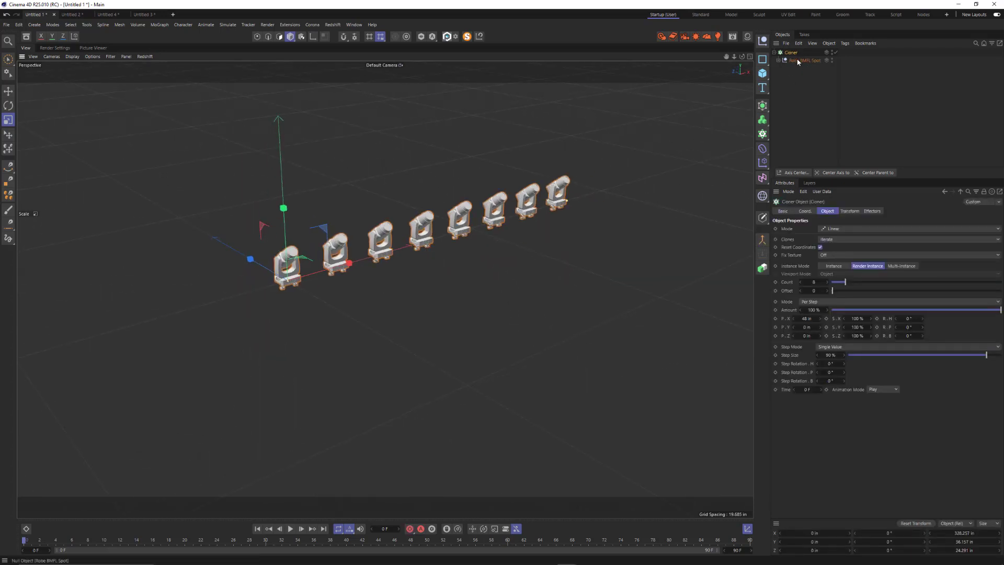
click(835, 229)
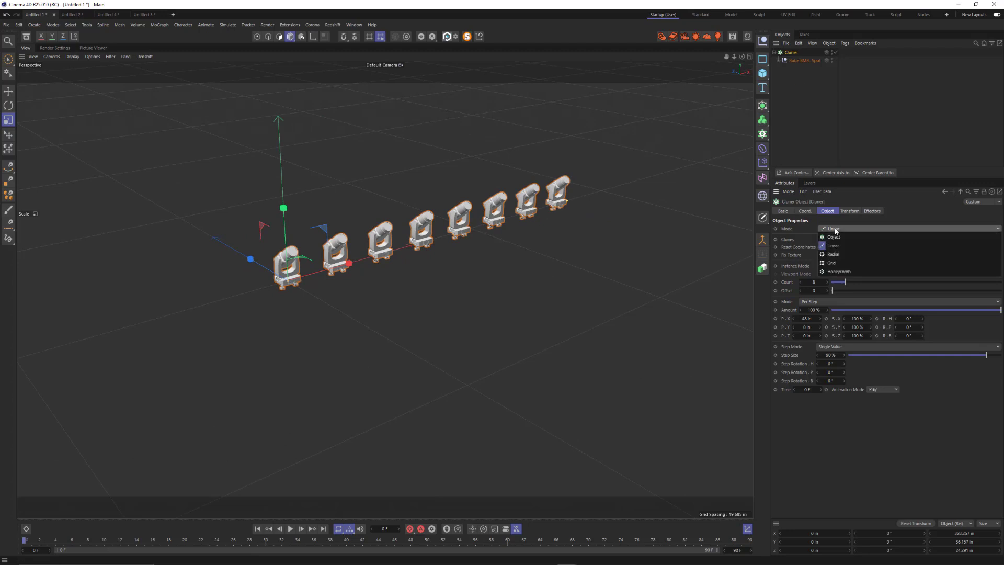
click(842, 255)
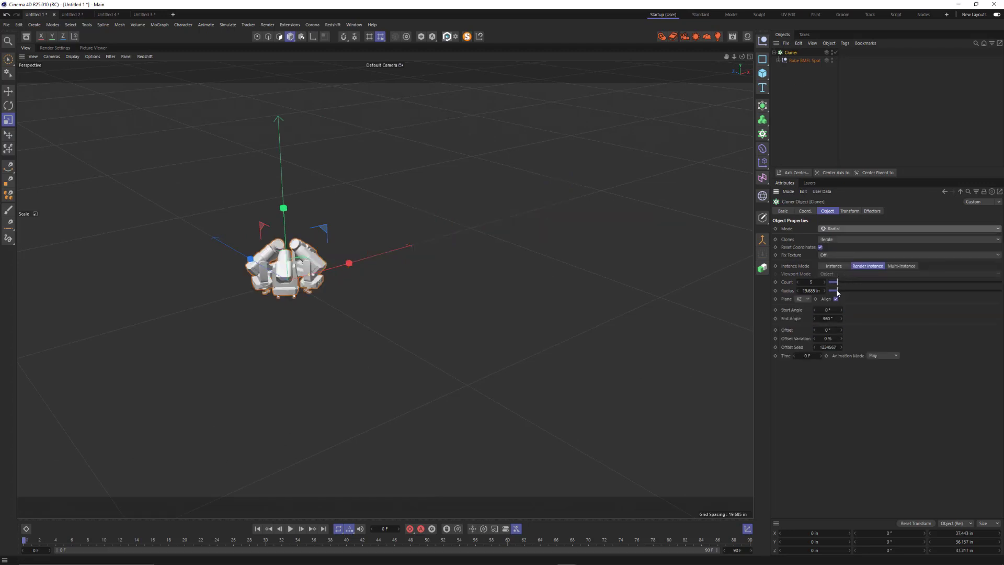
drag(837, 291, 864, 290)
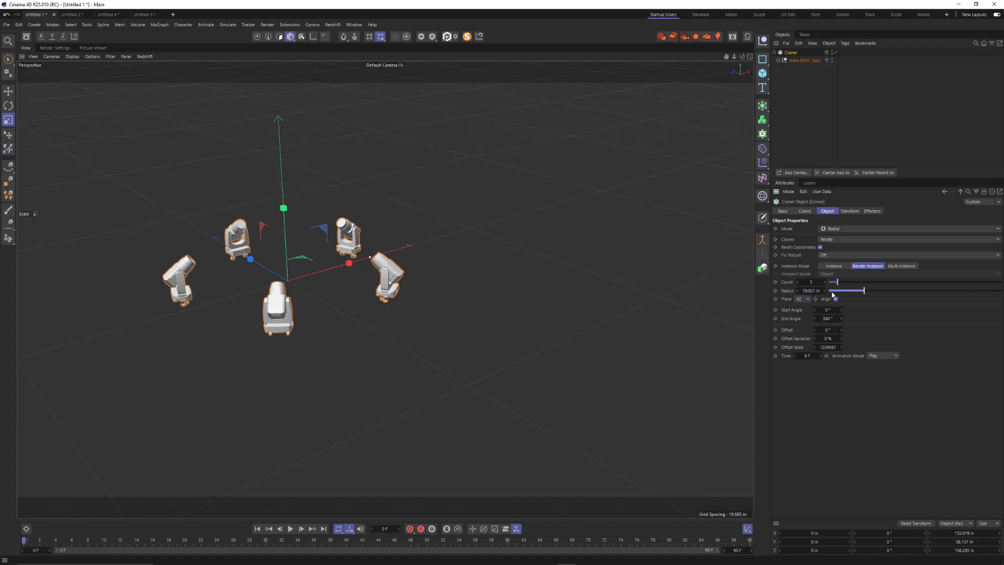
drag(839, 284, 880, 290)
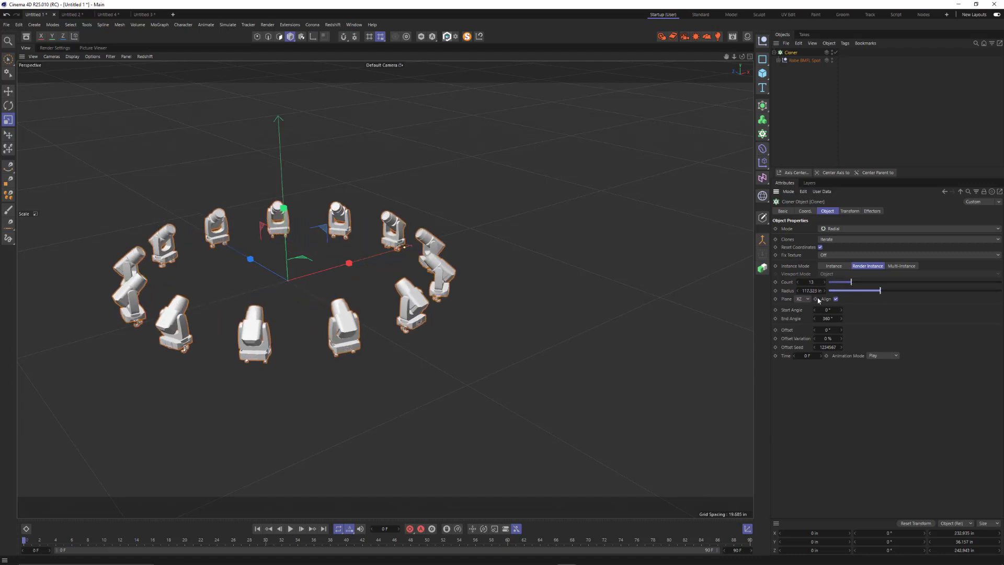
Try the XY and ZY planes for the radial Cloner, and return it to the XZ plane
click(805, 299)
click(805, 307)
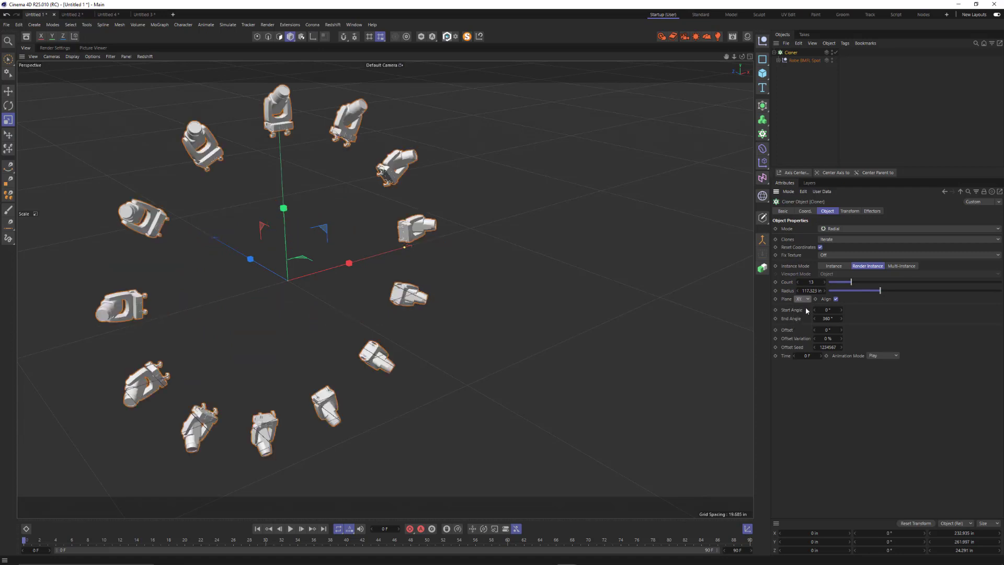
click(804, 300)
click(804, 315)
click(802, 297)
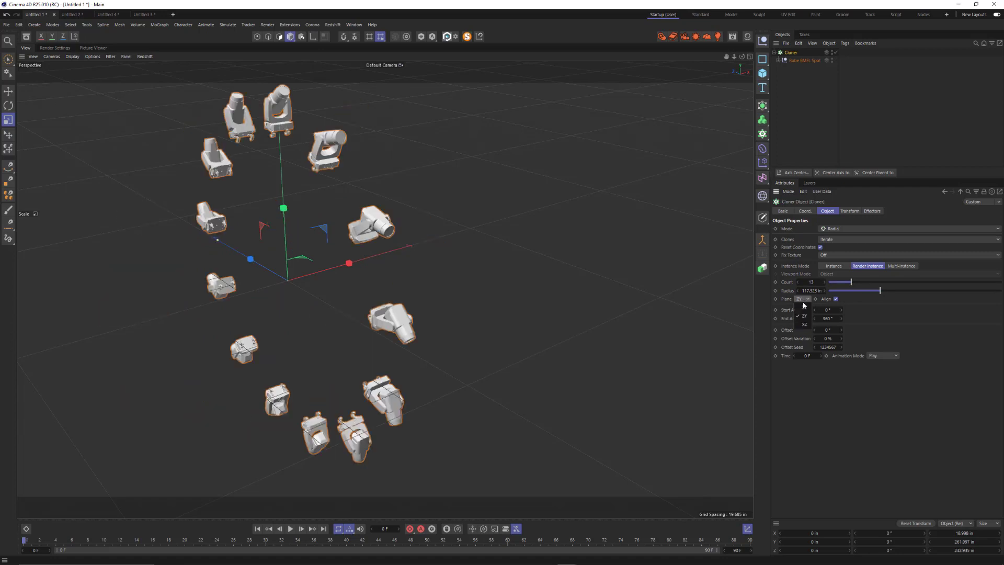
click(805, 317)
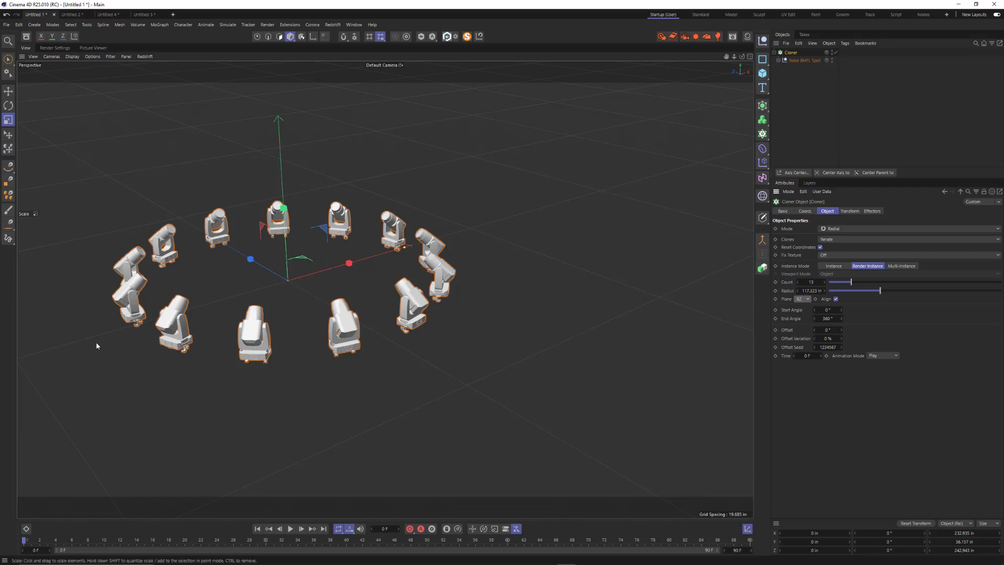
Try rotating the radial Cloner in the XY plane, undo the rotations, and restore the XZ plane
click(801, 299)
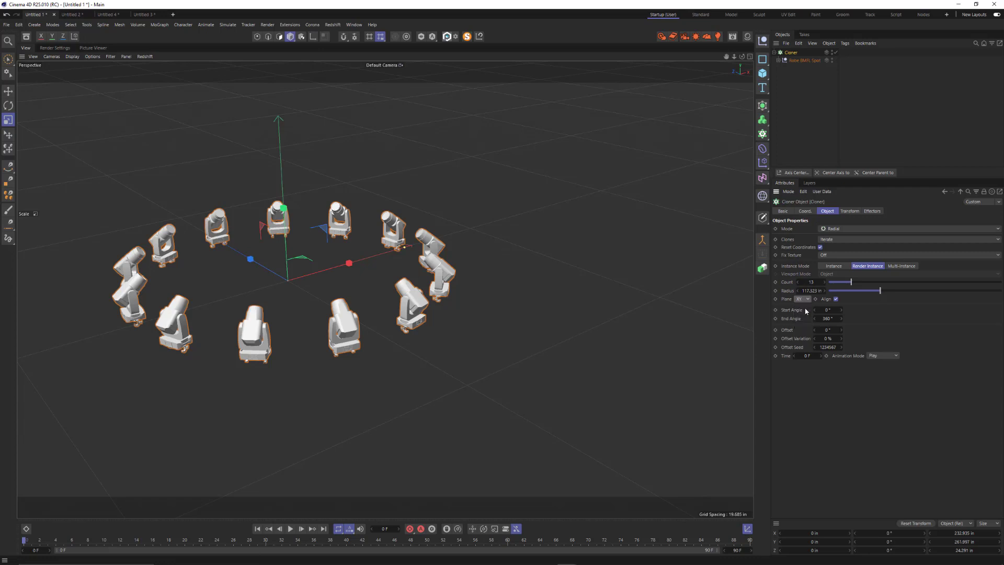
click(801, 302)
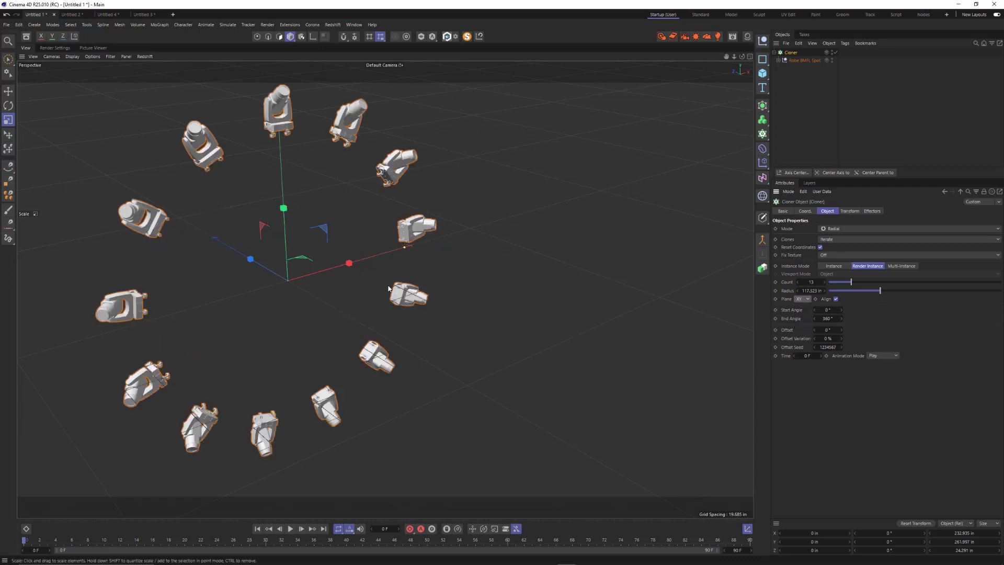
key(r)
mouse_move(320, 300)
mouse_down()
mouse_move(252, 297)
mouse_move(331, 292)
mouse_up()
key(ctrl+z)
mouse_move(305, 260)
shift+mouse_down()
mouse_move(273, 221)
mouse_move(300, 285)
shift+mouse_up()
key(ctrl+z)
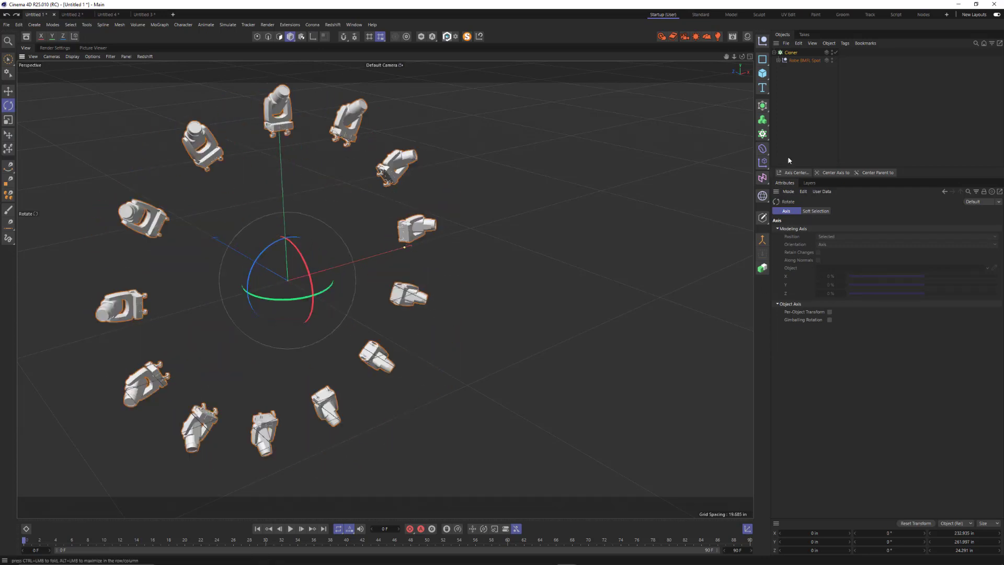
click(803, 299)
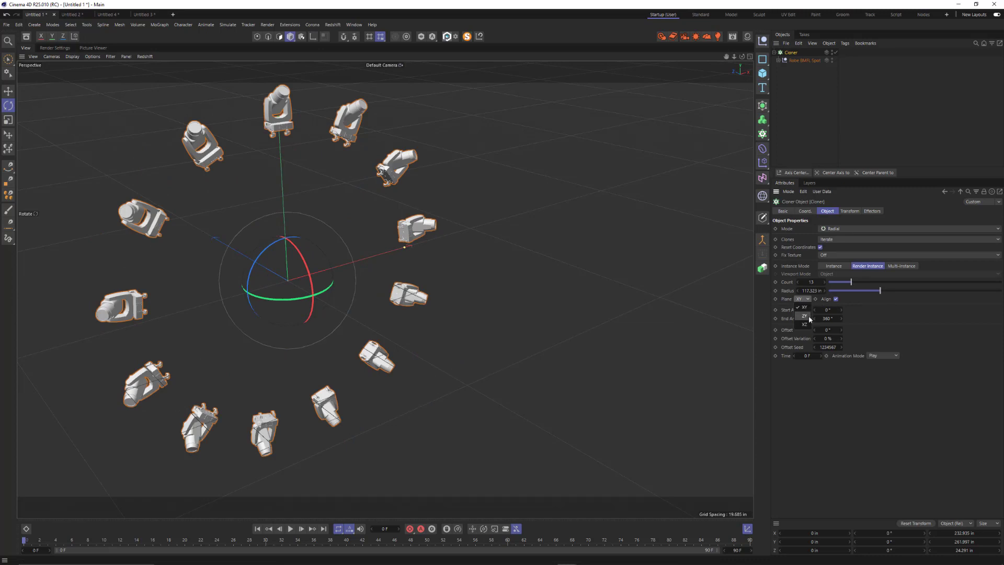
click(800, 323)
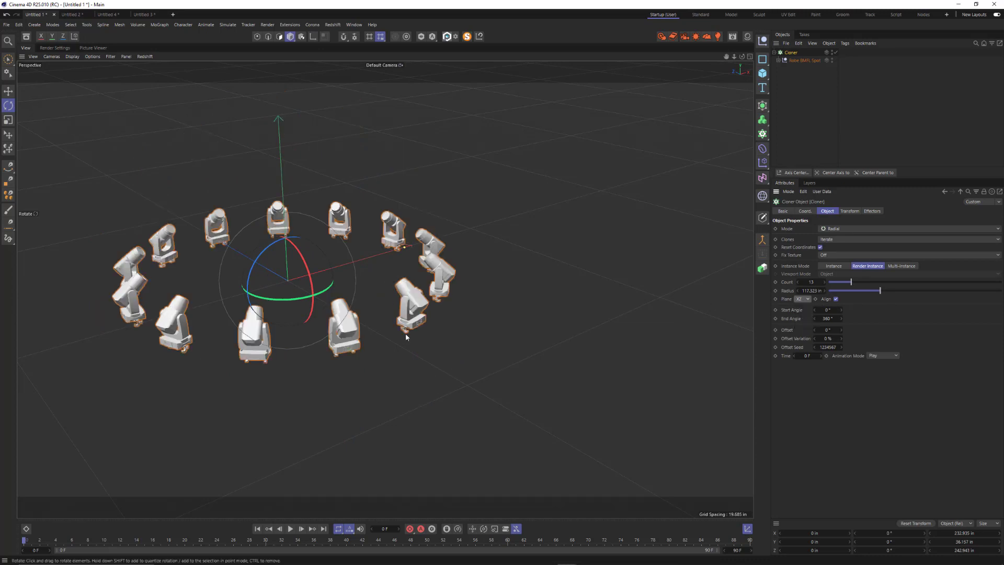
Try changing the clones' heading rotation in the Cloner's Transform settings and return it to 0°
mouse_move(405, 334)
alt+mouse_down()
mouse_move(507, 315)
mouse_move(417, 327)
alt+mouse_up()
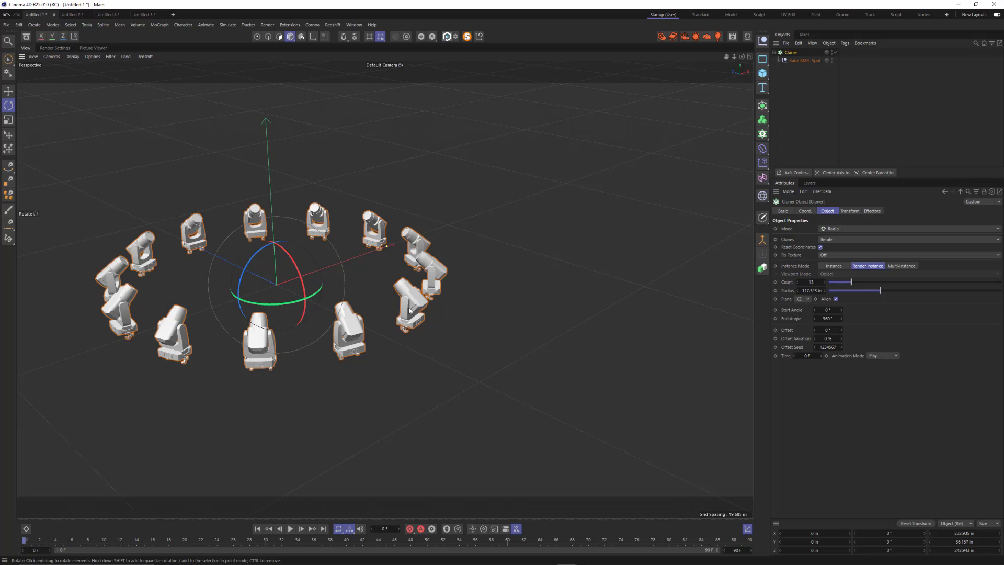
scroll(421, 315, up, 5)
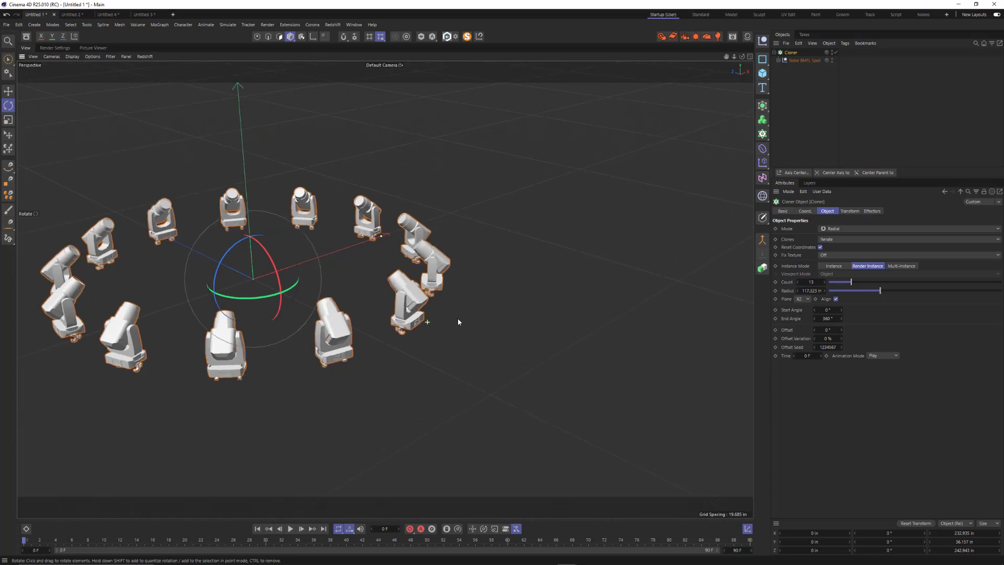
scroll(320, 341, down, 5)
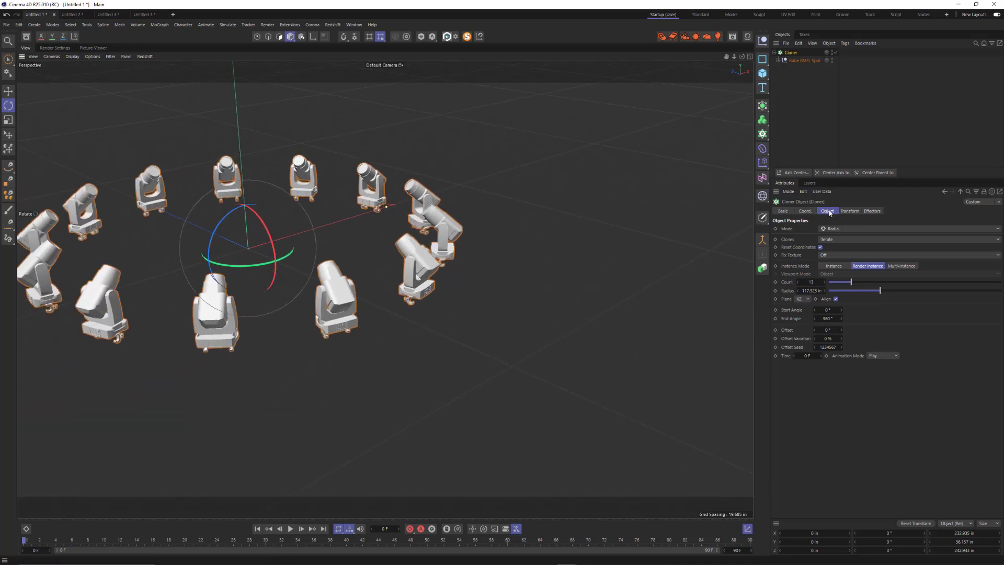
click(850, 211)
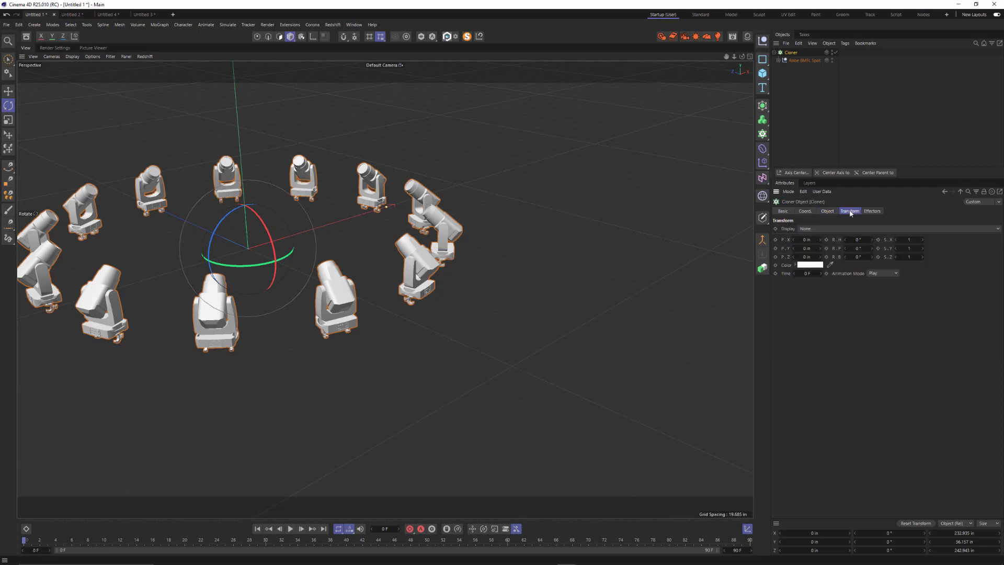
mouse_move(858, 240)
mouse_down()
mouse_move(959, 240)
mouse_move(858, 239)
mouse_up()
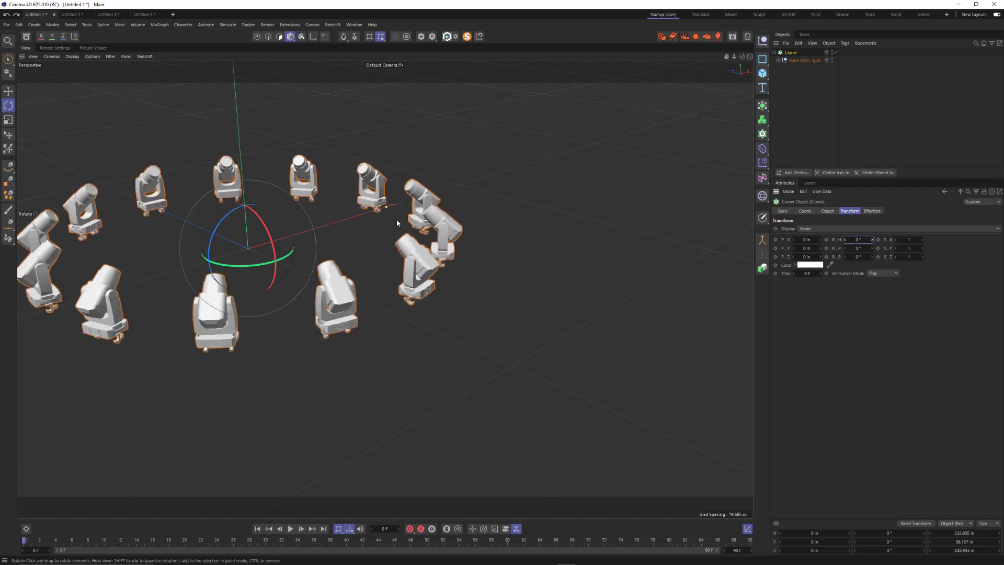
Try a bank rotation of about 181° and a Y position offset on the clones, resetting both to 0
drag(855, 257, 921, 257)
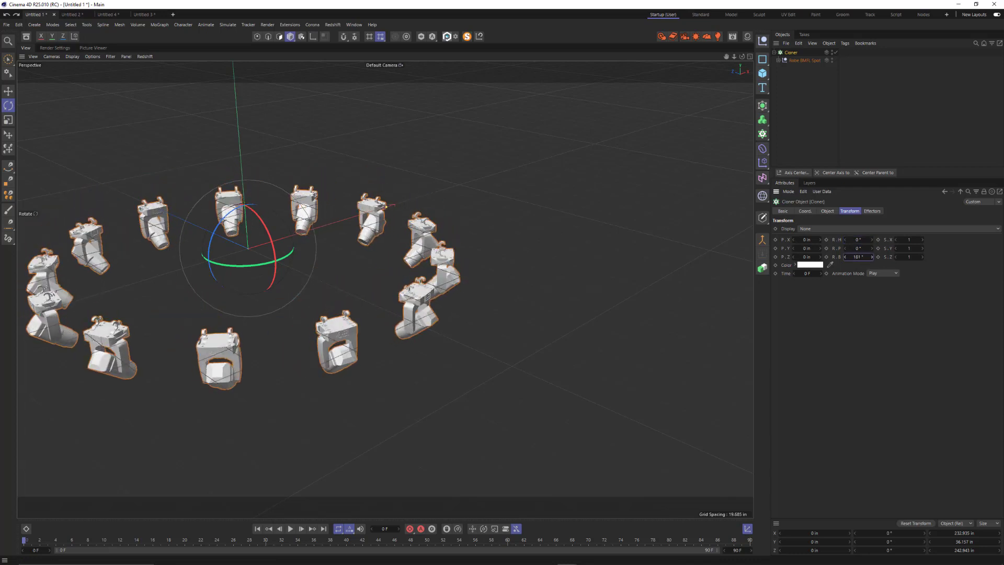
drag(921, 257, 821, 257)
double_click(869, 256)
text(0)
key(Return)
drag(820, 248, 809, 248)
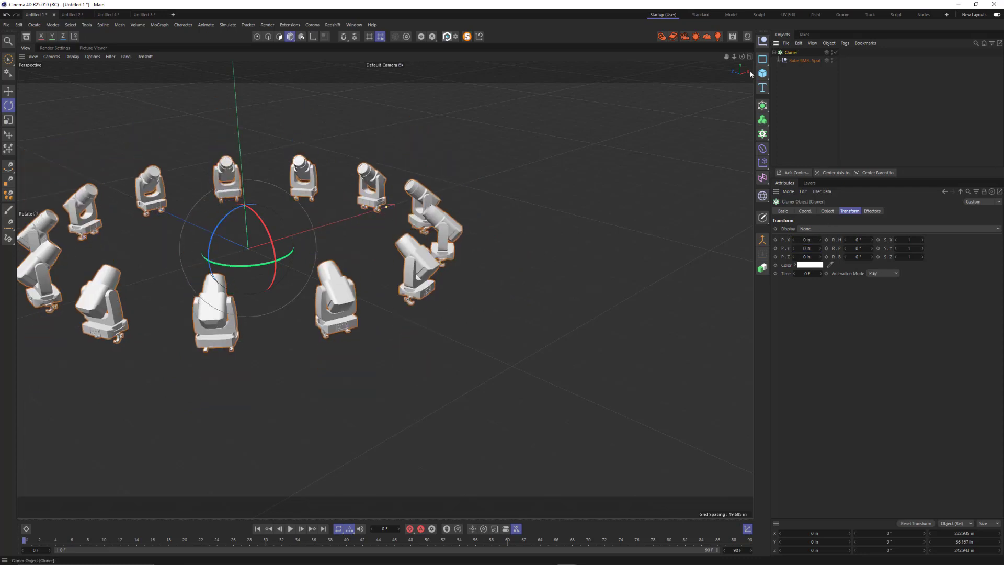
Move the whole Cloner down to about -24.3 in on the Y axis and reselect it
key(e)
drag(241, 176, 694, 98)
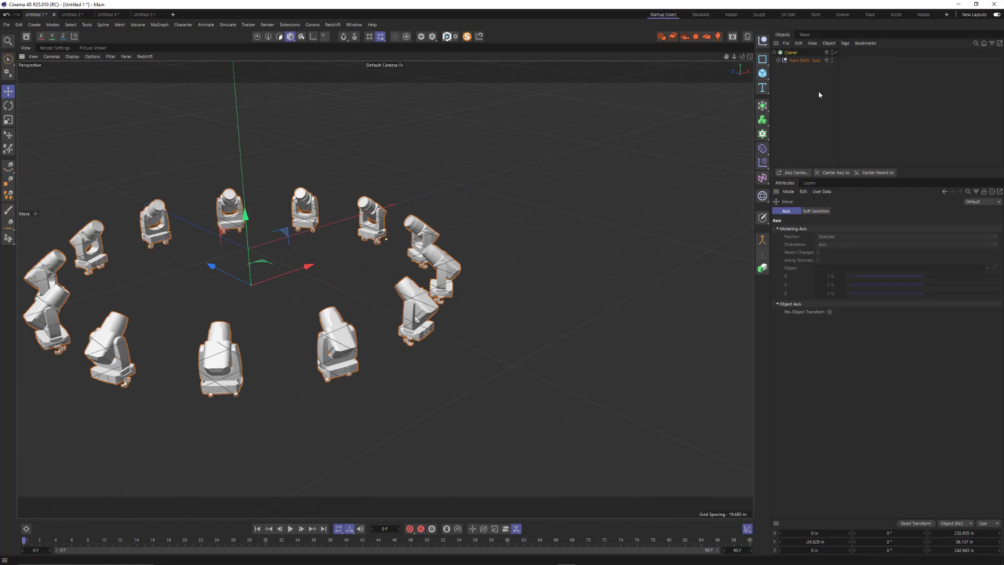
click(790, 52)
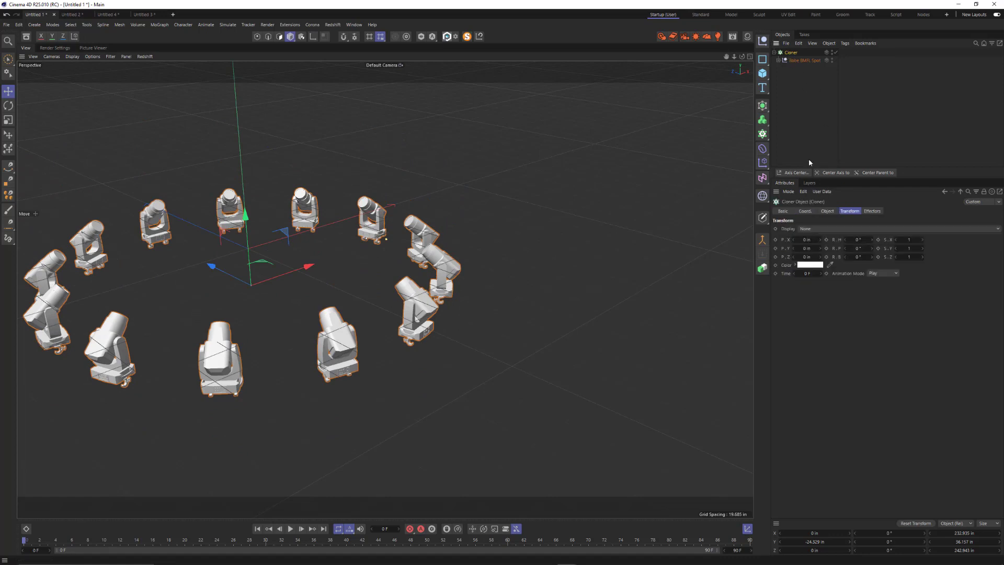
Review the Cloner's Object and Transform settings and try the clones' heading rotation again, leaving it at 0°
click(827, 211)
click(850, 212)
mouse_move(858, 240)
mouse_down()
mouse_move(900, 240)
mouse_move(858, 239)
mouse_up()
Expand the Robe BMFL Spot hierarchy inside the Cloner and select its yoke
click(792, 59)
click(779, 60)
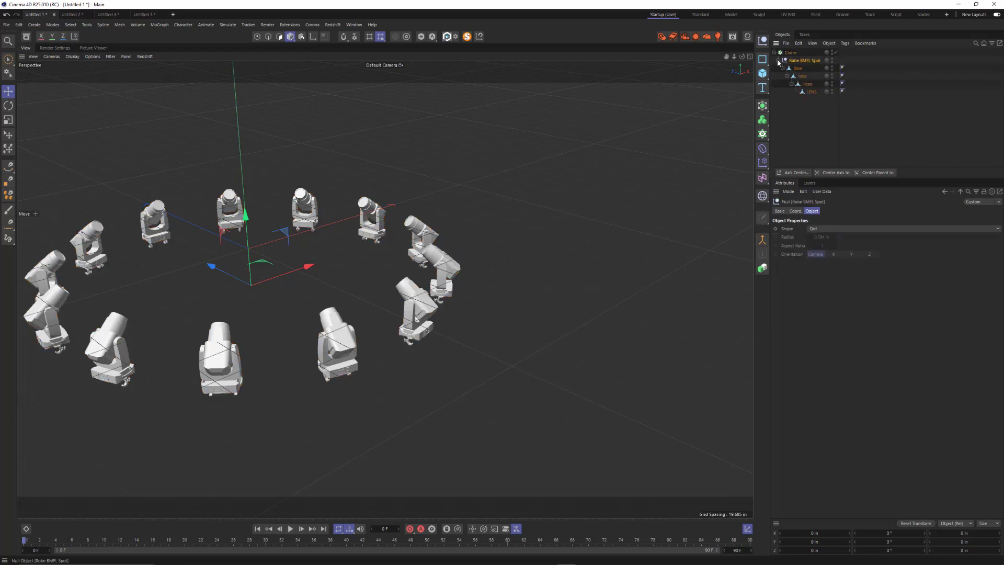
click(806, 83)
Try rotating the fixture's yoke about its heading and pitch axes, undoing each rotation
key(r)
drag(294, 285, 229, 286)
key(ctrl+z)
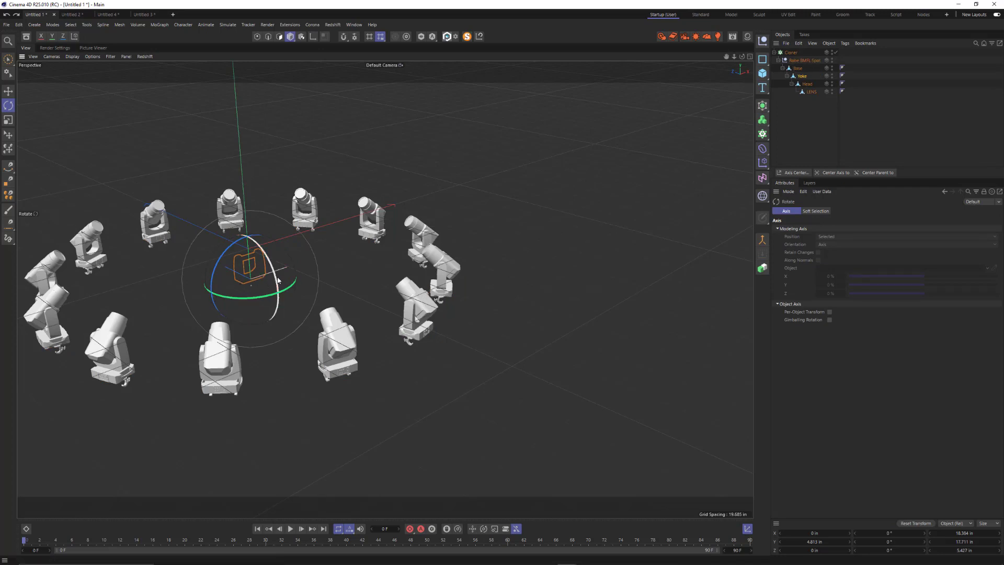
drag(279, 281, 270, 269)
key(ctrl+z)
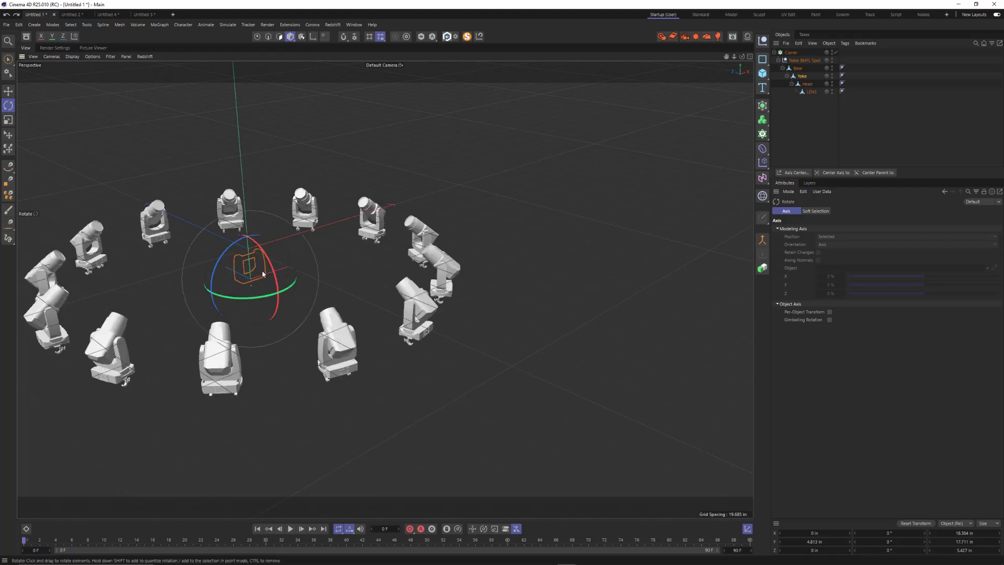
Disable the Cloner to work on the single original Robe BMFL Spot
click(835, 53)
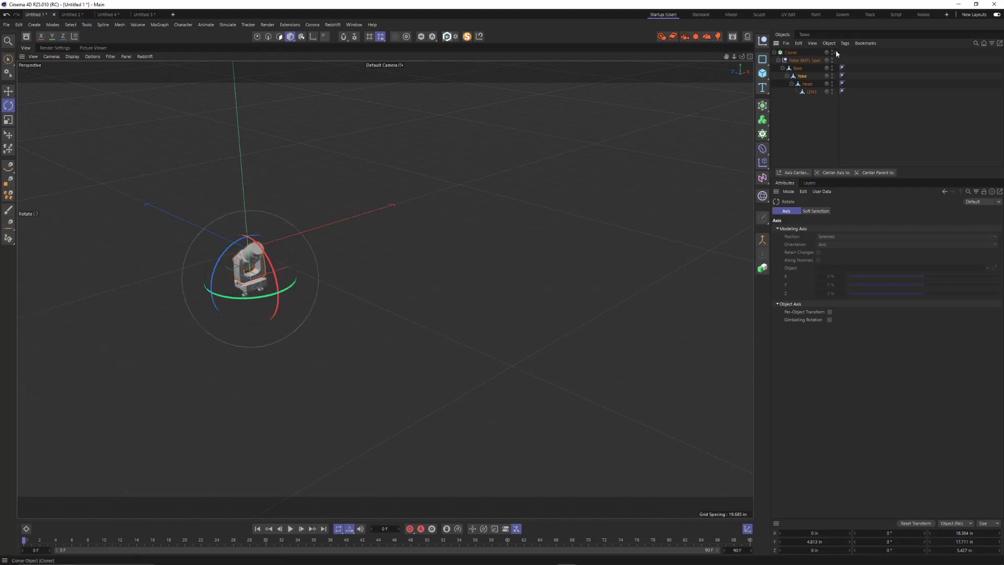
scroll(347, 240, up, 8)
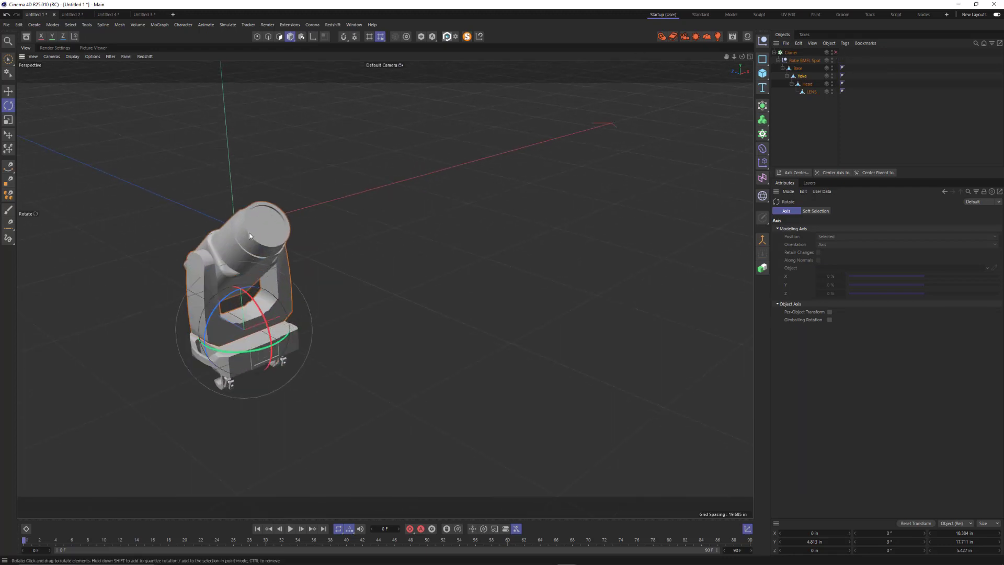
Create a Corona Physical material and apply it to the Robe BMFL Spot
alt+drag(231, 248, 217, 270)
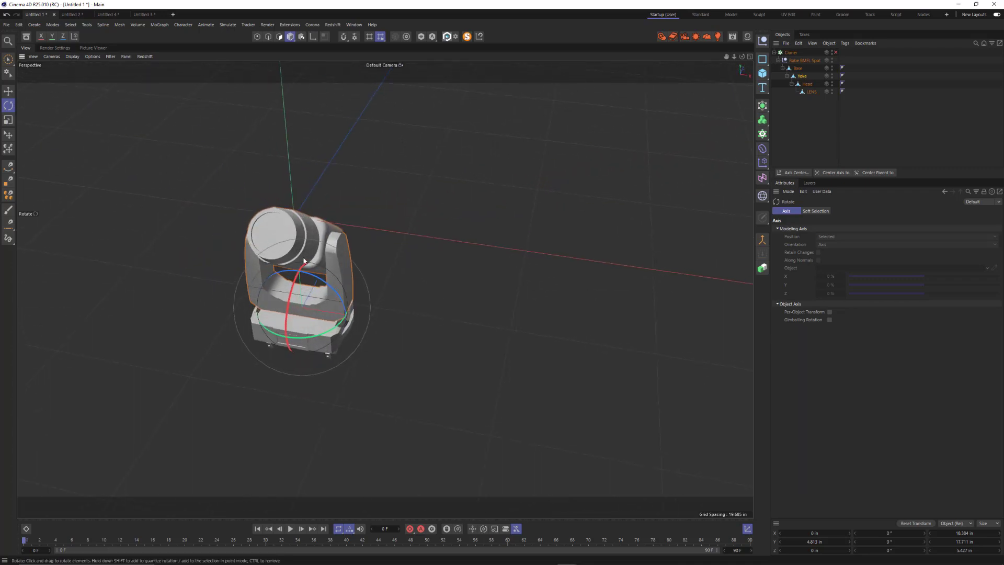
click(747, 36)
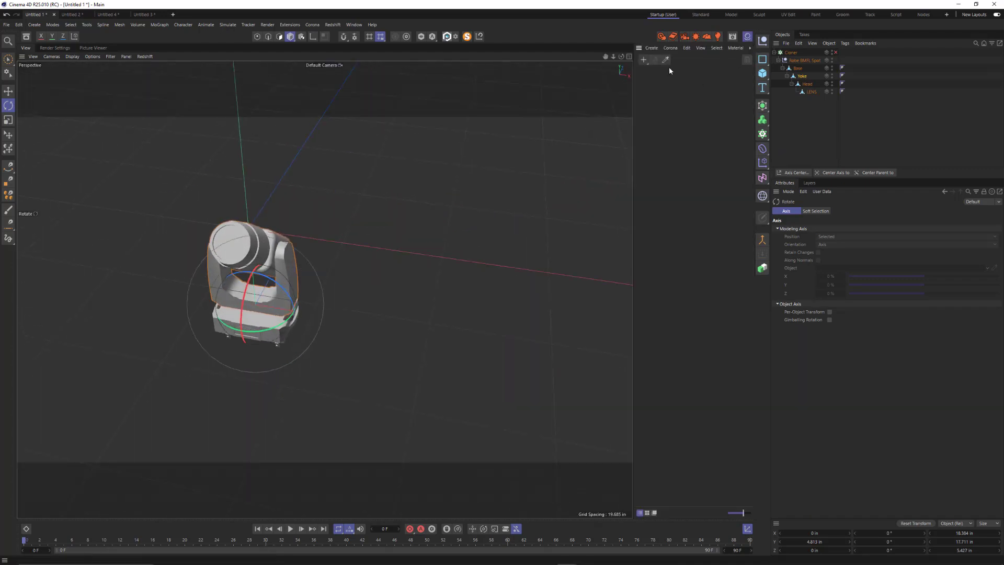
click(670, 48)
drag(652, 76, 661, 75)
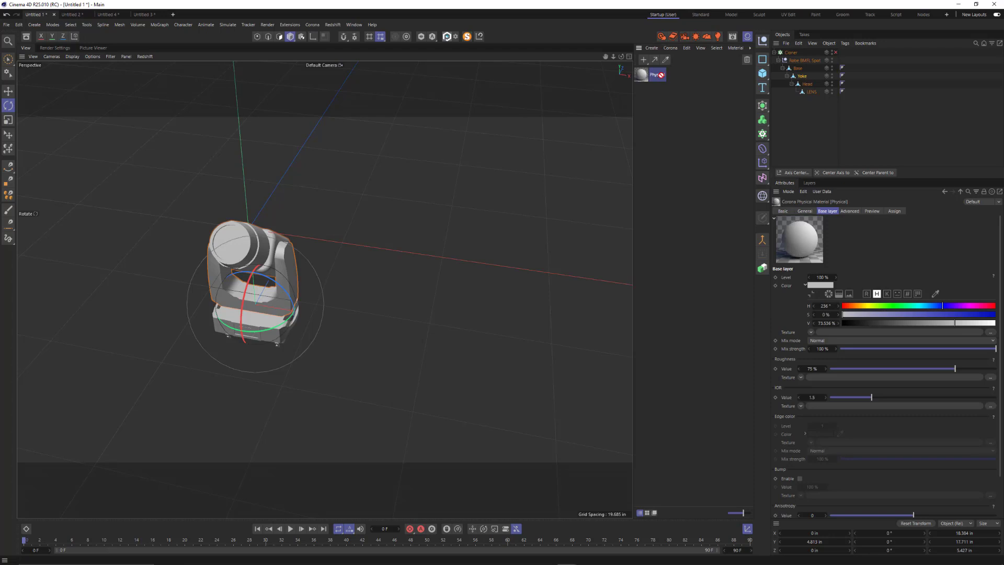
drag(803, 63, 804, 61)
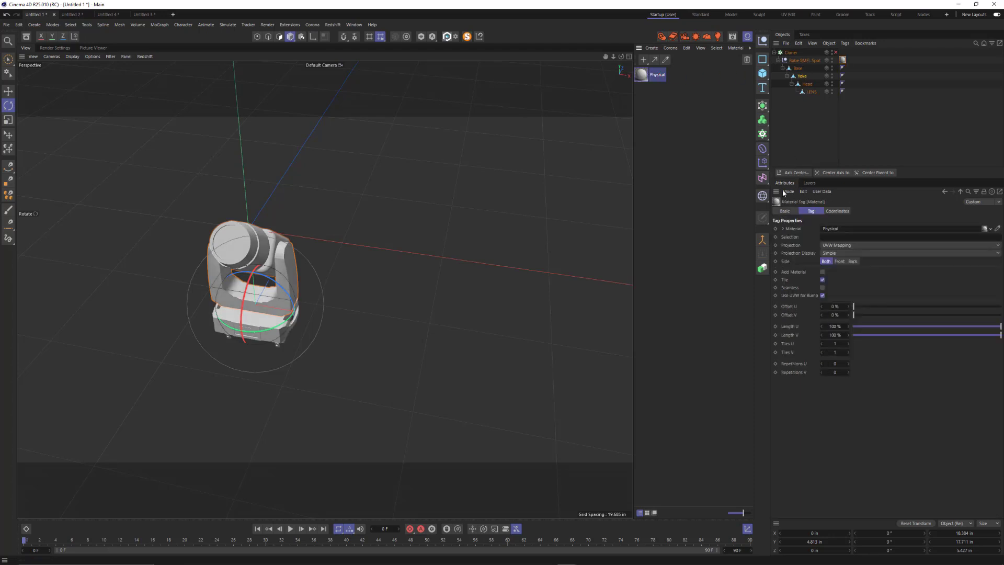
Darken the Physical material's base color to a brightness value of 1% and set its roughness to 41%
click(648, 77)
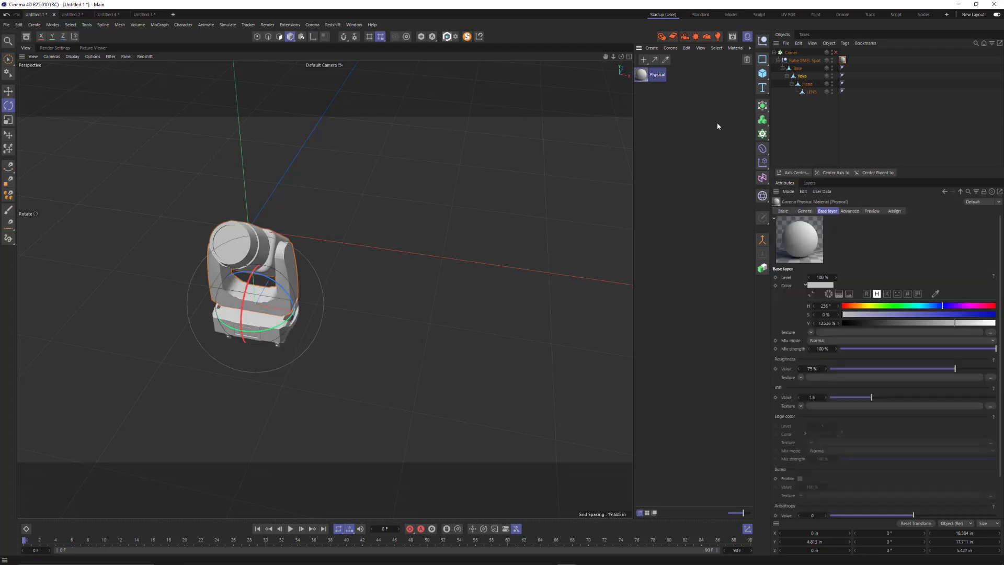
click(845, 324)
click(936, 368)
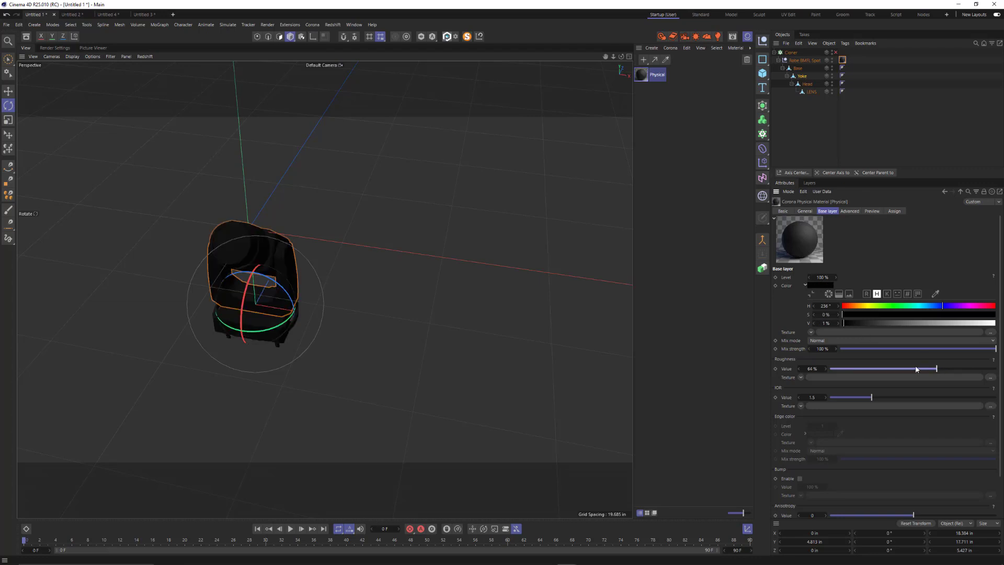
click(898, 369)
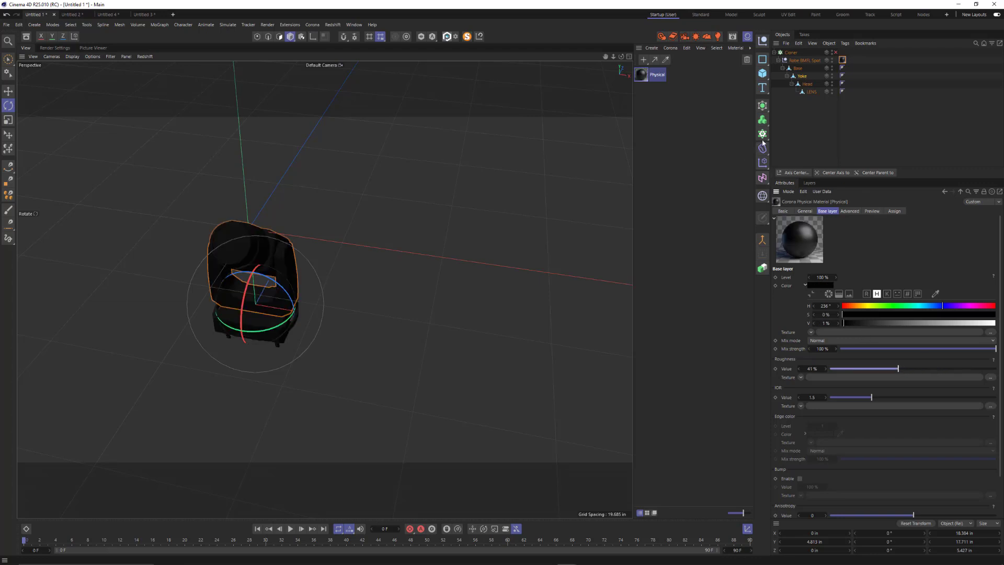
Re-enable the Cloner and inspect the full ring of black fixtures from several angles
click(836, 52)
alt+right_drag(379, 242, 240, 320)
alt+drag(239, 320, 379, 323)
alt+middle_drag(378, 323, 519, 189)
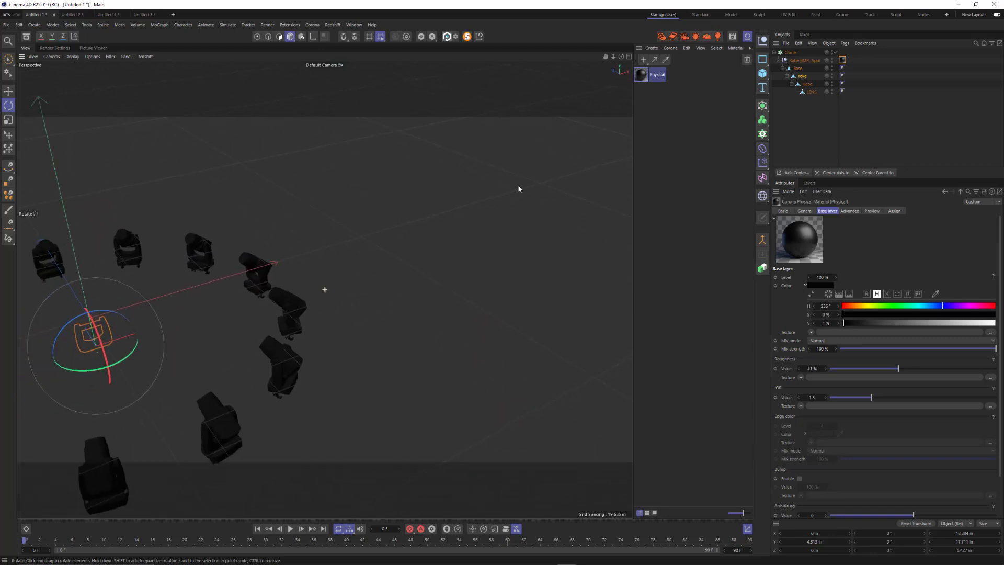
alt+right_drag(403, 275, 269, 327)
alt+middle_drag(265, 330, 288, 316)
alt+right_drag(194, 330, 258, 330)
alt+drag(311, 296, 243, 335)
alt+middle_drag(299, 312, 309, 298)
alt+drag(309, 298, 375, 255)
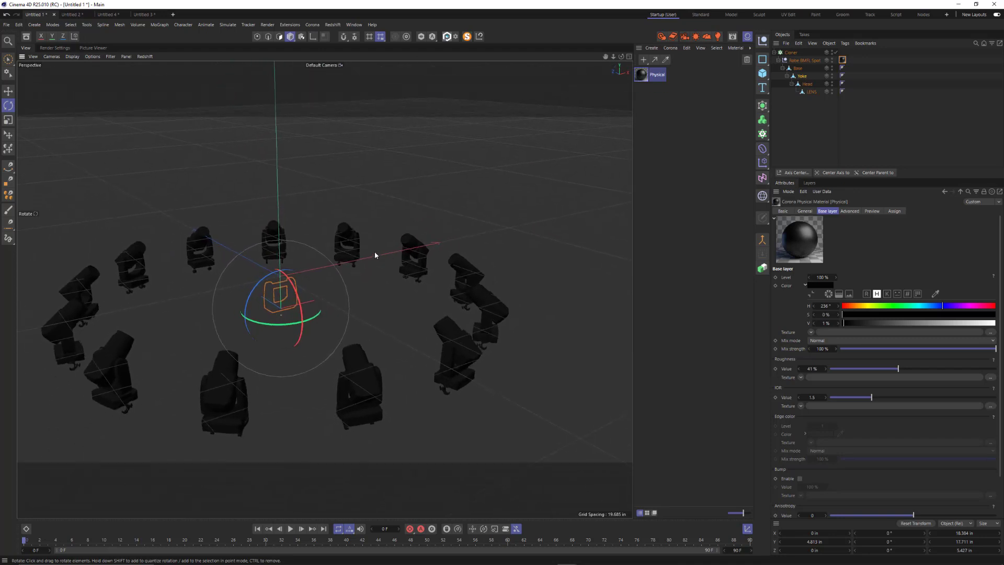
Hide the workplane in the perspective view so only the cloned fixtures stand out
click(110, 56)
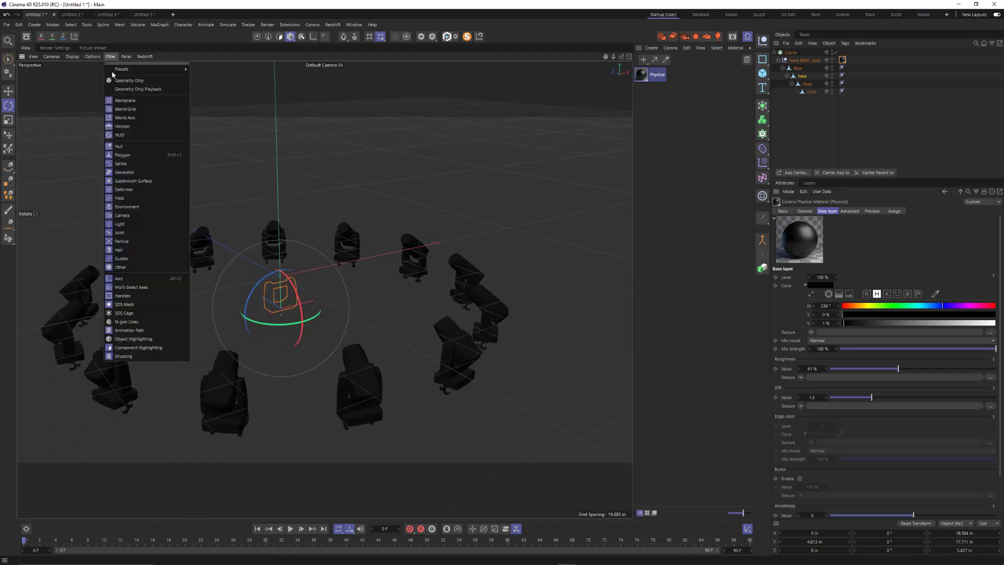
click(114, 102)
alt+drag(306, 295, 387, 269)
Switch the Cloner's mode from Radial to Honeycomb and inspect the staggered pattern of fixtures
click(790, 53)
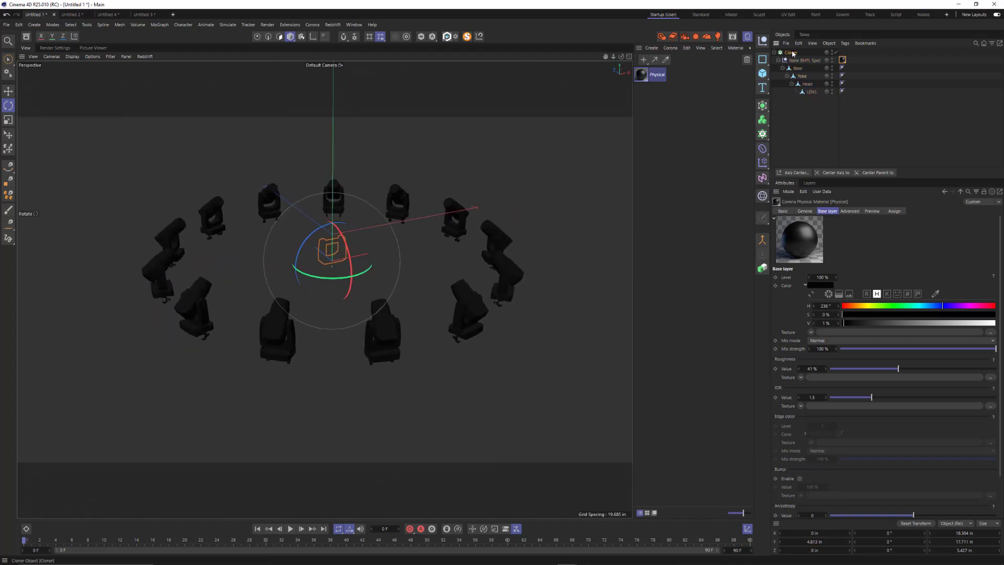
click(831, 212)
click(833, 229)
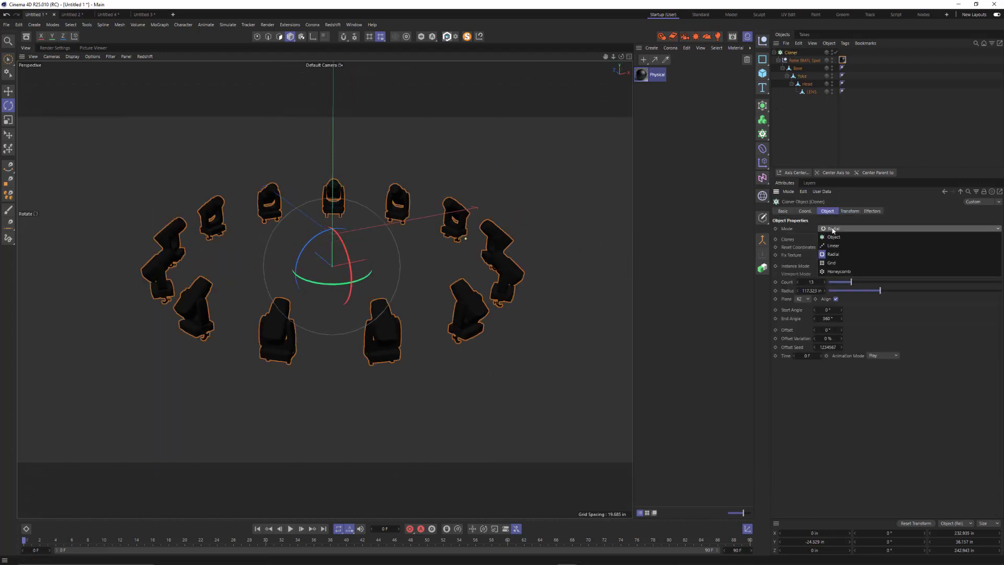
click(839, 272)
scroll(405, 286, down, 3)
scroll(365, 280, up, 5)
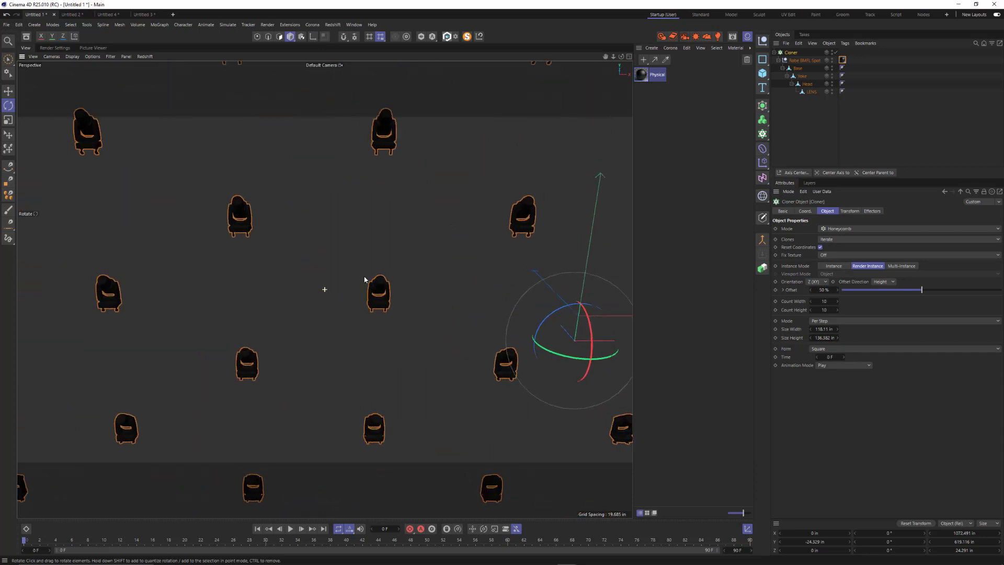
scroll(364, 279, down, 4)
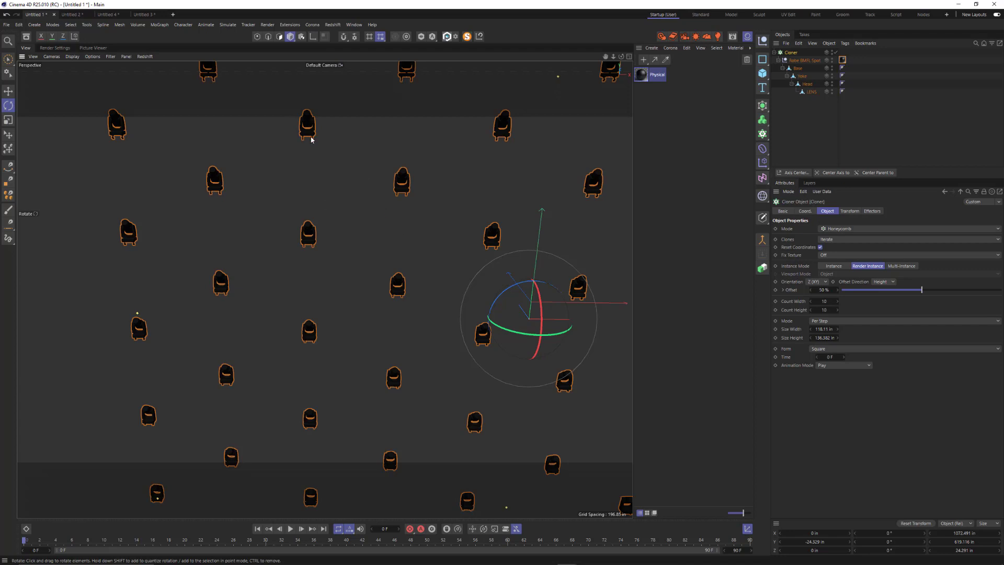
Try the X (ZY) honeycomb orientation, settle on Y (XZ) to lay the fixtures flat, and check the available Cloner modes
click(815, 283)
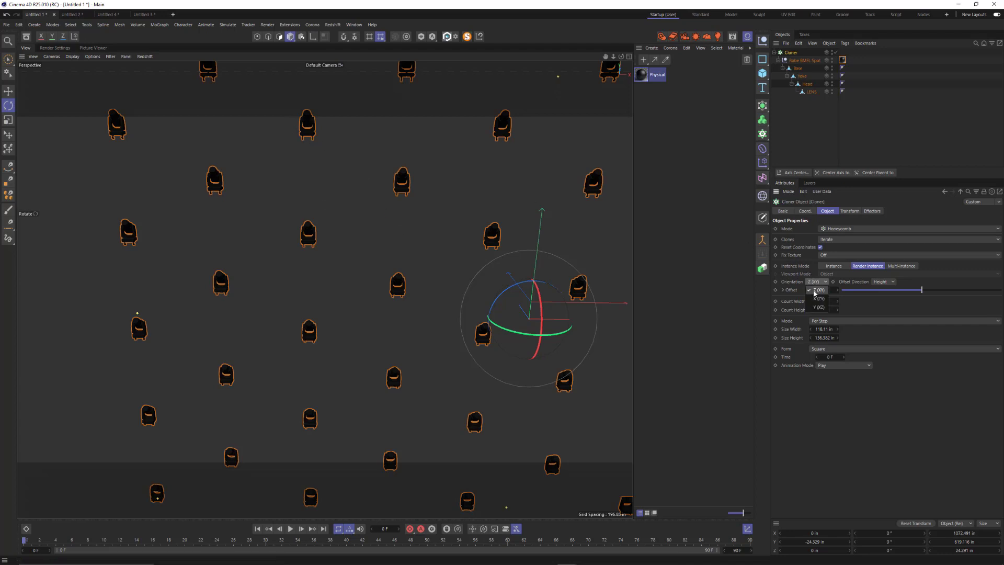
click(817, 301)
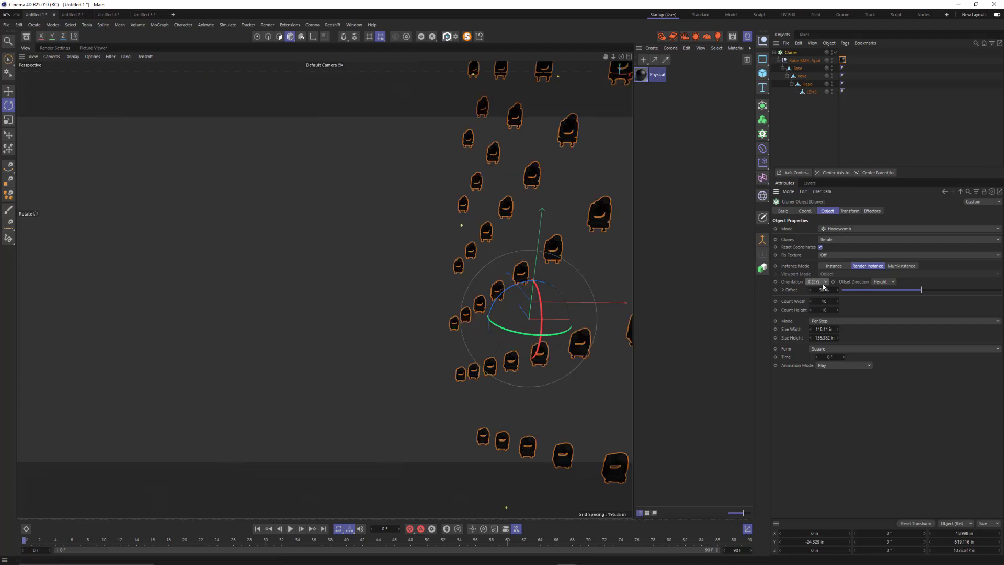
click(823, 282)
click(817, 305)
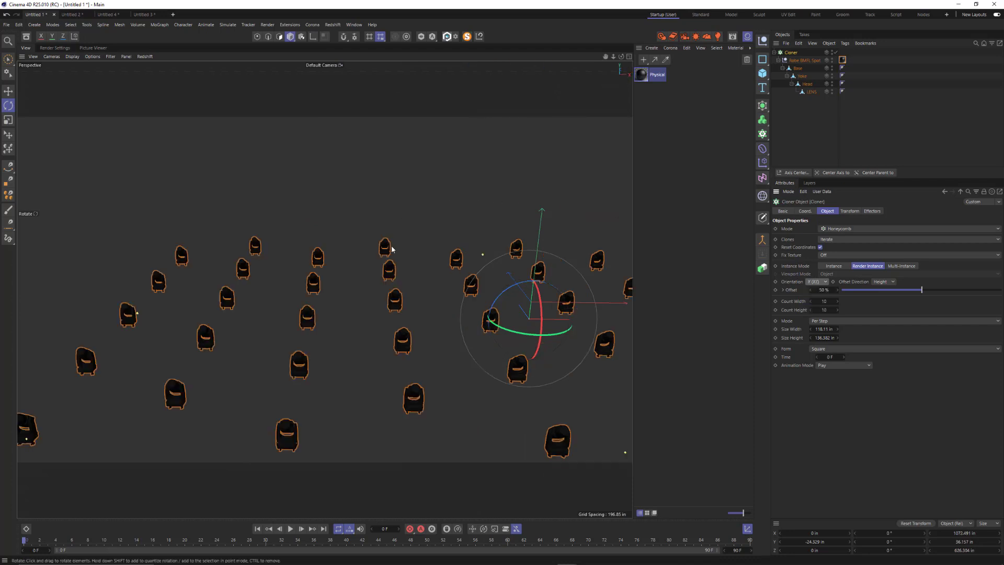
mouse_move(392, 249)
alt+mouse_down()
mouse_move(338, 253)
mouse_move(354, 240)
alt+mouse_up()
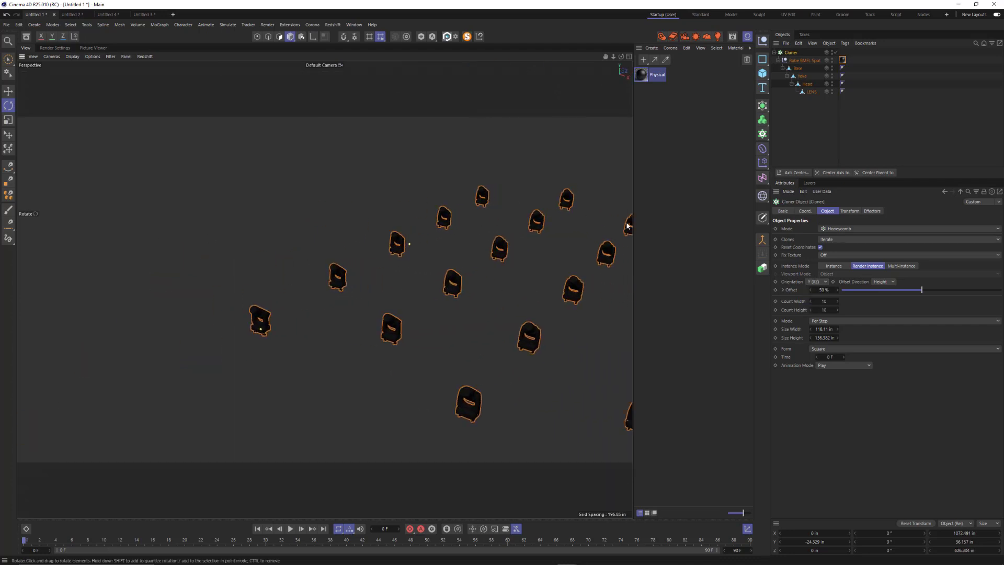
click(840, 229)
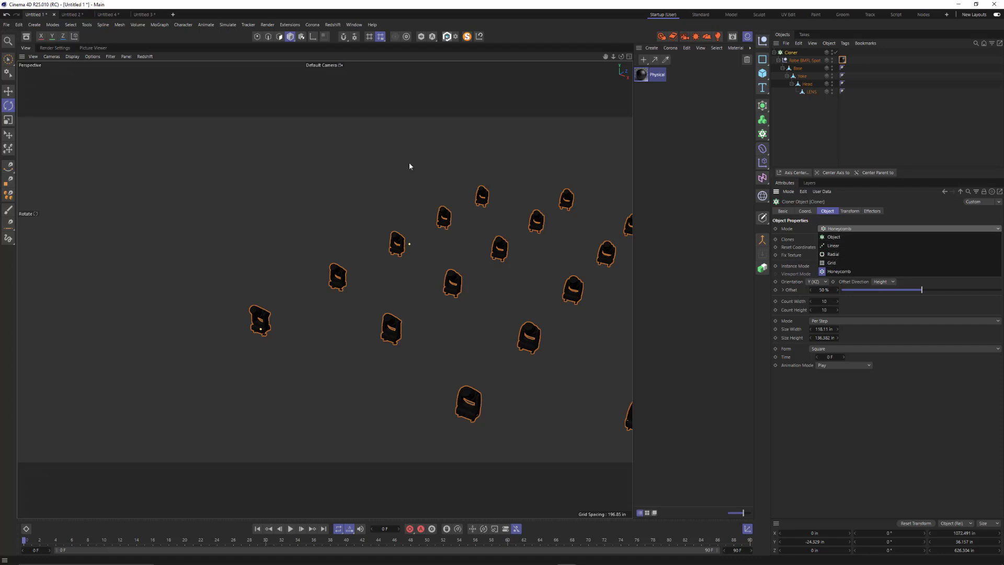
Switch to the Untitled 2 project and examine the long truss with its row of hanging fixtures
click(76, 15)
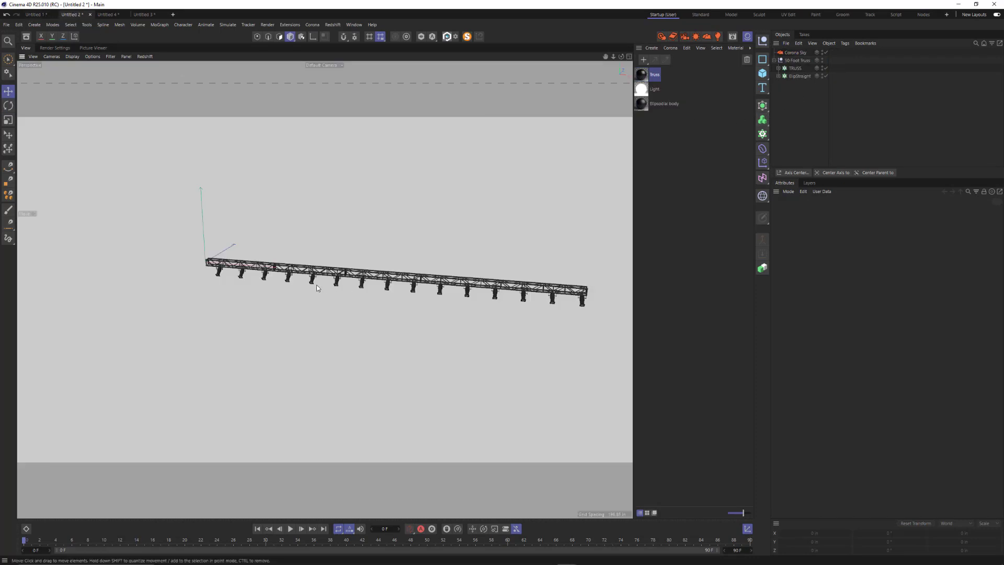
scroll(319, 288, up, 4)
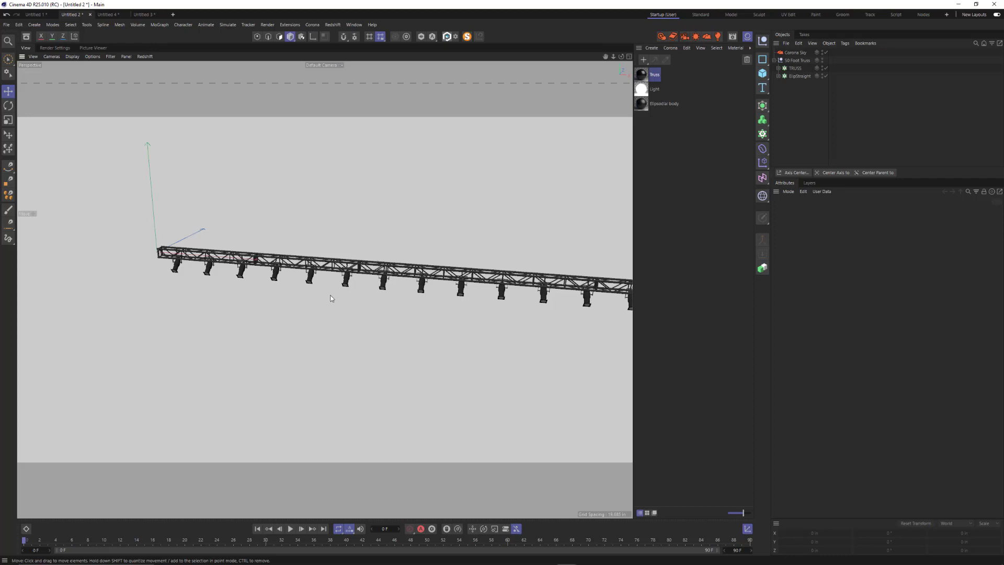
alt+drag(330, 299, 426, 268)
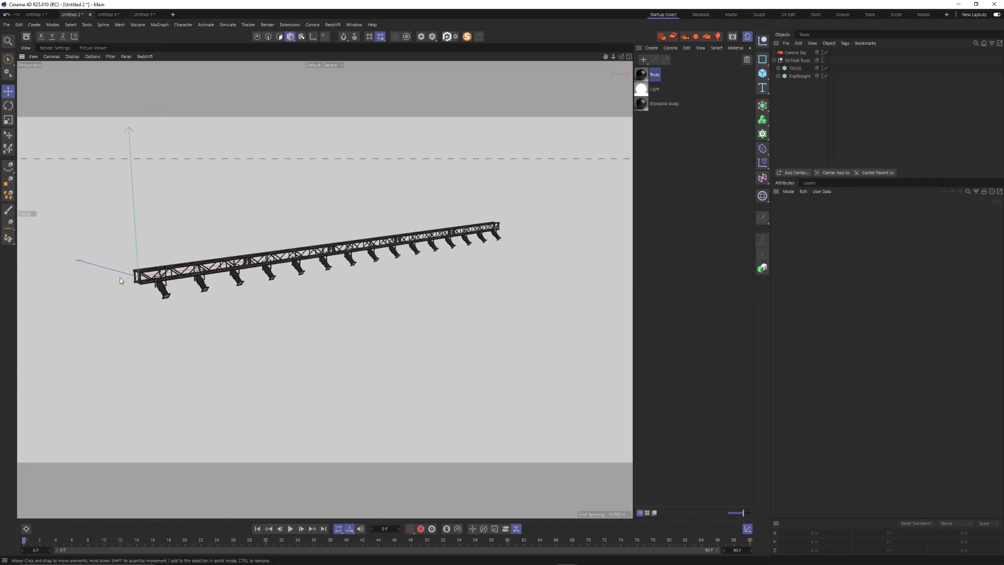
scroll(112, 282, up, 3)
click(279, 254)
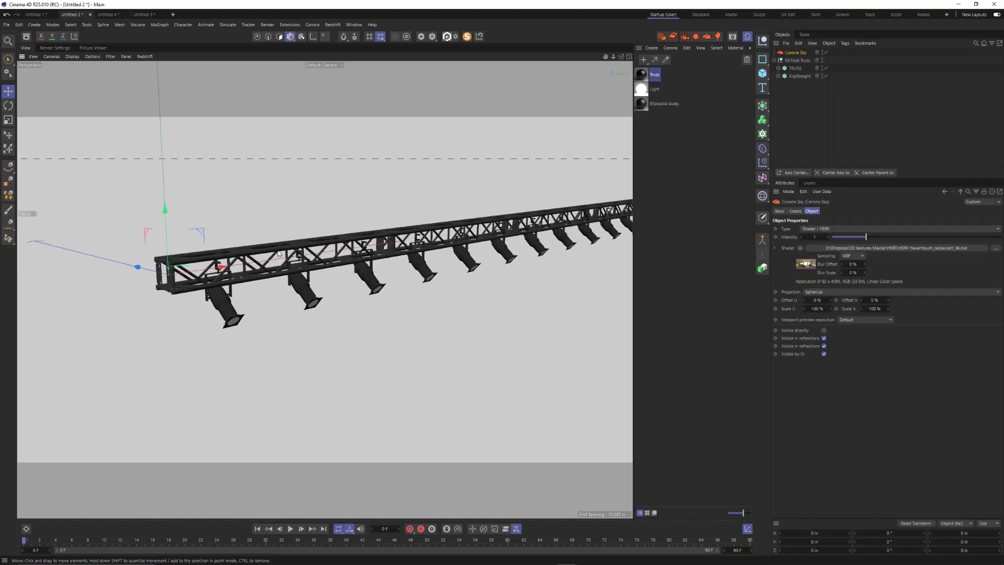
Disable the truss and fixture Cloners and select the single Truss source object to inspect it
click(825, 68)
click(825, 75)
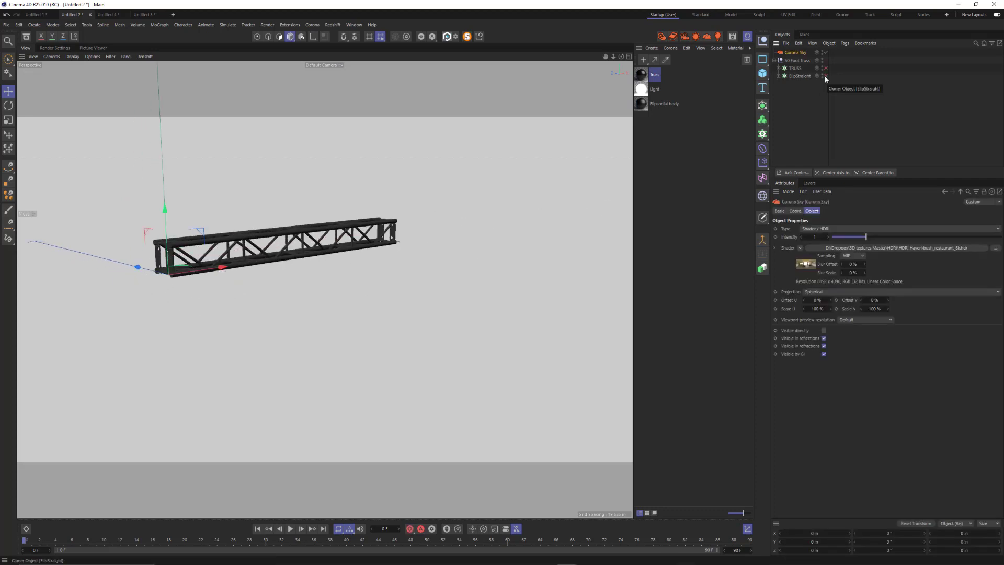
click(778, 68)
click(798, 75)
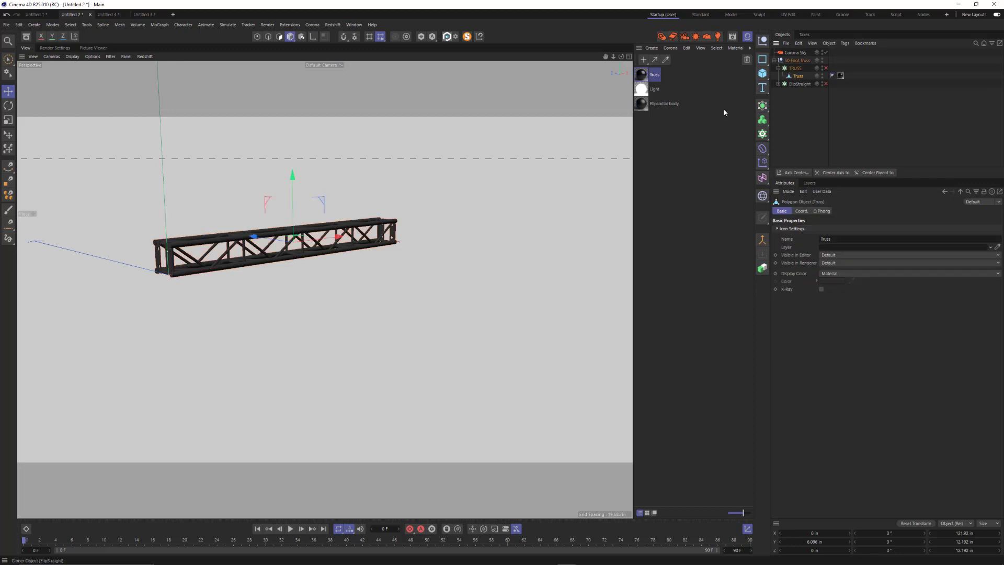
alt+drag(283, 245, 239, 241)
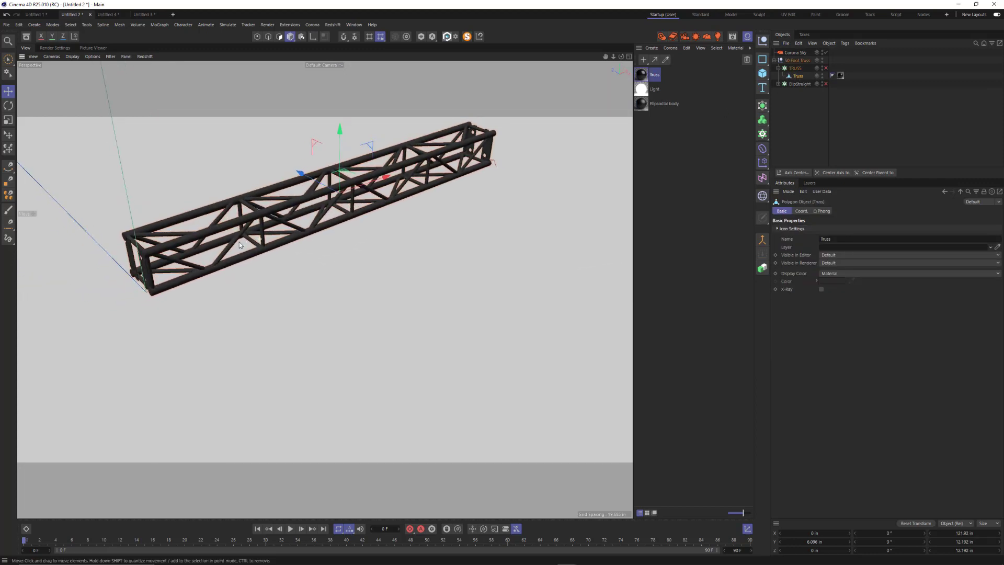
scroll(240, 242, down, 3)
Select the TRUSS Cloner and re-enable it, bringing the whole run of truss sections into view
click(799, 69)
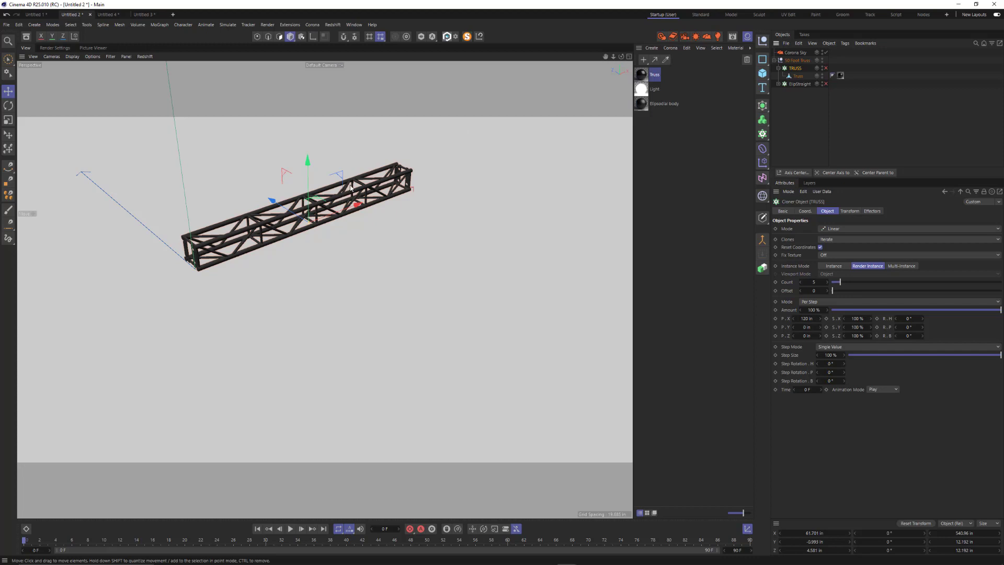
click(826, 68)
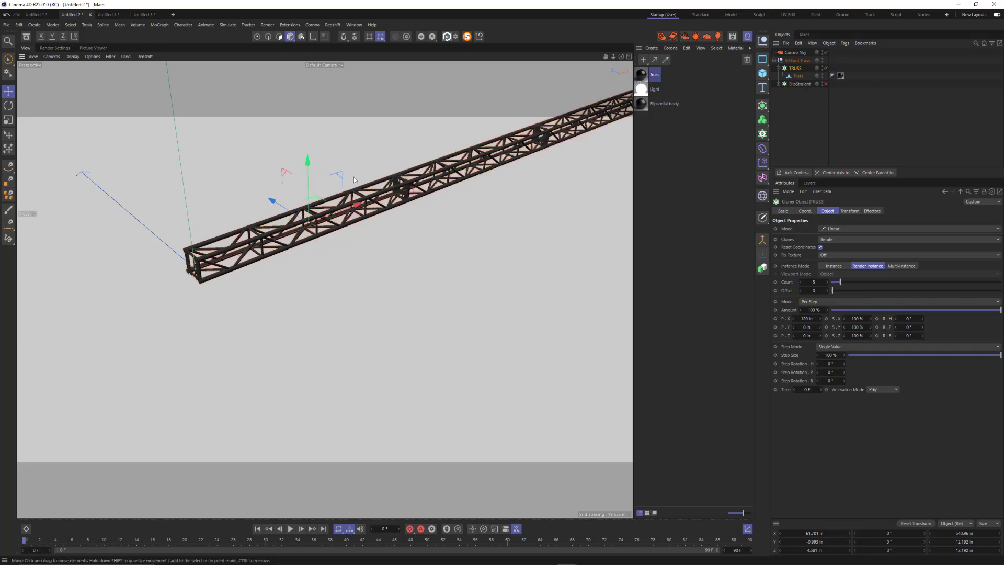
scroll(346, 177, down, 5)
alt+middle_drag(346, 178, 277, 199)
scroll(277, 199, down, 3)
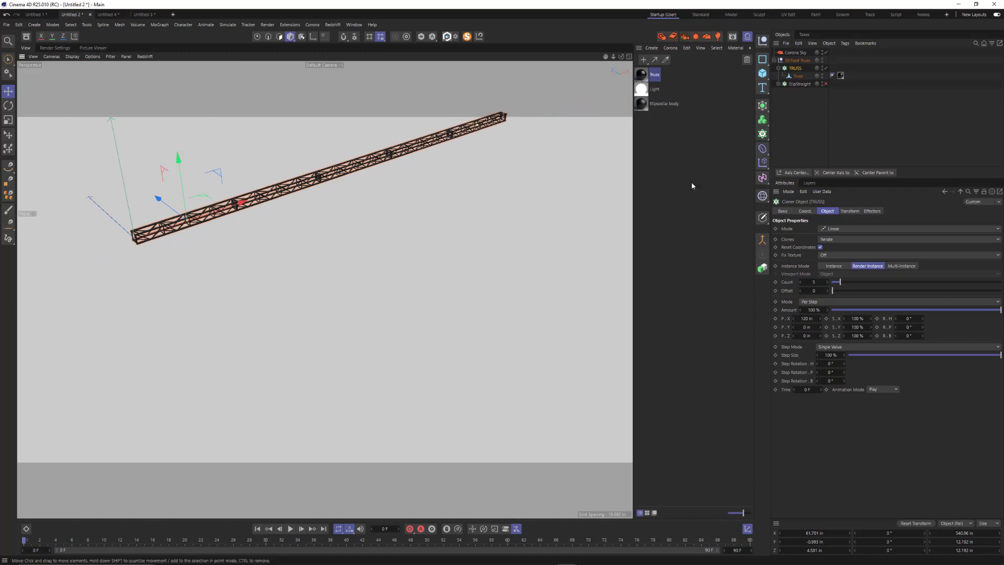
Try shorter and longer truss runs up to 6 clones, leaving the TRUSS Cloner's count at 4
click(800, 282)
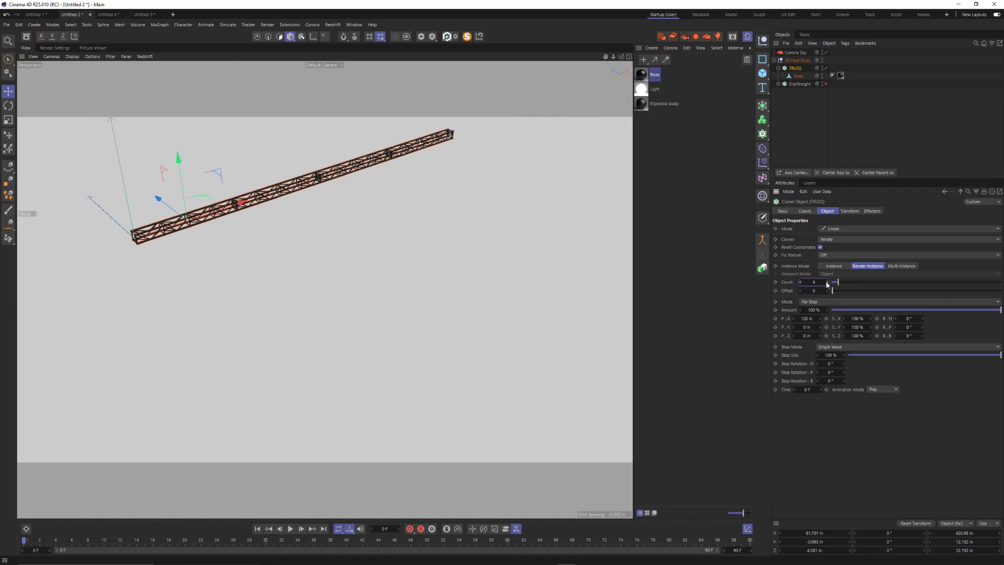
click(827, 282)
click(826, 283)
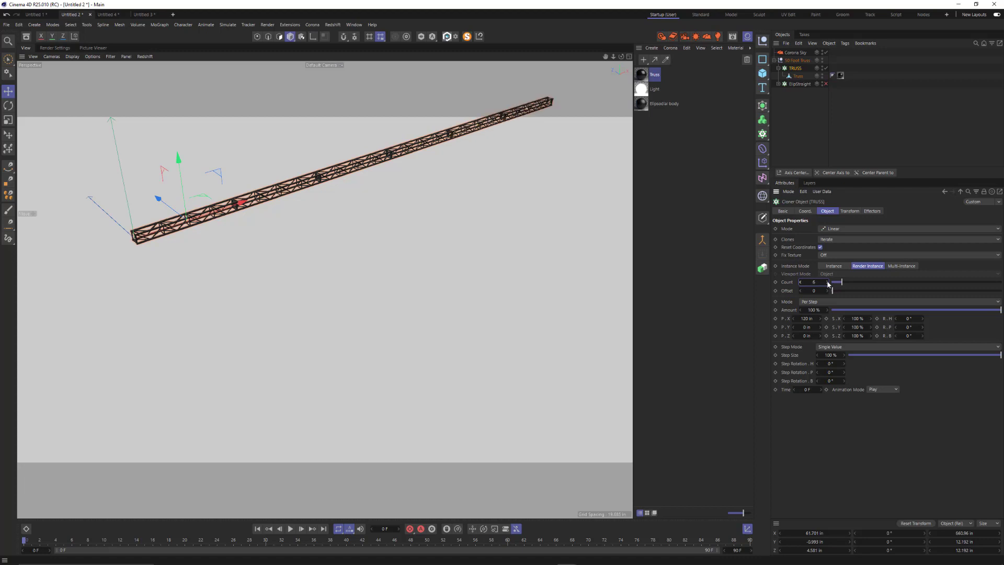
click(799, 282)
click(800, 282)
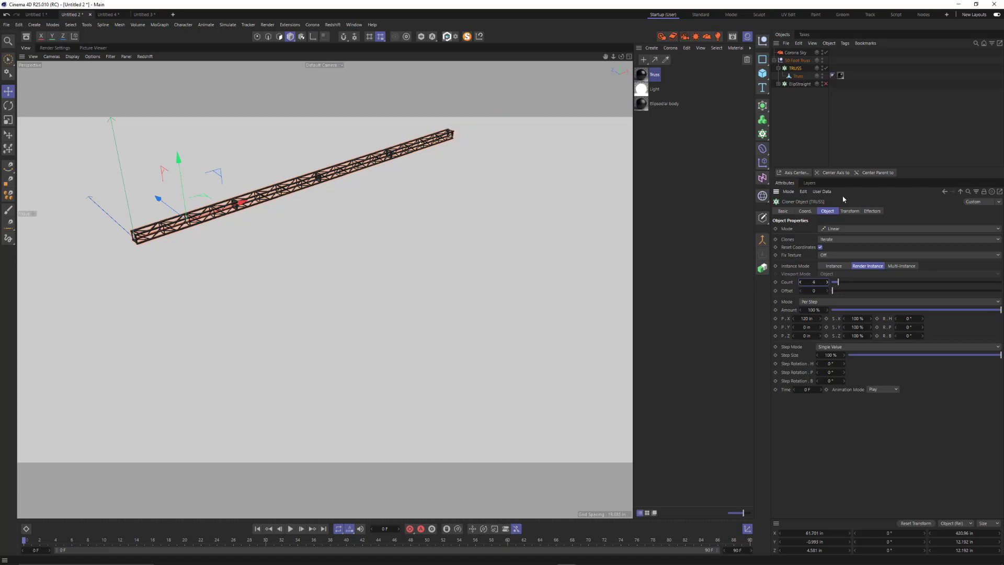
Collapse the TRUSS Cloner, expand the fixture Cloner, and select and frame its ellipsoidal source fixture
click(778, 68)
click(799, 61)
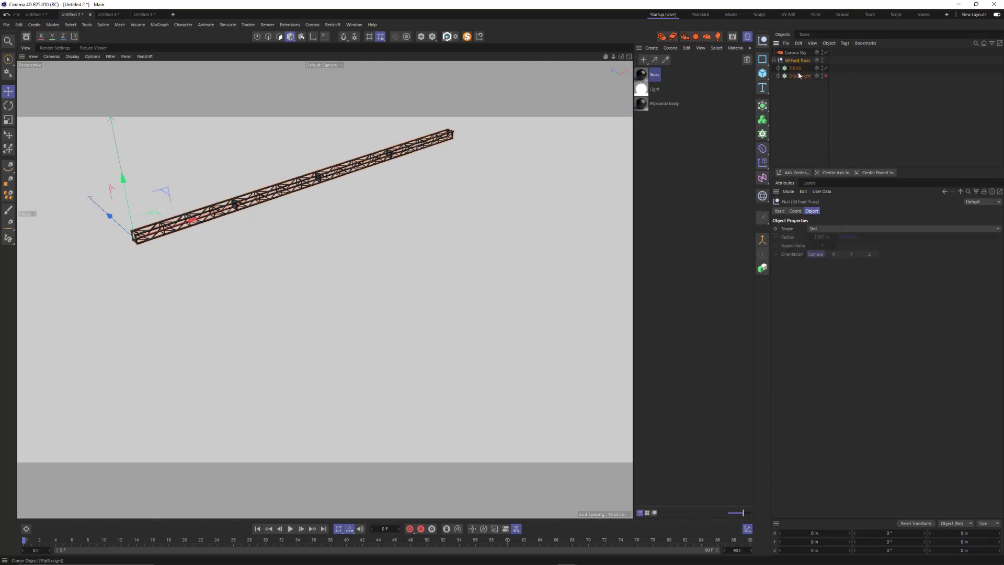
click(778, 77)
click(803, 84)
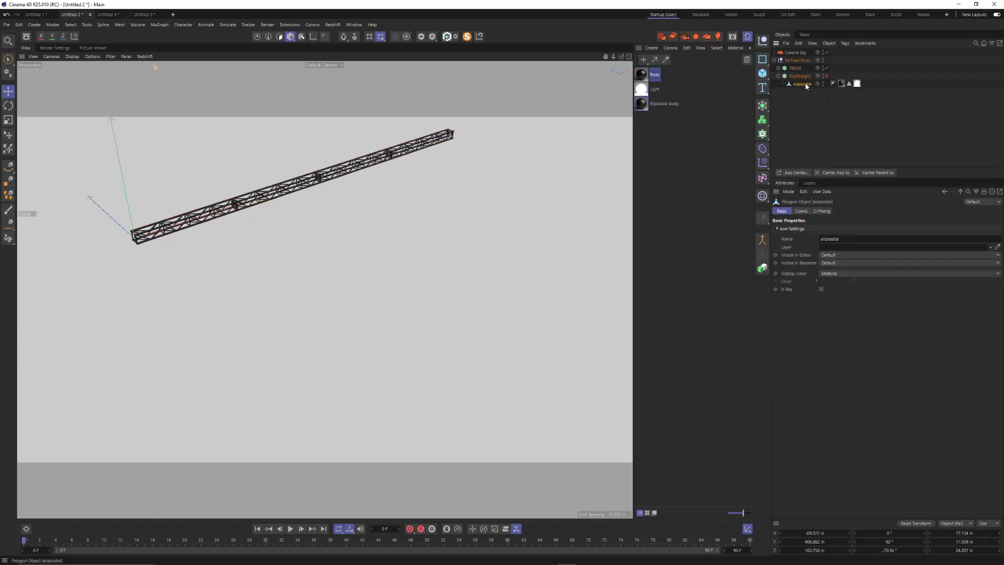
key(o)
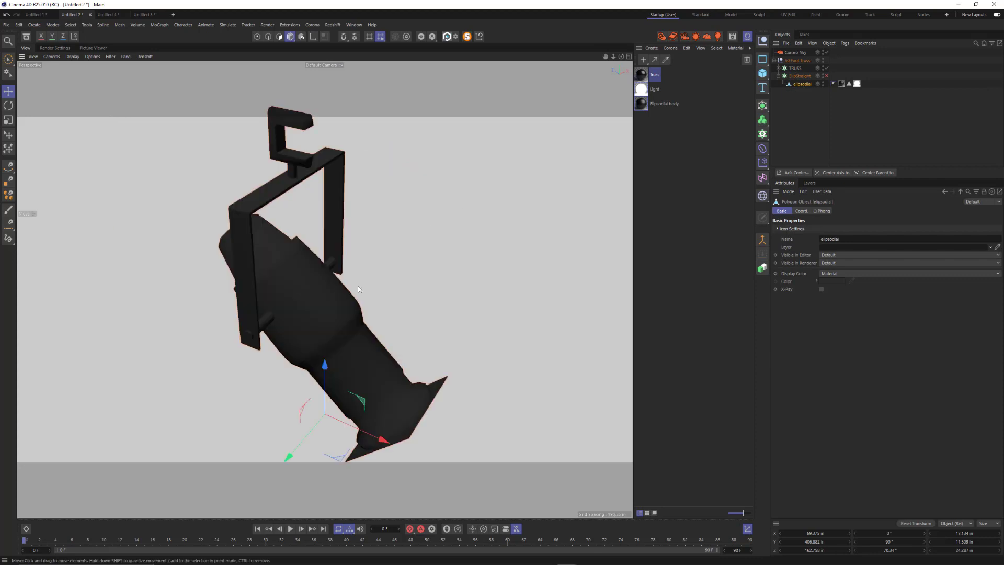
Inspect the ellipsoidal source fixture, re-enable its fixture Cloner and reselect the source fixture
scroll(358, 287, down, 5)
scroll(344, 304, up, 8)
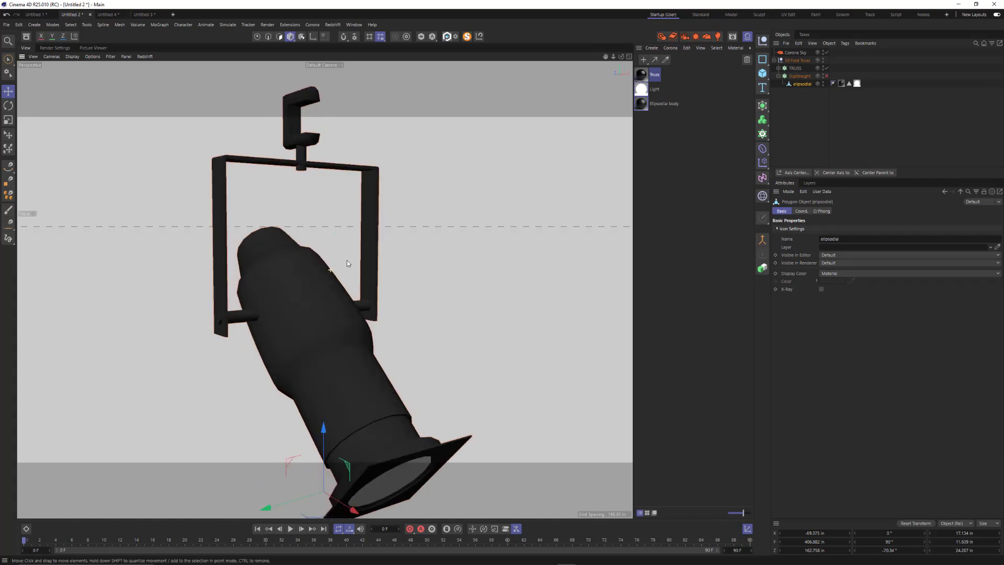
mouse_move(336, 310)
alt+mouse_down()
mouse_move(410, 298)
mouse_move(340, 314)
alt+mouse_up()
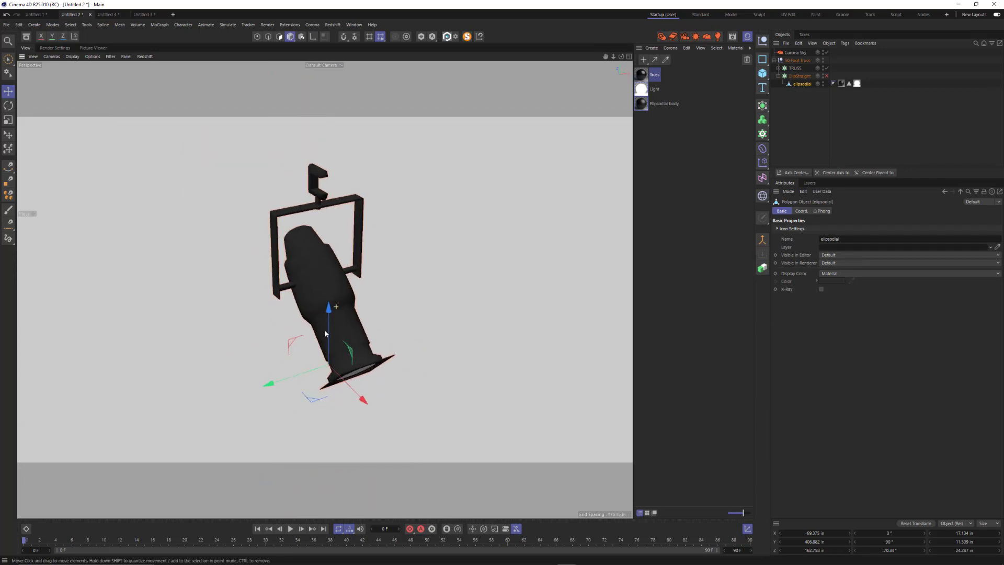
scroll(281, 327, down, 3)
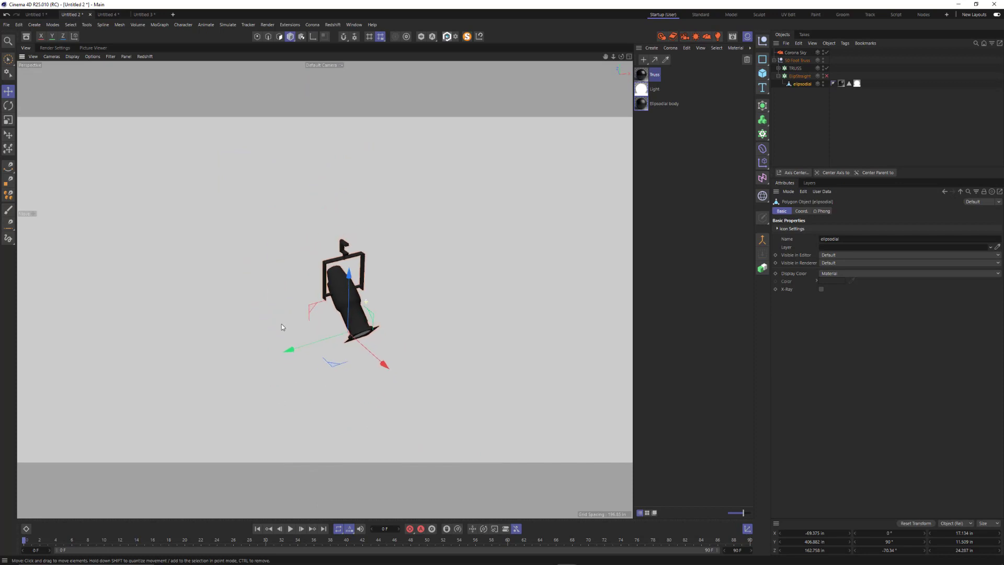
click(808, 77)
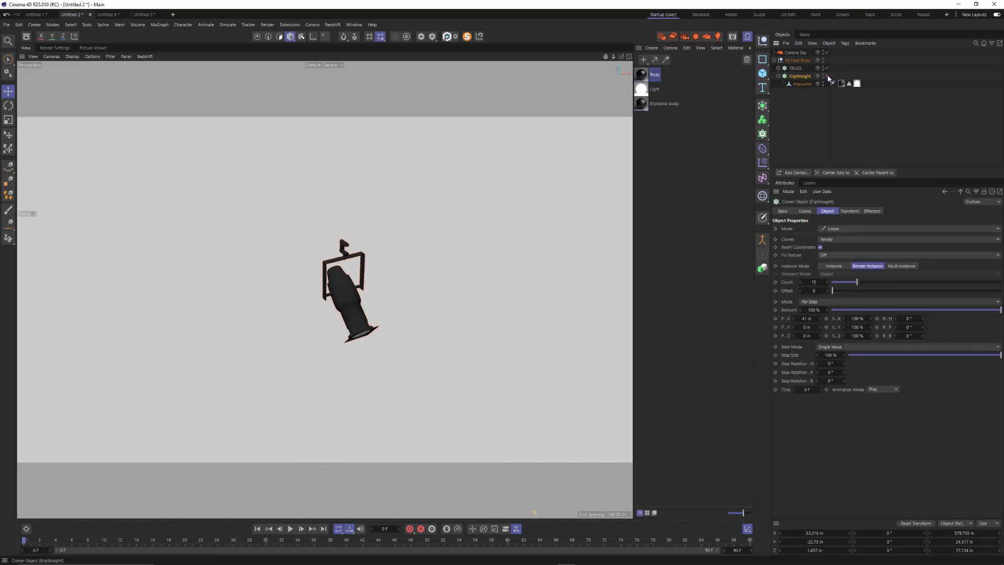
click(826, 77)
click(802, 83)
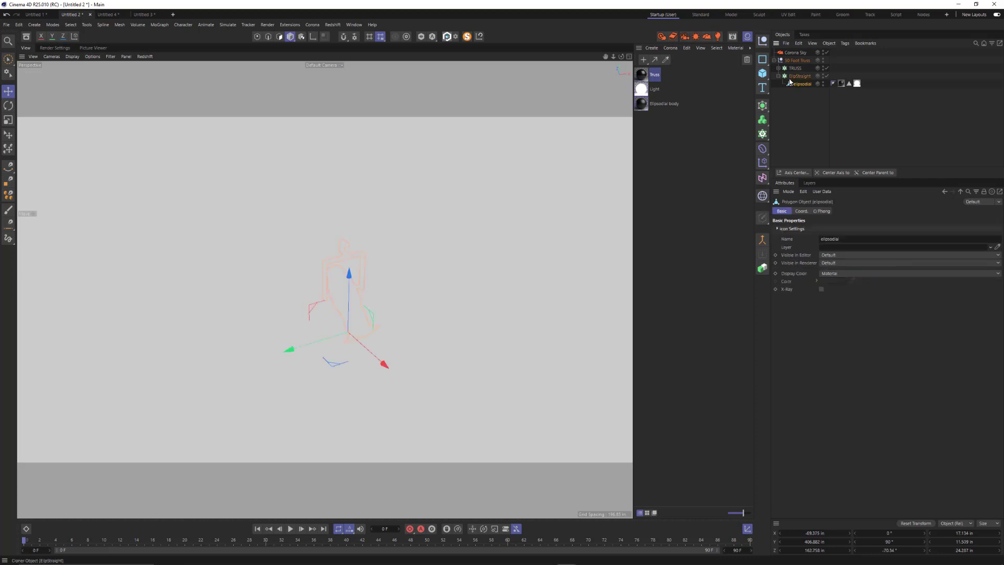
Select the TRUSS Cloner and frame the whole truss run with its hanging fixtures
scroll(387, 297, up, 3)
scroll(398, 283, down, 3)
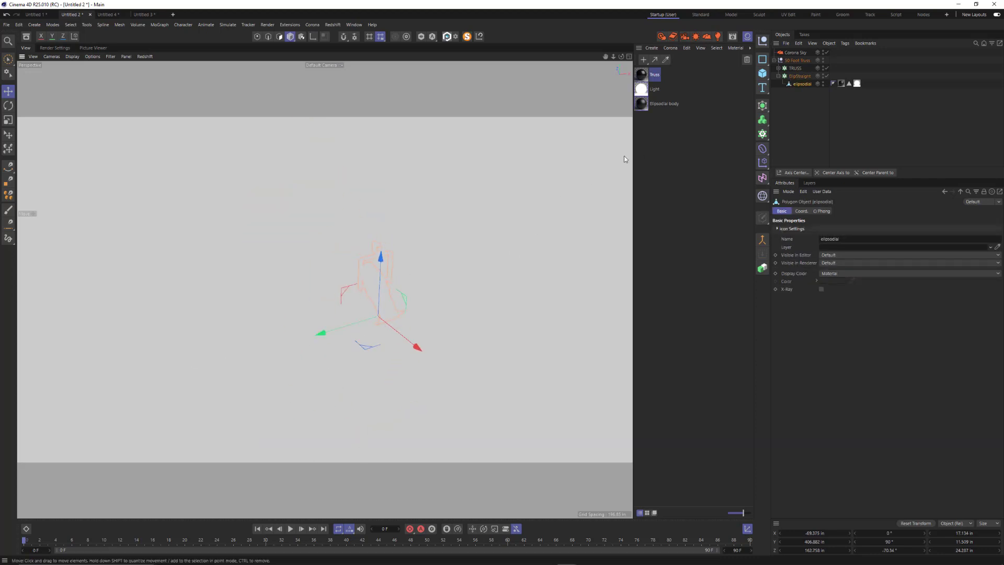
click(790, 70)
key(s)
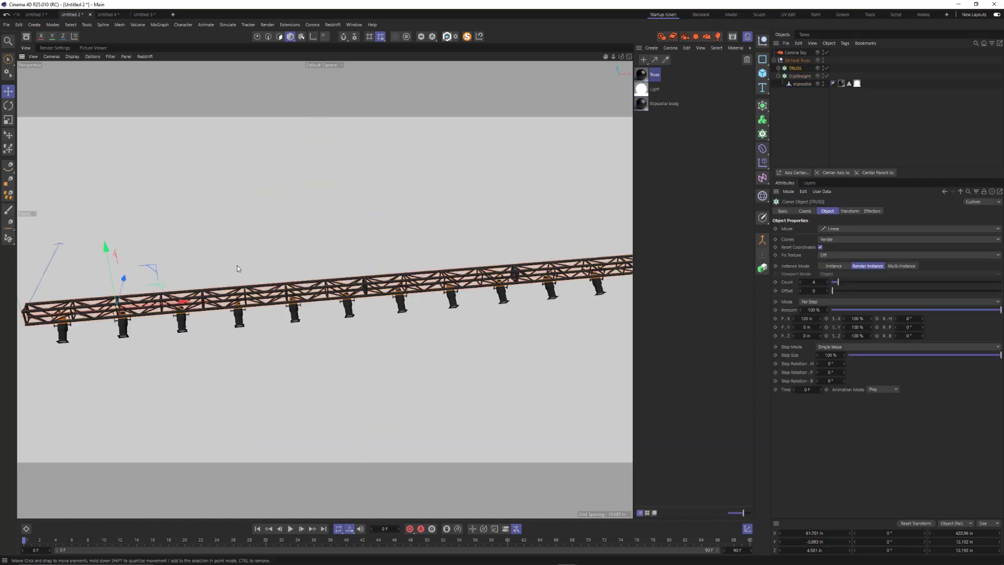
alt+drag(237, 269, 219, 348)
scroll(224, 356, down, 2)
alt+middle_drag(224, 357, 298, 330)
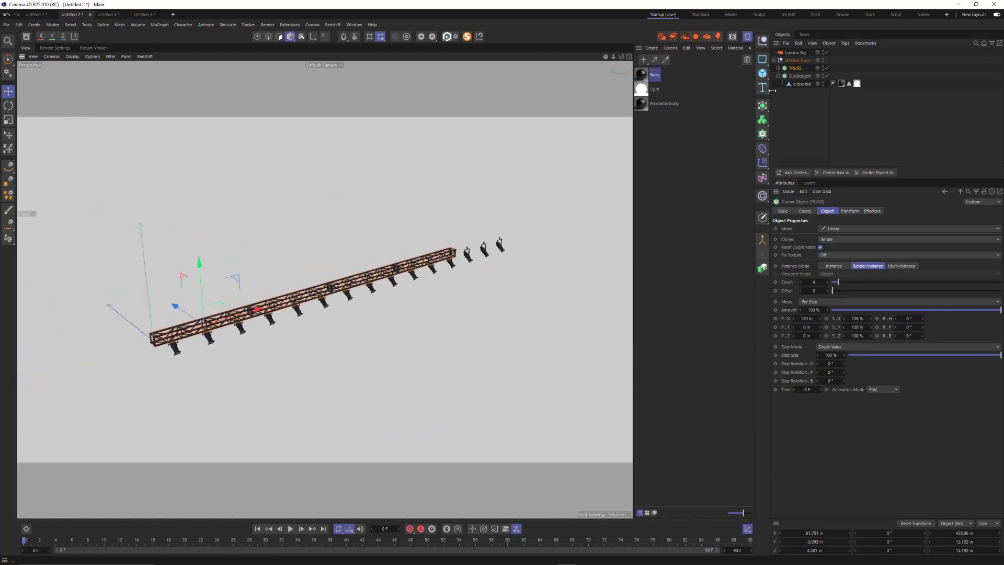
Set the fixture Cloner's count to 12 and its X step spacing to 40 in
click(800, 76)
drag(859, 285, 853, 289)
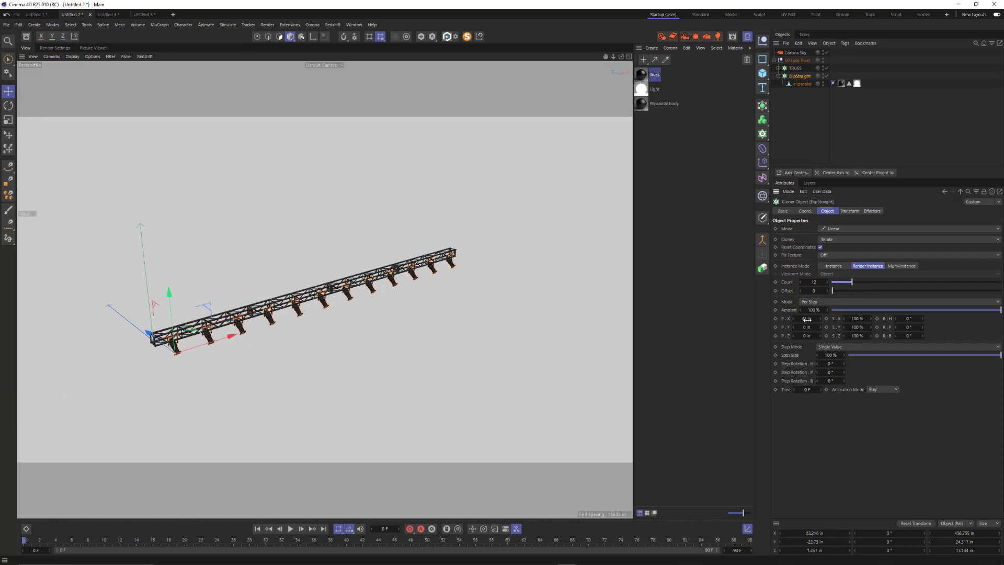
alt+drag(549, 341, 495, 330)
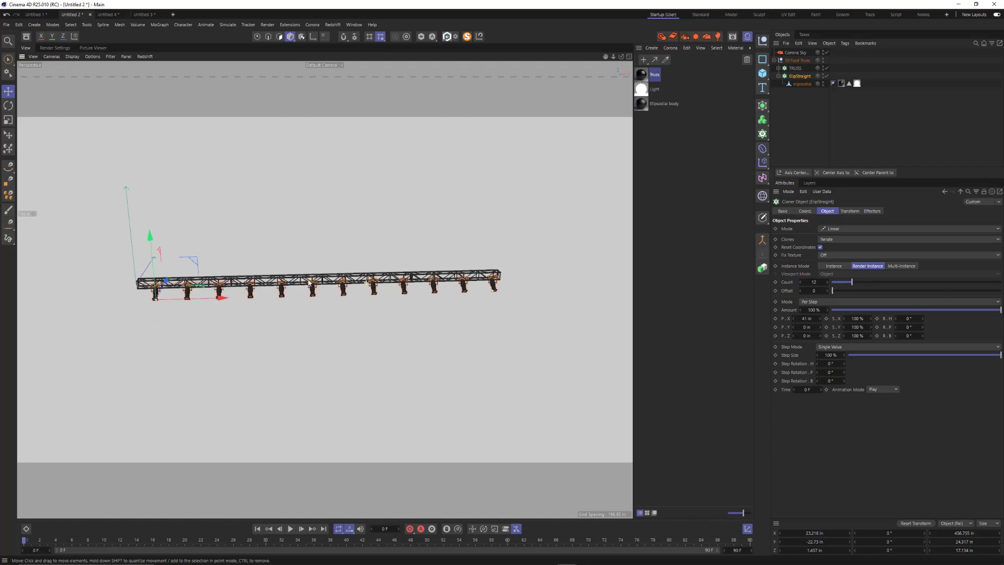
mouse_move(807, 318)
mouse_down()
mouse_move(784, 319)
mouse_move(807, 318)
mouse_up()
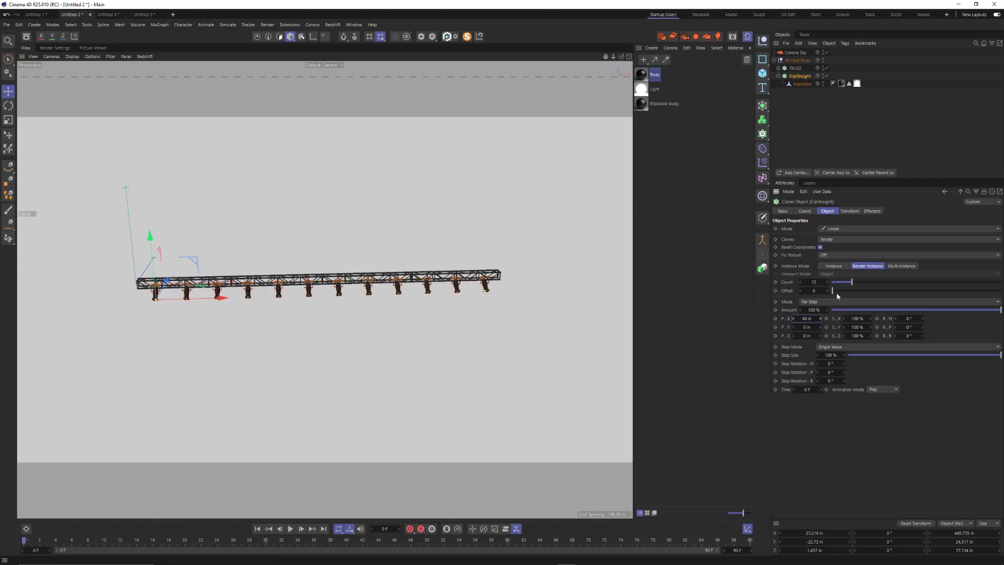
Switch the fixture Cloner's spacing to End Point with an X distance of 447 in and a count of 10
click(821, 305)
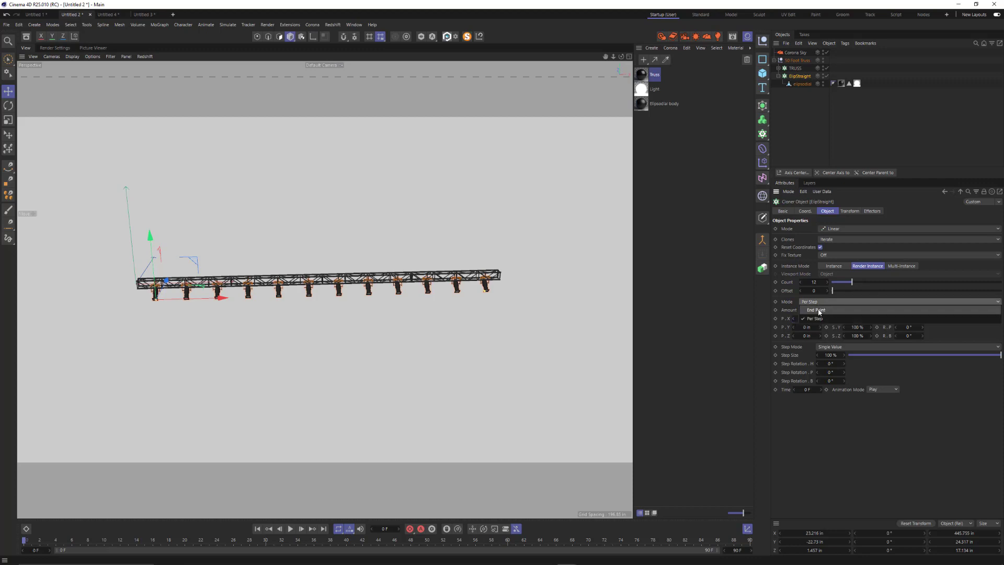
click(820, 310)
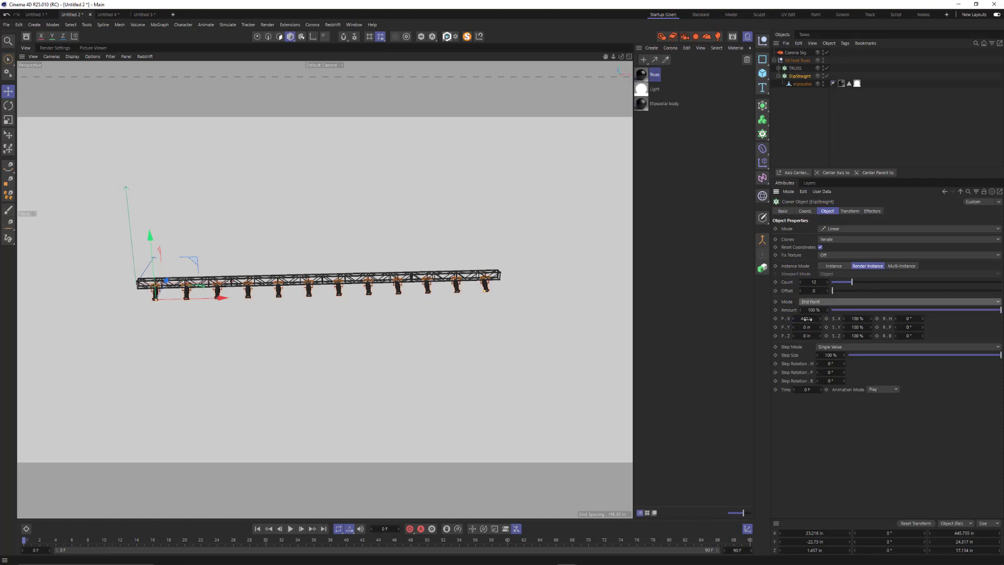
drag(808, 319, 811, 320)
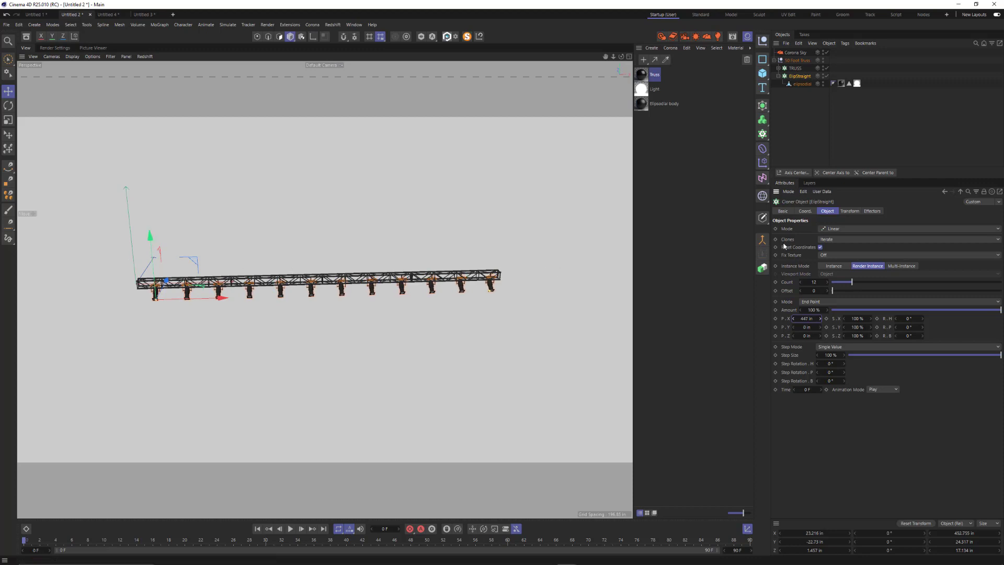
drag(852, 282, 849, 282)
scroll(333, 256, up, 5)
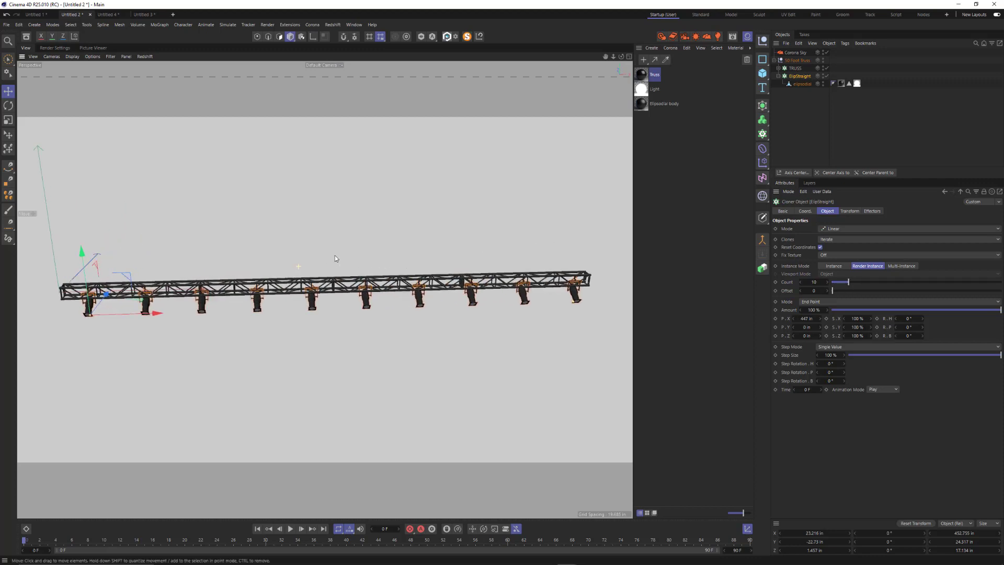
alt+drag(317, 260, 360, 246)
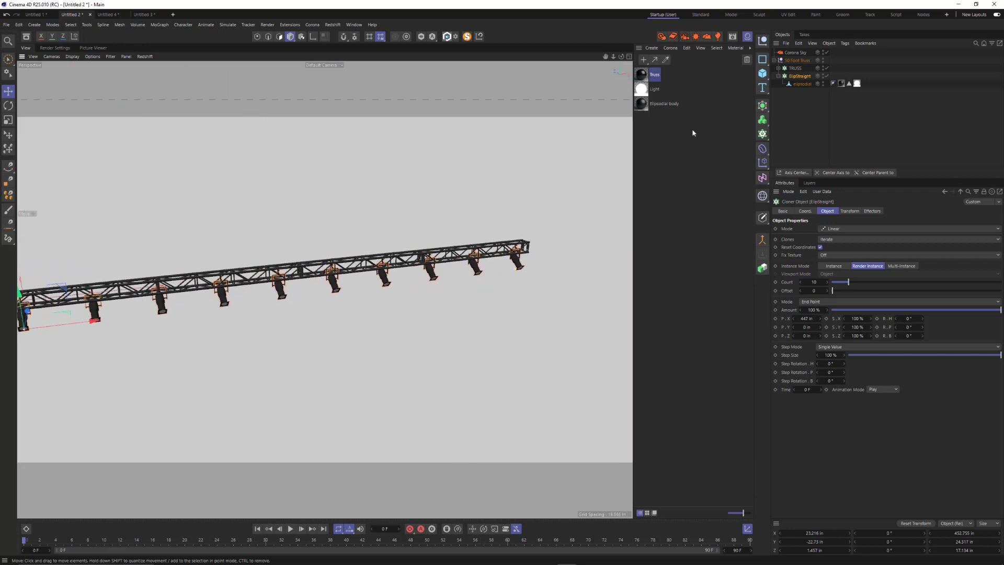
Collapse and select the 50 Foot Truss null, and place the Corona interactive render window over the viewport
click(774, 61)
click(795, 61)
alt+drag(442, 230, 387, 213)
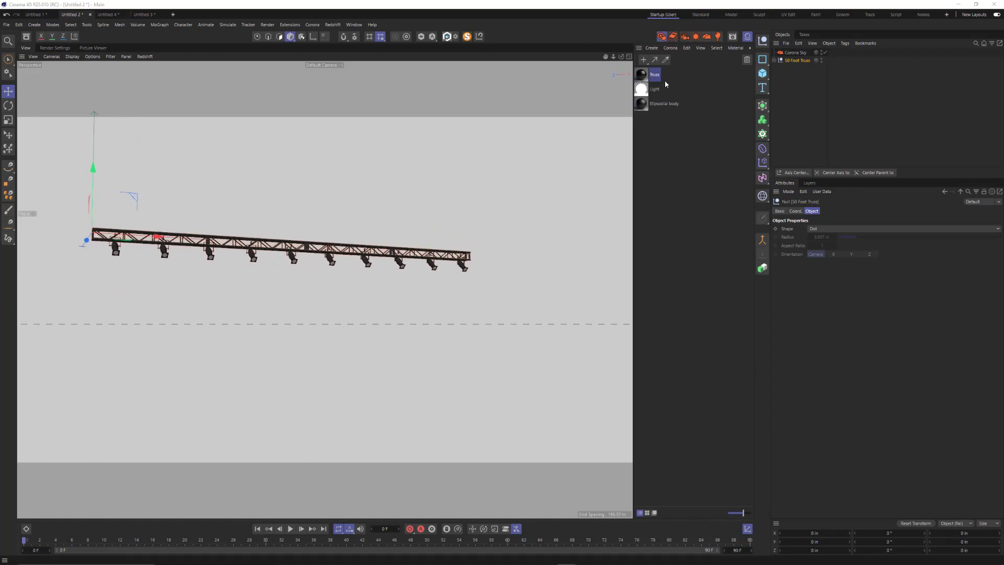
drag(1, 103, 561, 119)
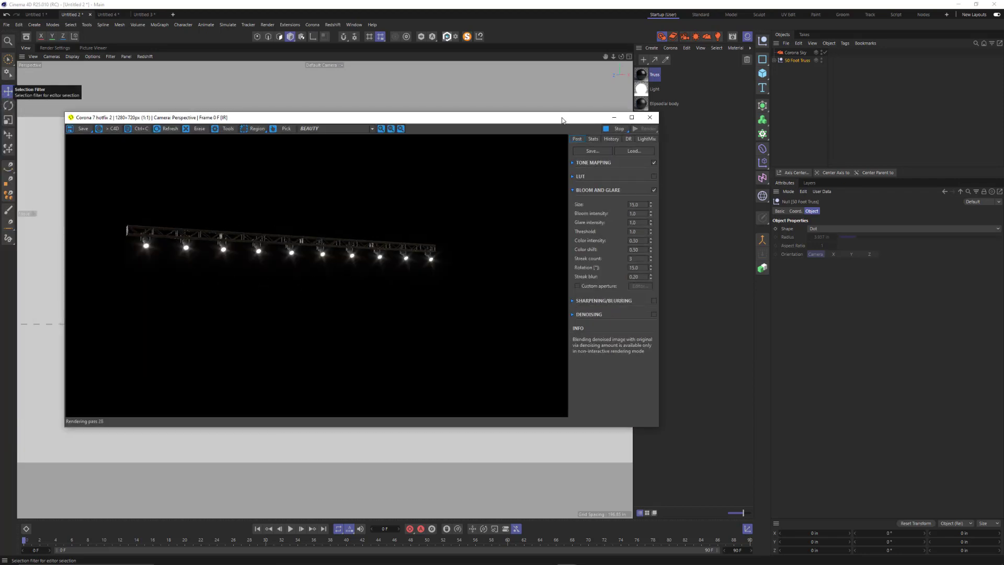
drag(562, 121, 519, 95)
Expand the 50 Foot Truss null and raise the TRUSS Cloner's count to 6
click(775, 61)
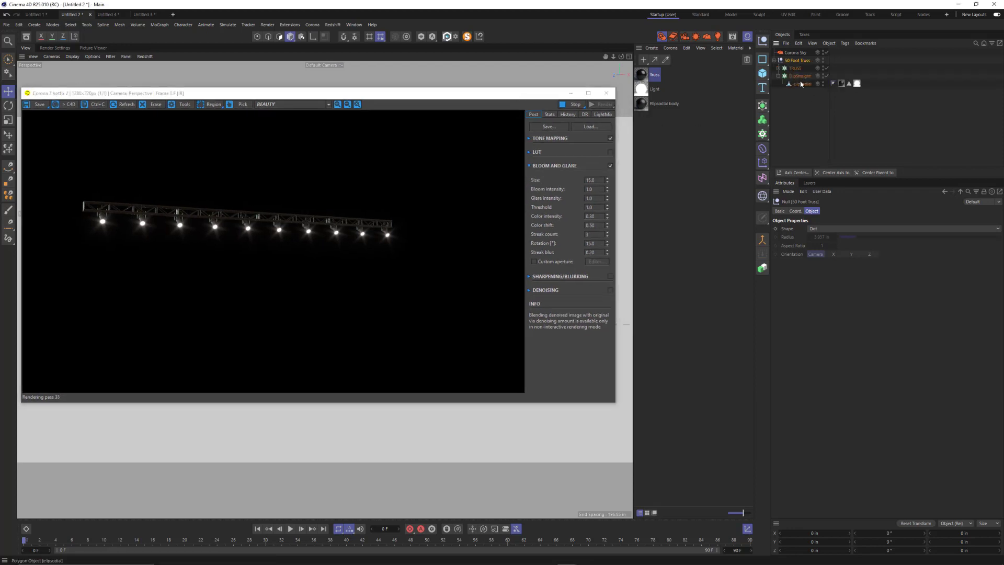
click(795, 68)
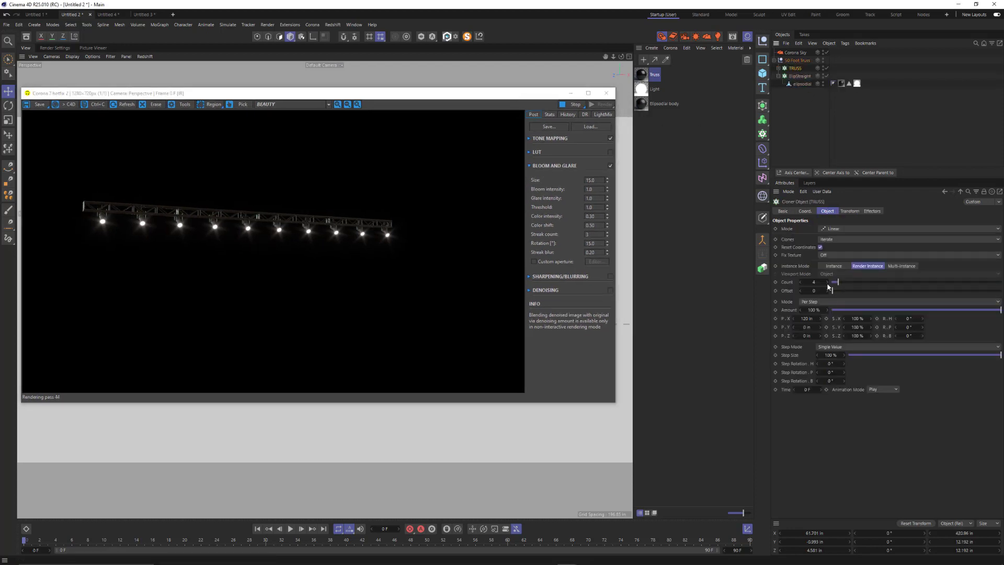
click(828, 282)
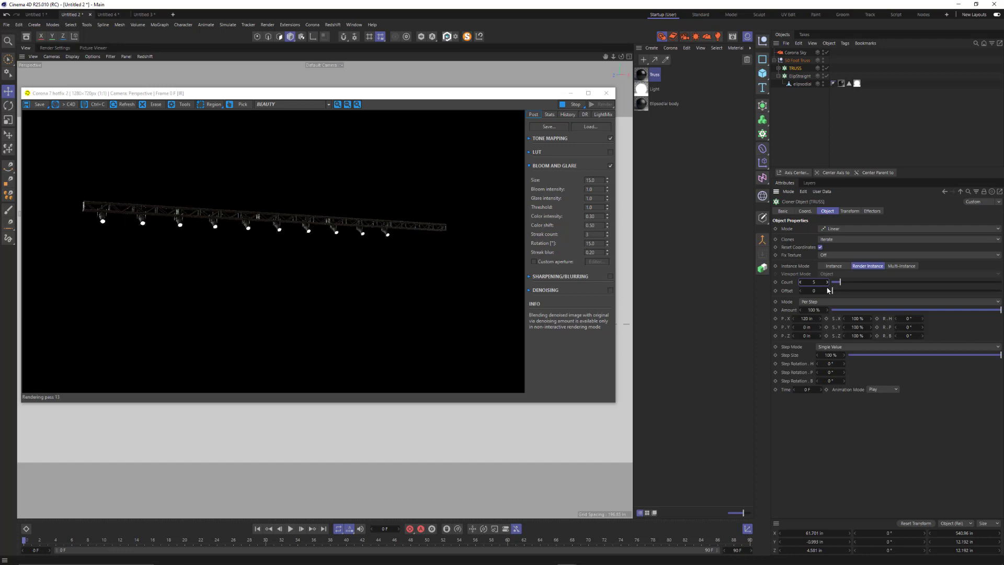
click(827, 282)
Extend the fixture Cloner's X end point to 673 in so the fixtures span the lengthened truss
click(800, 76)
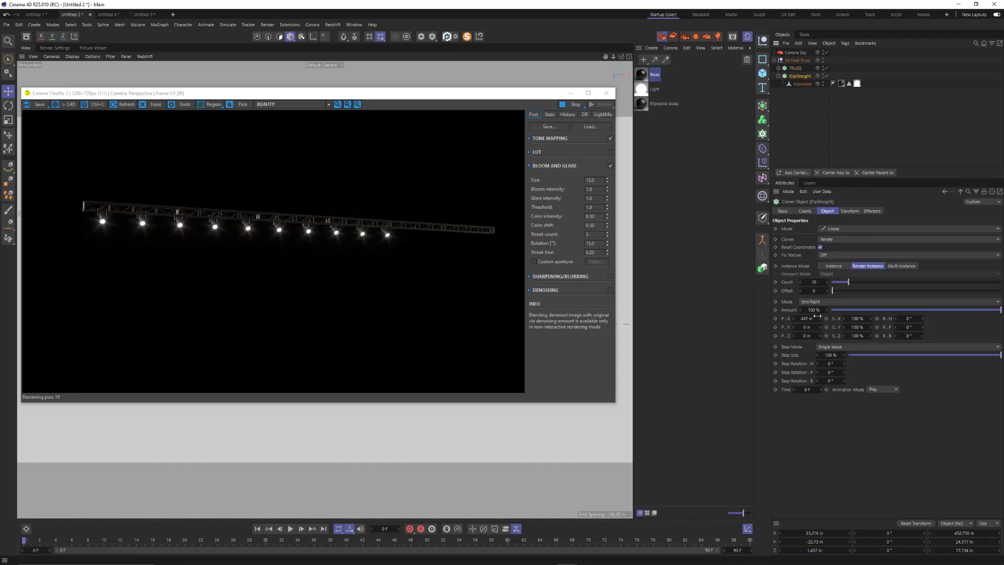
drag(820, 319, 820, 240)
drag(791, 318, 806, 317)
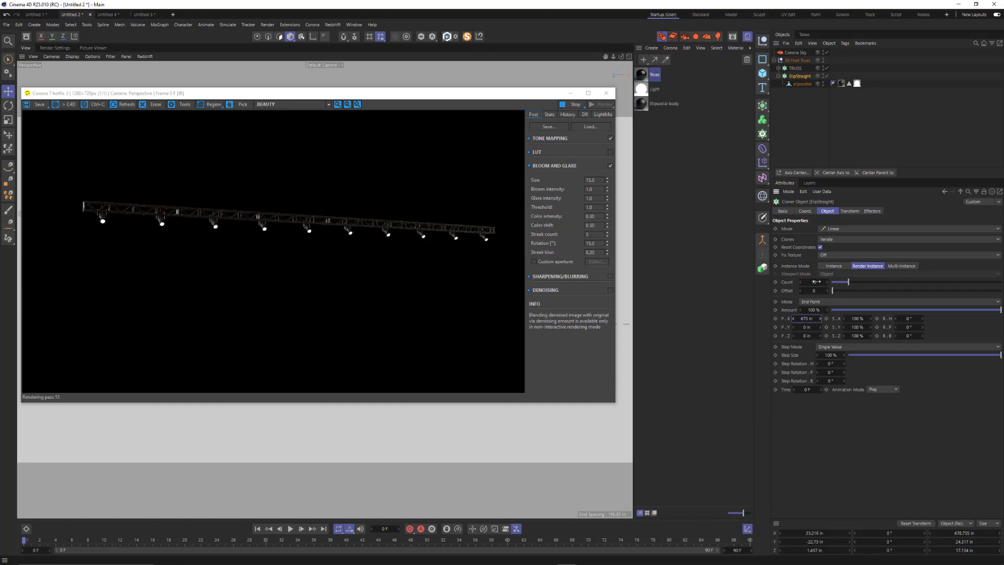
Try fixture counts of 23 and 323 in the interactive render, leaving the fixture Cloner's count at 24
drag(816, 282, 853, 282)
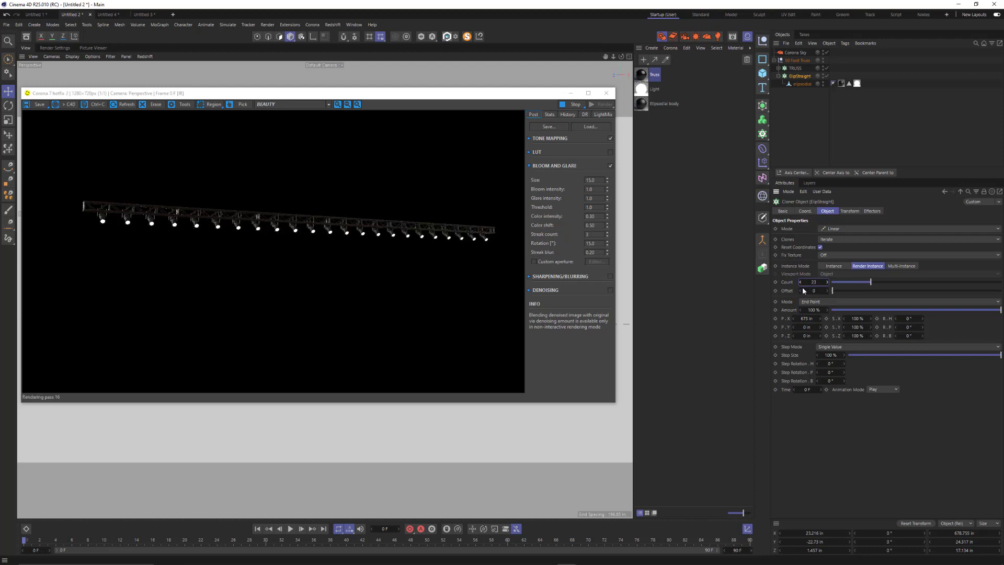
text(3)
click(317, 257)
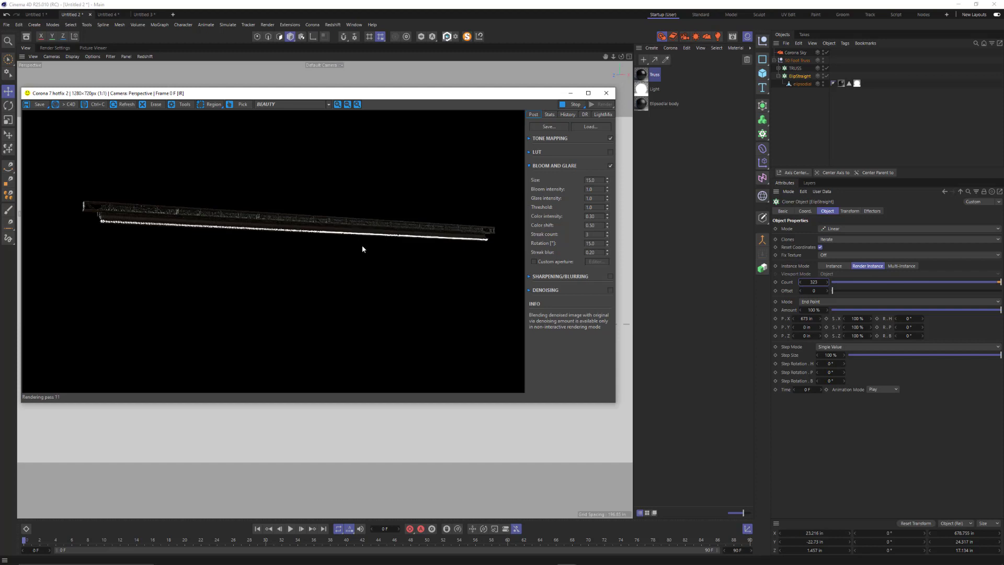
click(879, 328)
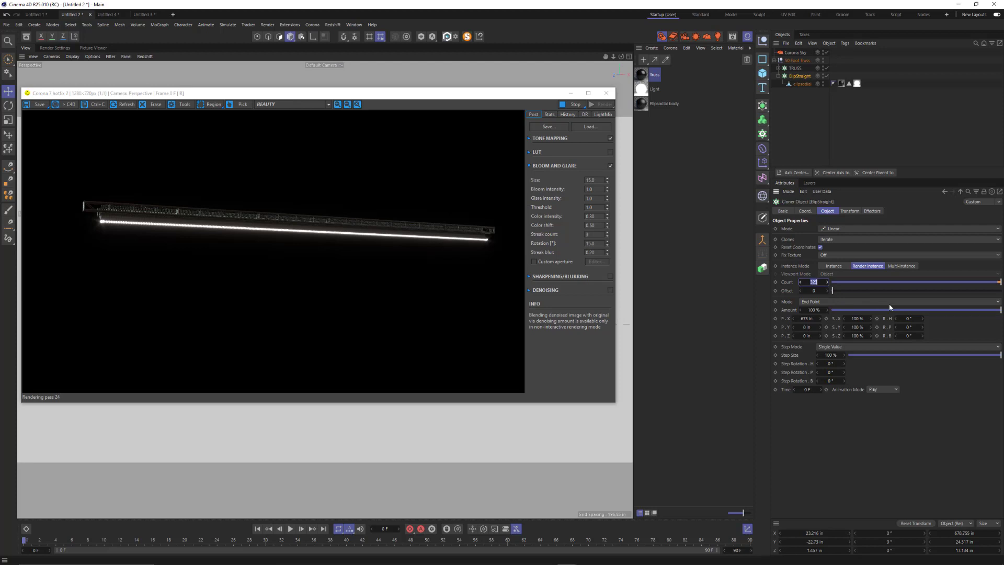
click(870, 283)
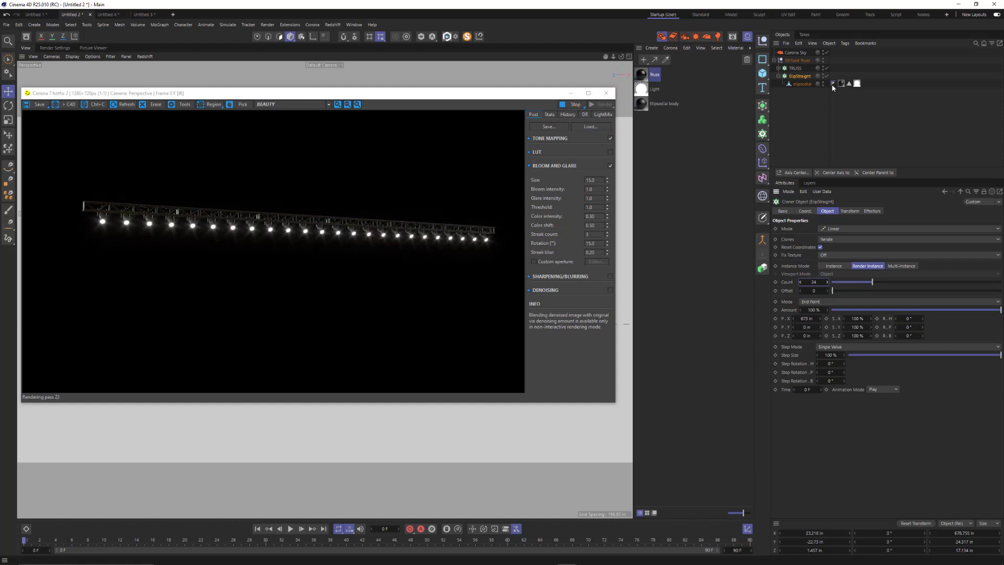
Select the 50 Foot Truss null, collapse and re-expand it, and move the render window away from the viewport
click(797, 60)
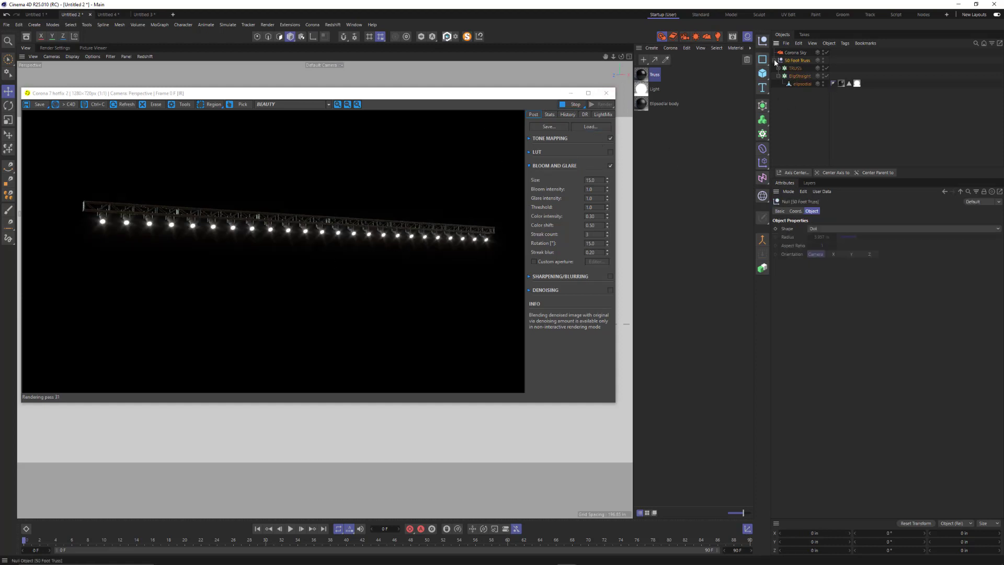
click(775, 60)
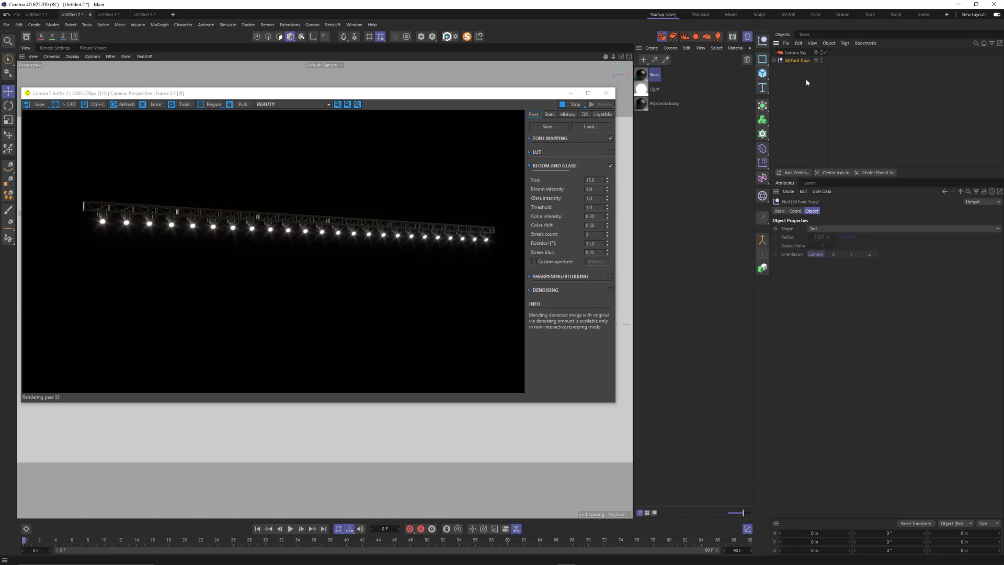
click(775, 60)
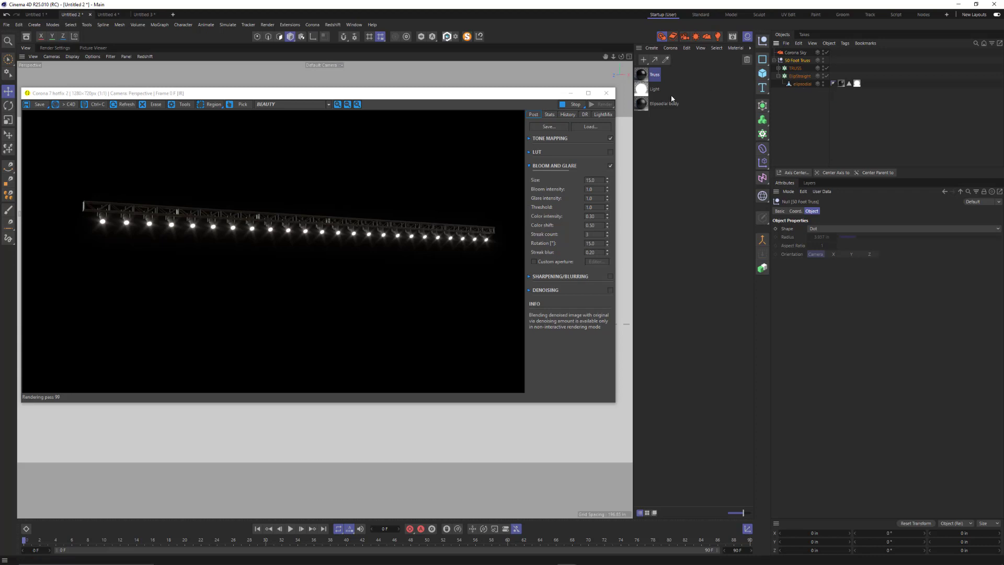
drag(540, 97, 0, 124)
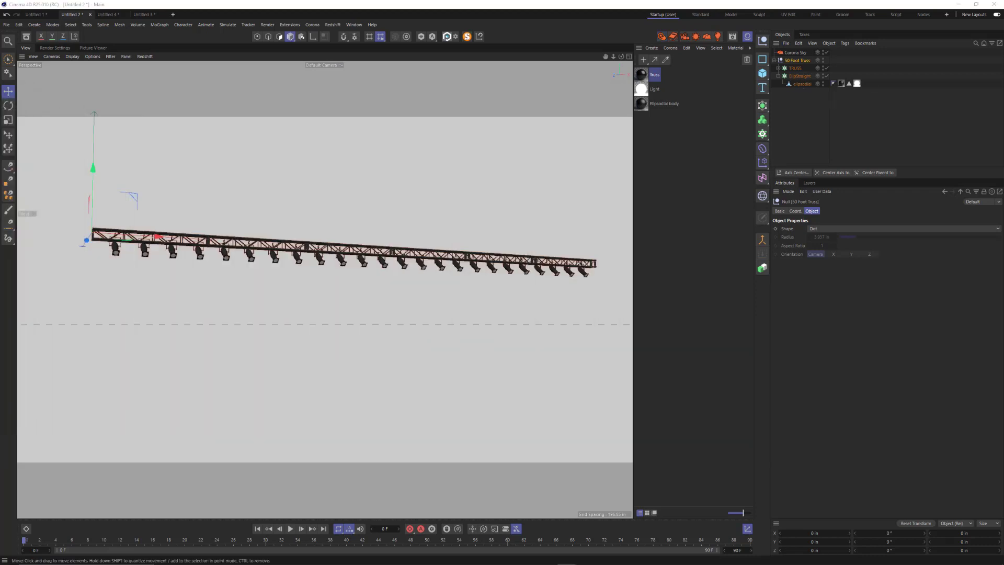
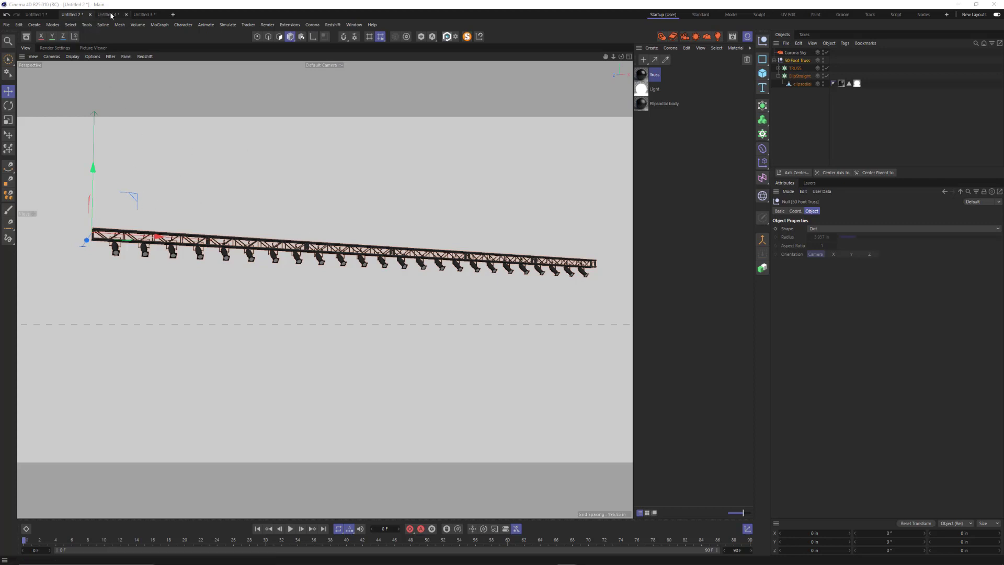
Check the Untitled 1 project, create a new project, add a cube and activate the Scale tool
click(37, 14)
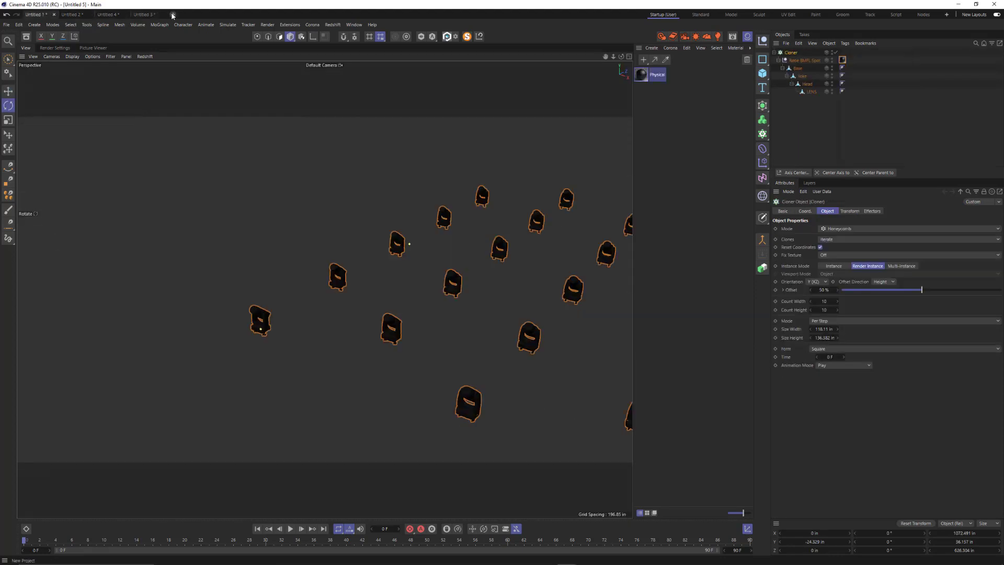
click(173, 14)
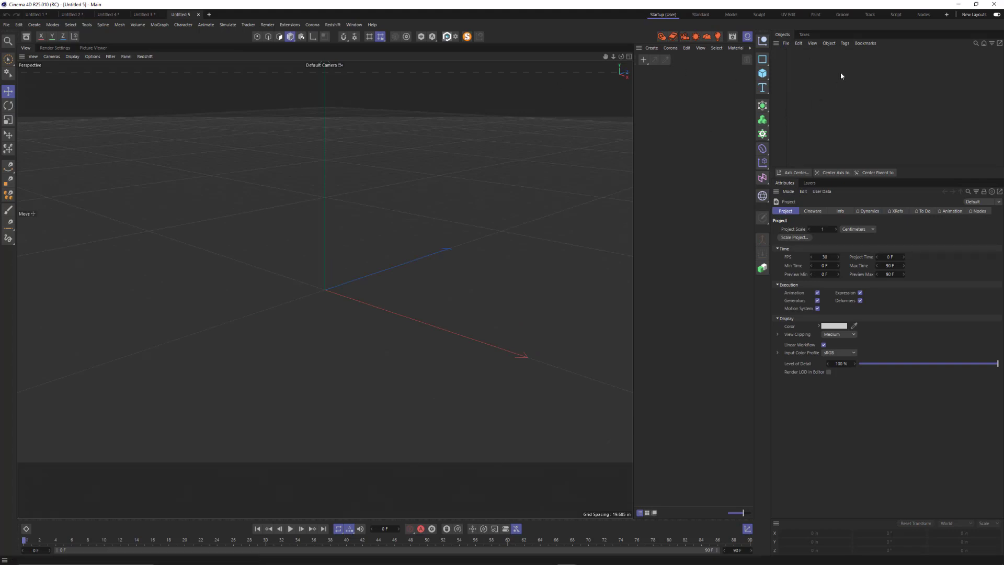
click(762, 73)
key(t)
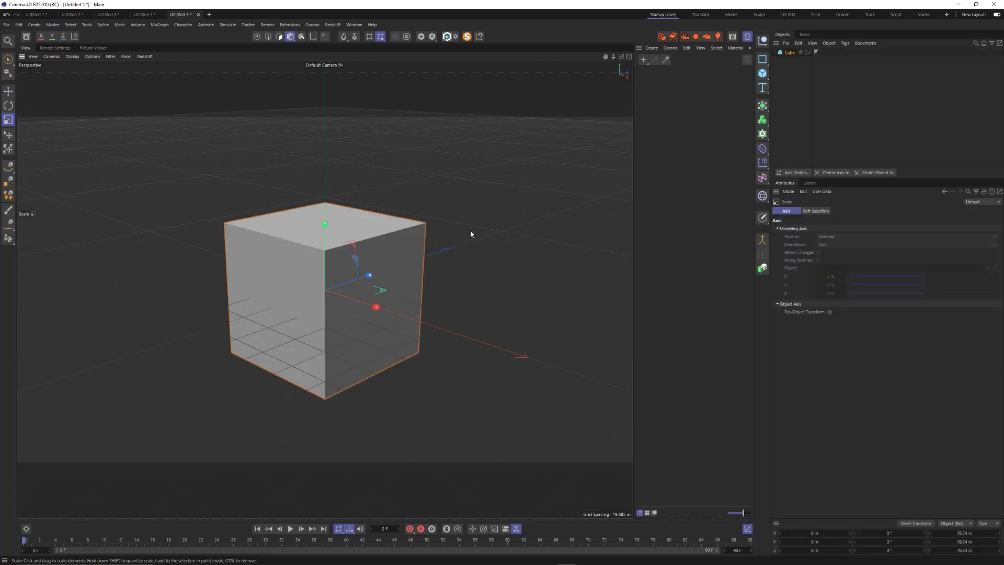
Examine the cube from several angles in the perspective view and review its object size properties
alt+drag(470, 233, 483, 215)
alt+drag(453, 254, 478, 239)
alt+drag(388, 252, 440, 204)
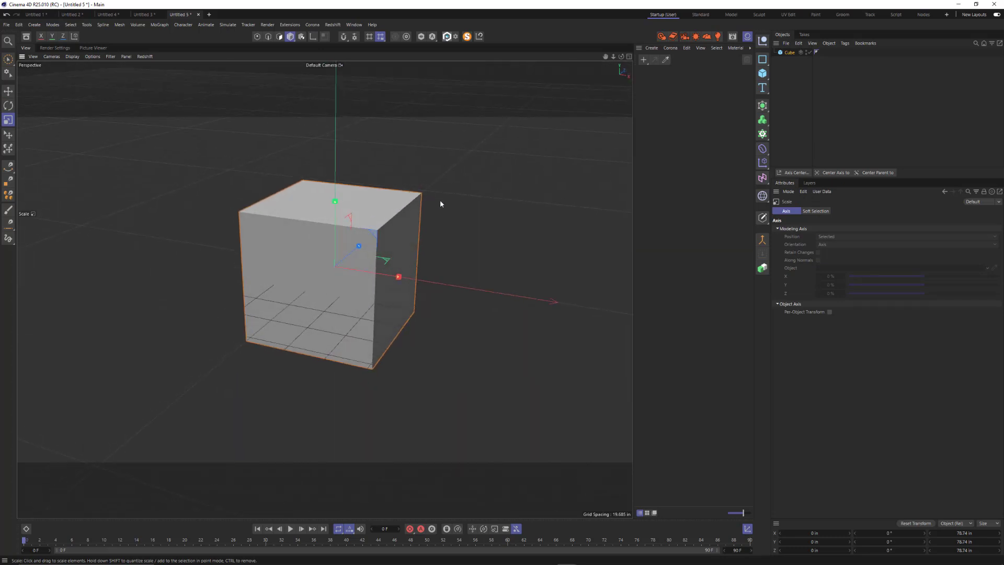
mouse_move(373, 238)
alt+mouse_down()
mouse_move(361, 246)
mouse_move(369, 242)
alt+mouse_up()
click(788, 54)
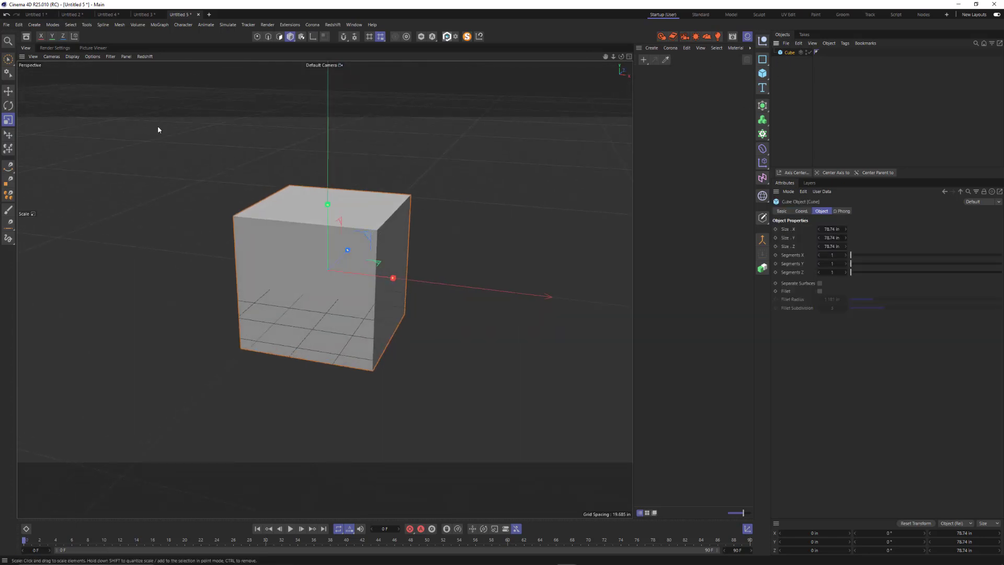
alt+drag(367, 236, 366, 239)
click(788, 52)
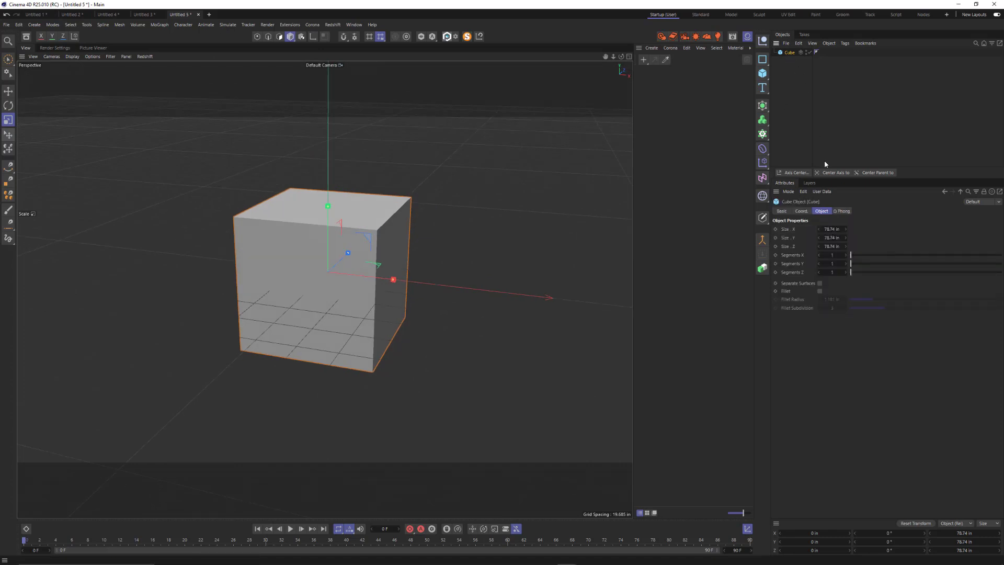
mouse_move(831, 229)
mouse_down()
mouse_move(819, 229)
mouse_move(832, 229)
mouse_up()
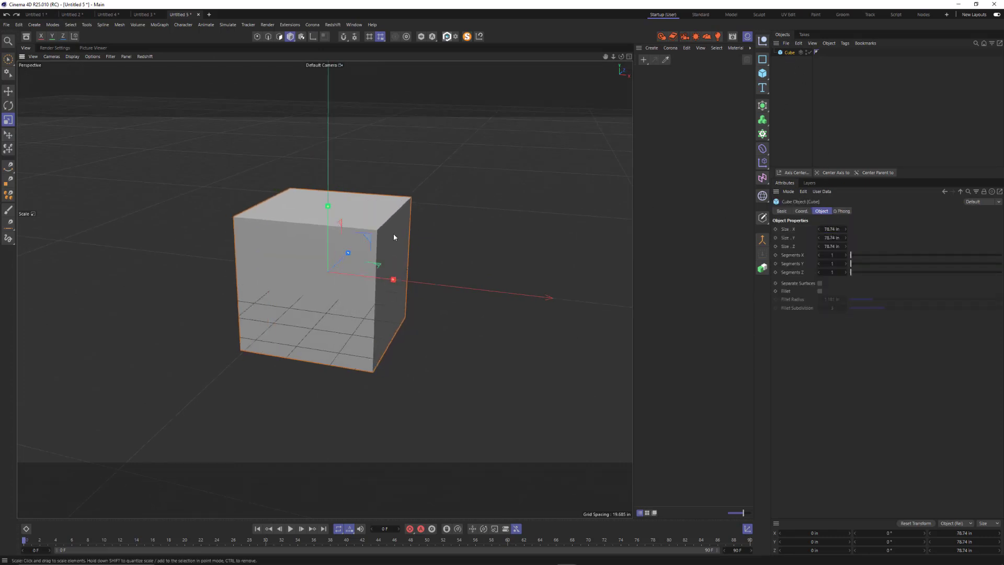
alt+drag(394, 237, 471, 166)
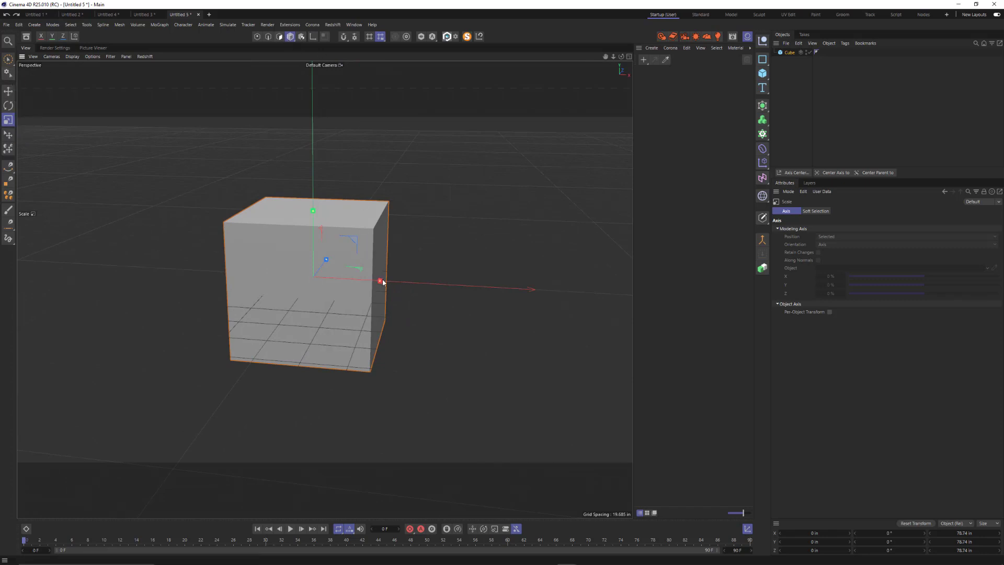
alt+drag(381, 283, 400, 250)
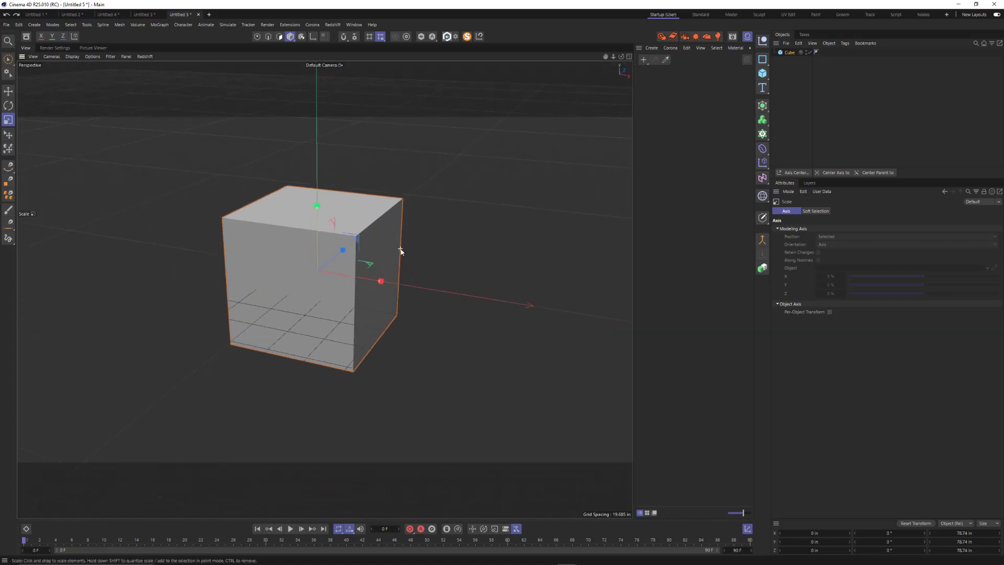
Close the Untitled 5 project without saving and create a new empty project
click(198, 14)
click(511, 315)
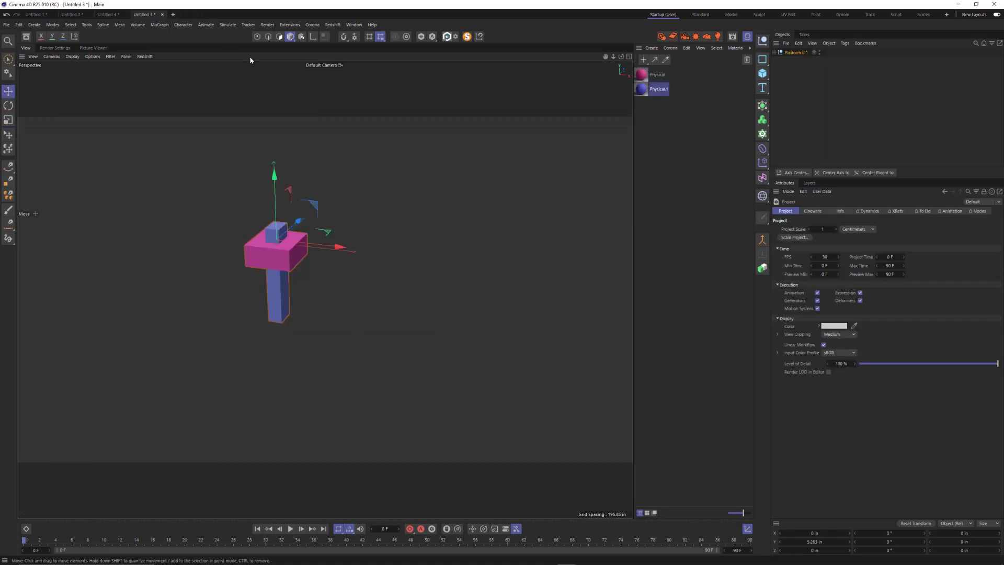
click(209, 14)
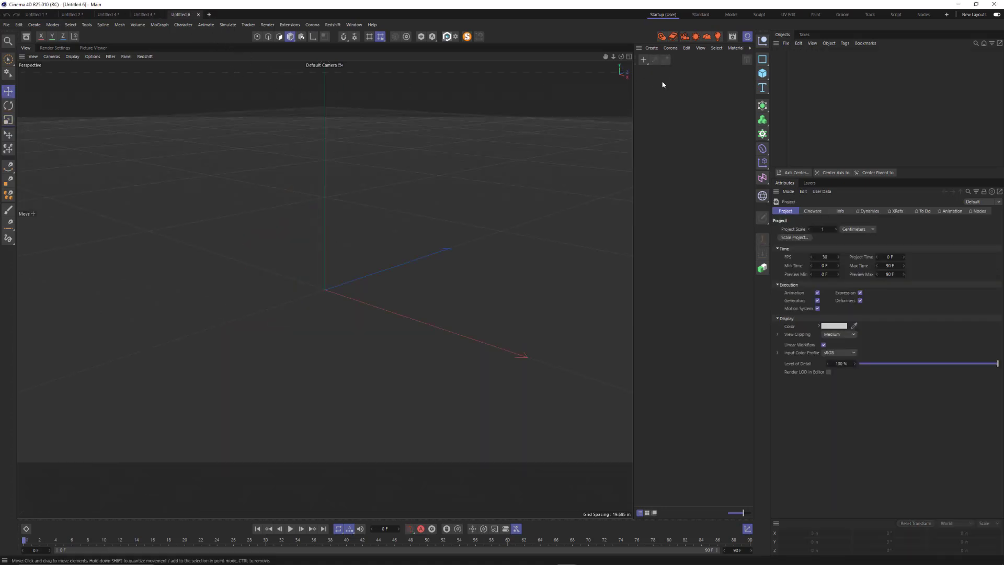
Add a cube and scale it uniformly to about 75.35 in per side
click(763, 73)
key(t)
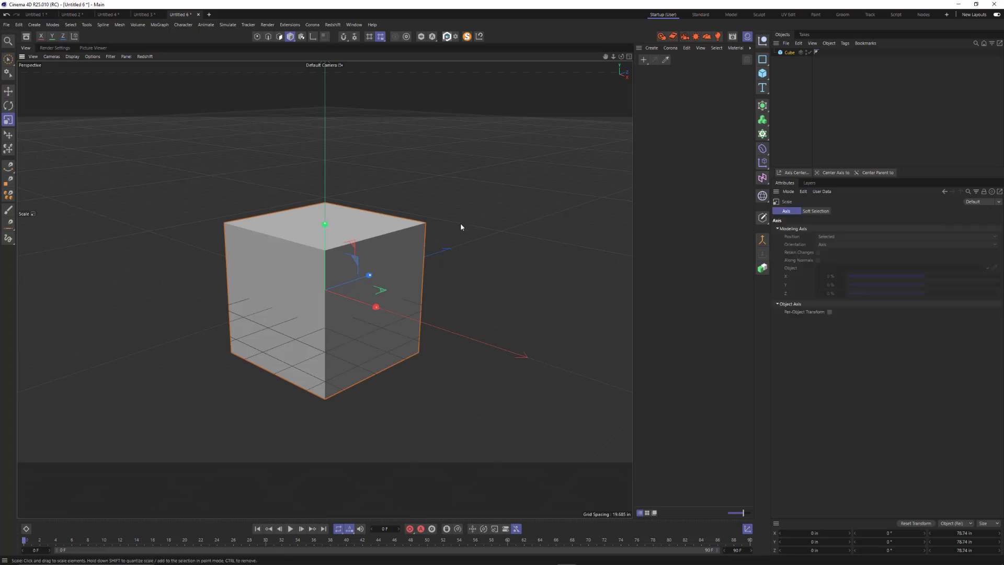
drag(461, 227, 425, 281)
scroll(425, 264, down, 3)
alt+middle_drag(397, 293, 386, 272)
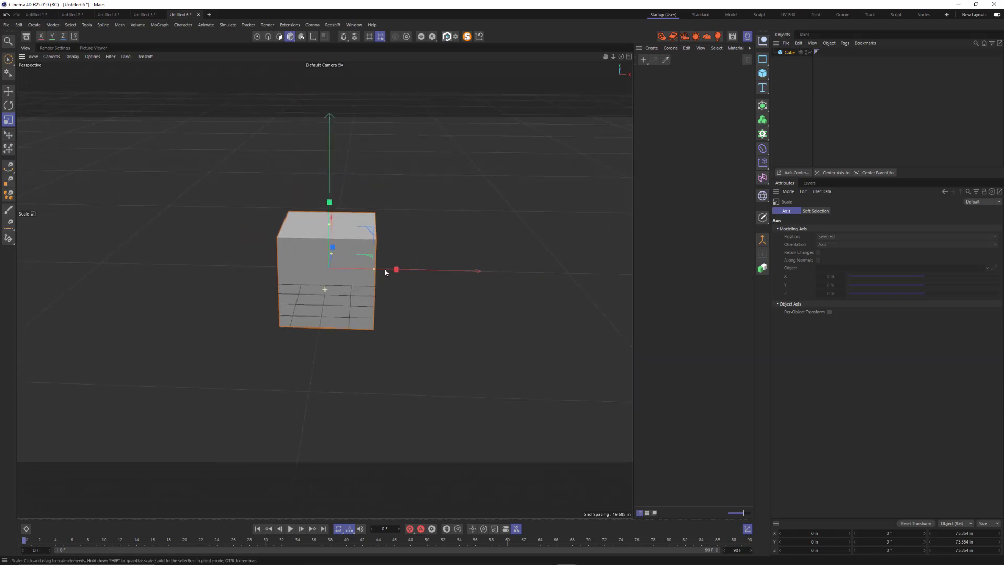
Hide the workplane grid in the perspective view using the viewport display filter
click(111, 57)
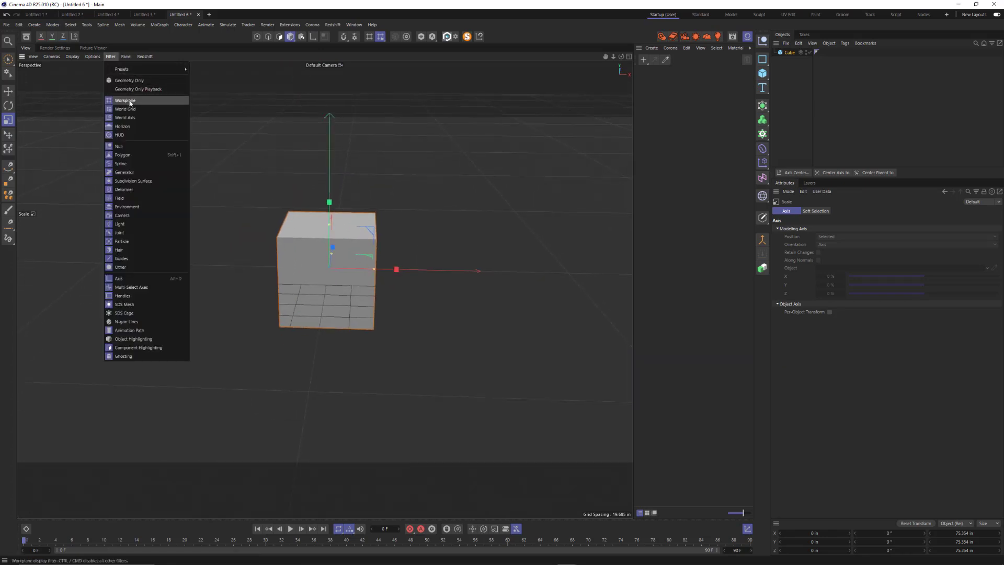
click(130, 102)
alt+drag(339, 229, 300, 229)
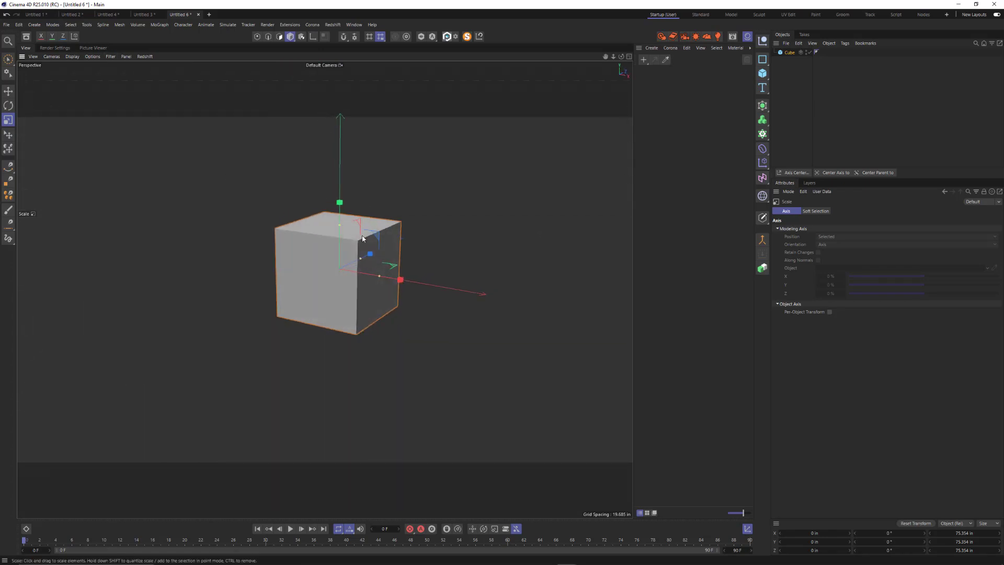
Add a Landscape object at the cube's position in the scene
alt+middle_drag(395, 232, 286, 223)
alt+right_drag(286, 222, 186, 259)
alt+middle_drag(279, 253, 221, 267)
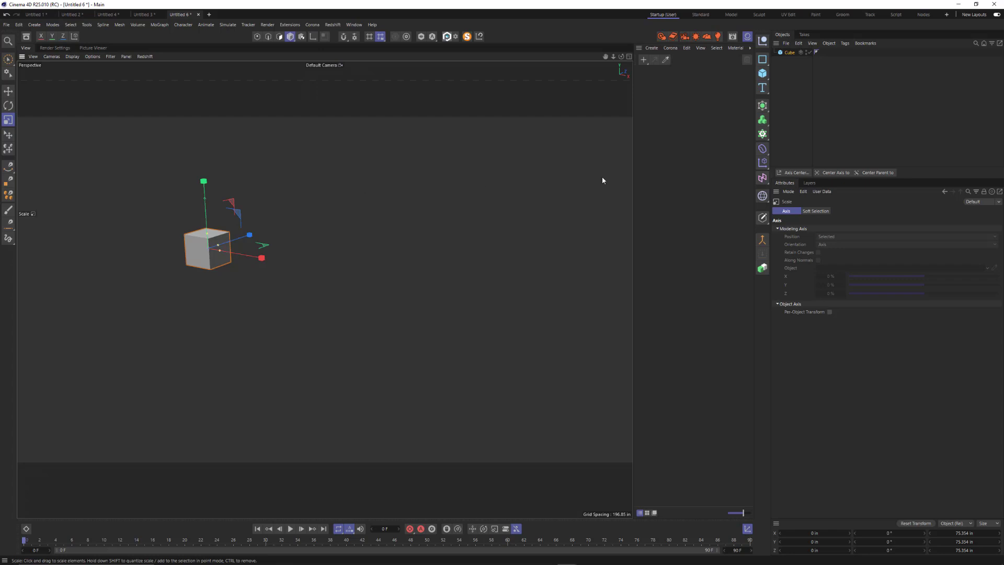
click(765, 76)
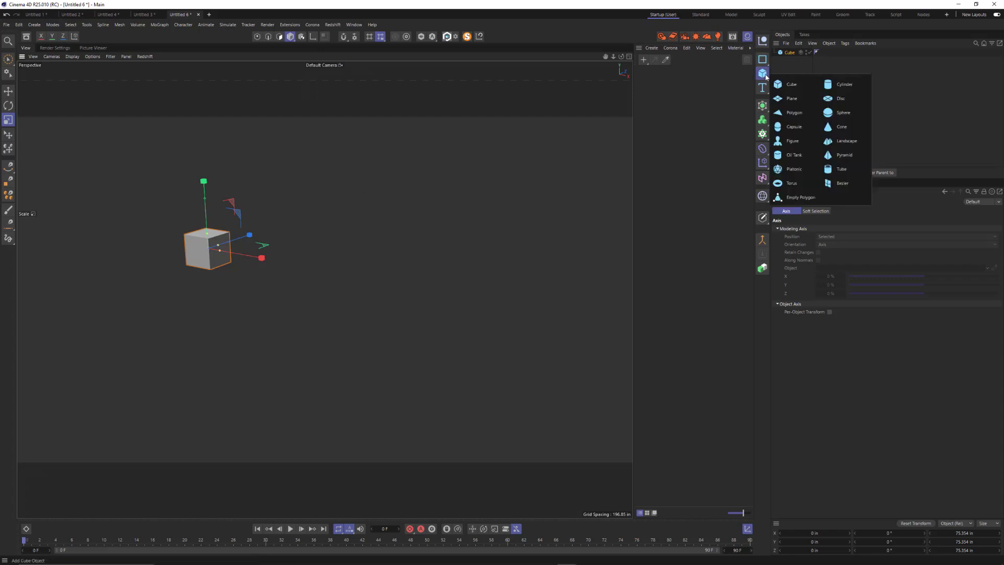
click(847, 141)
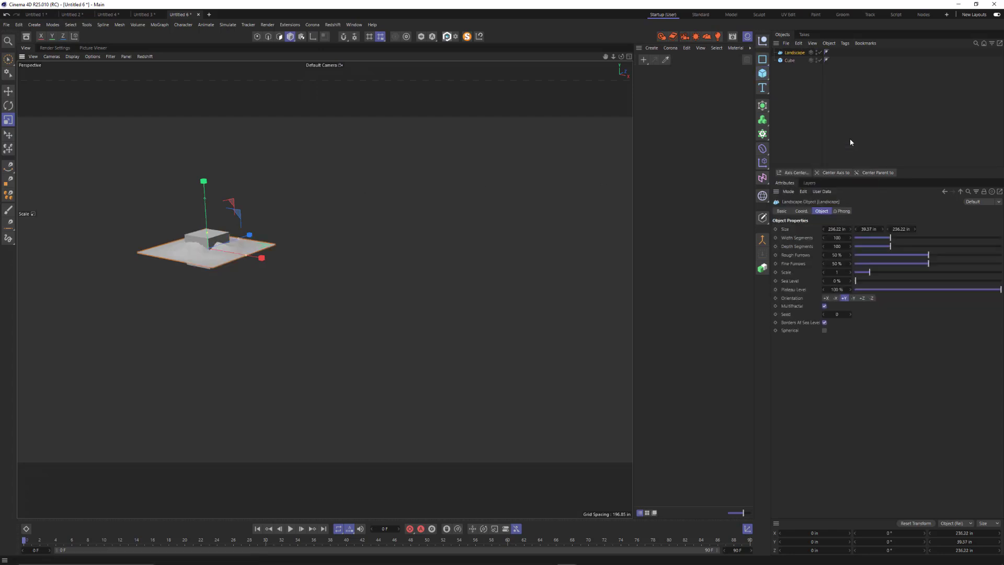
Move the cube about 203 in upward along Y so it floats above the landscape
click(791, 60)
key(e)
drag(205, 181, 216, 108)
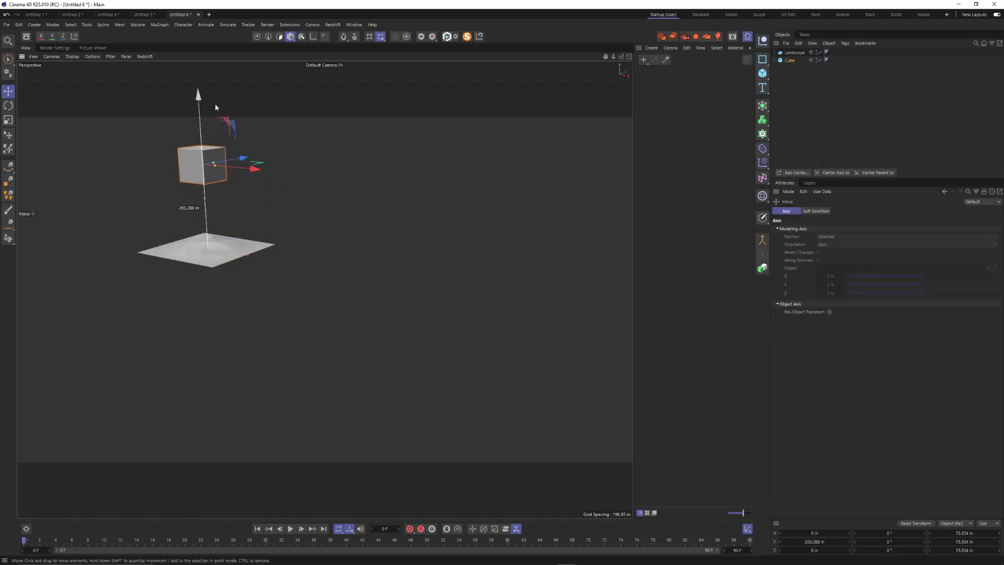
Enlarge the landscape's footprint to about 1689 in along X and 1905 in along Z
click(796, 53)
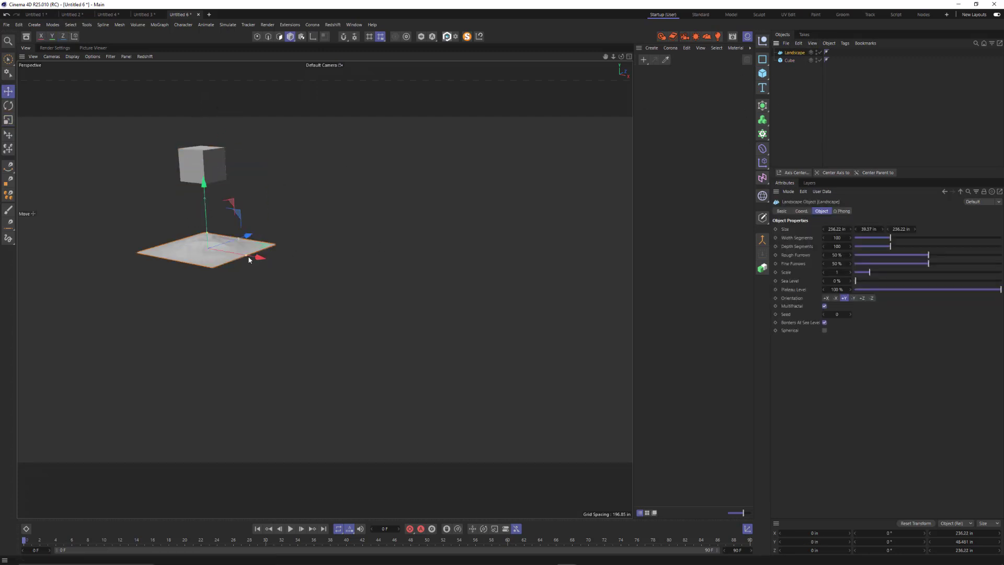
drag(249, 260, 570, 312)
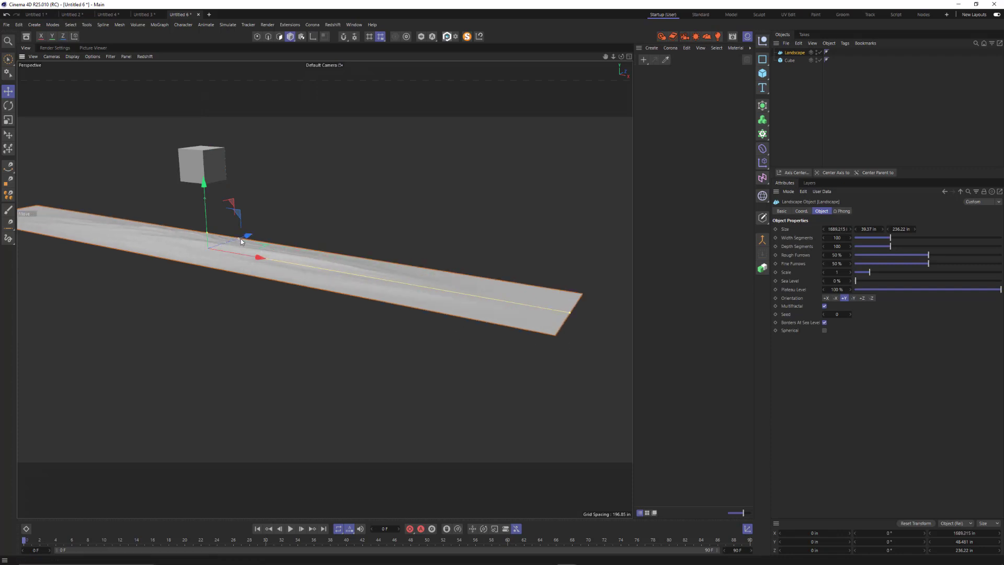
drag(240, 238, 371, 156)
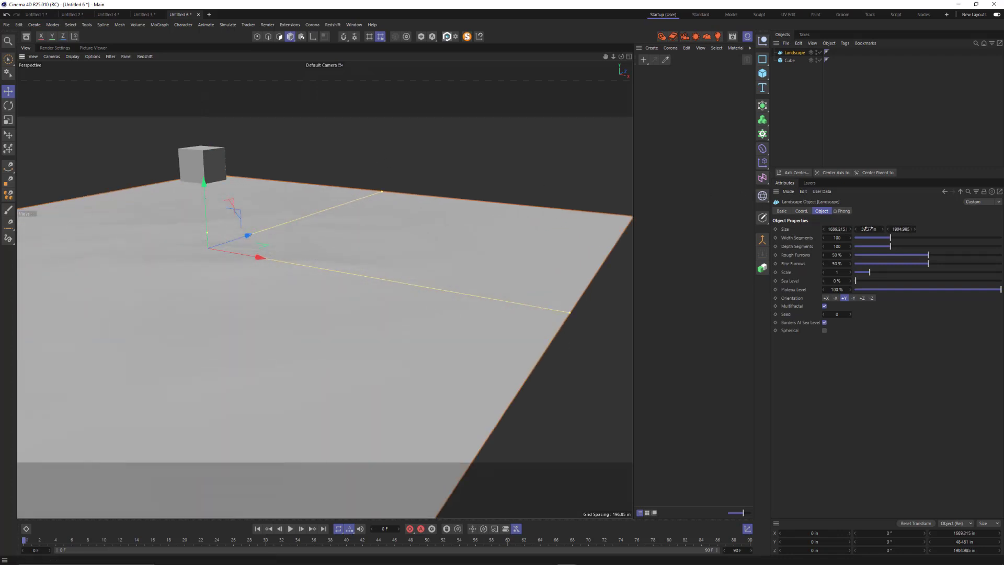
Try a landscape height of about 2194 in, and settle on a height of about 229 in
drag(869, 229, 989, 228)
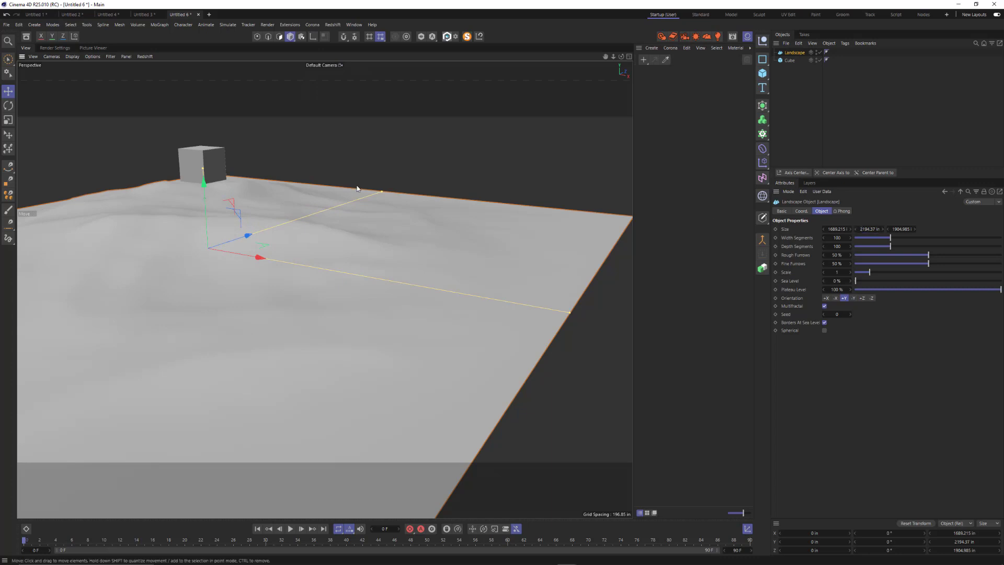
scroll(358, 189, down, 5)
alt+middle_drag(470, 215, 508, 316)
scroll(507, 267, down, 6)
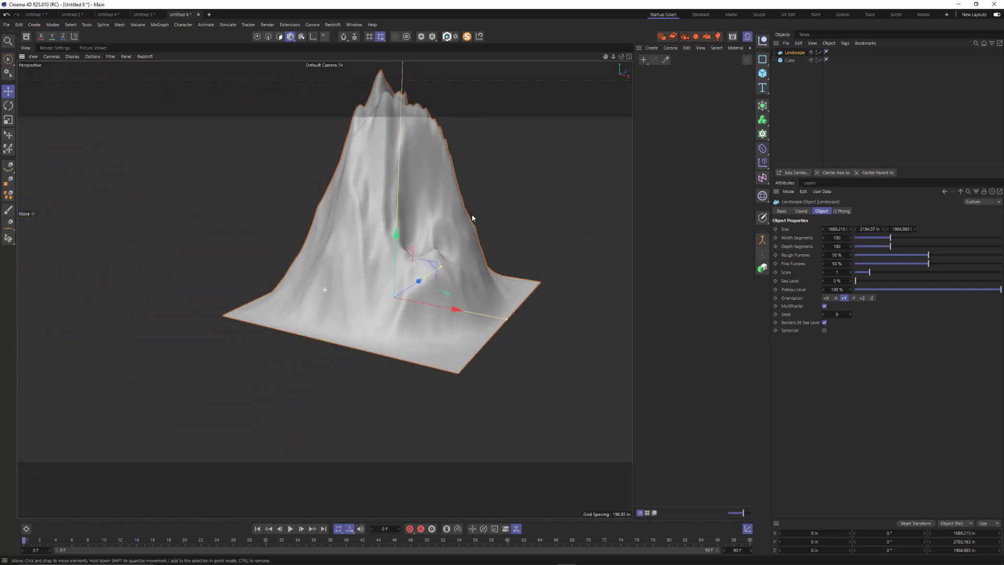
alt+middle_drag(473, 218, 456, 242)
mouse_move(883, 229)
mouse_down()
mouse_move(727, 229)
mouse_move(881, 229)
mouse_up()
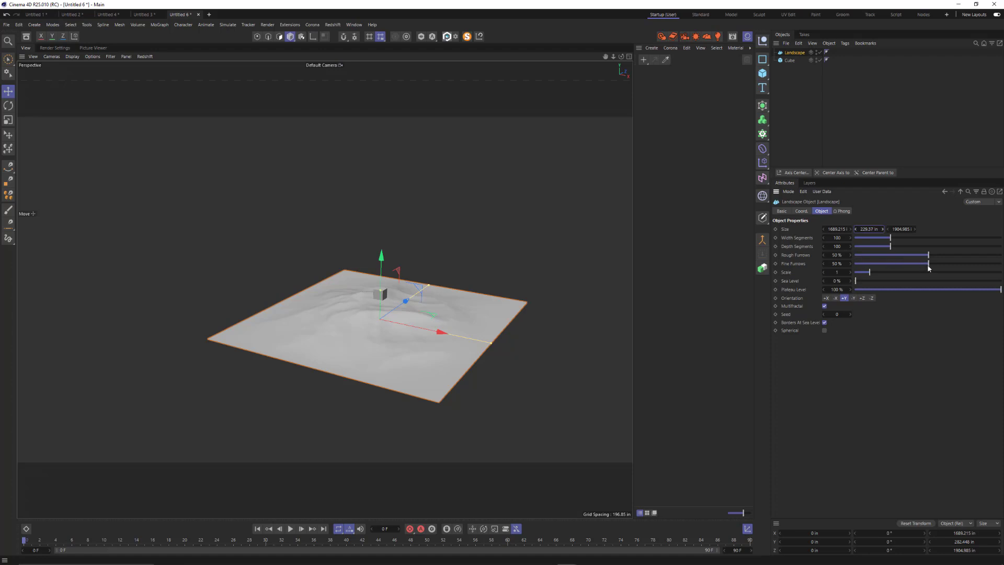
text(2)
drag(385, 331, 421, 325)
key(ctrl+z)
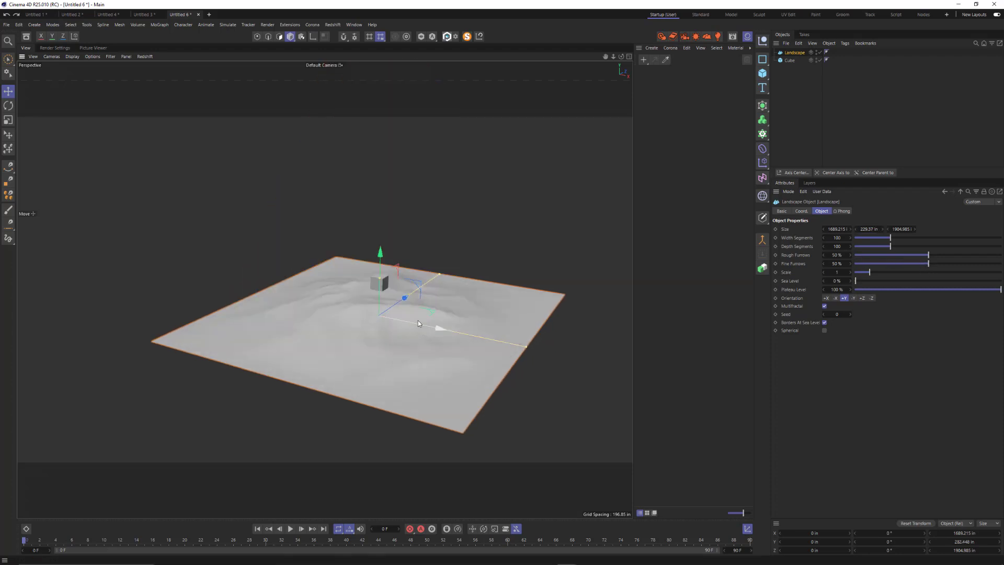
Raise the cube above the landscape along the Y axis to about 405 in
drag(366, 304, 444, 289)
alt+right_drag(444, 292, 508, 287)
alt+middle_drag(324, 287, 190, 270)
alt+right_drag(421, 265, 360, 292)
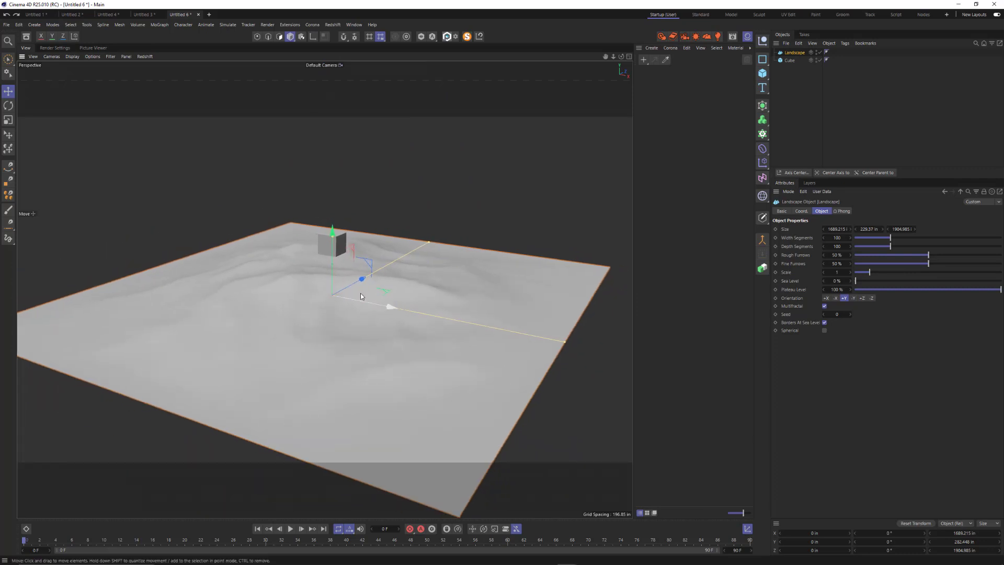
click(790, 60)
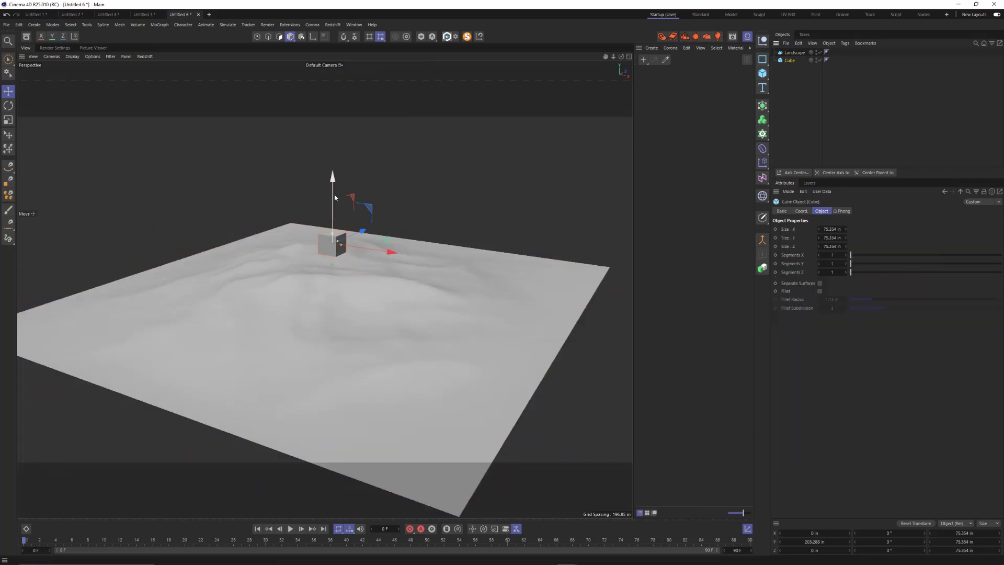
drag(335, 195, 342, 138)
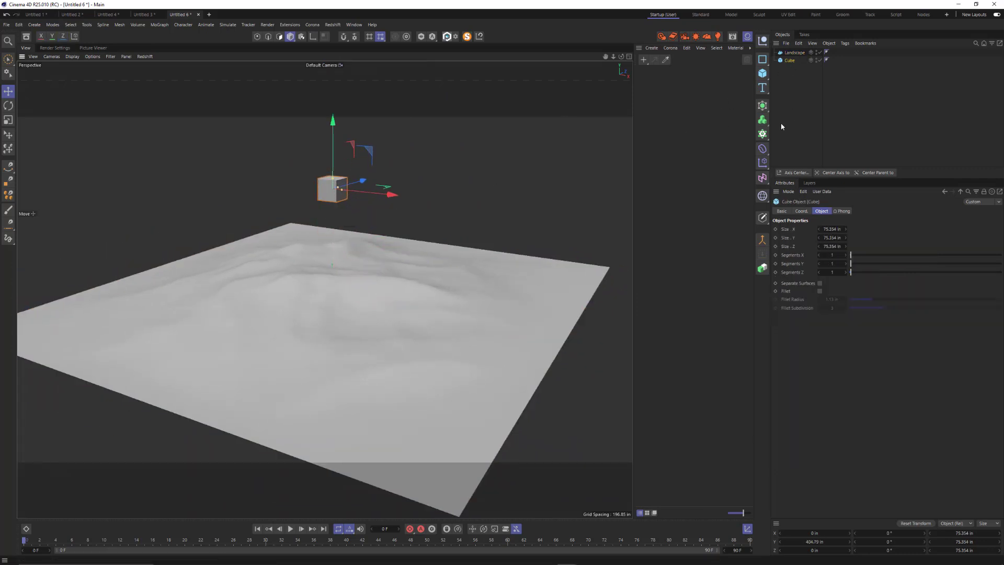
Clone the cube with a new Cloner, raise it to about 350 in, and widen the grid's X spacing to about 120 in
click(762, 134)
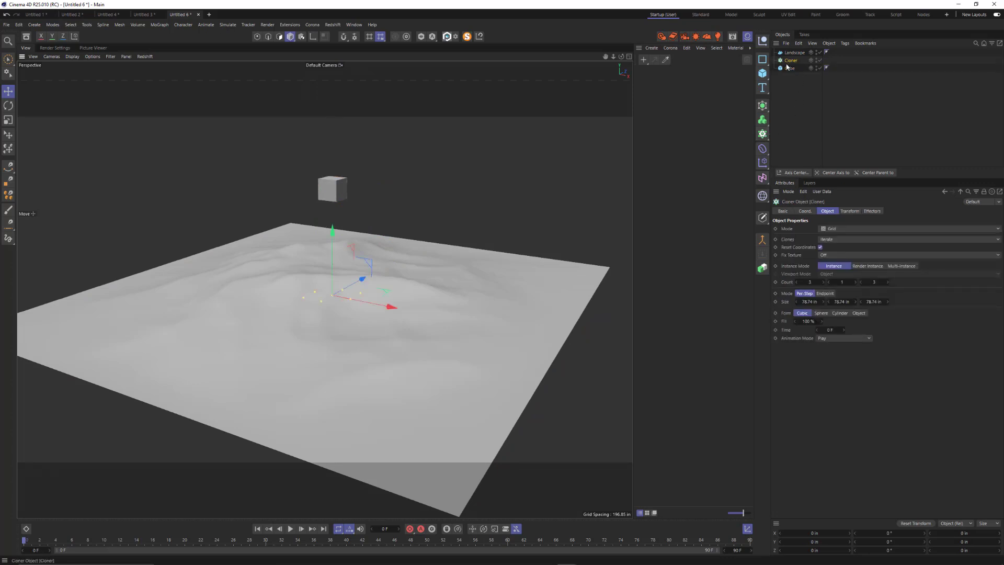
drag(787, 66, 791, 61)
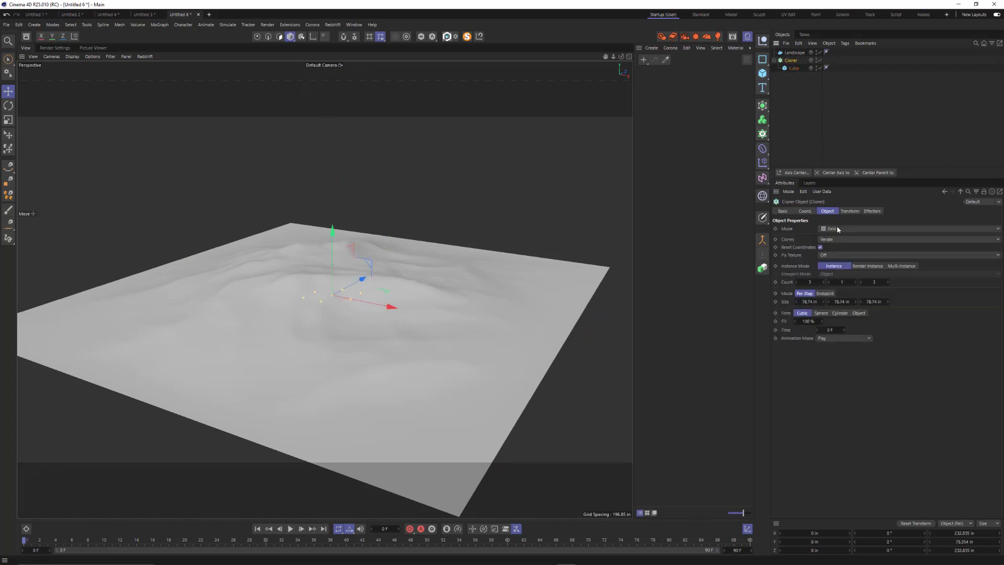
drag(332, 231, 334, 183)
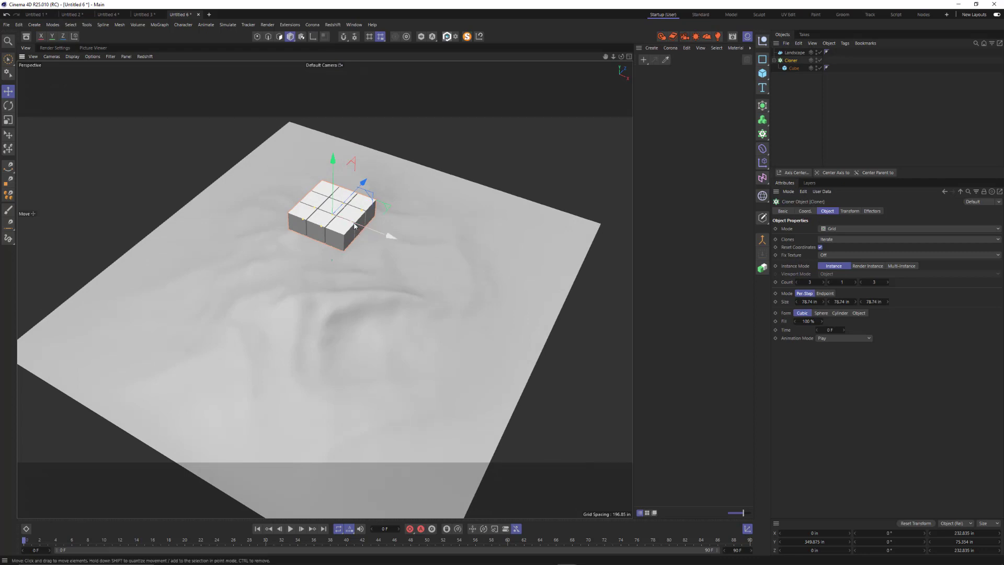
drag(355, 226, 380, 233)
Set the Cloner's mode to Object and assign the Landscape as its distribution object
click(843, 229)
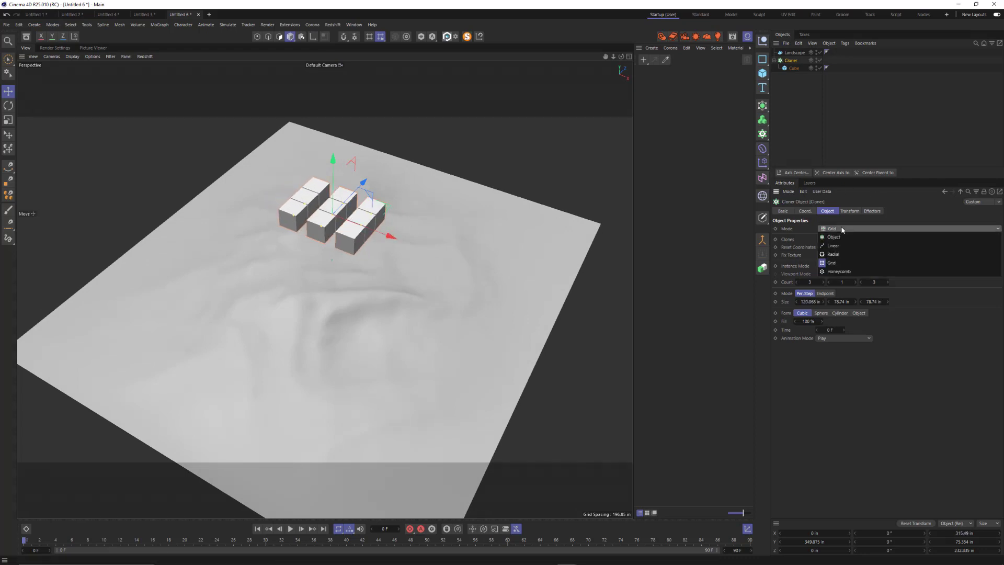
click(852, 236)
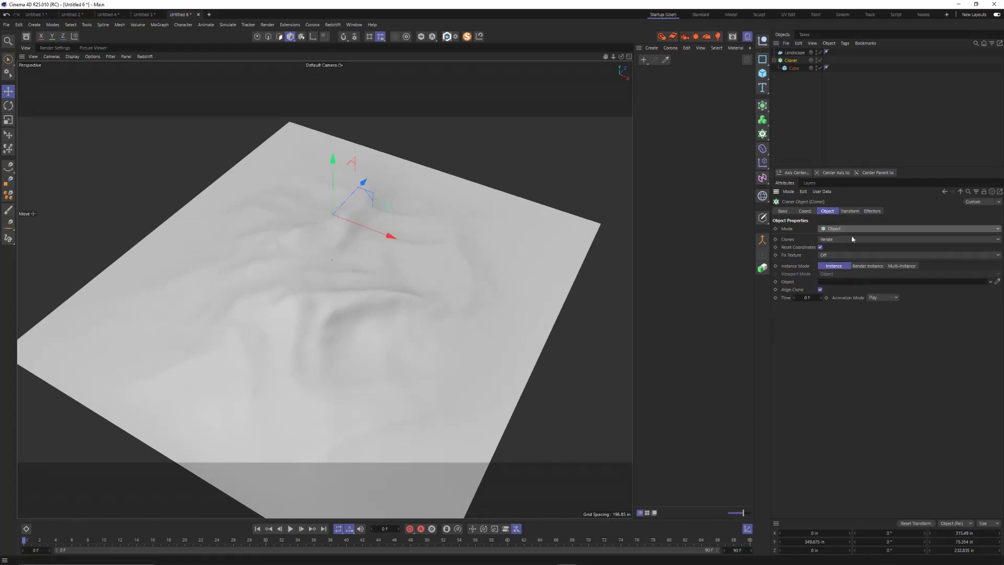
alt+drag(353, 325, 362, 254)
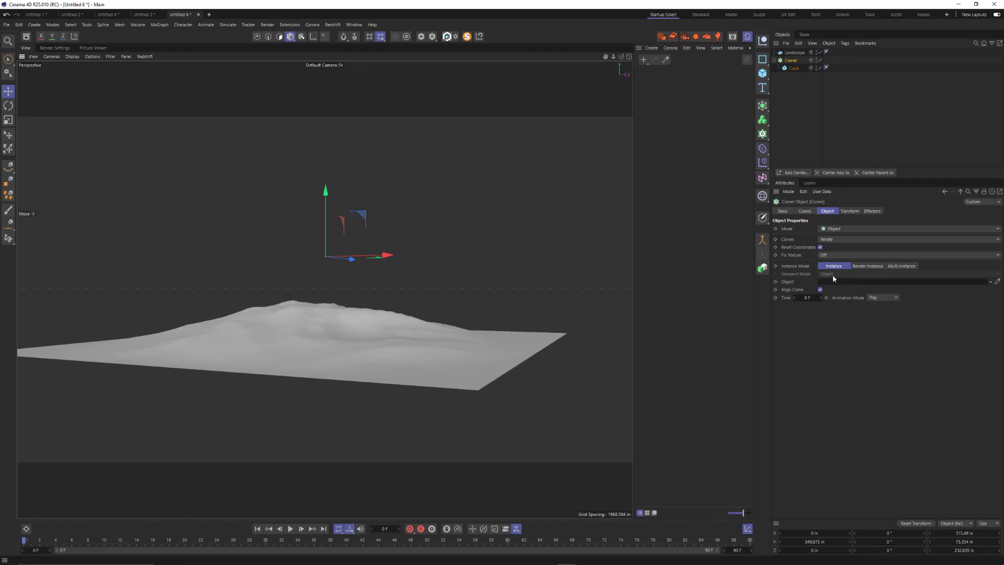
click(798, 52)
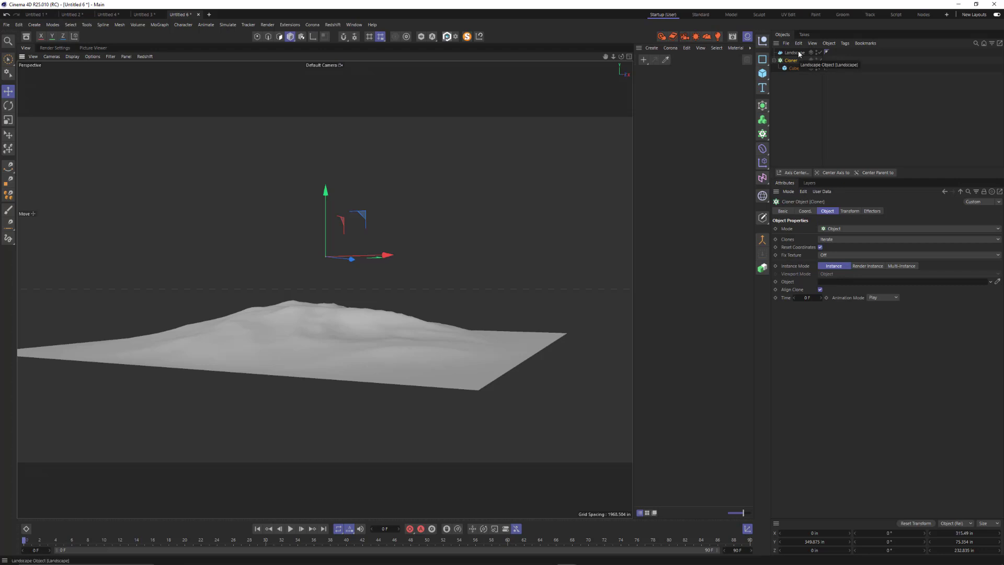
drag(798, 52, 851, 284)
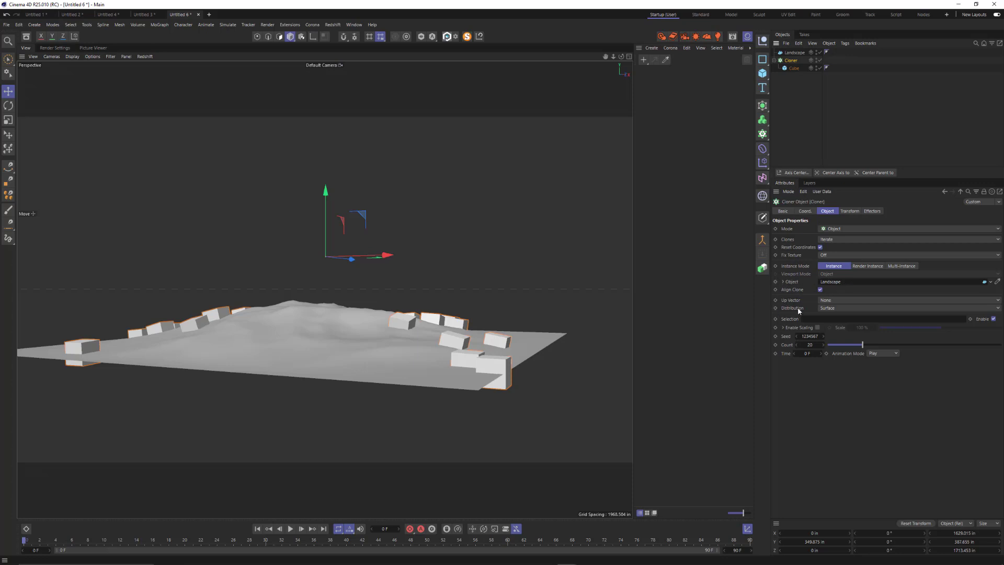
Set the Cloner's clone count on the landscape surface to 33
mouse_move(343, 297)
alt+mouse_down()
mouse_move(316, 338)
mouse_move(364, 322)
mouse_move(390, 281)
mouse_move(369, 290)
mouse_move(397, 282)
alt+mouse_up()
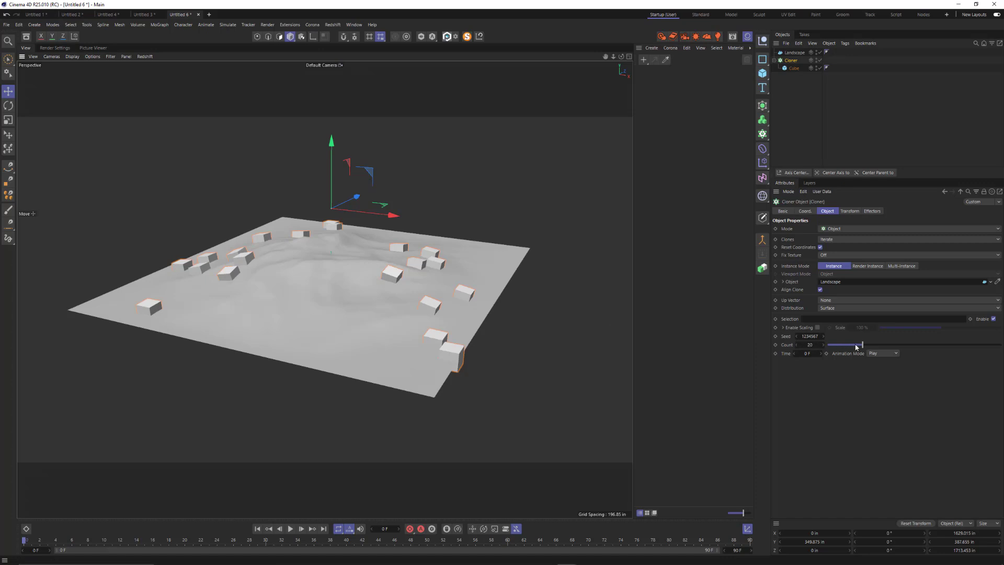
drag(856, 346, 885, 348)
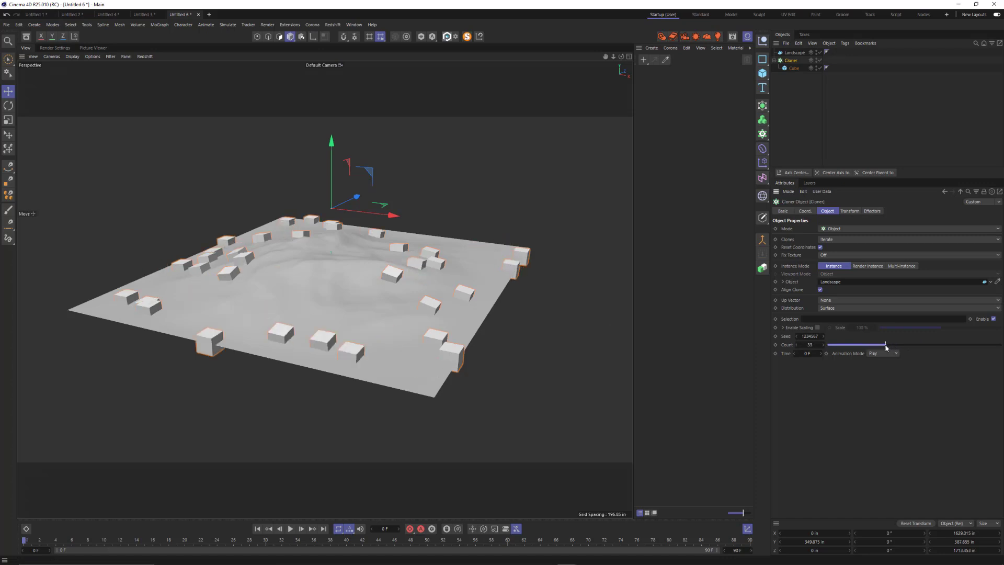
alt+drag(451, 305, 265, 333)
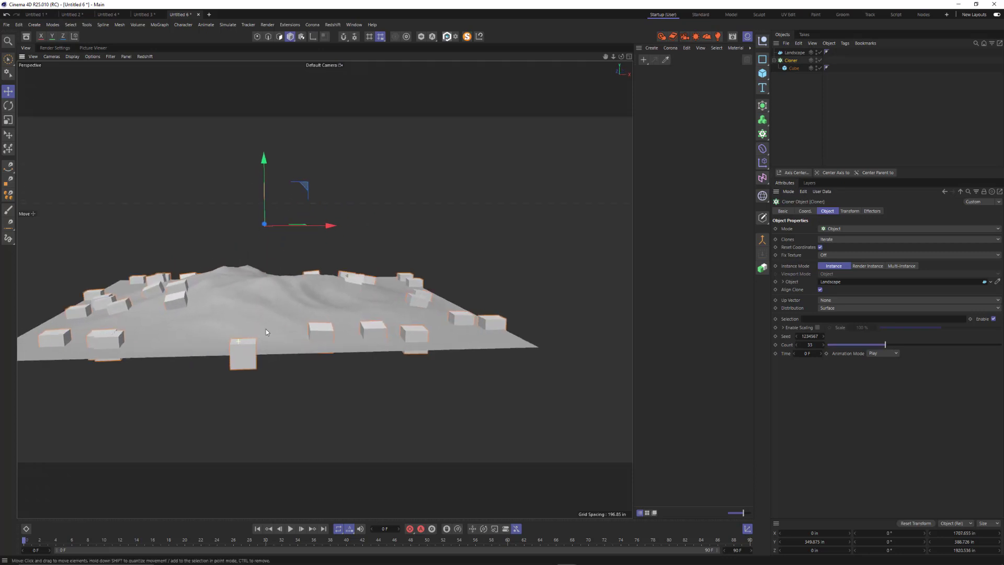
alt+right_drag(265, 329, 258, 342)
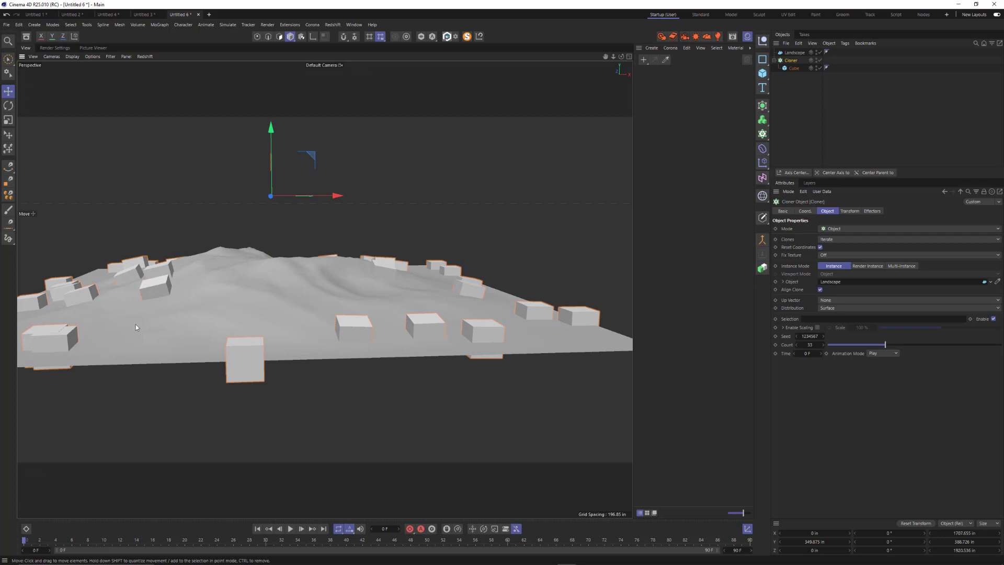
Offset the clones by about 28 in along Z in the Cloner's transform so they sit higher on the landscape
alt+drag(400, 295, 353, 251)
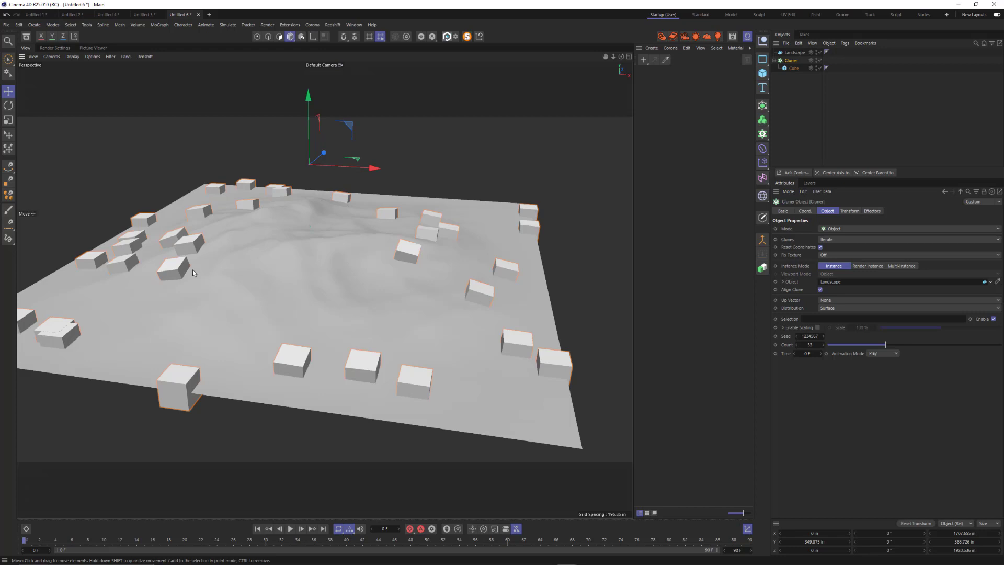
alt+drag(463, 294, 313, 307)
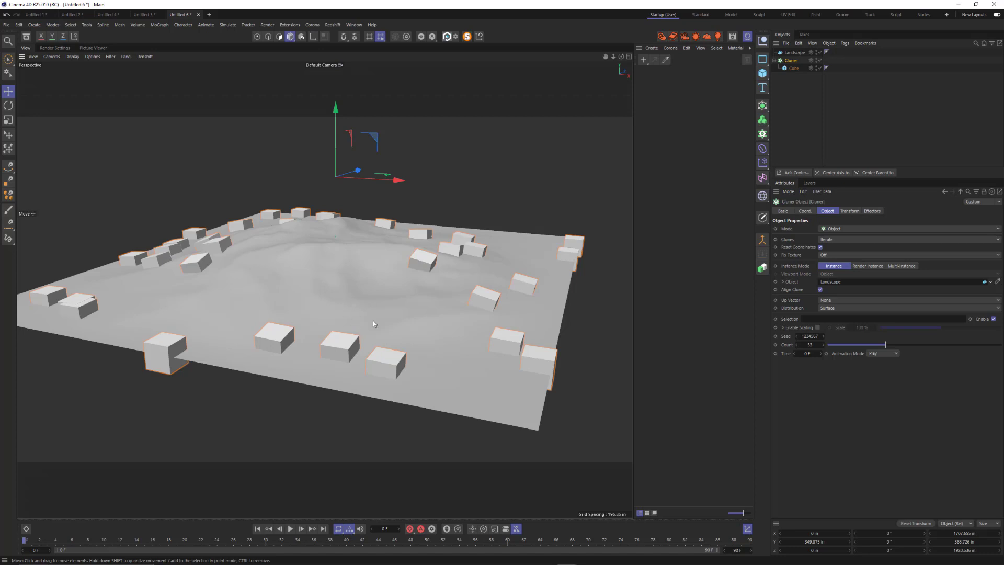
click(850, 211)
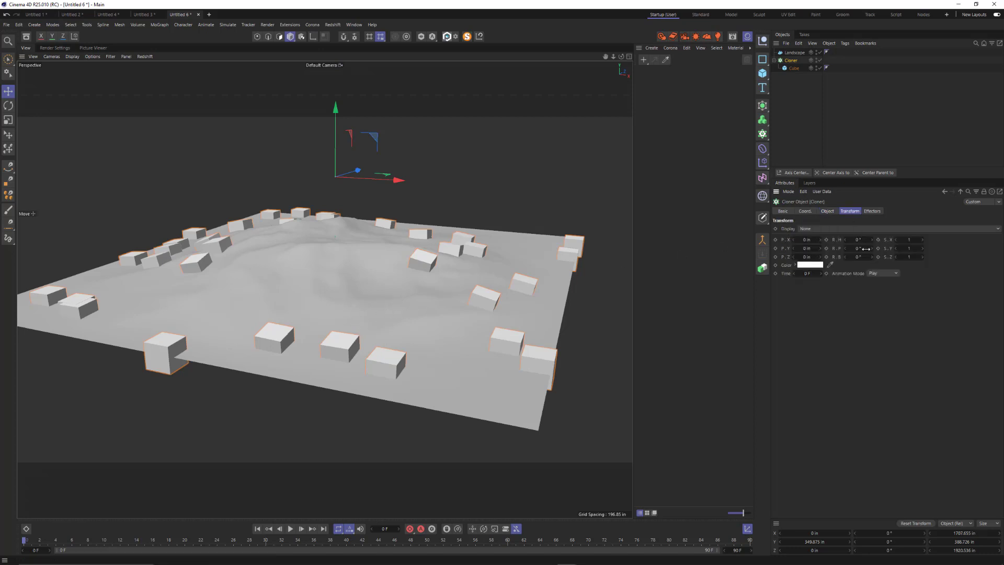
drag(806, 239, 806, 257)
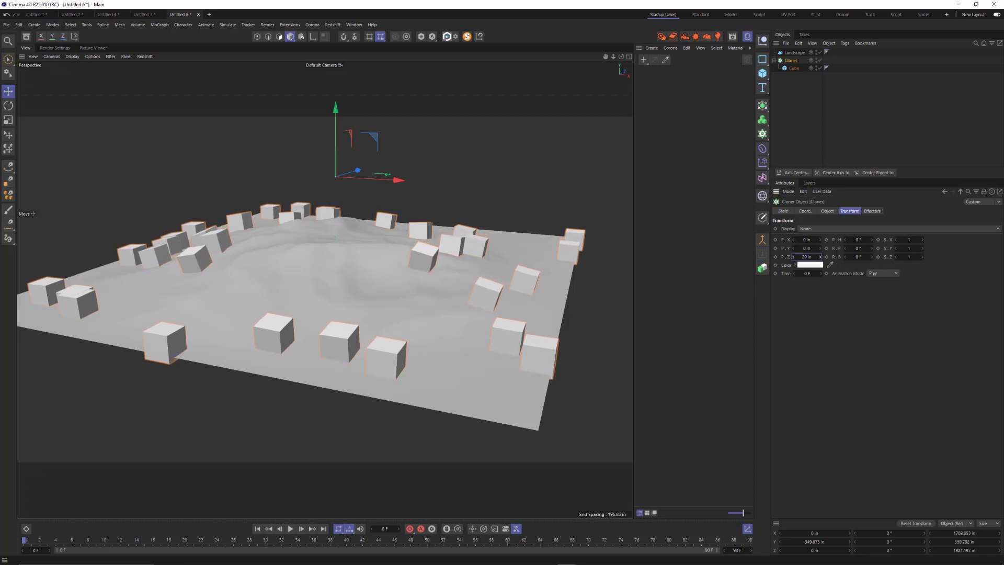
Scale the source cube uniformly to about 65 in per side and reduce its X size to about 57 in
click(794, 68)
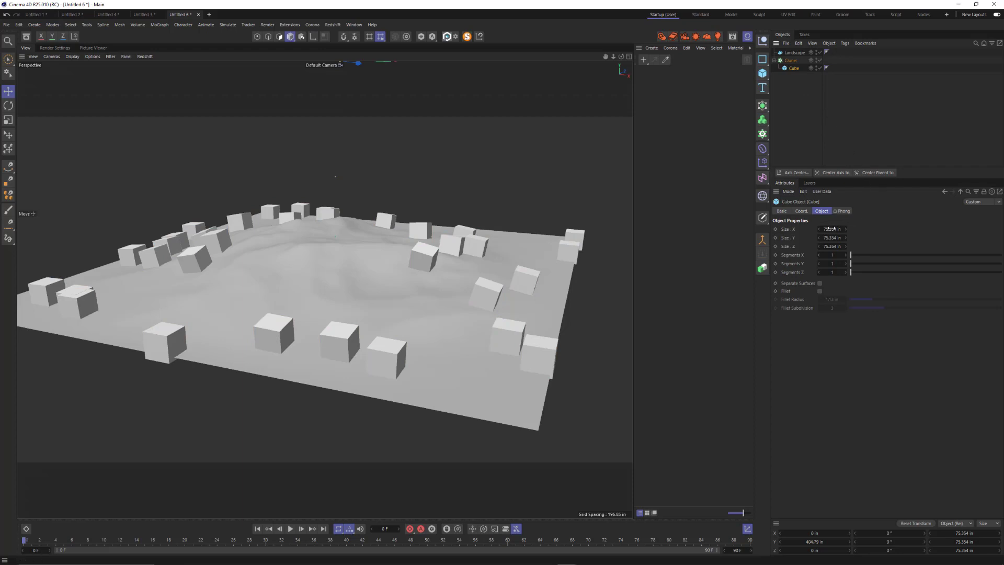
key(t)
click(795, 69)
drag(523, 167, 491, 245)
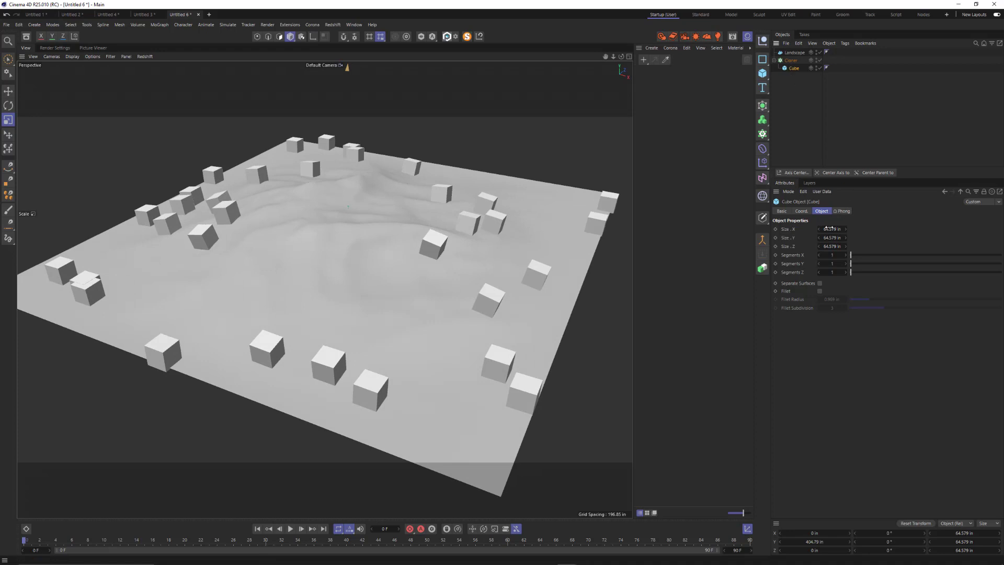
drag(829, 228, 823, 177)
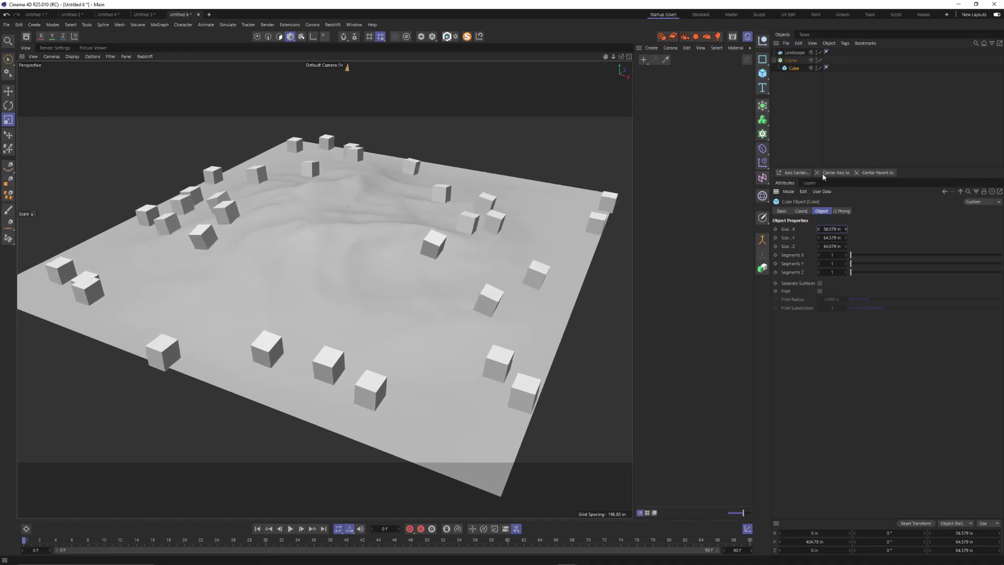
Set the Cloner's instance mode to Render Instance and its distribution to Polygon Center
click(790, 60)
click(825, 212)
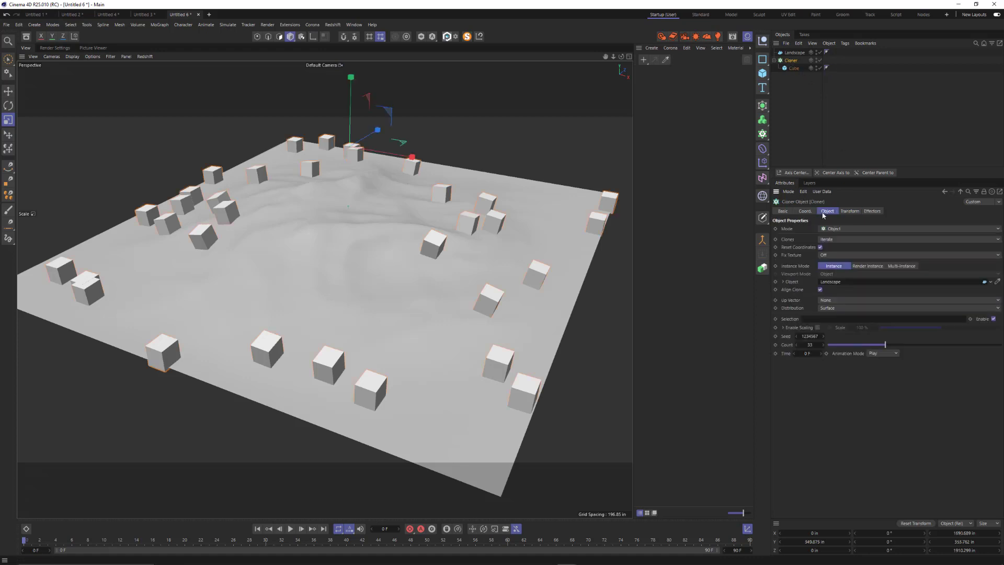
click(866, 266)
mouse_move(428, 265)
alt+mouse_down()
mouse_move(405, 237)
mouse_move(429, 212)
mouse_move(412, 284)
mouse_move(431, 264)
mouse_move(405, 284)
mouse_move(331, 283)
mouse_move(397, 262)
mouse_move(376, 254)
mouse_move(384, 252)
alt+mouse_up()
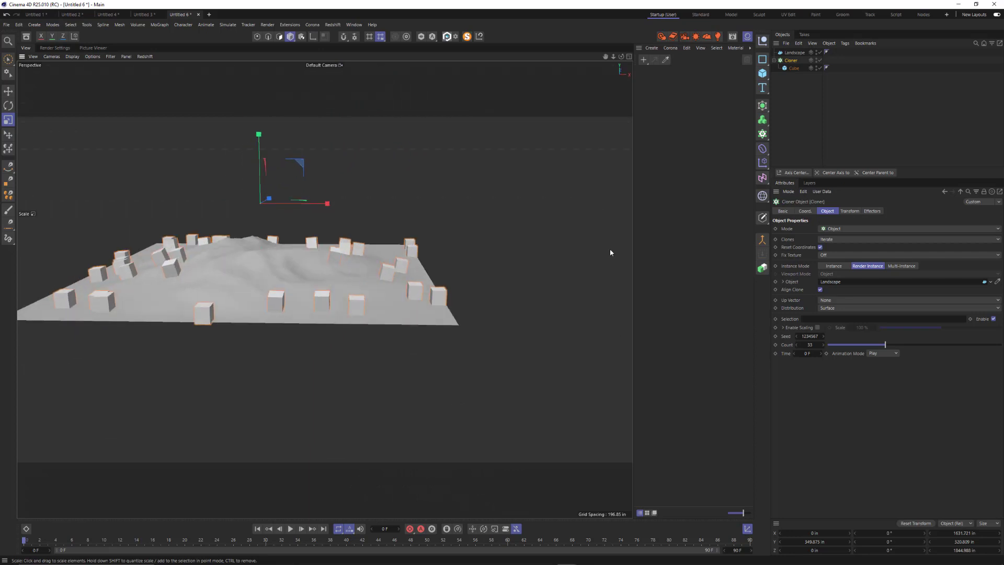
click(833, 309)
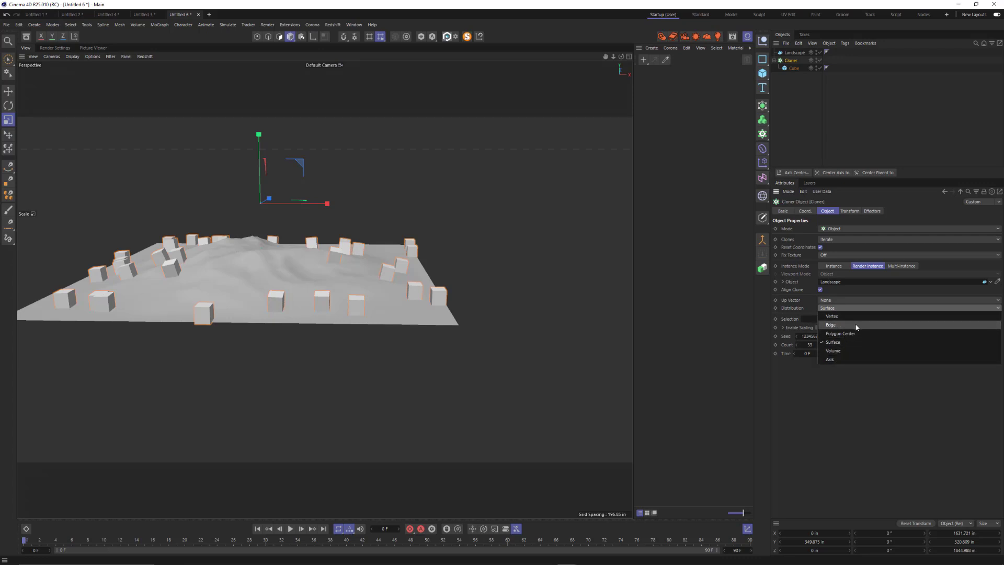
click(851, 333)
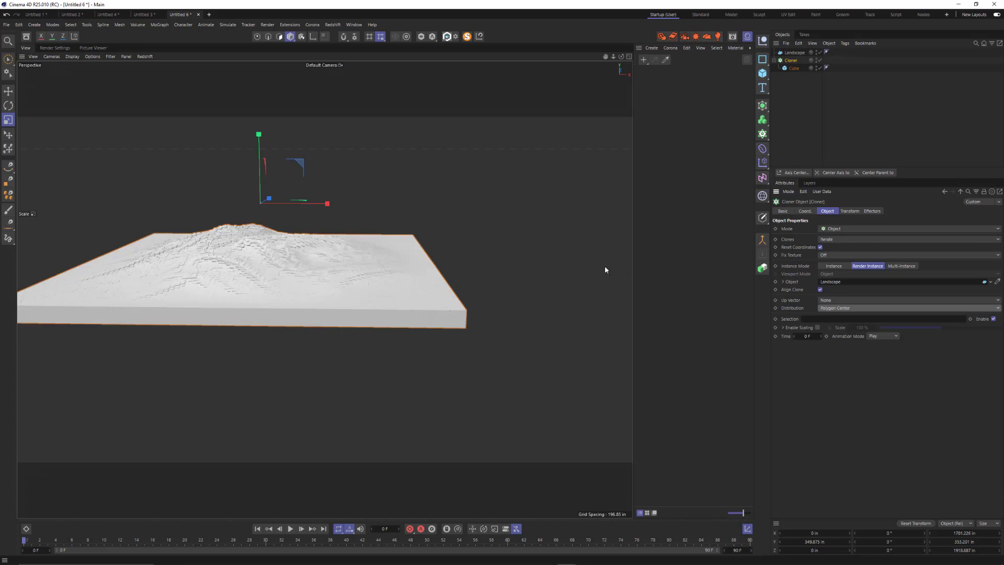
Scale the source cube down to about 7.4 by 8.4 by 8.4 in so the clones stand apart
alt+drag(394, 265, 312, 287)
alt+right_drag(299, 285, 369, 264)
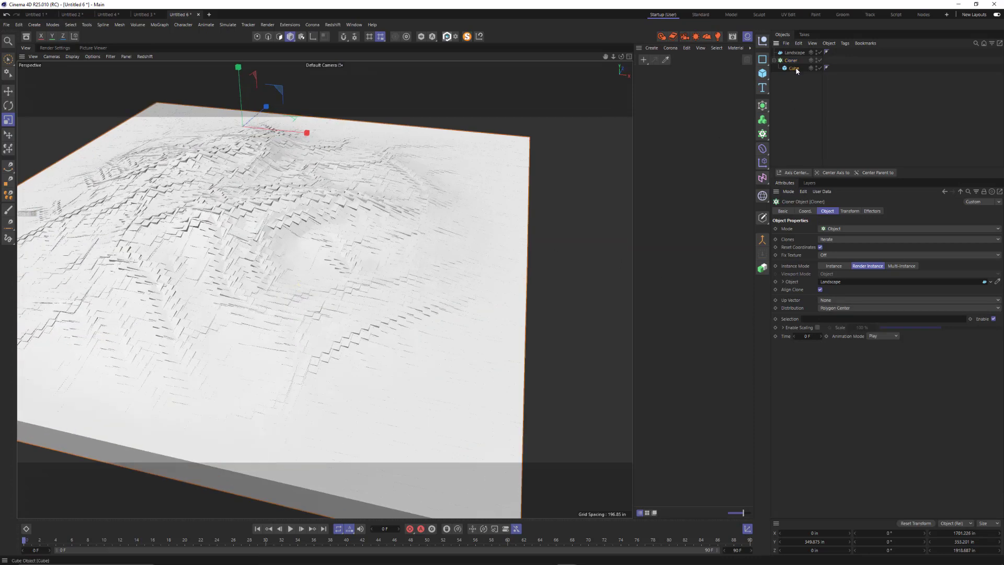
click(535, 190)
drag(528, 178, 258, 254)
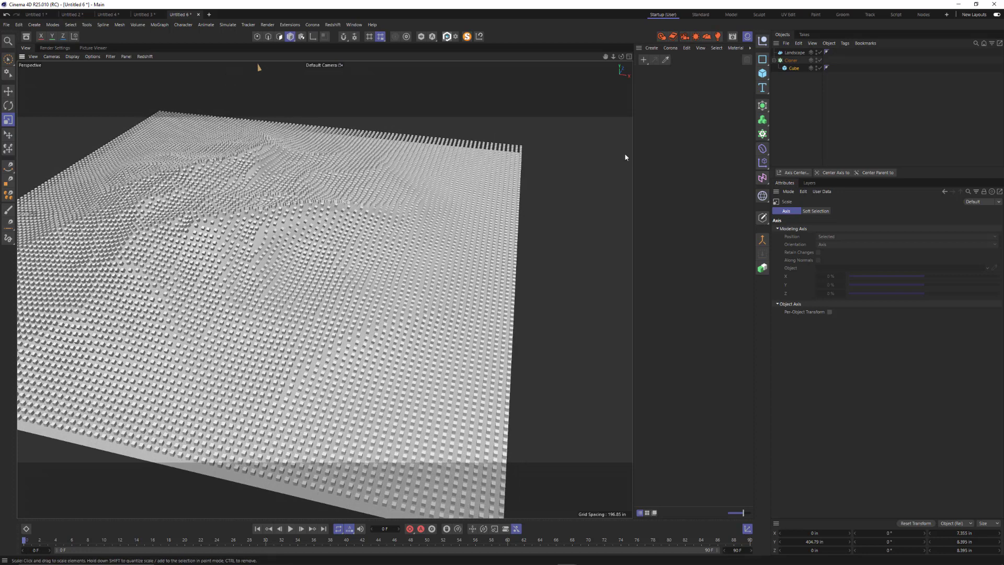
Disable the Cloner and display the landscape shaded with its polygon lines
click(819, 61)
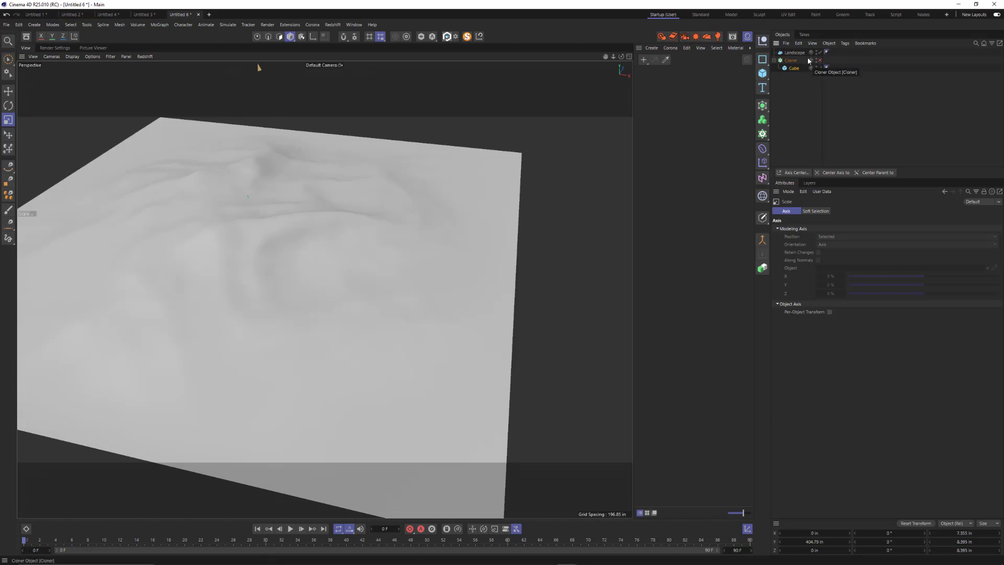
key(n)
key(b)
mouse_move(335, 239)
alt+mouse_down()
mouse_move(290, 262)
mouse_move(343, 188)
mouse_move(309, 249)
alt+mouse_up()
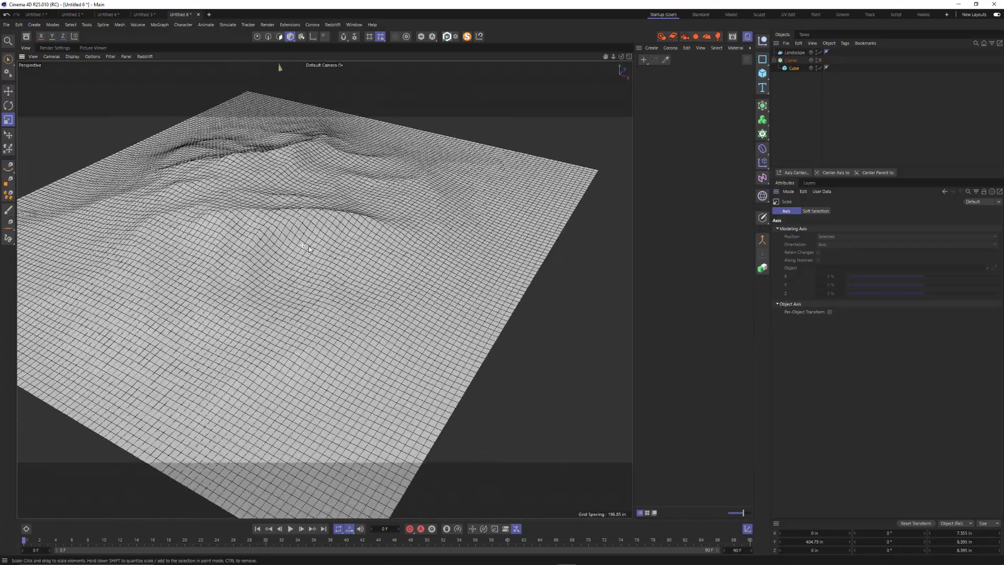
Reduce the landscape to 25 width segments and 17 depth segments
click(795, 53)
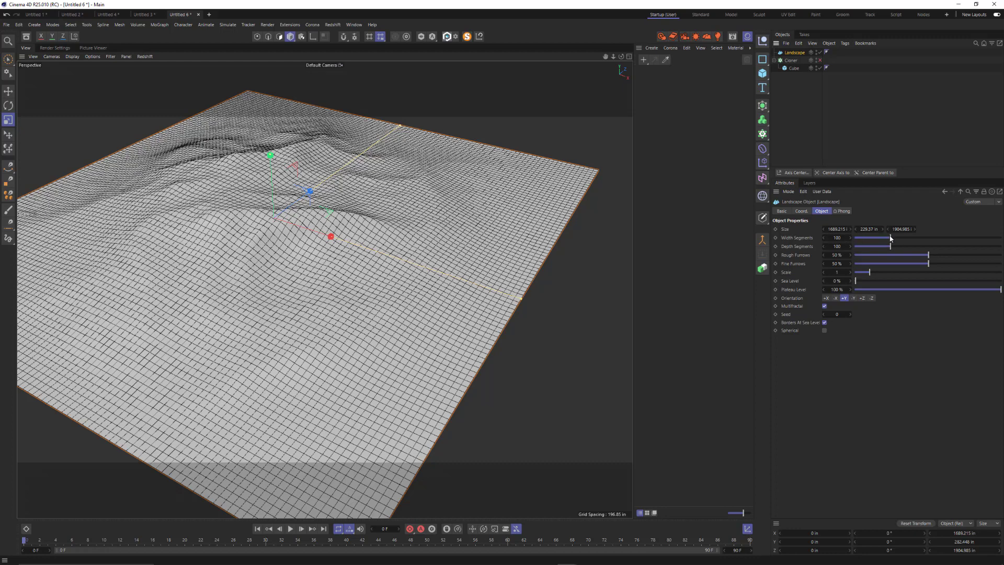
drag(888, 238, 860, 247)
alt+drag(335, 219, 338, 188)
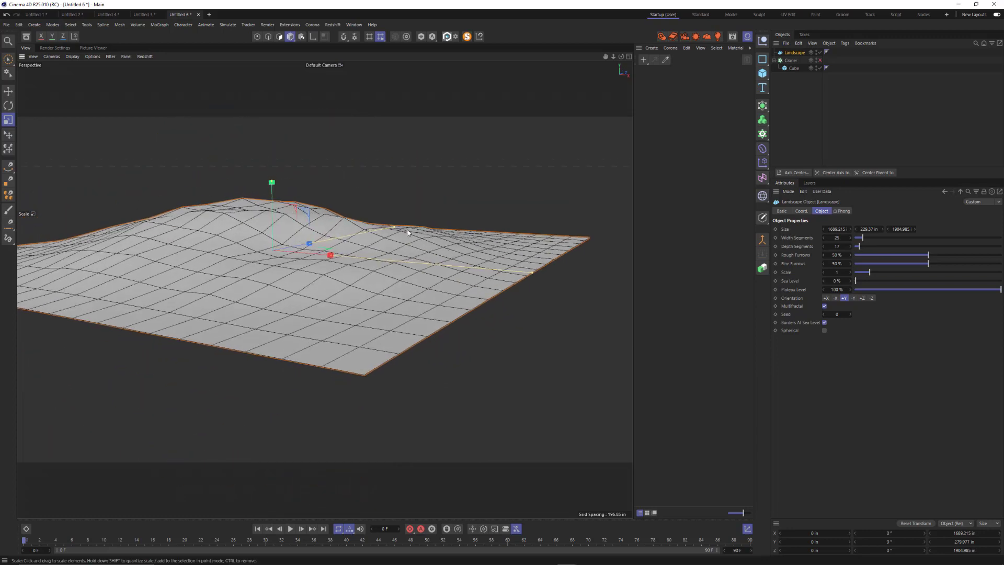
alt+drag(407, 230, 374, 234)
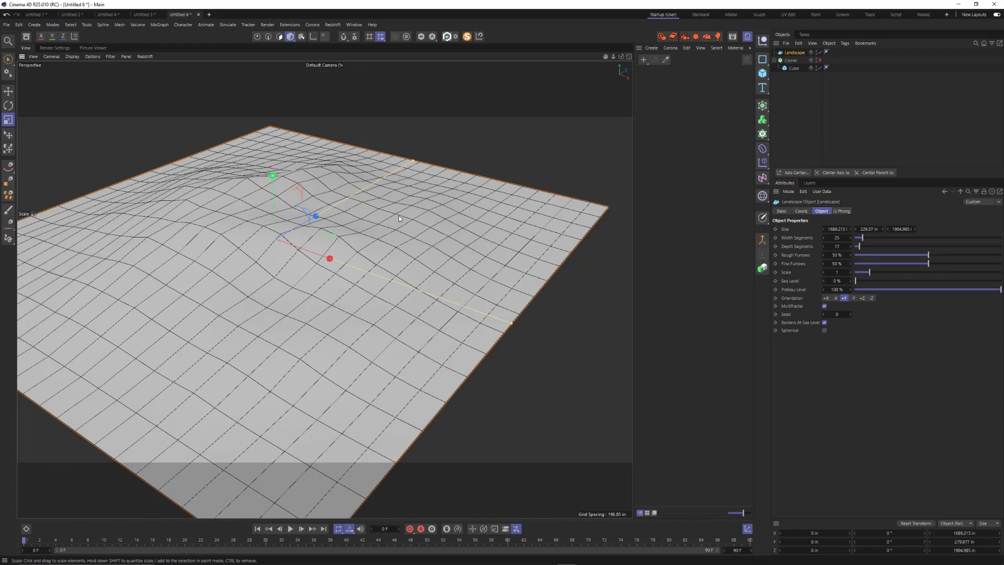
Re-enable the Cloner on the coarser landscape and select it to show its object settings
click(819, 61)
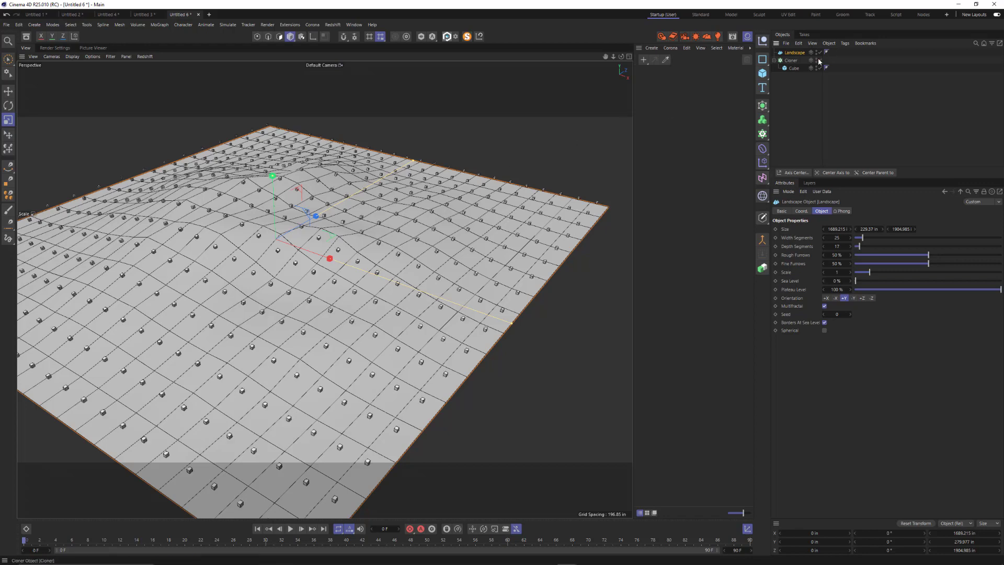
alt+drag(331, 273, 385, 251)
alt+right_drag(384, 251, 390, 250)
alt+middle_drag(390, 250, 400, 193)
click(791, 61)
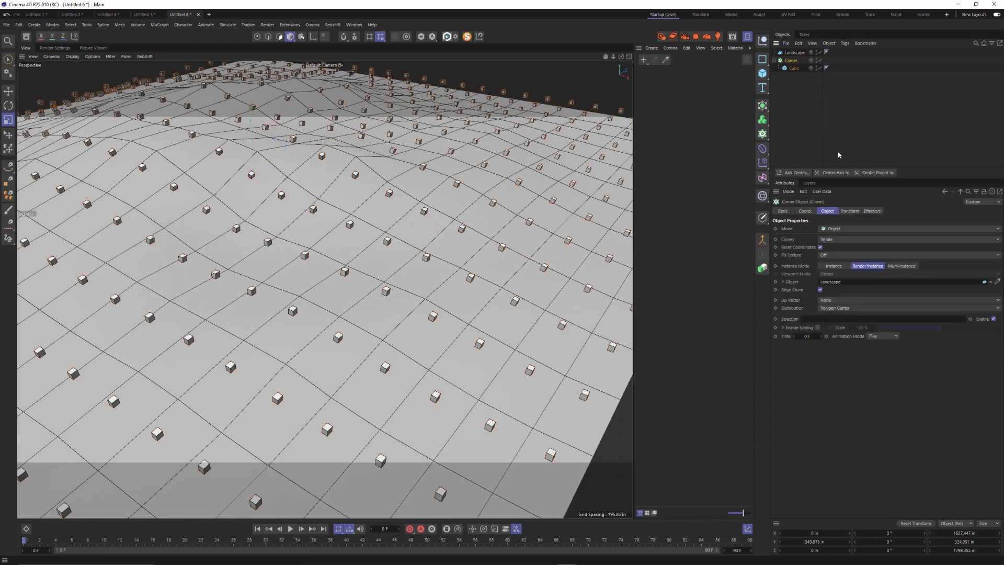
Set the Cloner's Z position transform to 0 in so the cubes sit directly on the landscape surface
click(850, 211)
double_click(805, 257)
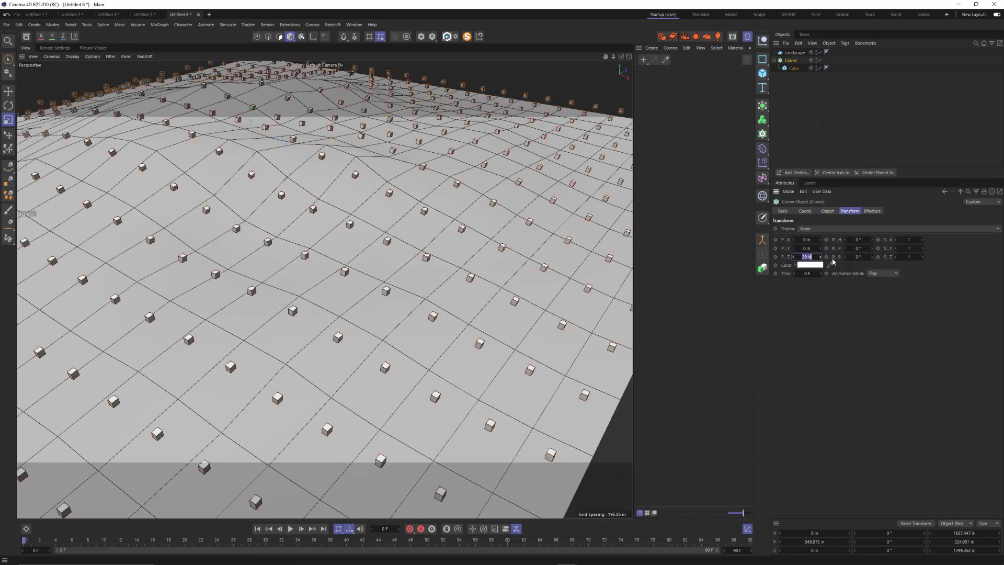
text(0)
key(Return)
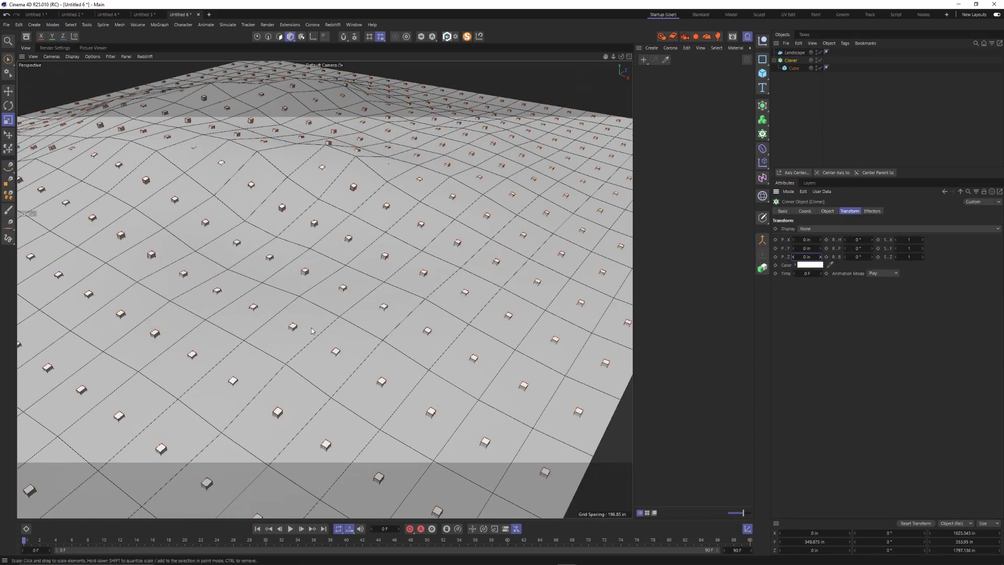
scroll(320, 249, up, 8)
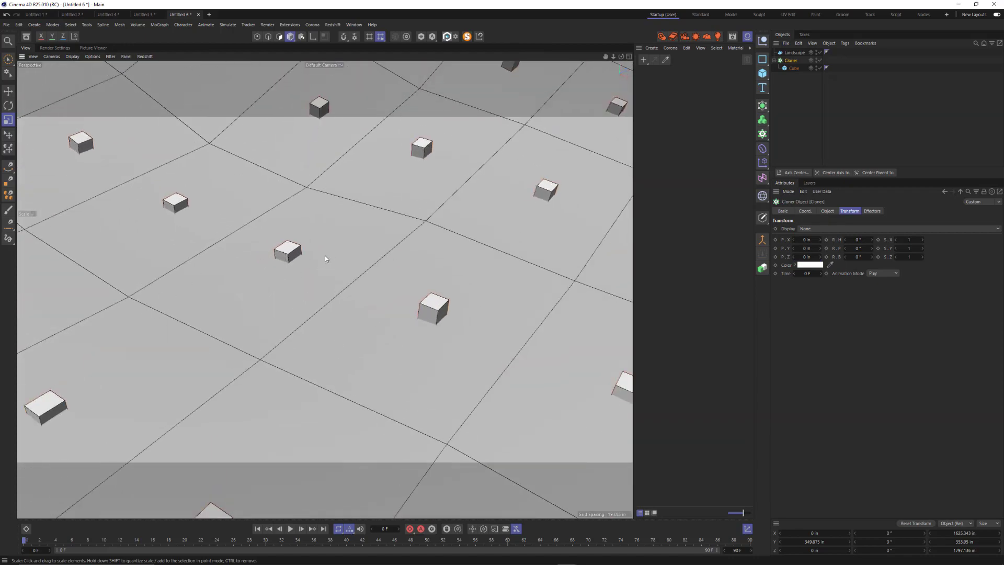
scroll(325, 255, down, 8)
alt+drag(326, 287, 327, 286)
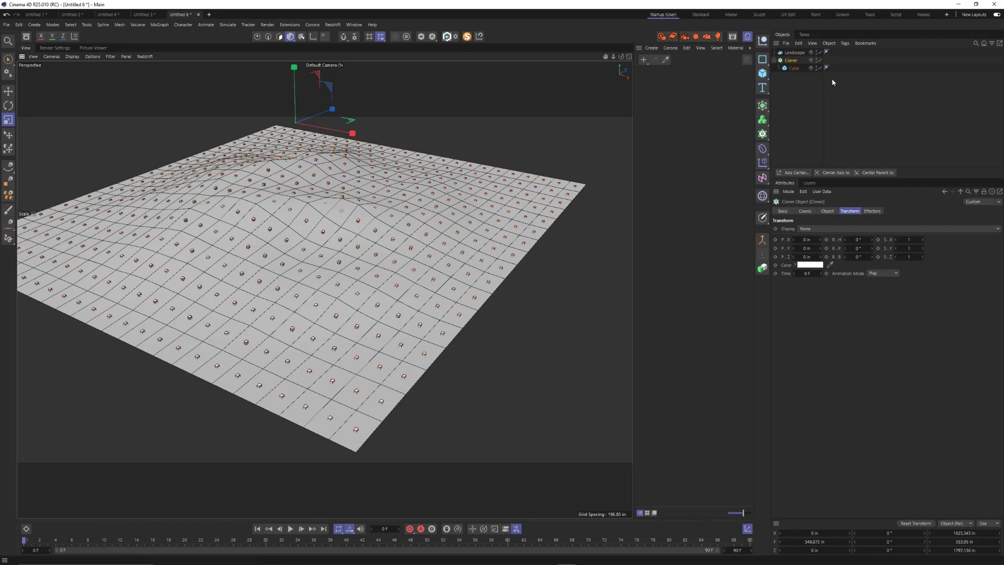
Try the Vertex and Edge distributions of the Cloner on the landscape
click(794, 68)
click(795, 60)
click(829, 211)
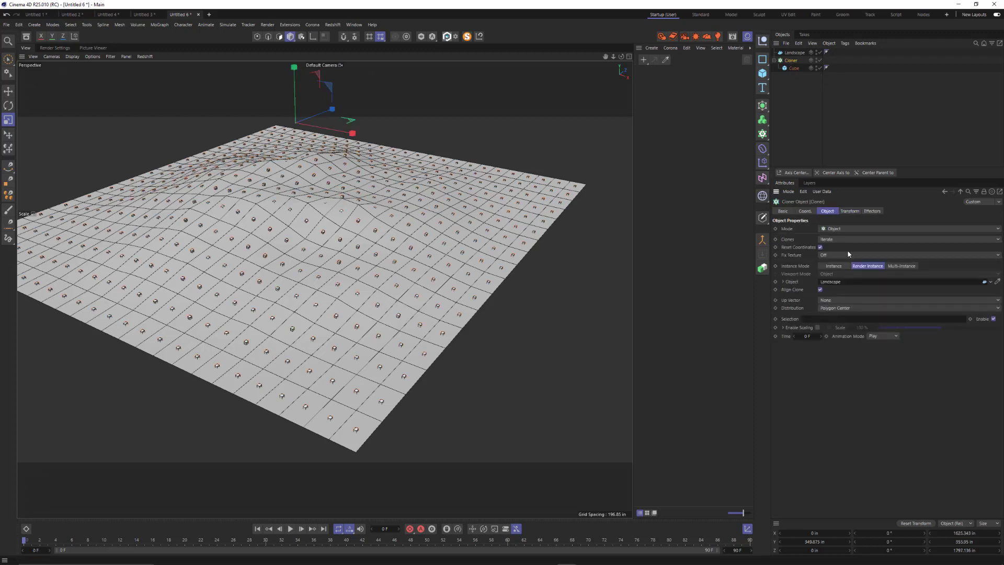
click(837, 309)
click(836, 314)
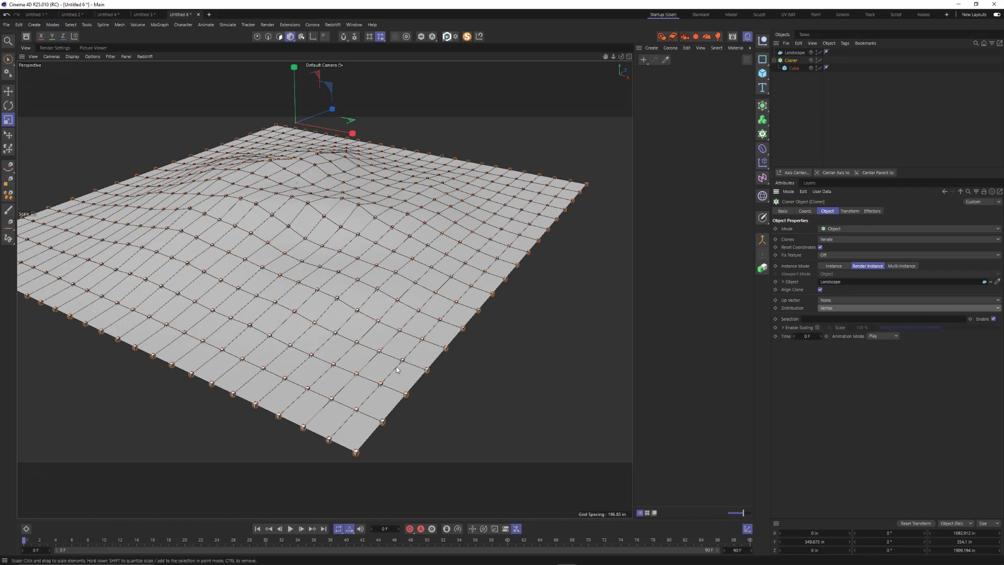
click(839, 309)
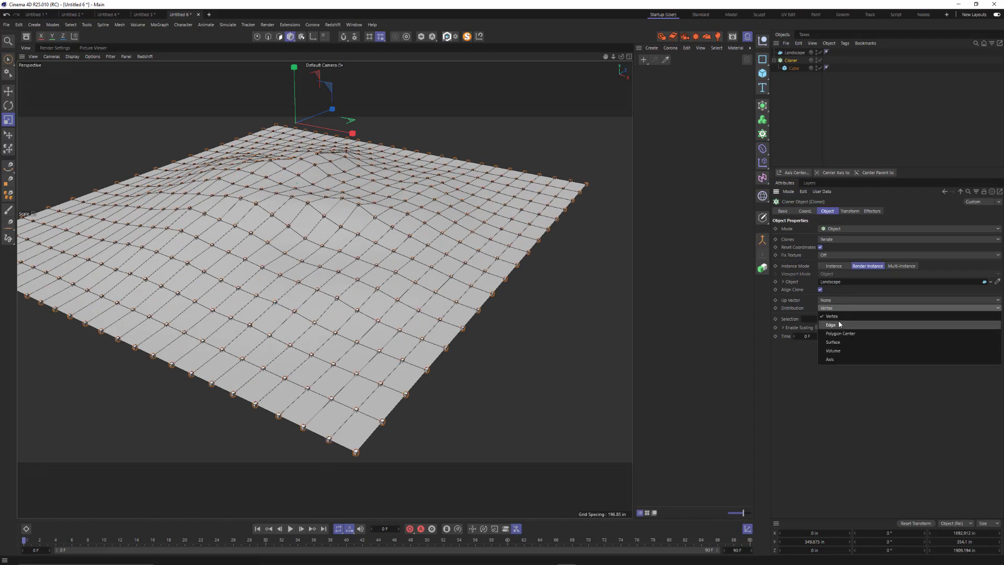
click(837, 321)
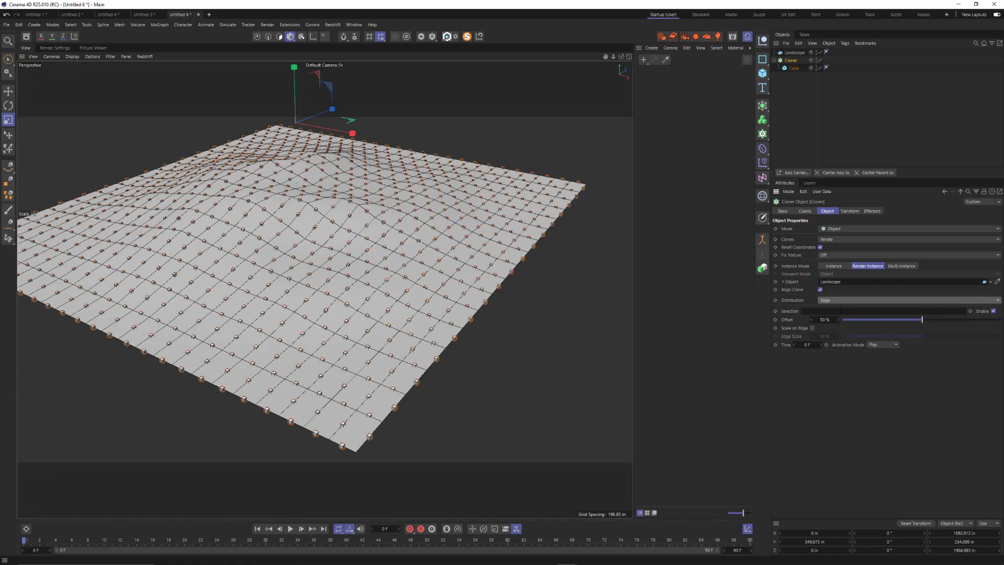
Set the Cloner's distribution to Surface to scatter the cubes across the landscape
click(842, 302)
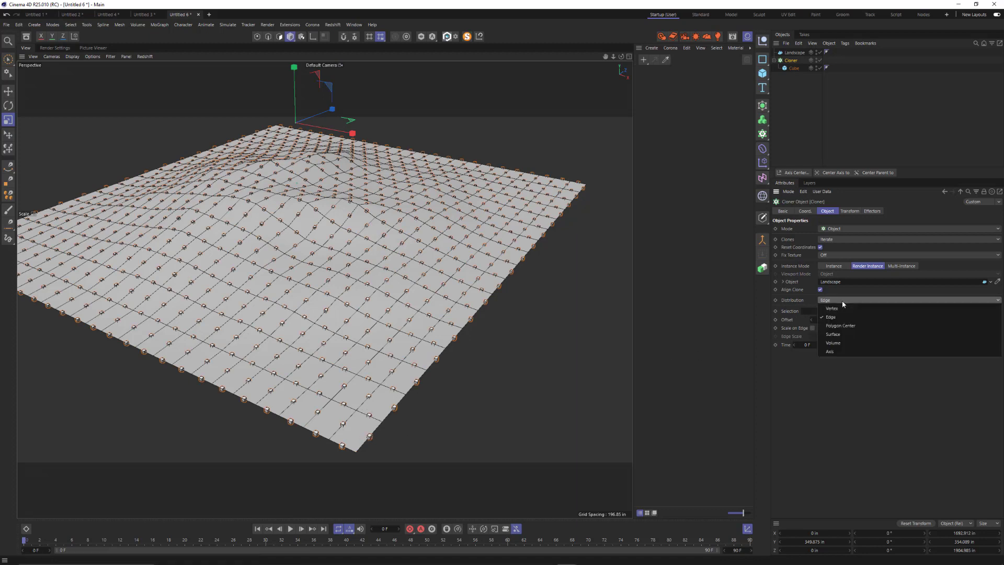
click(846, 335)
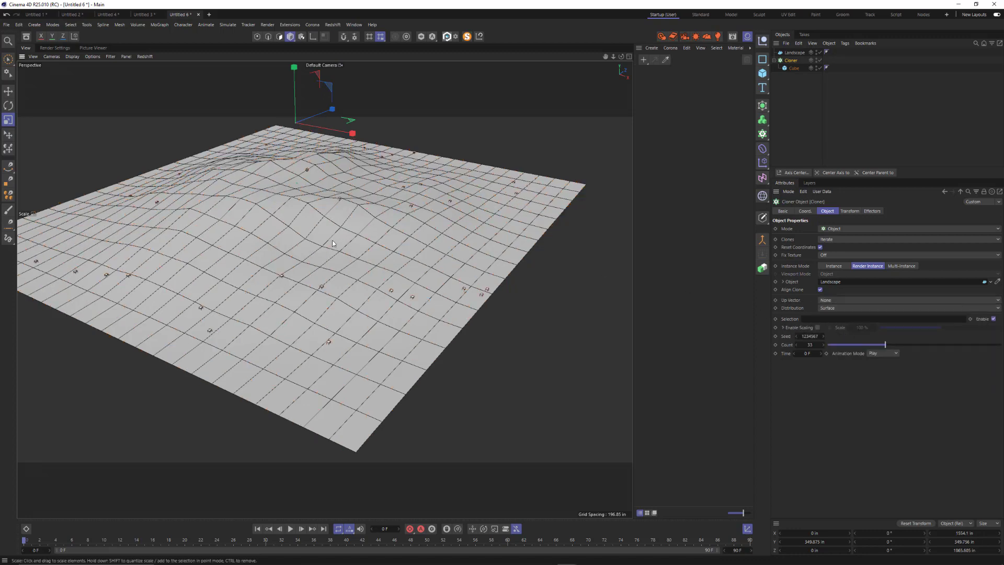
alt+drag(331, 240, 311, 264)
scroll(310, 265, down, 6)
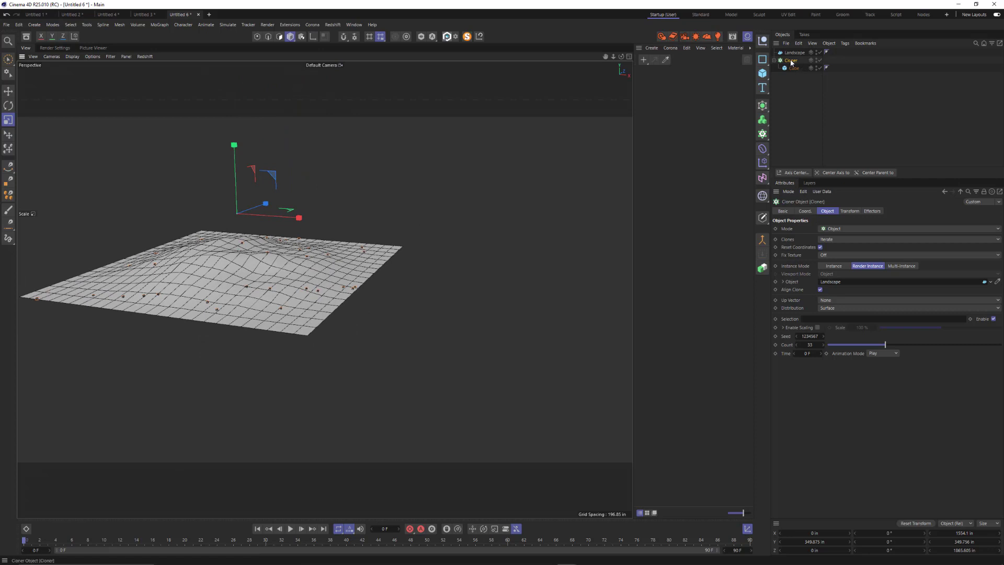
Add a cone and move it along X to about 1294 in, beside the landscape
click(762, 73)
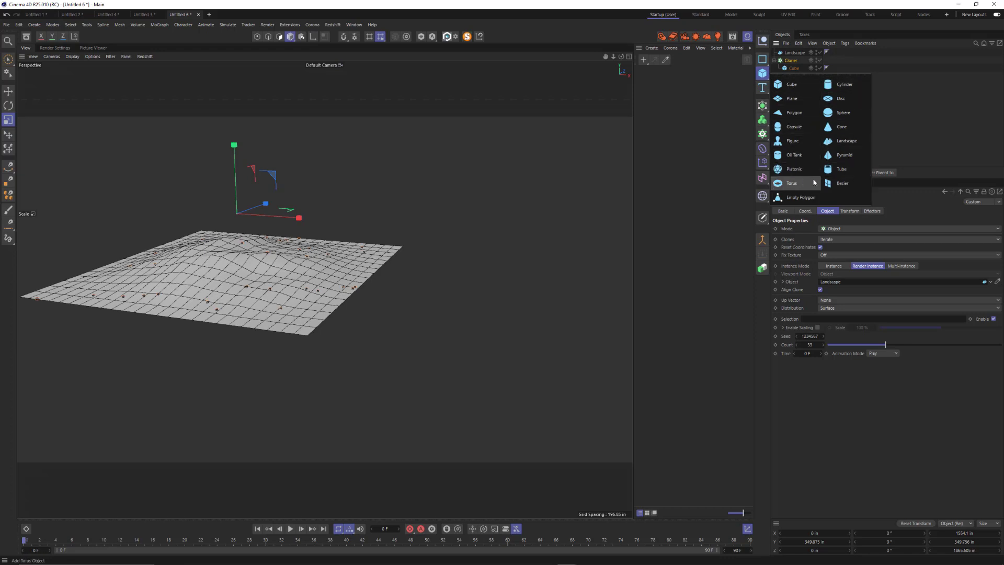
click(839, 127)
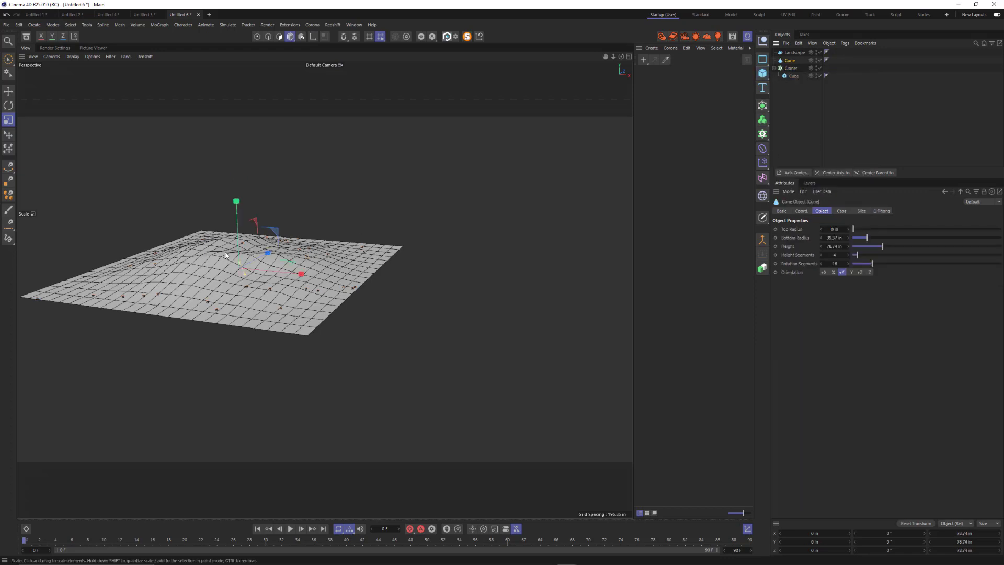
key(r)
key(e)
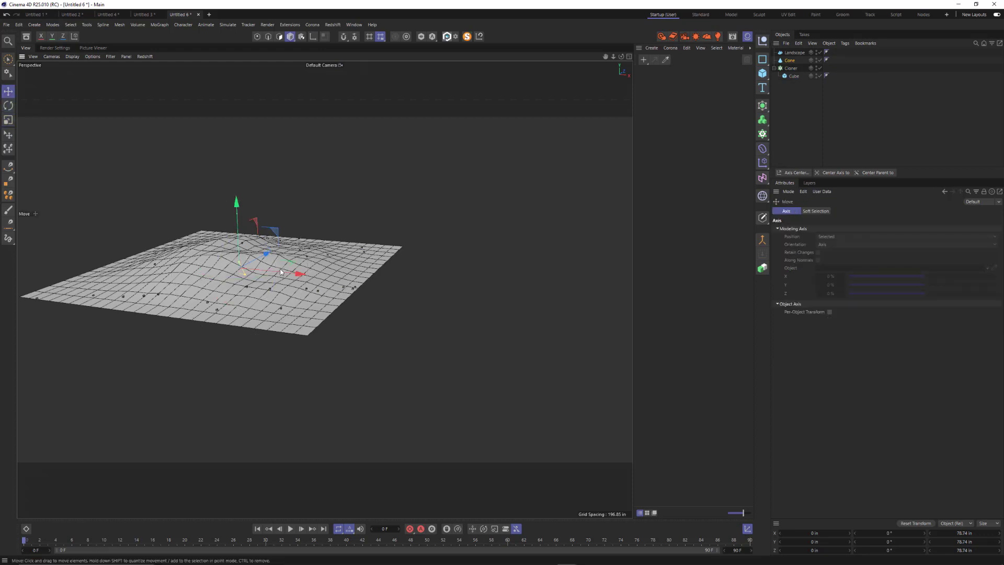
drag(303, 274, 506, 278)
Scale the cone up to about 718 in, raise it to about 484 in and shift it to about 1602 in along X
key(t)
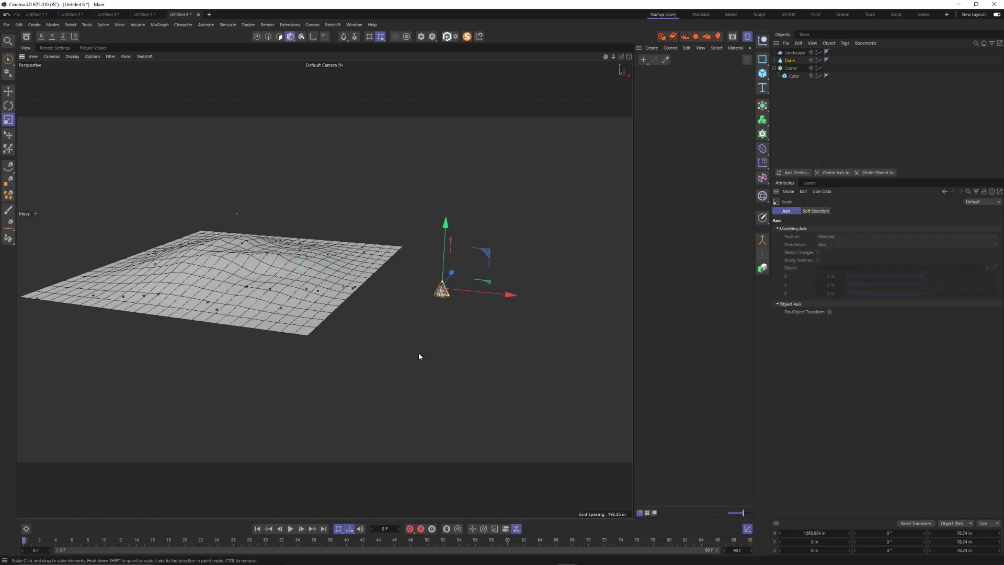
drag(418, 353, 528, 276)
drag(395, 387, 500, 291)
drag(368, 434, 452, 133)
key(e)
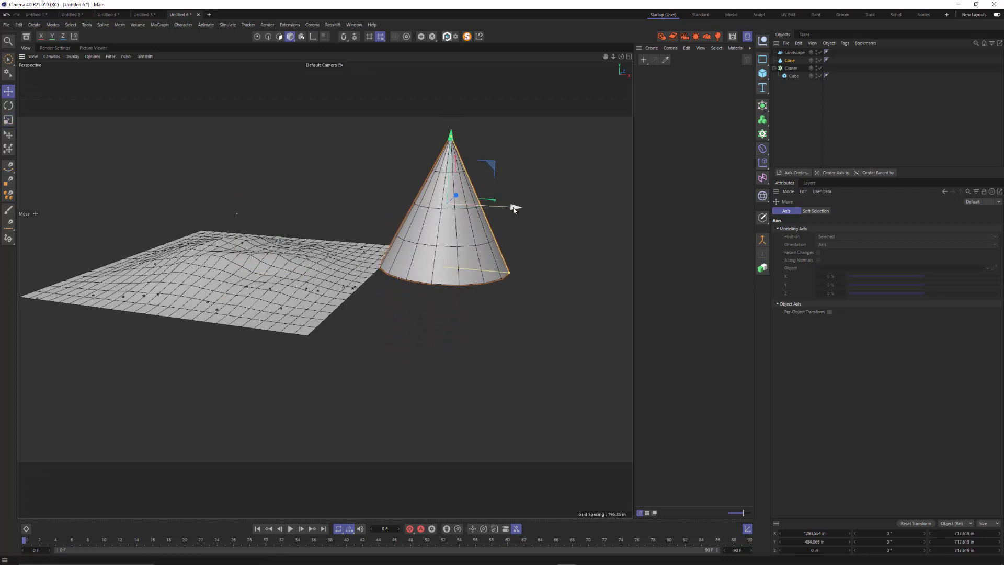
drag(513, 206, 549, 244)
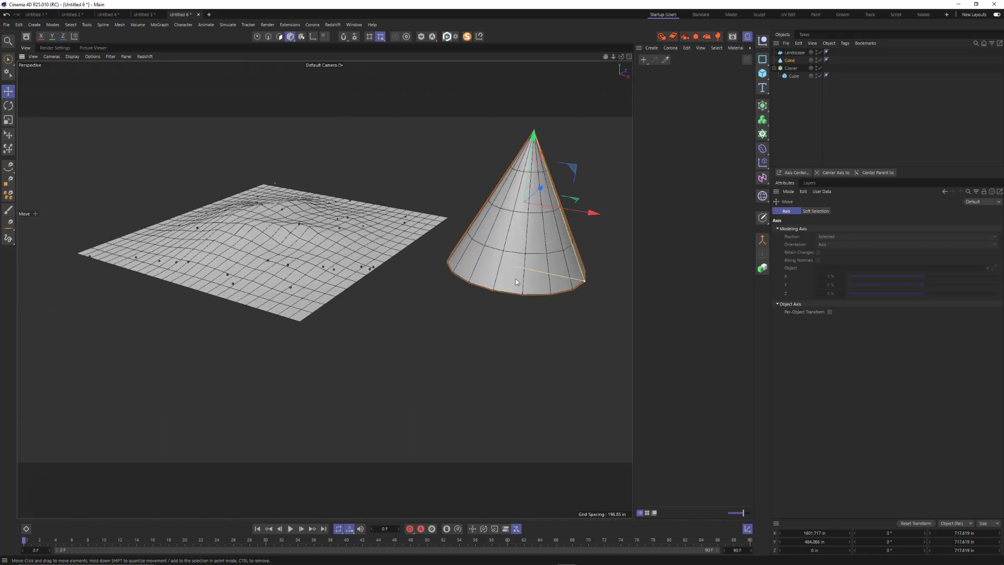
alt+middle_drag(549, 243, 498, 241)
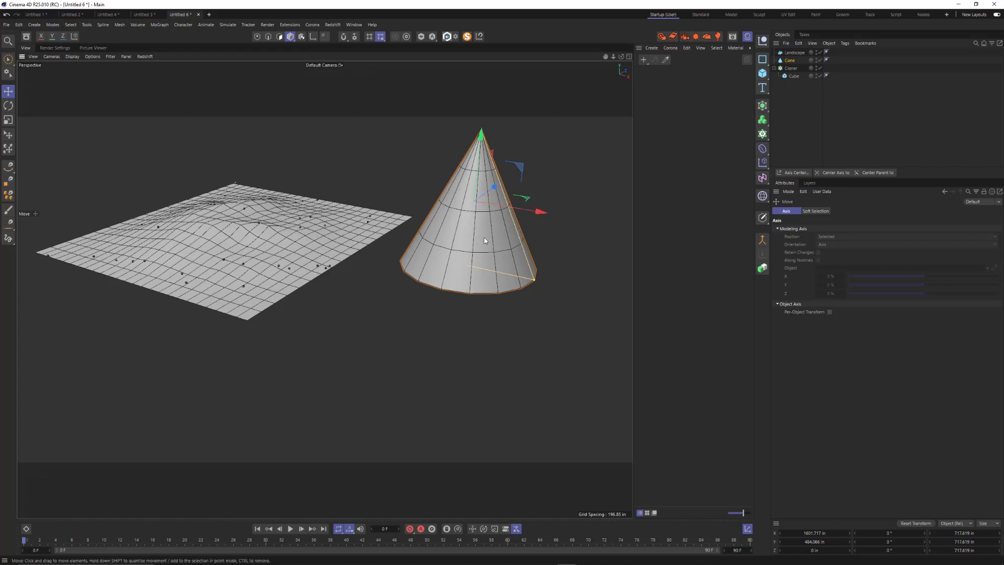
click(791, 69)
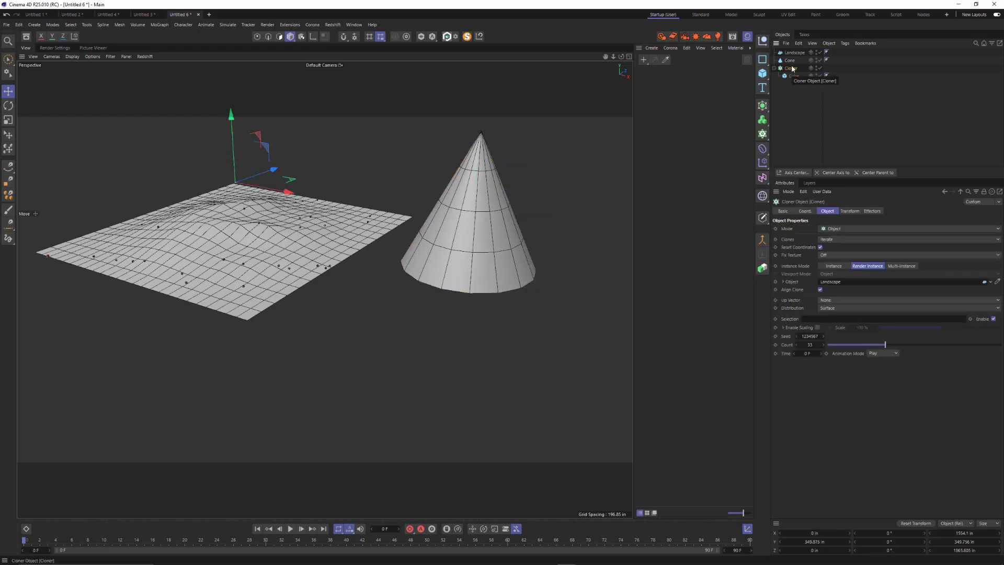
drag(789, 60, 825, 321)
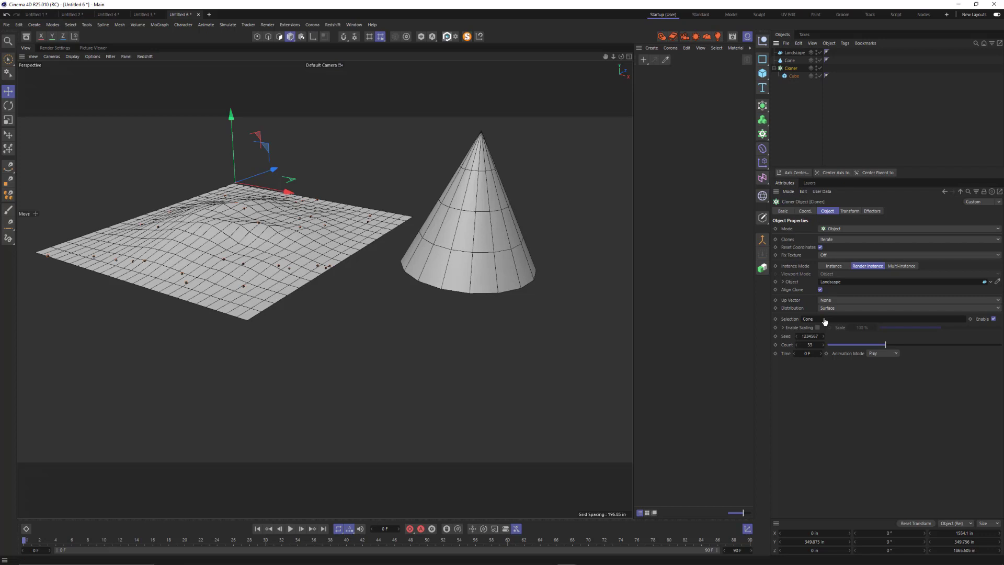
click(794, 54)
click(791, 69)
click(805, 319)
key(Delete)
Make the cone the Cloner's target object instead of the landscape and delete the landscape
drag(790, 61, 843, 286)
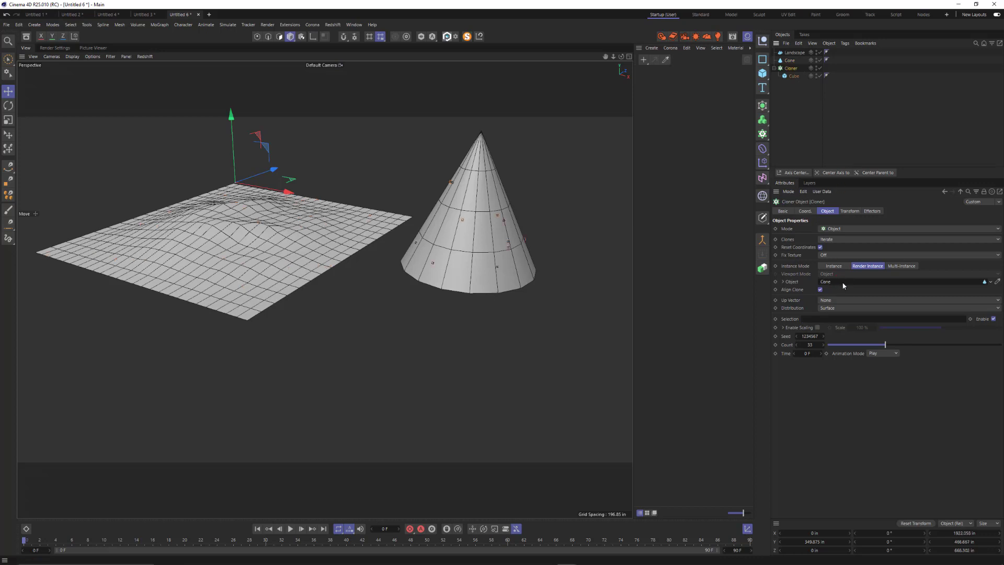
click(787, 53)
key(Delete)
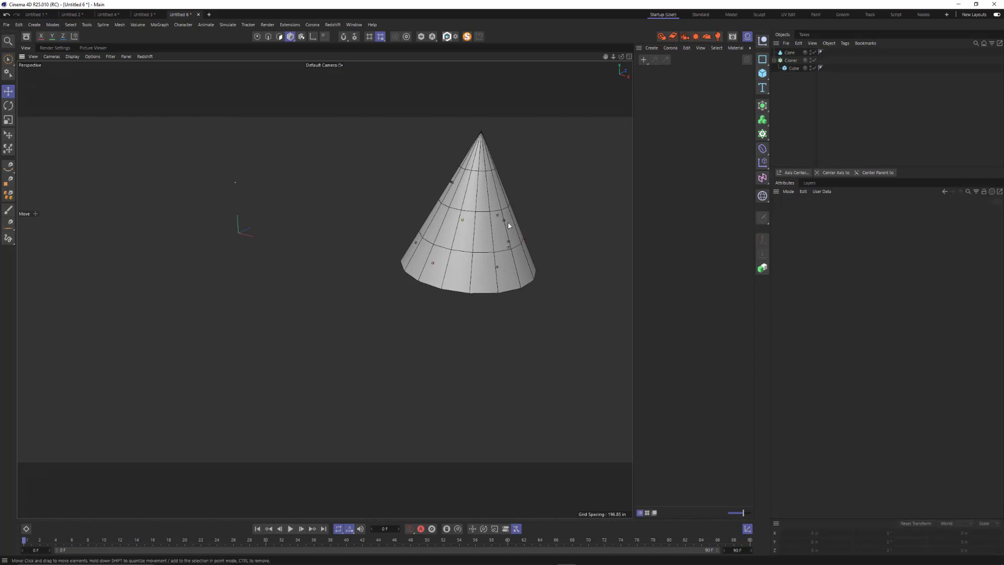
Raise the Cloner's surface clone count on the cone to 53
scroll(586, 194, up, 6)
click(791, 60)
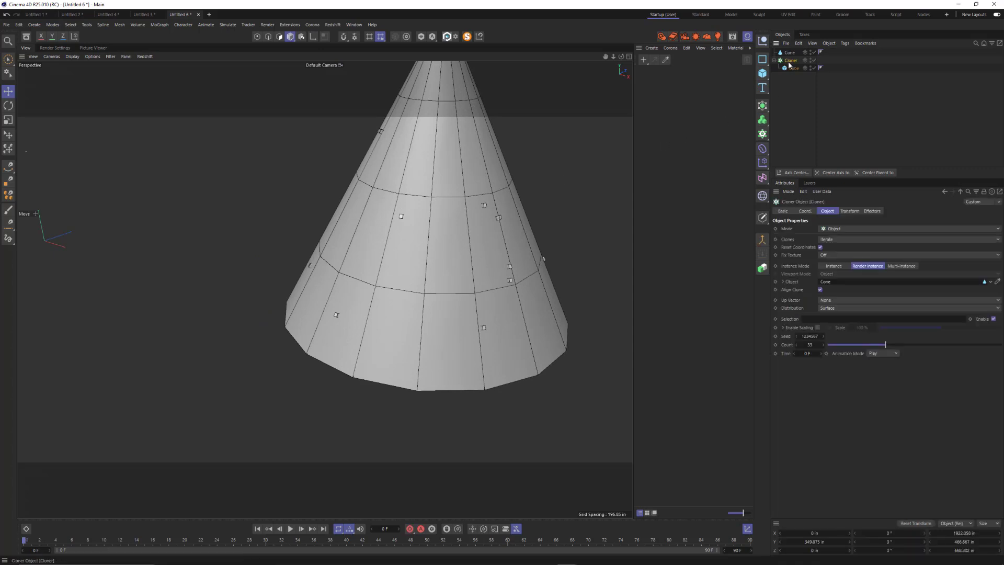
alt+middle_drag(525, 302, 444, 306)
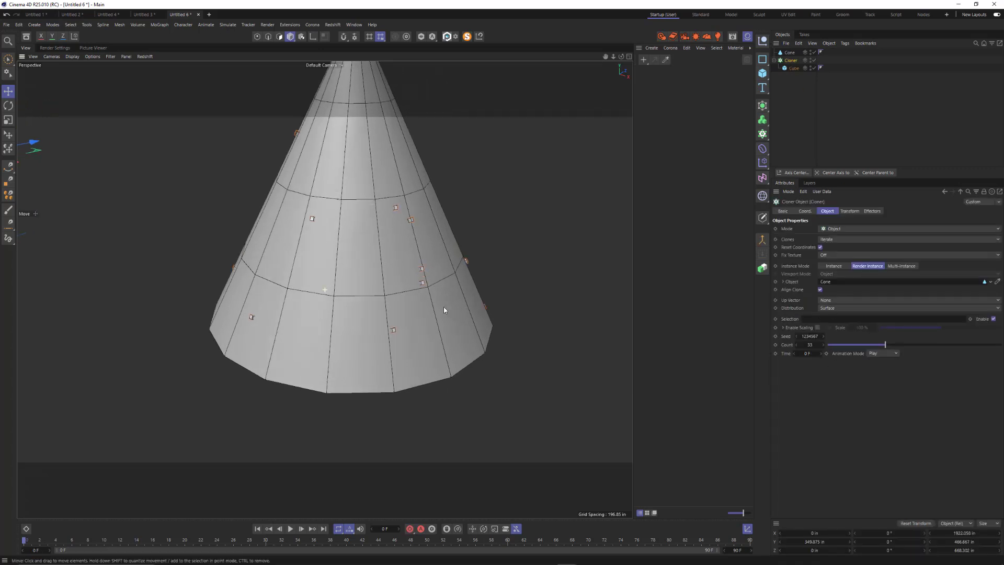
scroll(523, 307, up, 5)
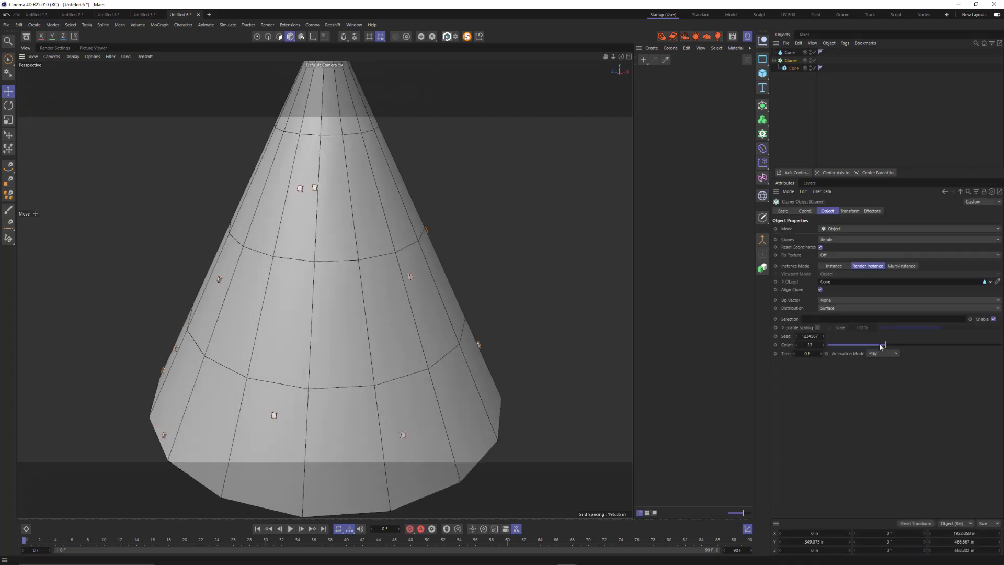
drag(880, 347, 921, 342)
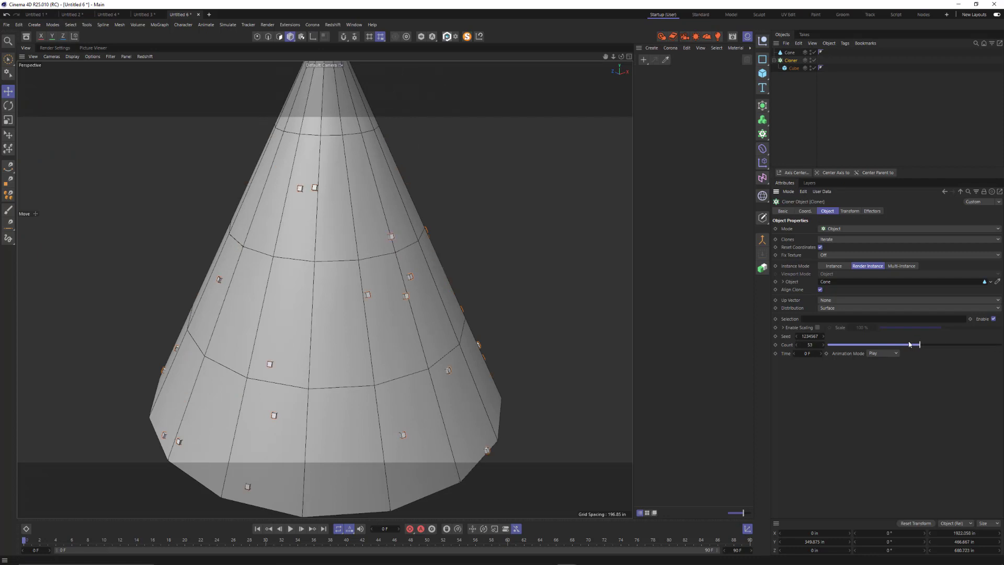
Switch the Cloner's distribution to Volume and hide the cone in the viewport to expose the cubes inside
click(833, 308)
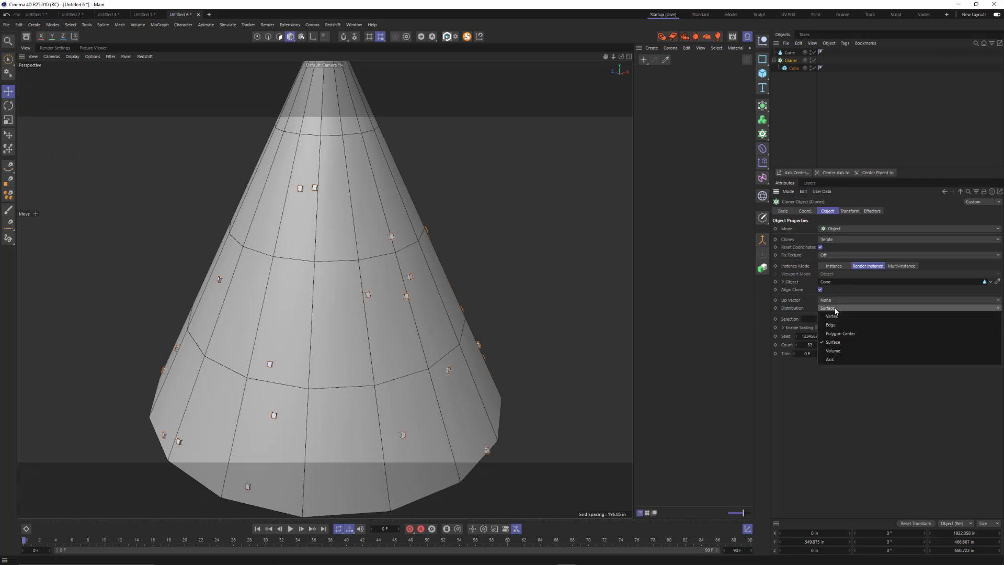
click(834, 351)
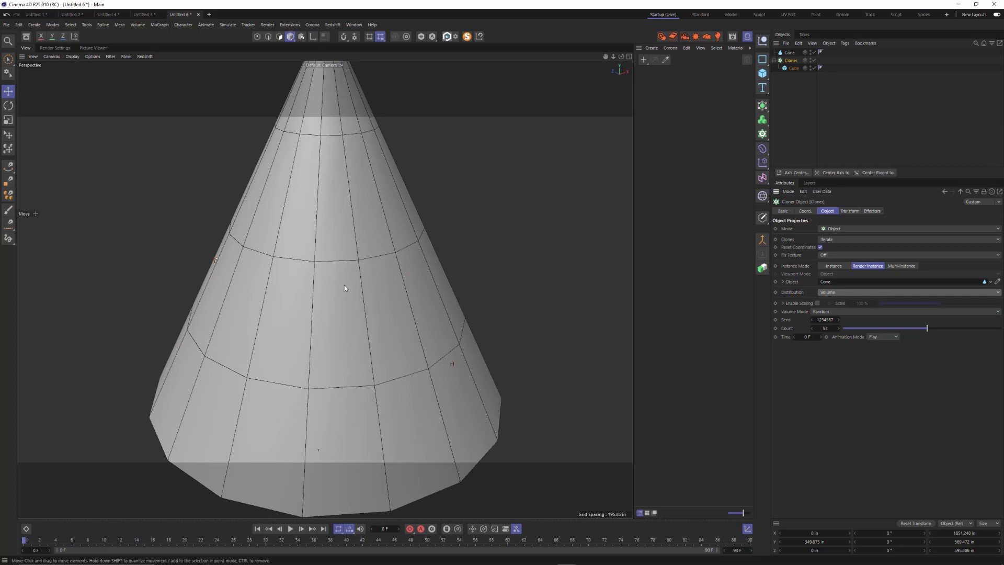
click(806, 53)
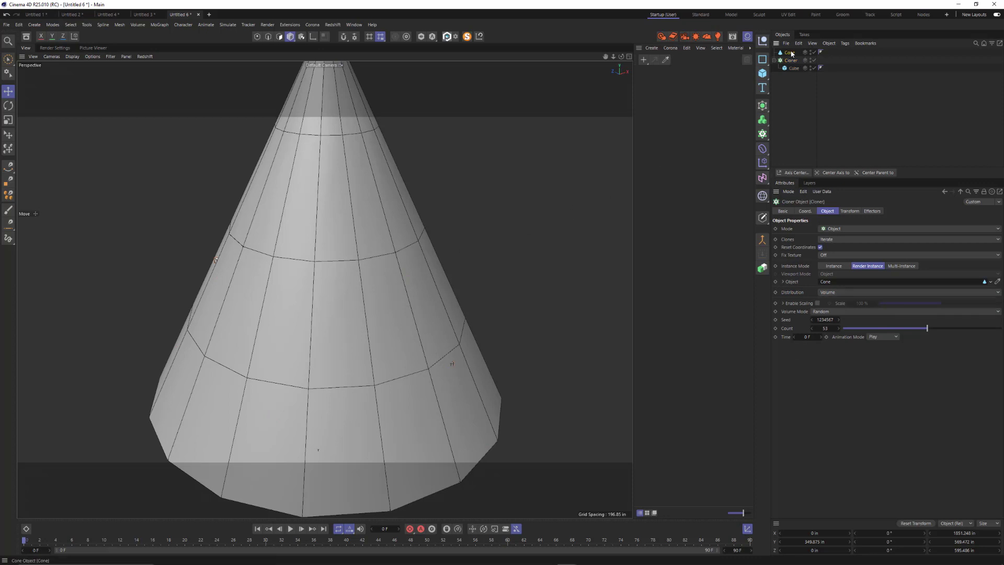
click(811, 52)
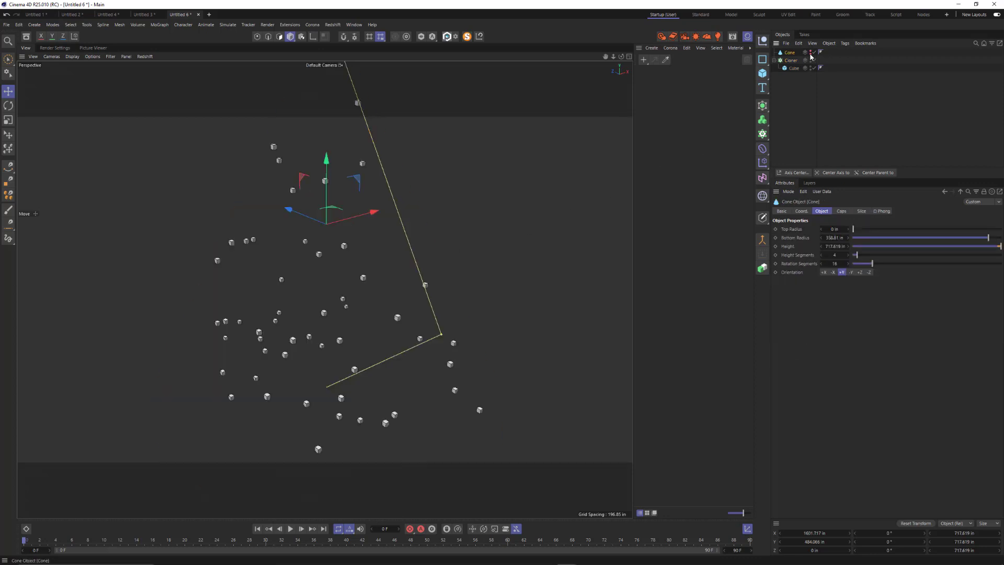
scroll(421, 246, down, 5)
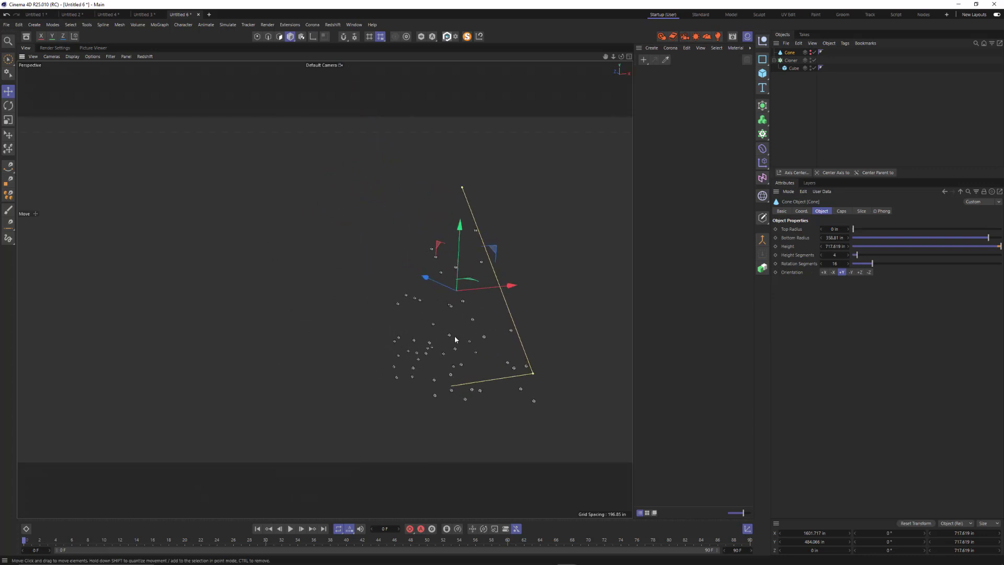
alt+drag(455, 339, 379, 267)
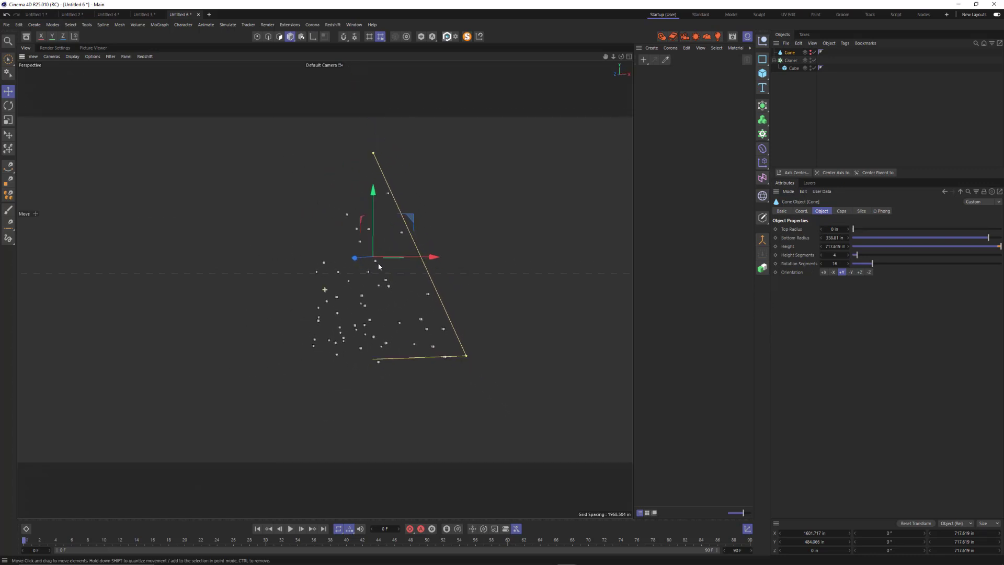
Scale the source cube up to about 15.5 by 17.6 by 17.6 in
click(366, 326)
key(t)
mouse_move(366, 326)
mouse_down()
mouse_move(459, 314)
mouse_move(587, 260)
mouse_move(570, 231)
mouse_up()
Raise the Cloner's count past 1461 until the cubes densely fill the cone's volume, and clear the selection
click(791, 60)
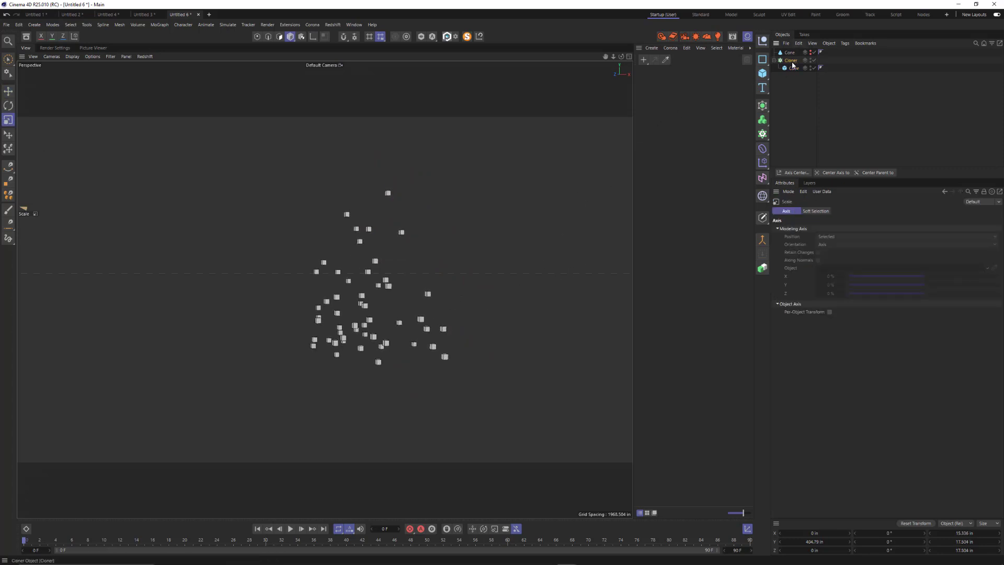
drag(840, 329, 999, 329)
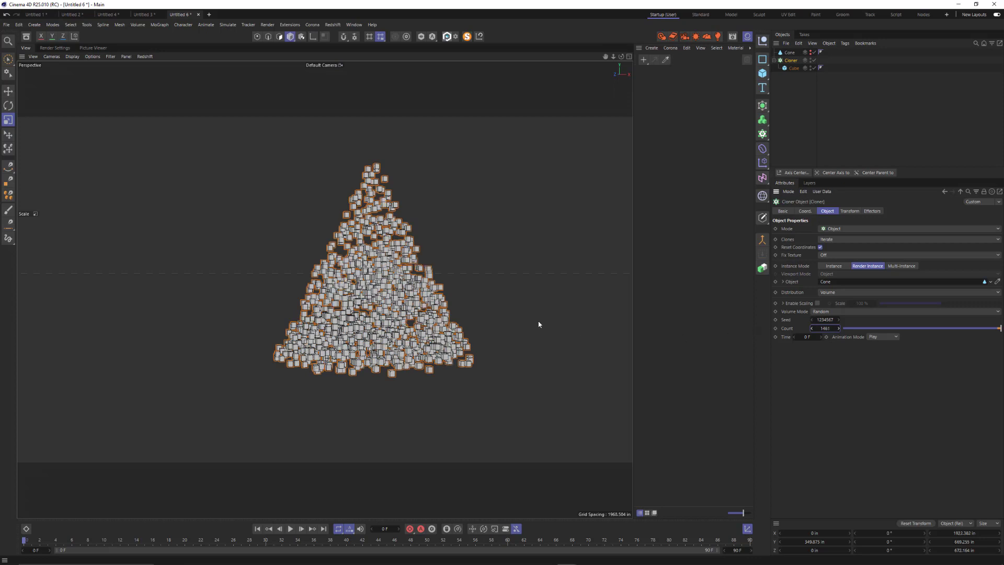
click(378, 277)
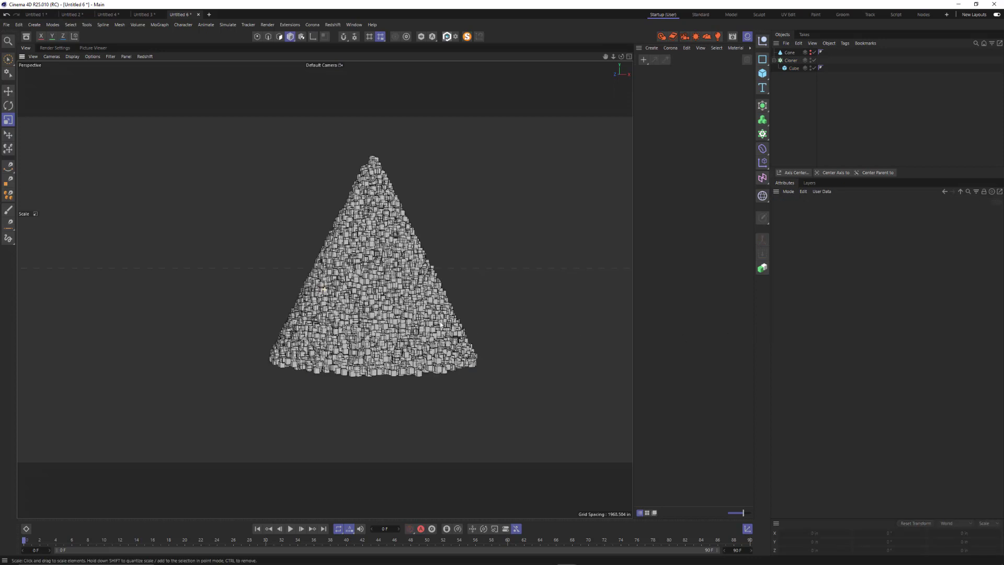
Set the Cloner's volume clone count on the cone to 5000
mouse_move(422, 297)
alt+mouse_down()
mouse_move(540, 325)
mouse_move(474, 316)
mouse_move(437, 298)
alt+mouse_up()
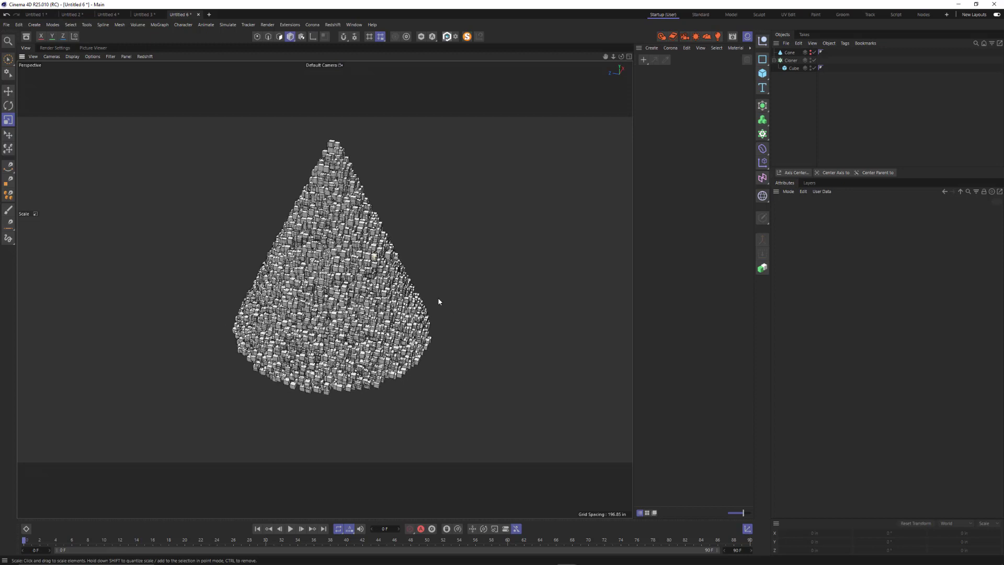
click(791, 60)
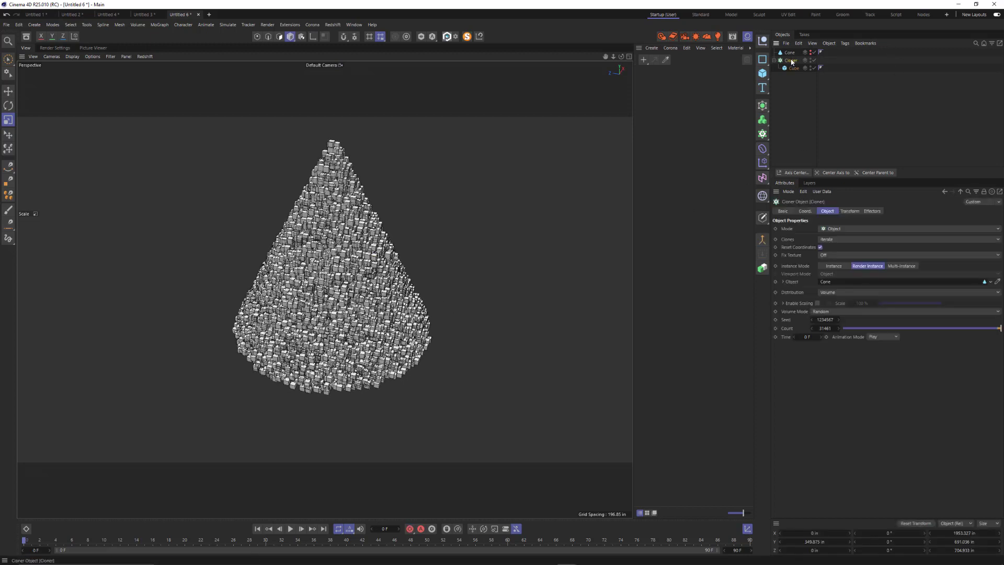
click(825, 328)
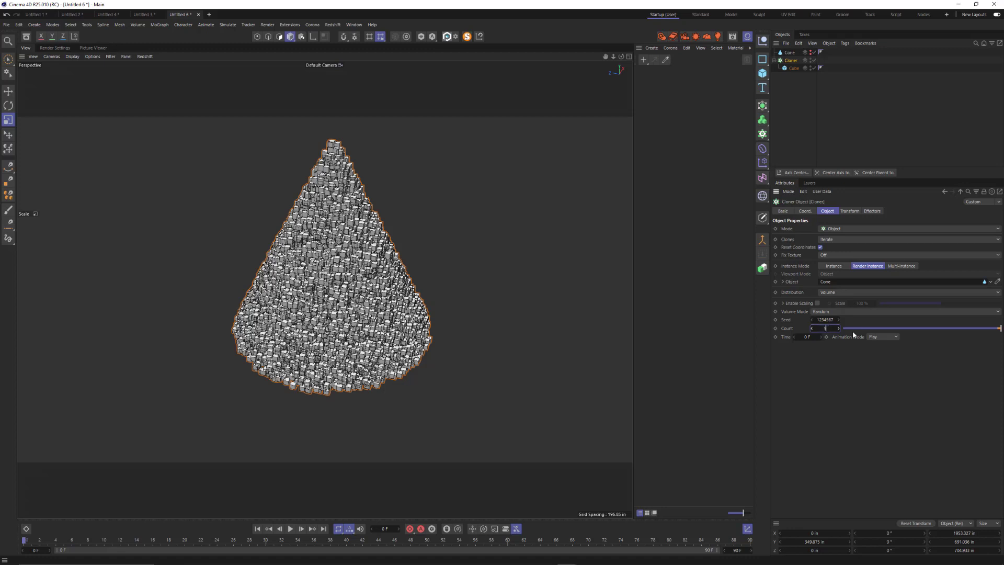
key(Return)
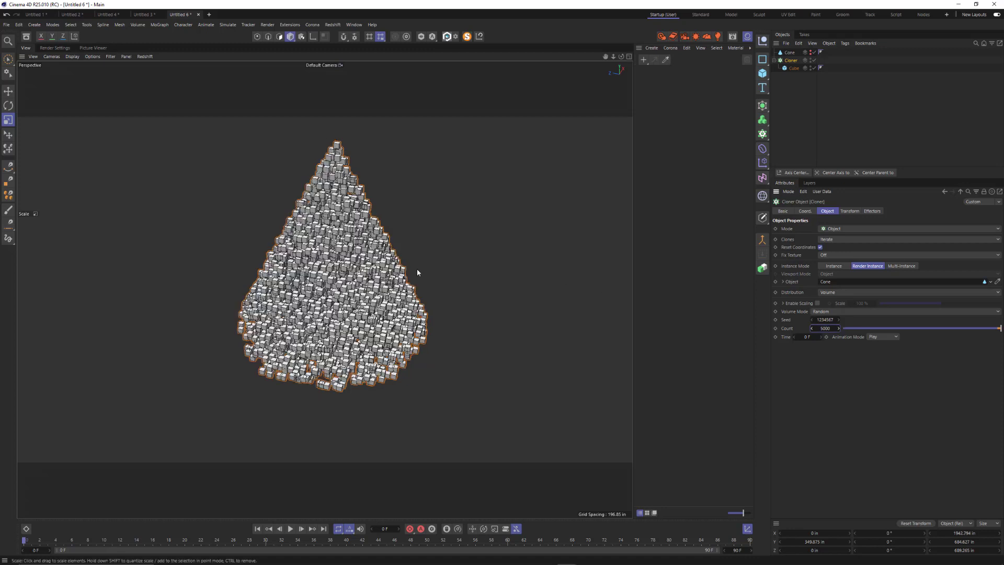
Show the cone to compare it with the cloned cubes, hide it again and examine the cube fill up close
click(810, 53)
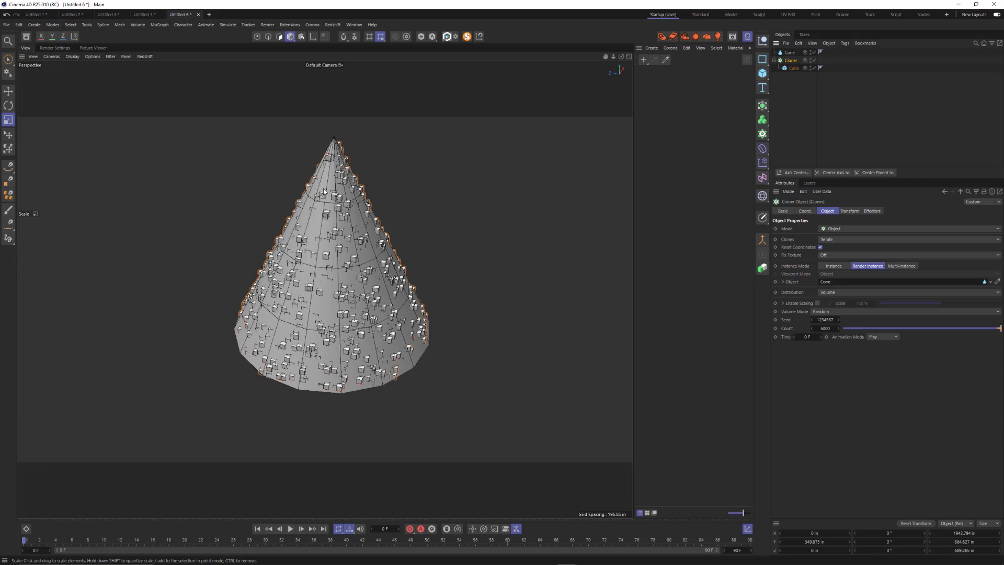
click(811, 52)
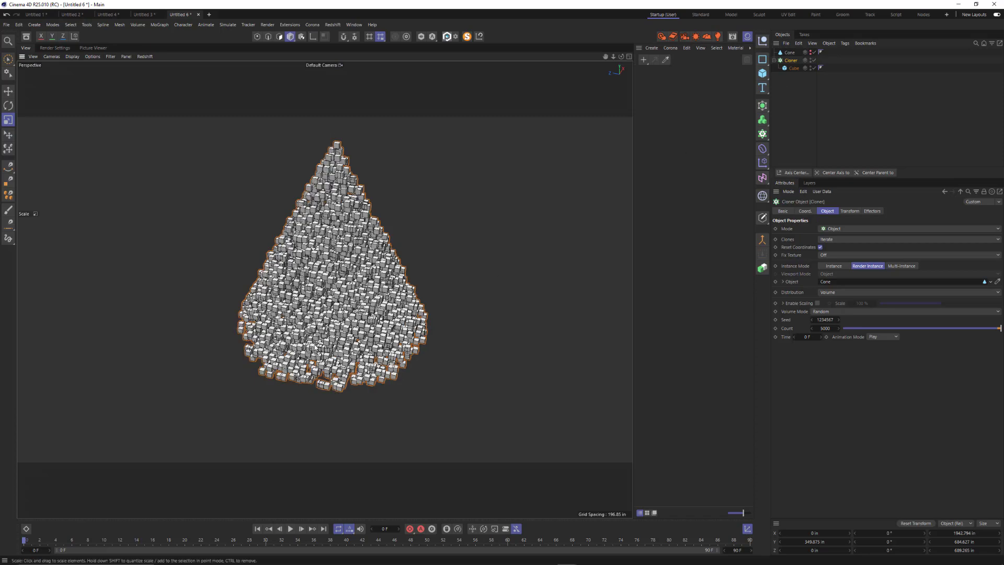
mouse_move(315, 345)
alt+mouse_down()
mouse_move(335, 242)
mouse_move(353, 272)
alt+mouse_up()
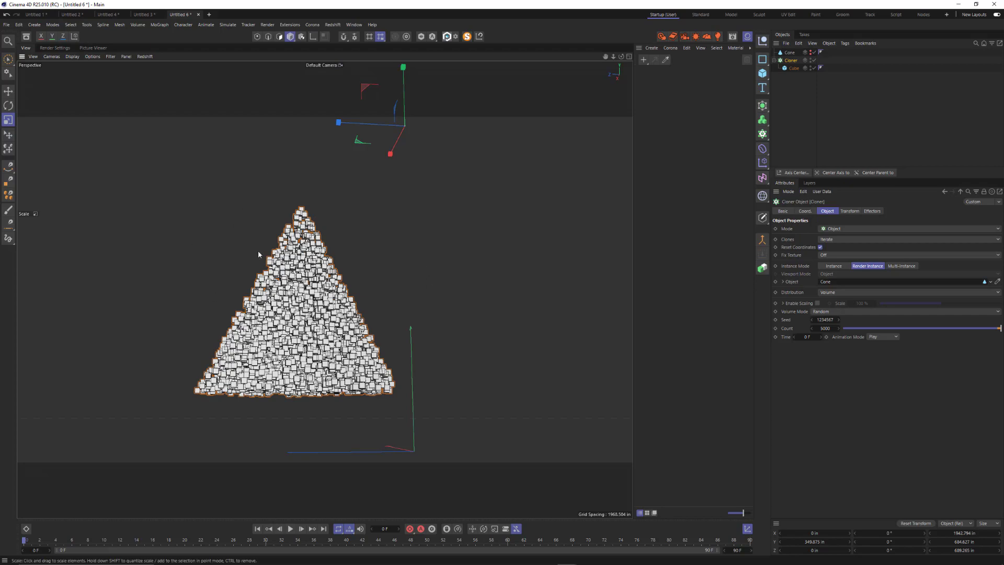
alt+drag(258, 255, 336, 340)
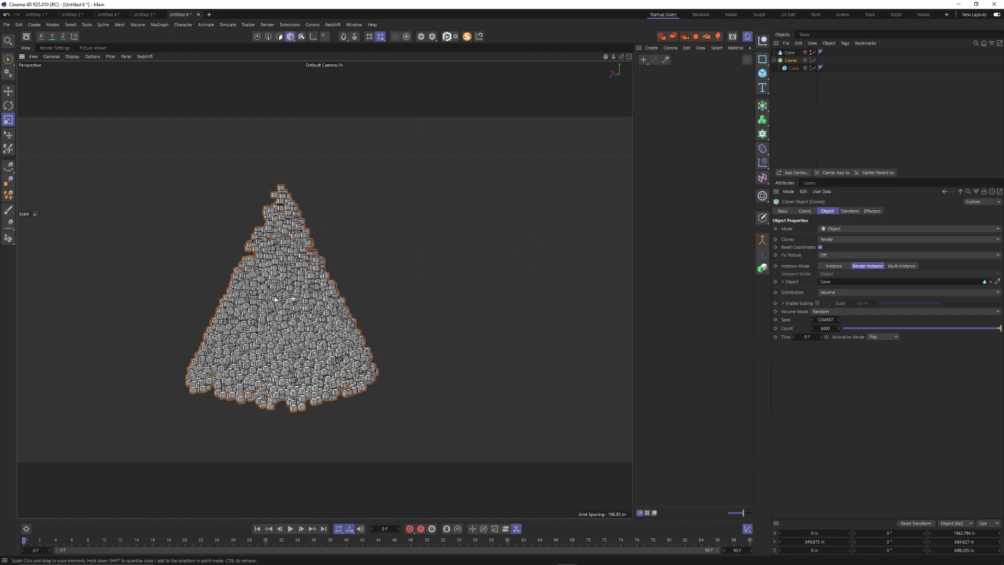
mouse_move(274, 297)
alt+right_down()
mouse_move(544, 269)
mouse_move(587, 248)
alt+right_up()
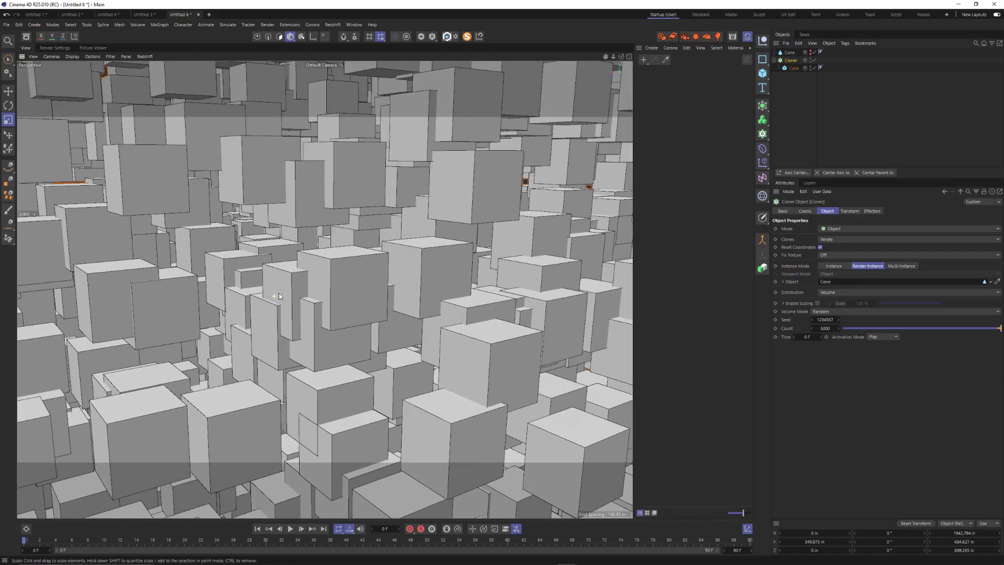
alt+drag(279, 296, 299, 287)
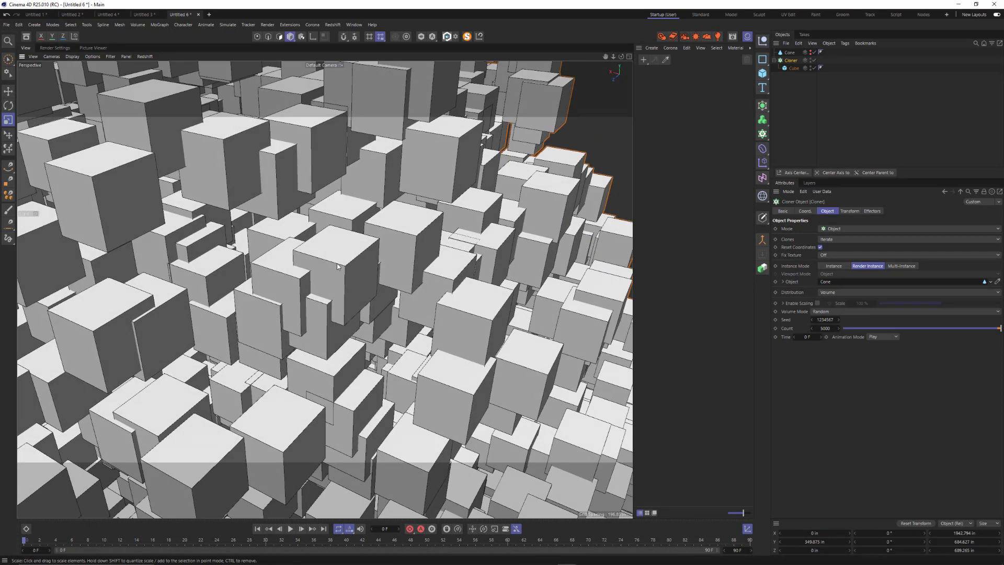
Set the Cloner's count to 1000
click(825, 328)
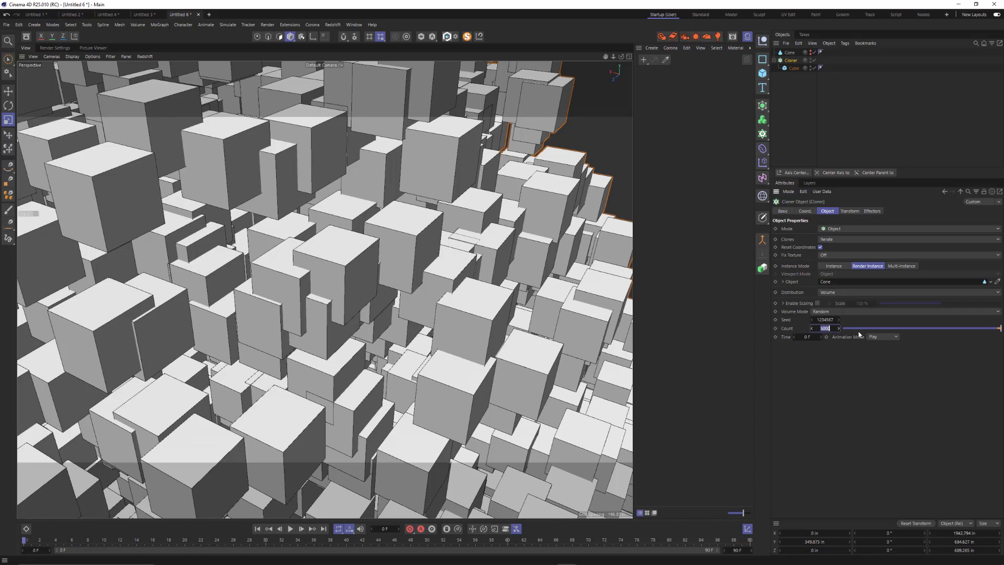
key(BackSpace)
text(1000)
key(Return)
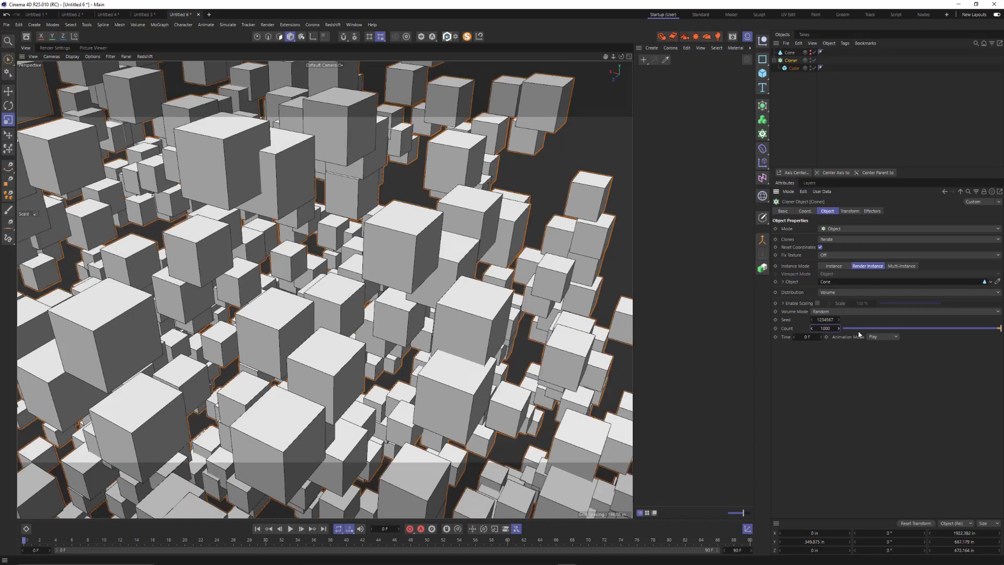
Examine how the cubes are spread inside the cone's volume from several angles and distances
scroll(309, 274, down, 10)
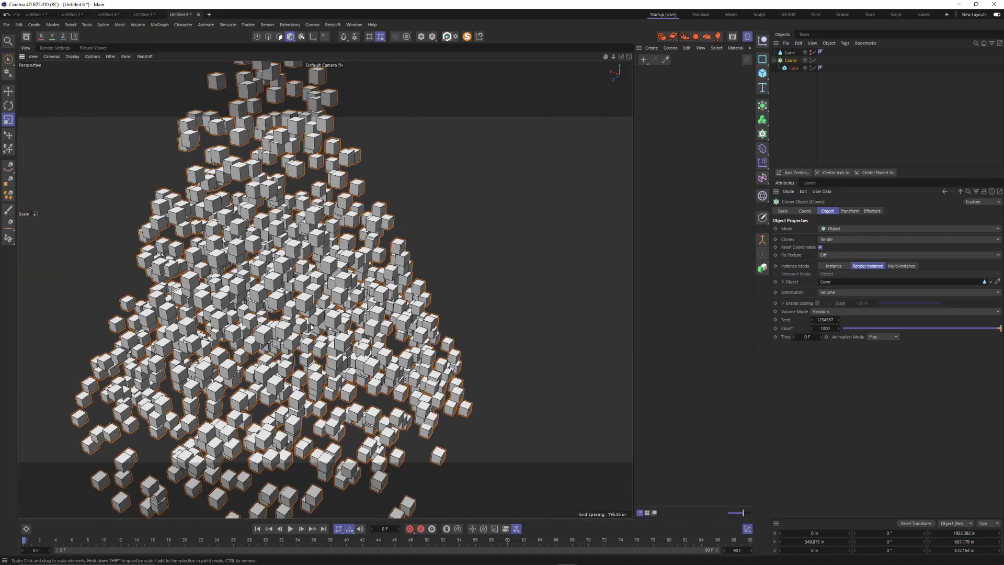
alt+drag(246, 276, 335, 298)
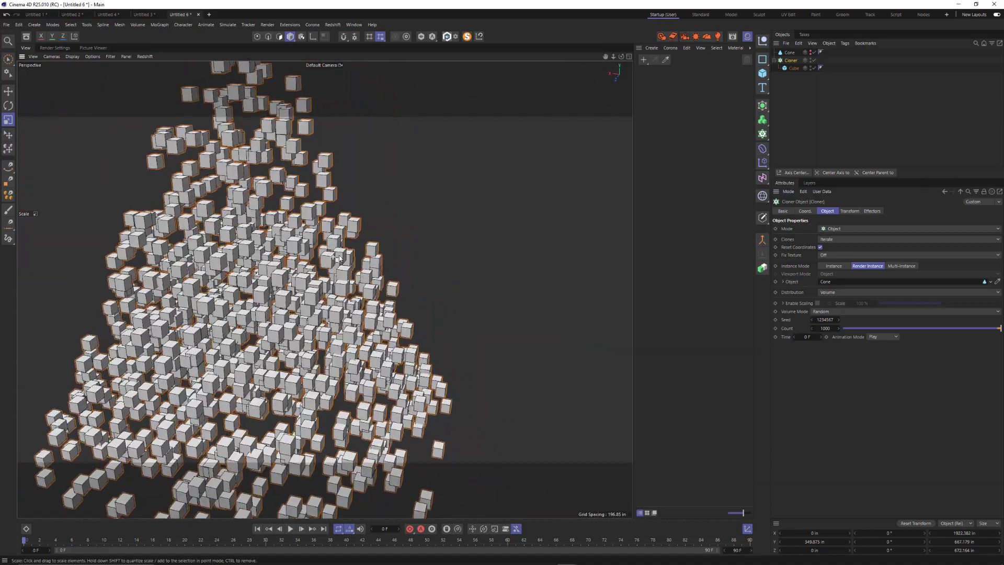
alt+right_drag(333, 256, 509, 237)
mouse_move(508, 237)
alt+mouse_down()
mouse_move(375, 314)
mouse_move(405, 317)
alt+mouse_up()
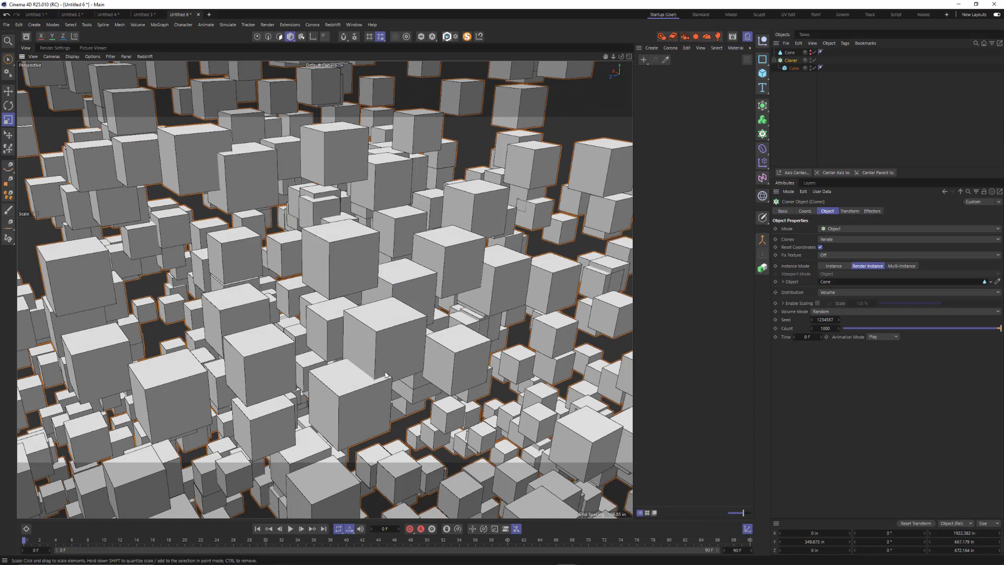
alt+right_drag(388, 357, 271, 366)
alt+drag(272, 366, 298, 356)
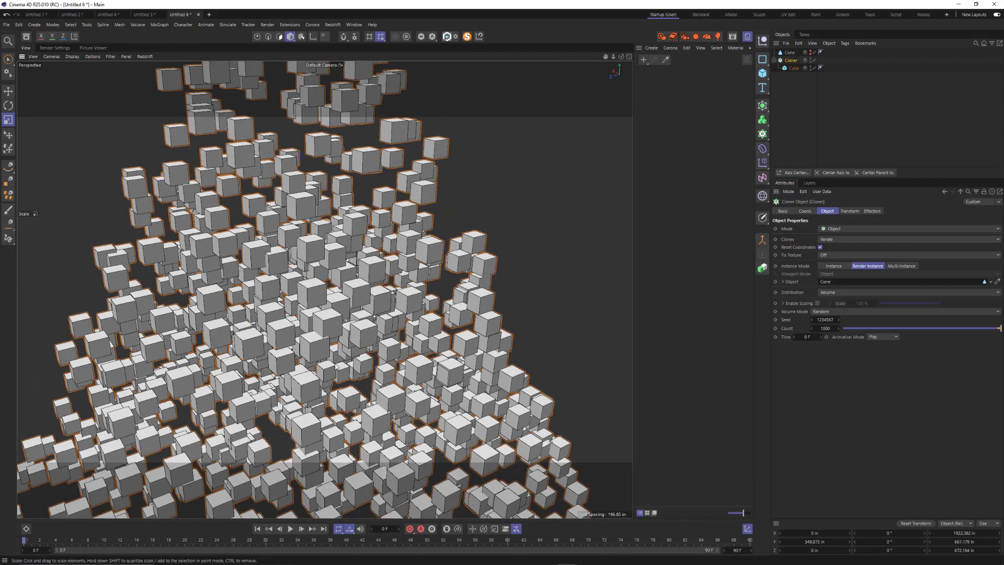
alt+right_drag(377, 387, 314, 400)
alt+drag(315, 401, 278, 372)
alt+middle_drag(279, 371, 270, 343)
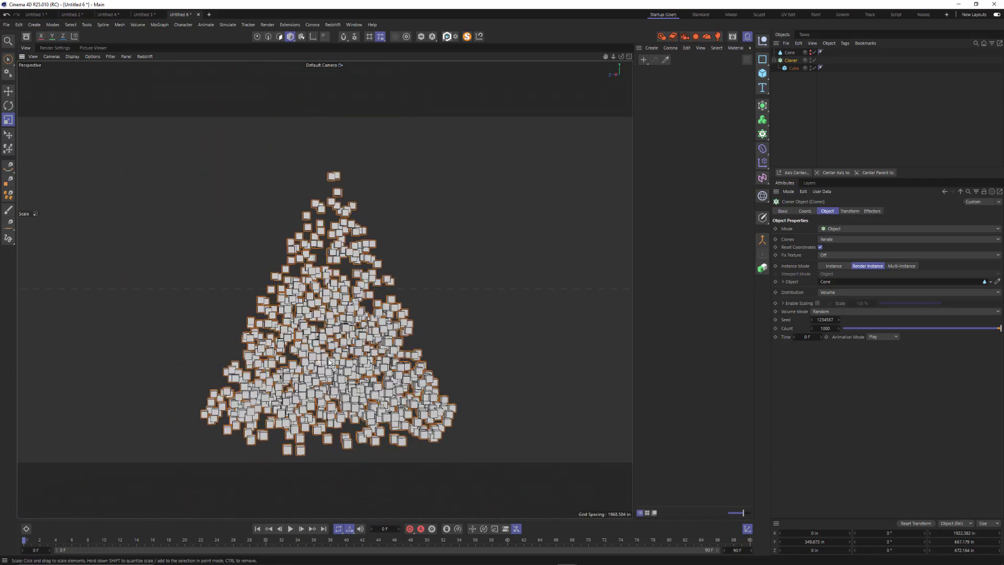
alt+drag(270, 324, 308, 355)
alt+right_drag(308, 355, 365, 349)
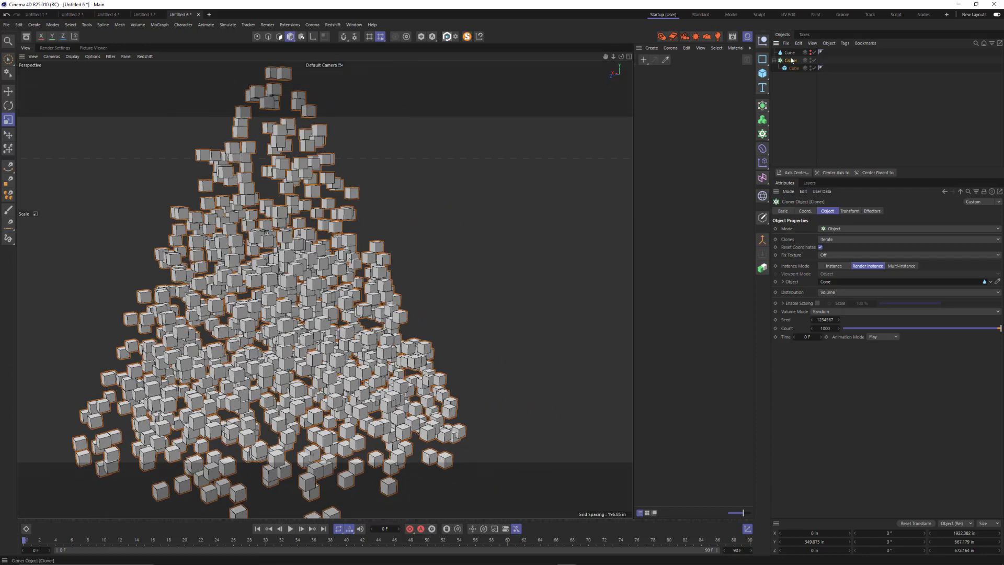
alt+drag(410, 260, 360, 269)
alt+drag(379, 315, 371, 328)
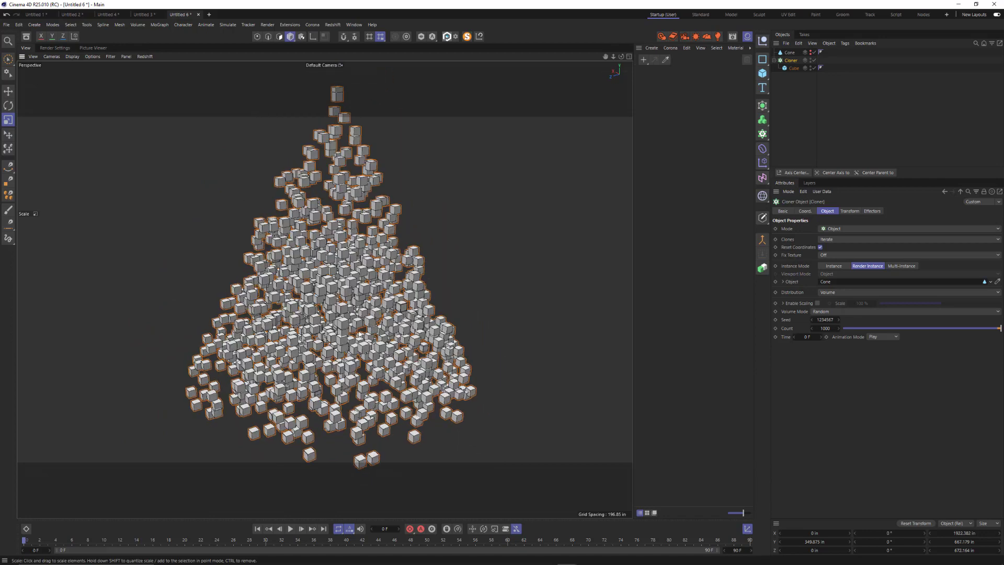
alt+right_drag(325, 297, 357, 288)
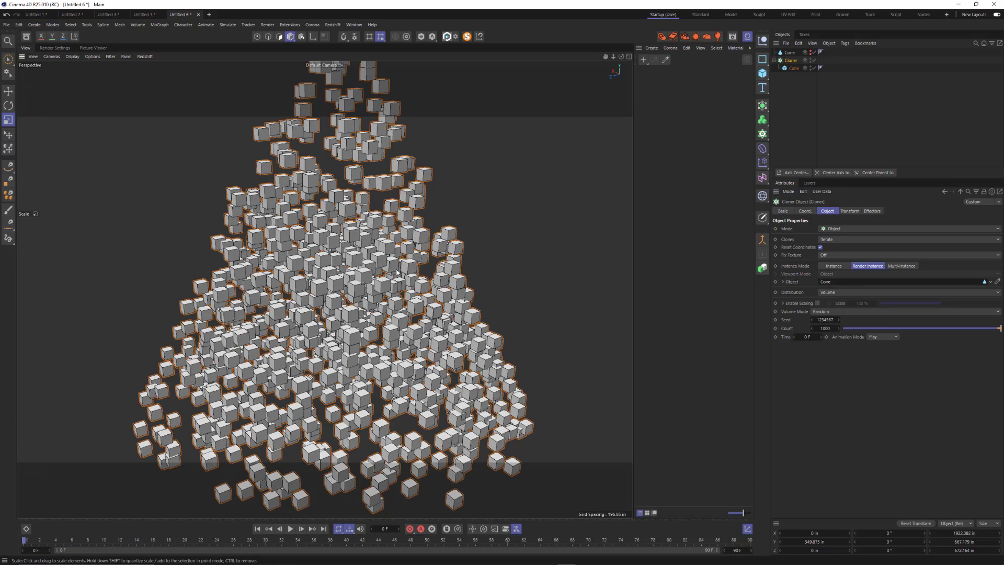
alt+right_drag(331, 305, 425, 254)
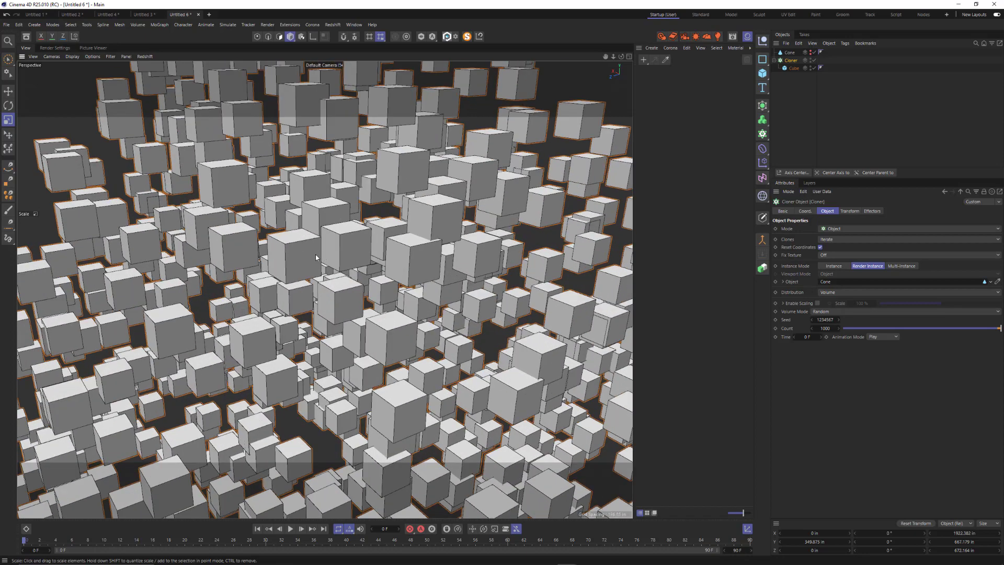
alt+right_drag(337, 238, 280, 261)
mouse_move(345, 278)
alt+mouse_down()
mouse_move(413, 275)
mouse_move(441, 285)
alt+mouse_up()
alt+right_drag(398, 319, 349, 322)
alt+drag(348, 323, 330, 270)
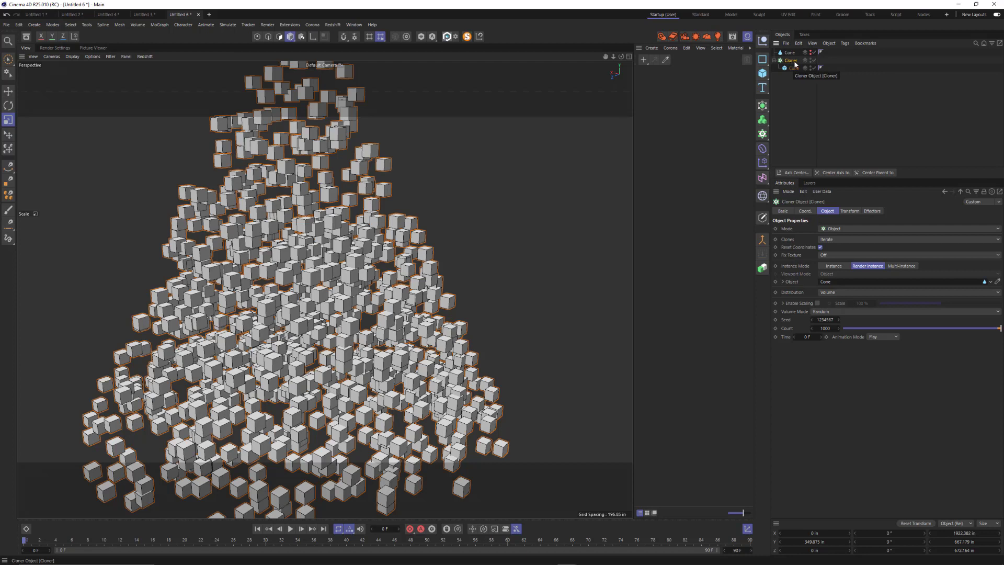
Add a Random effector to the Cloner
click(159, 25)
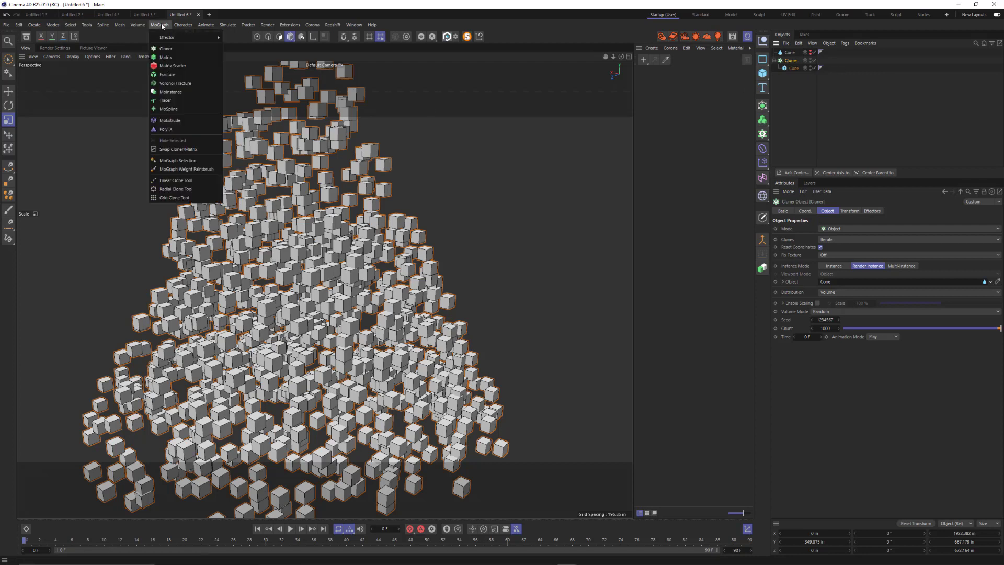
mouse_move(162, 39)
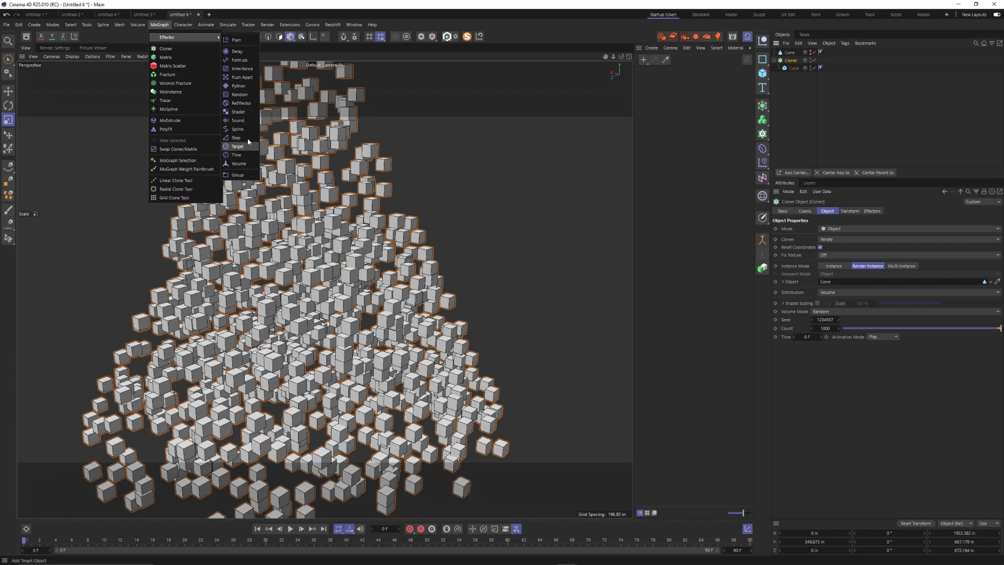
click(240, 95)
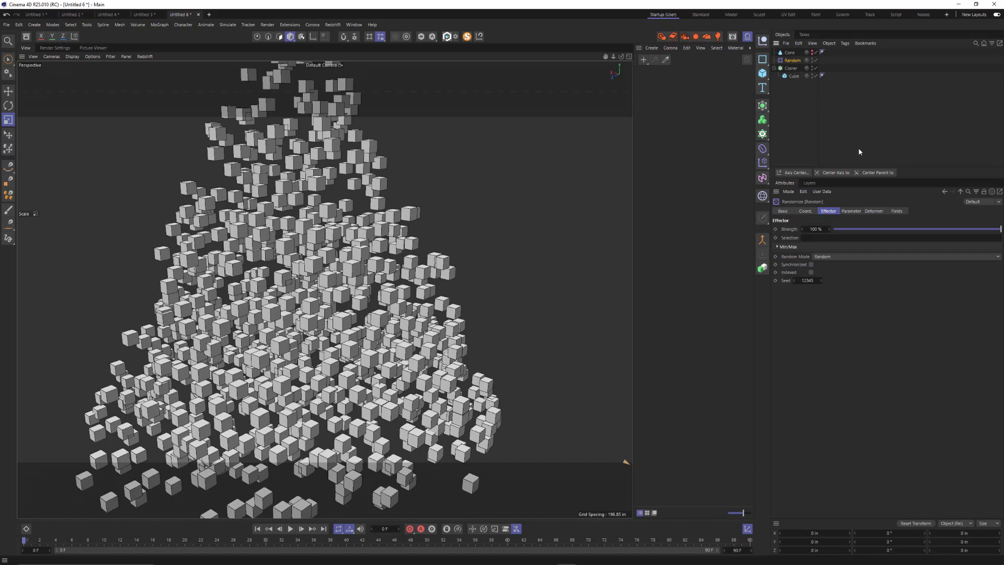
Remove the Random effector from the Cloner's effector list and assign it to the Cloner again
click(793, 69)
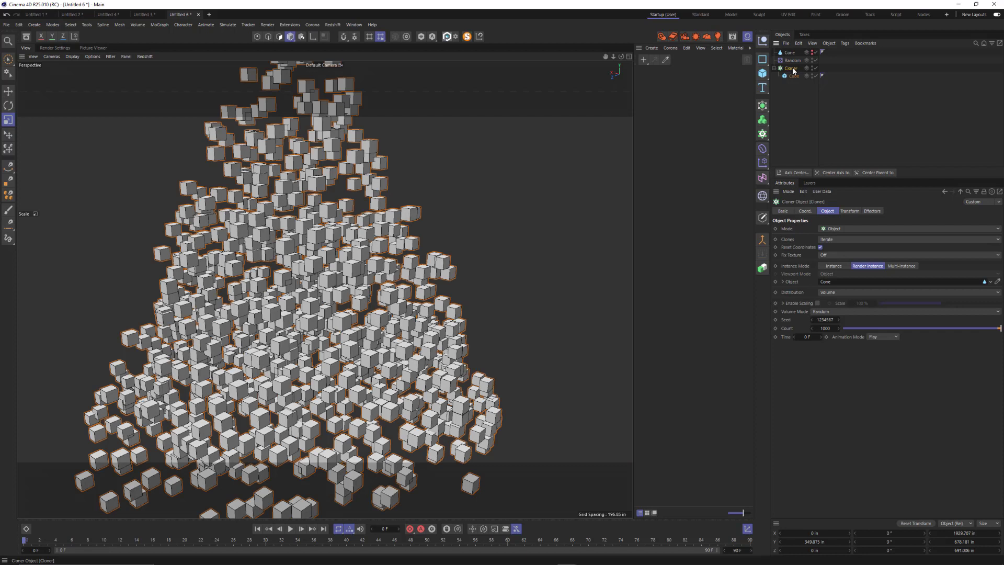
click(872, 212)
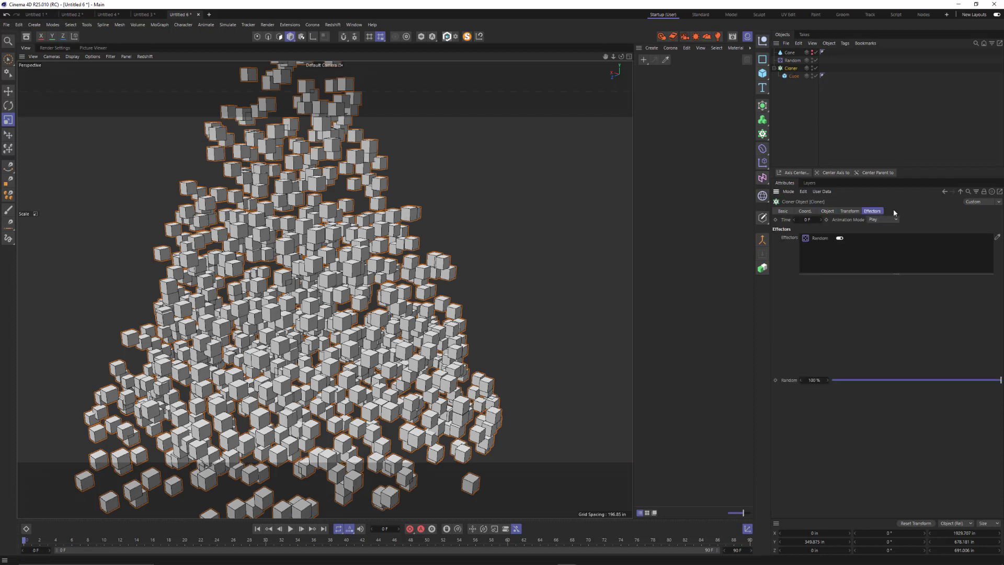
click(826, 243)
key(Delete)
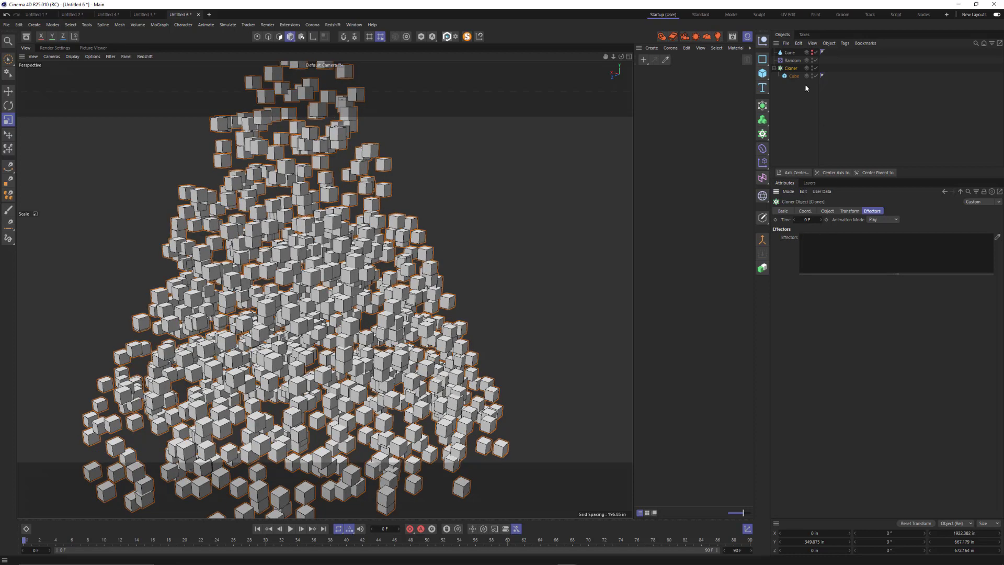
drag(792, 60, 822, 251)
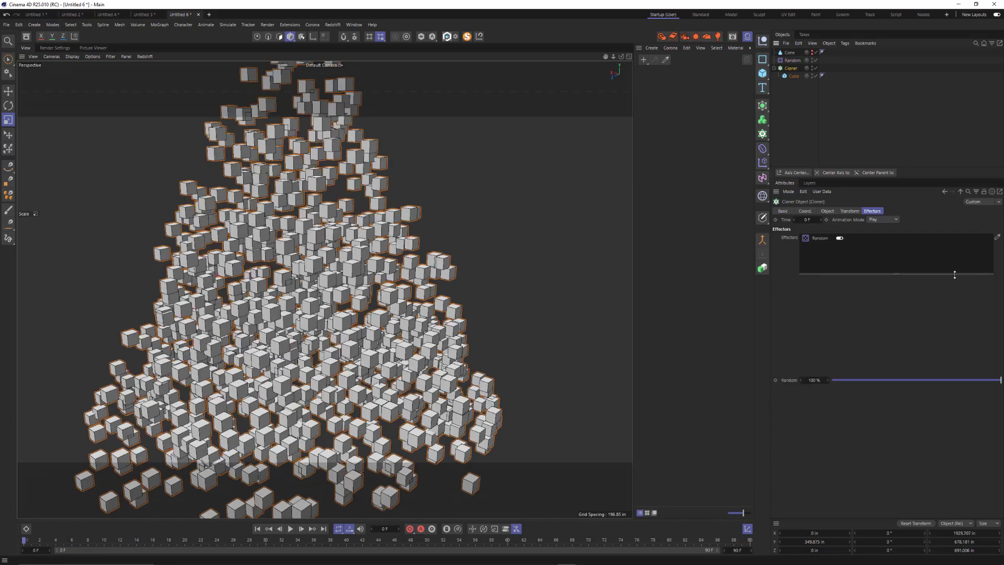
Set the Random effector's position offset to about 2492.7 in along X and -266.3 in along Z to scatter the cubes
click(793, 61)
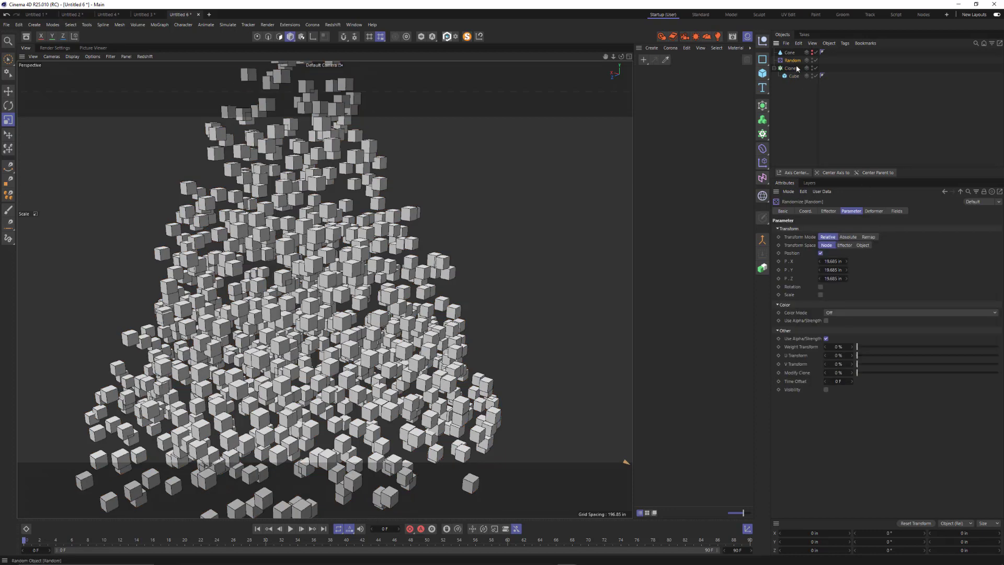
alt+right_drag(320, 306, 289, 318)
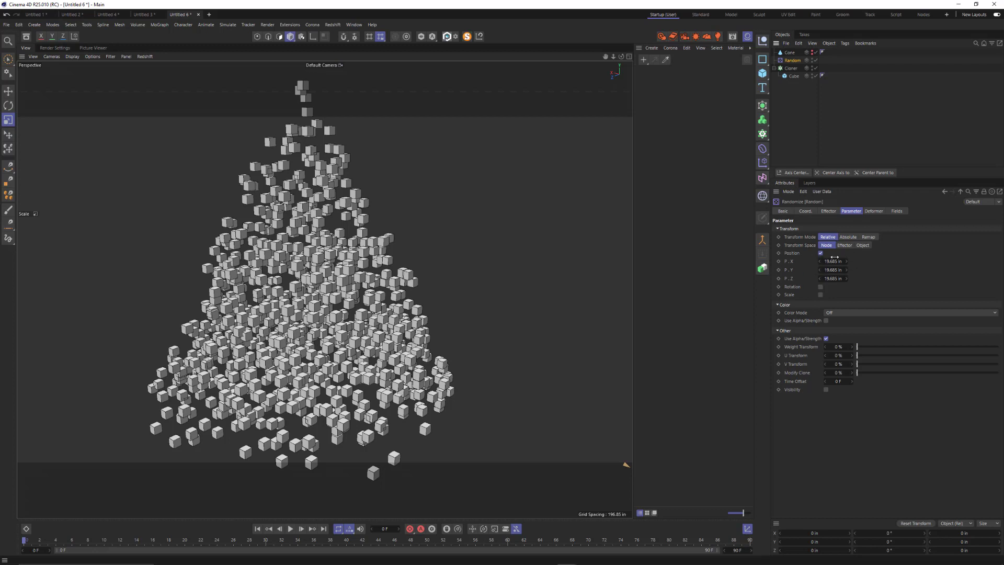
drag(833, 261, 895, 280)
mouse_move(831, 279)
mouse_down()
mouse_move(792, 279)
mouse_move(835, 286)
mouse_up()
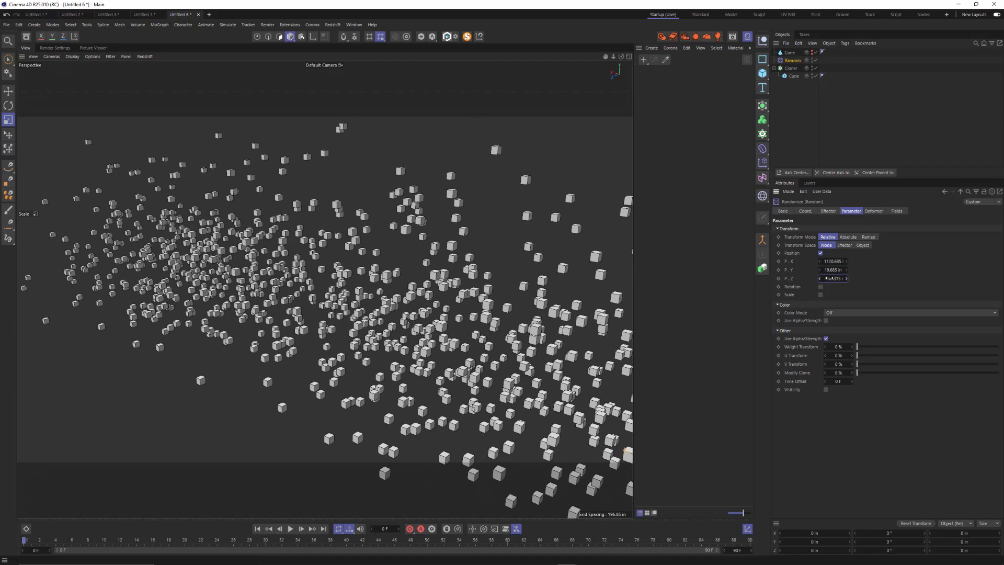
drag(820, 278, 762, 278)
drag(837, 261, 507, 261)
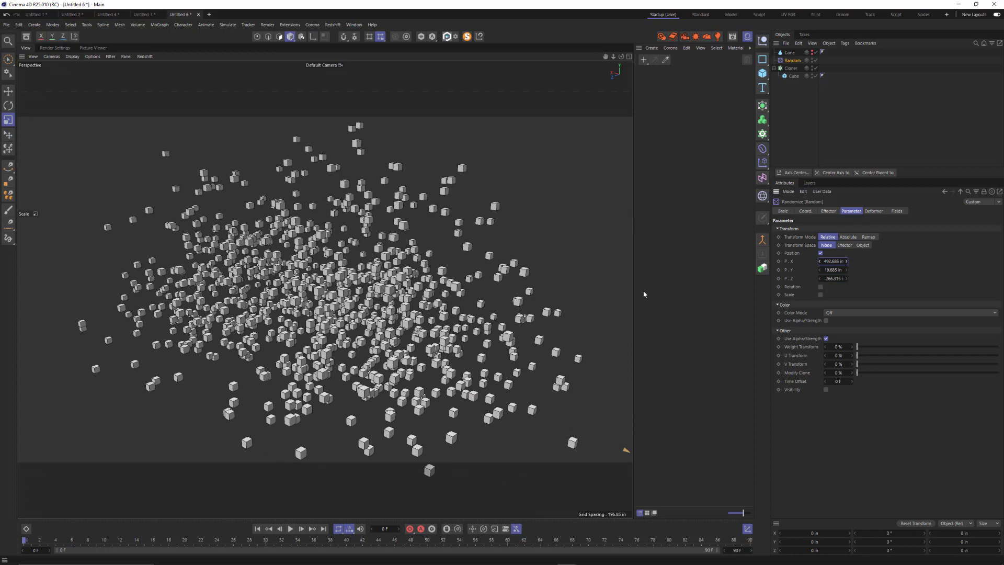
click(359, 250)
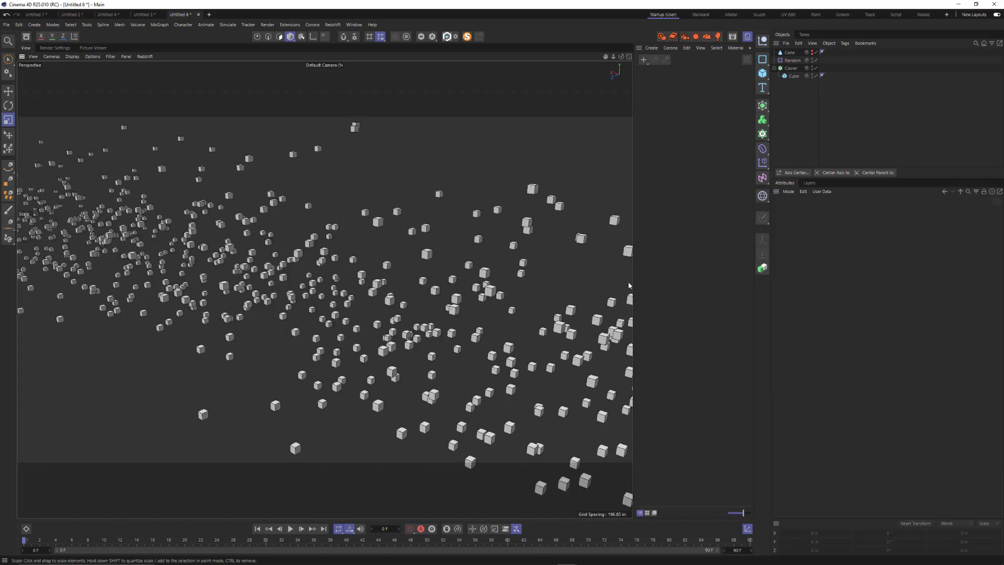
key(ctrl+z)
alt+drag(330, 299, 438, 291)
scroll(438, 291, down, 3)
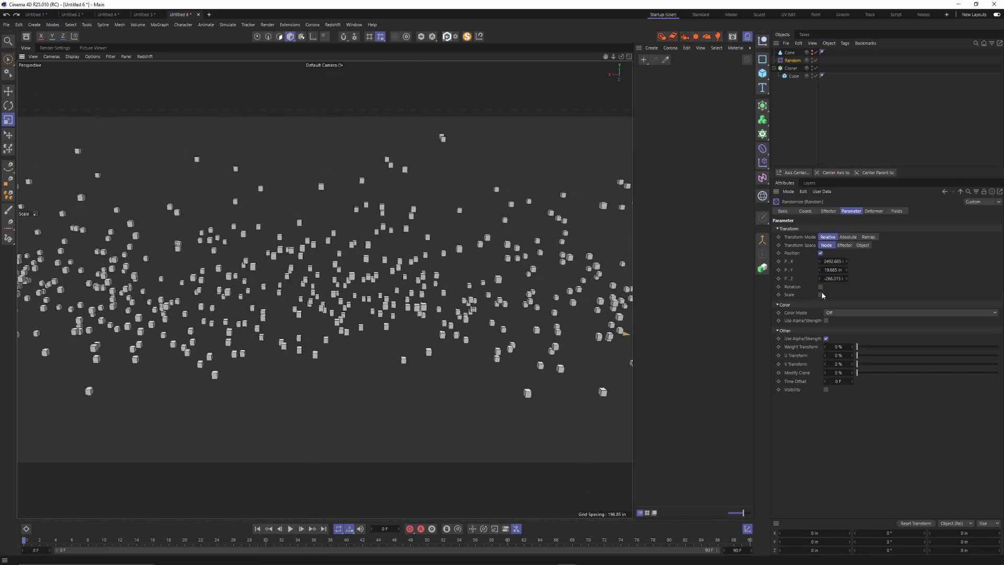
Enable rotation on the Random effector and randomize the cubes' heading, pitch and bank, with pitch at about 168°
click(821, 287)
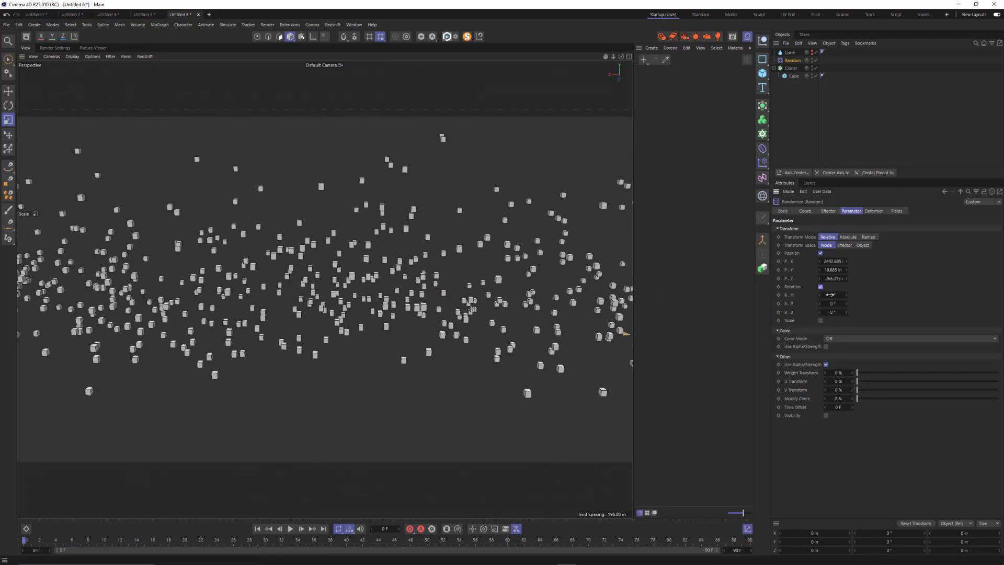
mouse_move(831, 295)
mouse_down()
mouse_move(863, 295)
mouse_move(841, 304)
mouse_move(863, 312)
mouse_up()
alt+right_drag(327, 293, 361, 290)
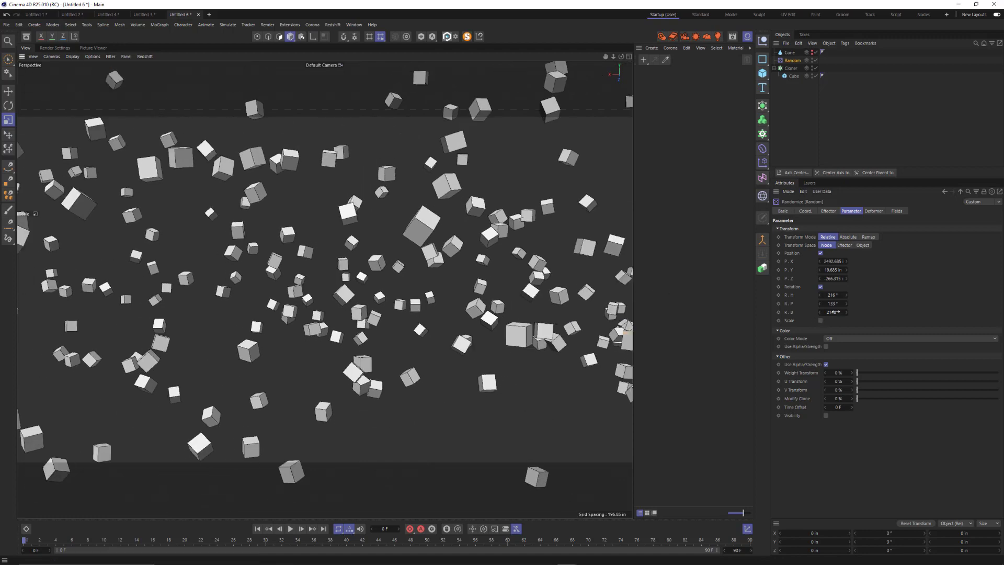
mouse_move(835, 311)
mouse_down()
mouse_move(843, 295)
mouse_move(827, 303)
mouse_up()
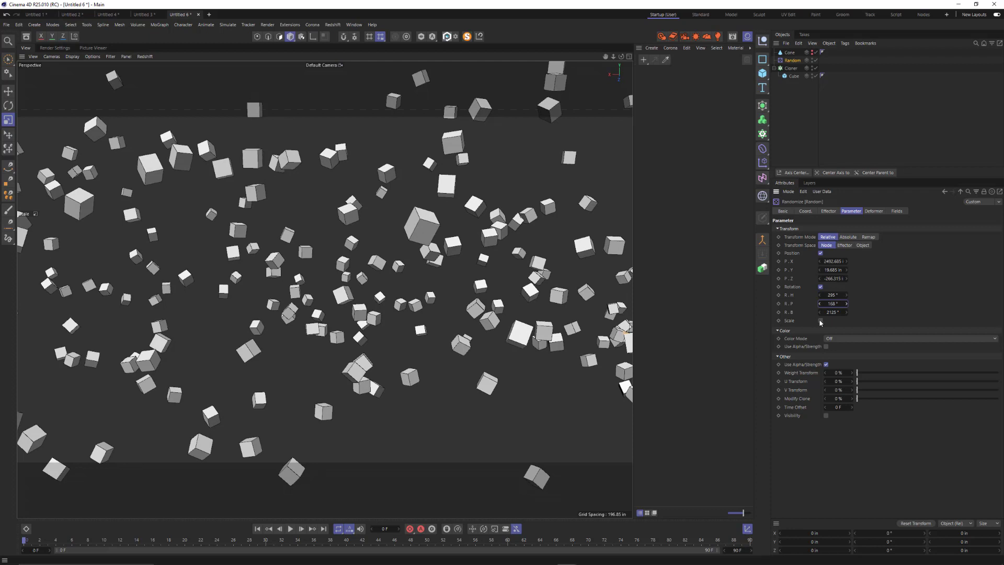
Enable scale on the Random effector, make it uniform and set it to 1.5
click(821, 321)
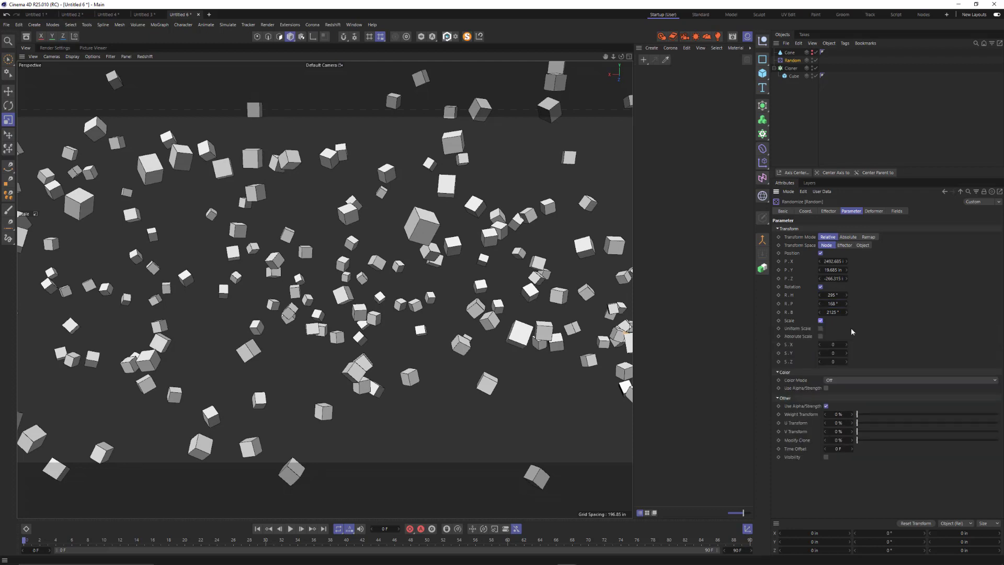
click(821, 329)
mouse_move(833, 344)
mouse_down()
mouse_move(841, 344)
mouse_move(815, 344)
mouse_move(835, 344)
mouse_up()
text(1.5)
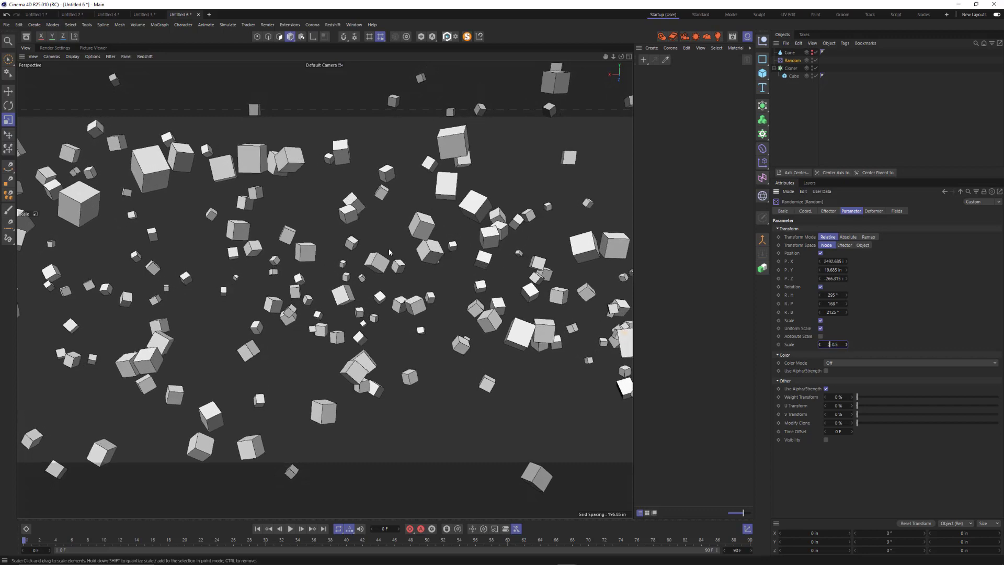
key(Return)
scroll(355, 260, down, 6)
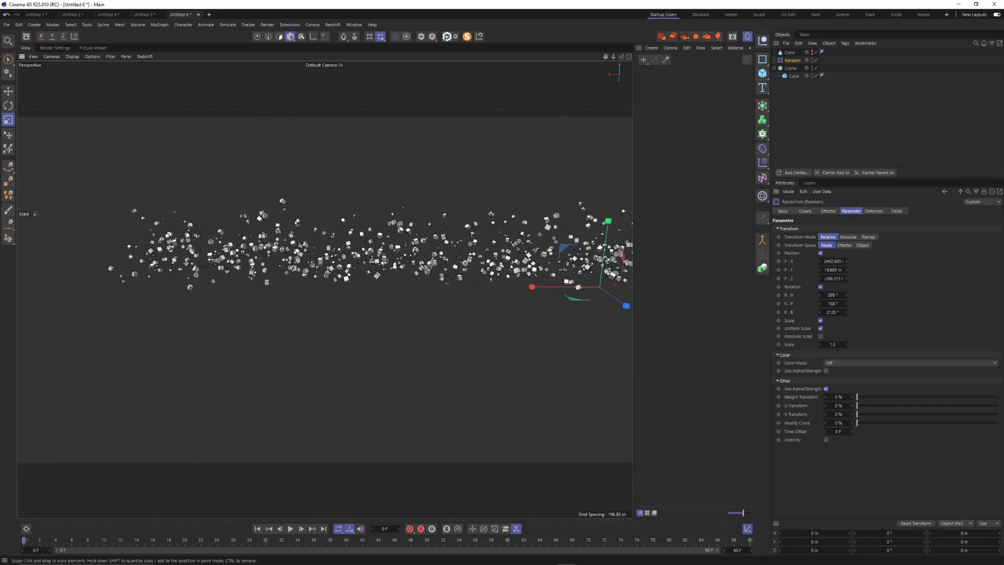
alt+drag(394, 265, 242, 220)
scroll(304, 235, up, 15)
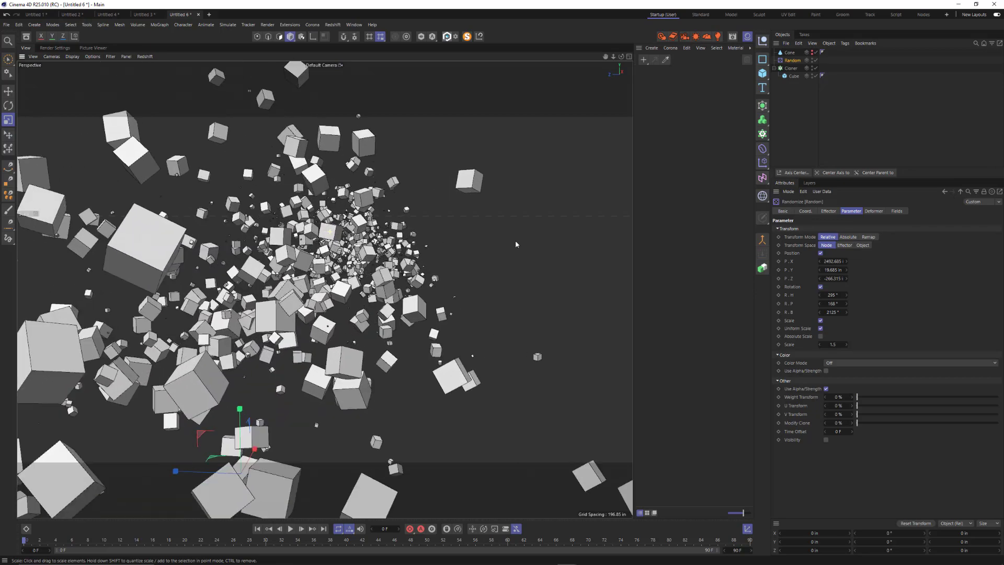
scroll(330, 231, up, 10)
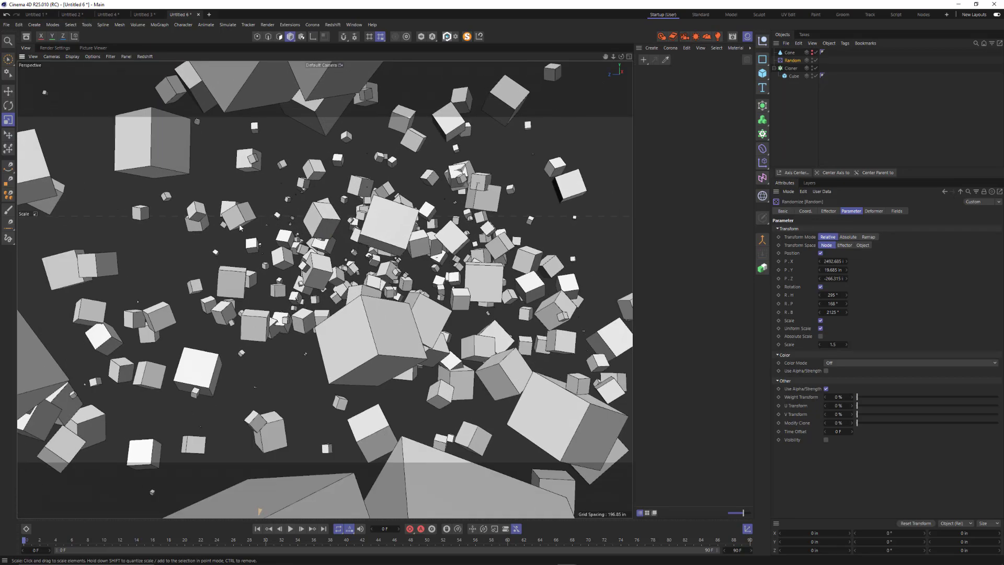
scroll(240, 228, down, 15)
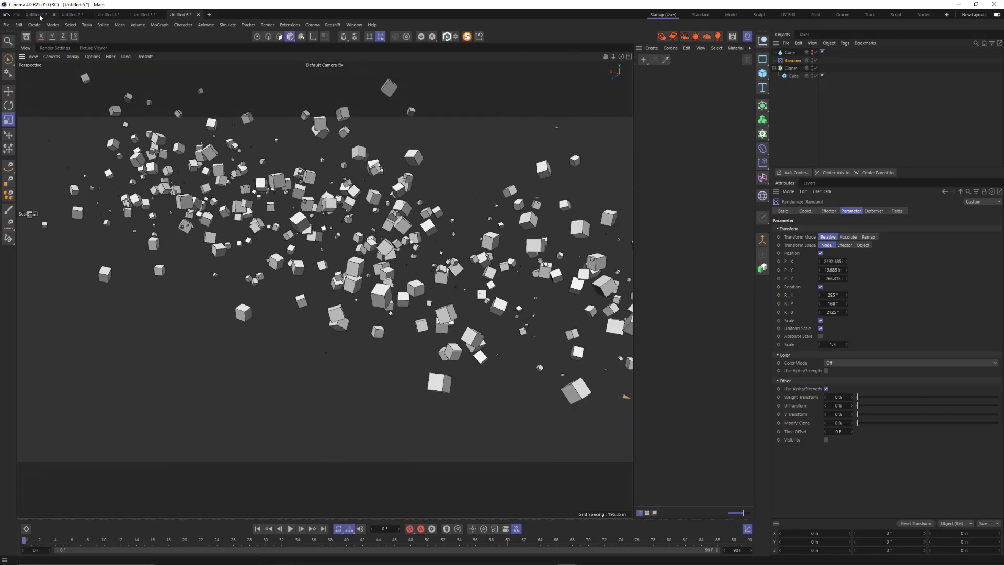
Switch to the Untitled 2 document containing the 50-foot truss with stage lights
click(35, 14)
click(66, 15)
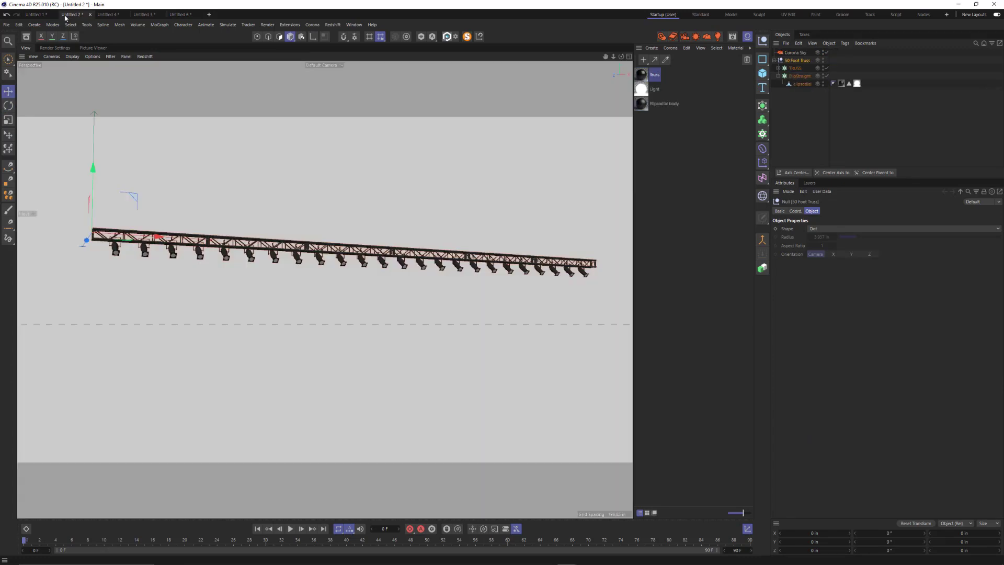
scroll(345, 225, up, 10)
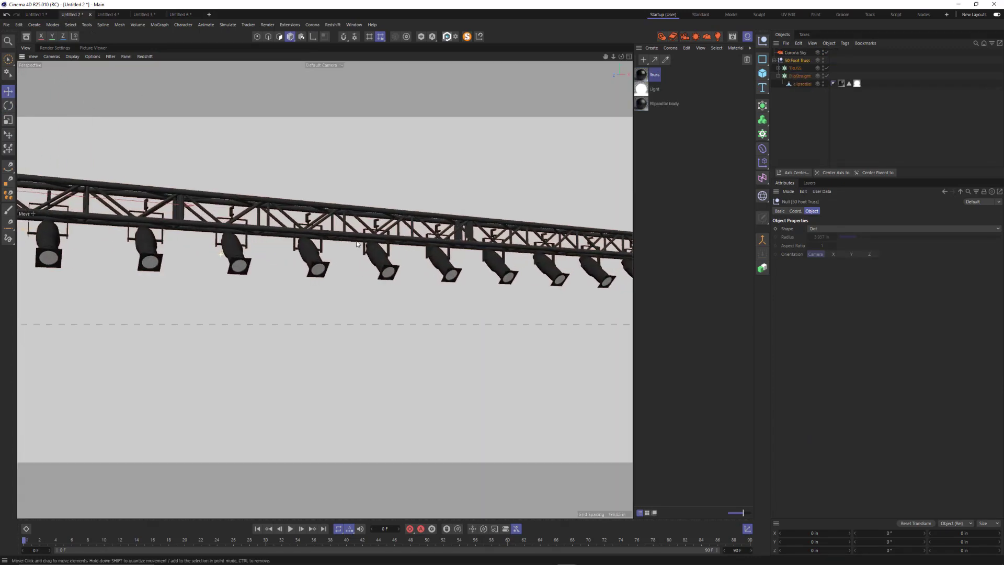
scroll(345, 225, down, 6)
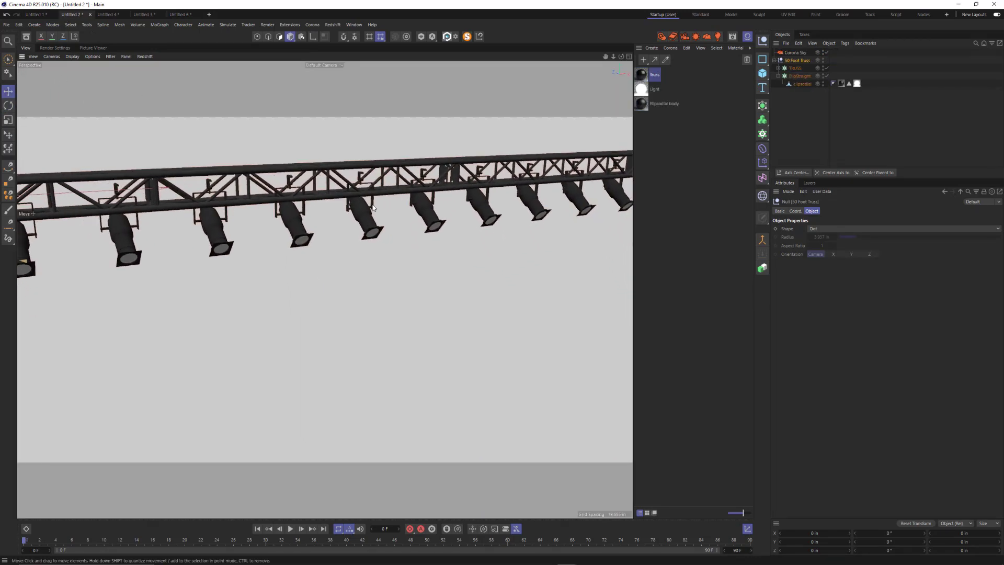
Reposition the ElipStraight light cloner beneath the truss at about Y -28.9 in and Z -2.7 in
click(800, 75)
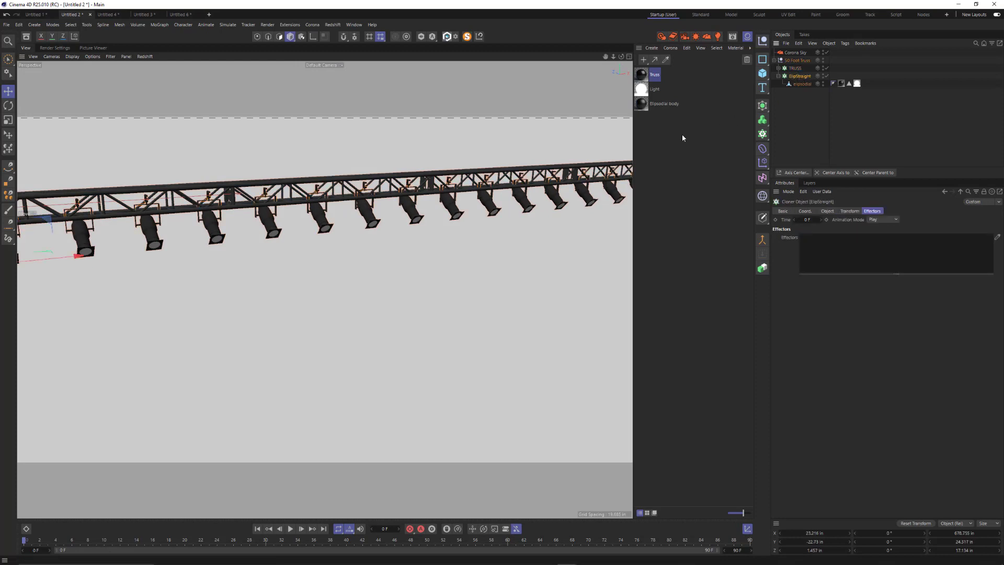
key(o)
mouse_move(463, 193)
alt+mouse_down()
mouse_move(295, 226)
mouse_move(246, 258)
mouse_move(236, 303)
alt+mouse_up()
drag(193, 328, 214, 329)
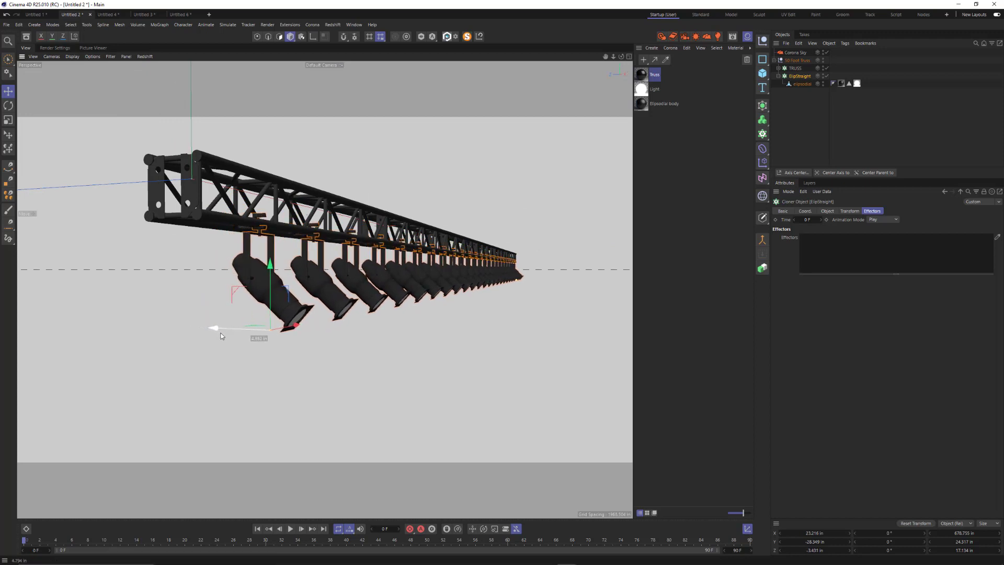
drag(268, 264, 269, 267)
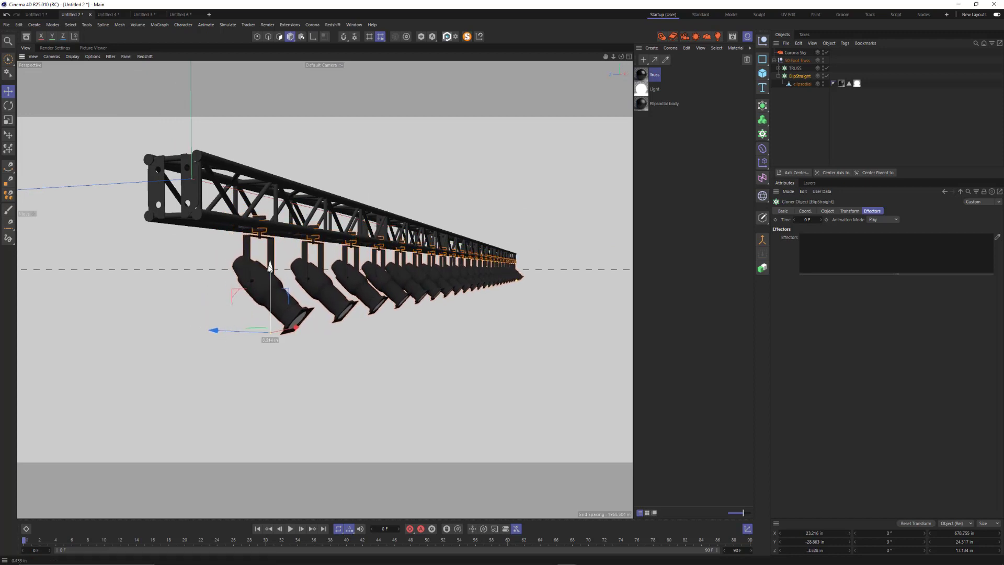
click(284, 213)
alt+drag(284, 212, 248, 244)
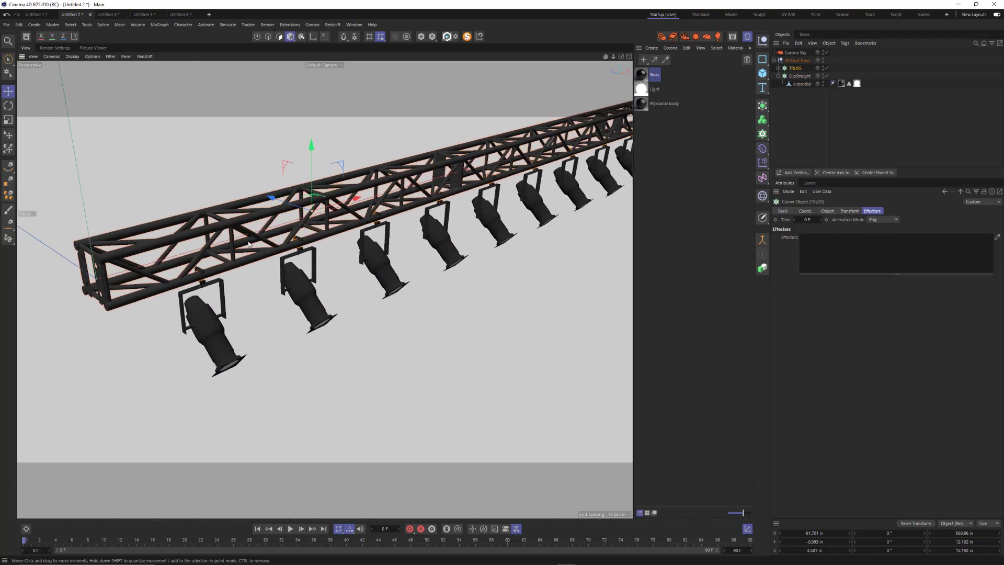
Add a Random effector to the ElipStraight light cloner
click(806, 79)
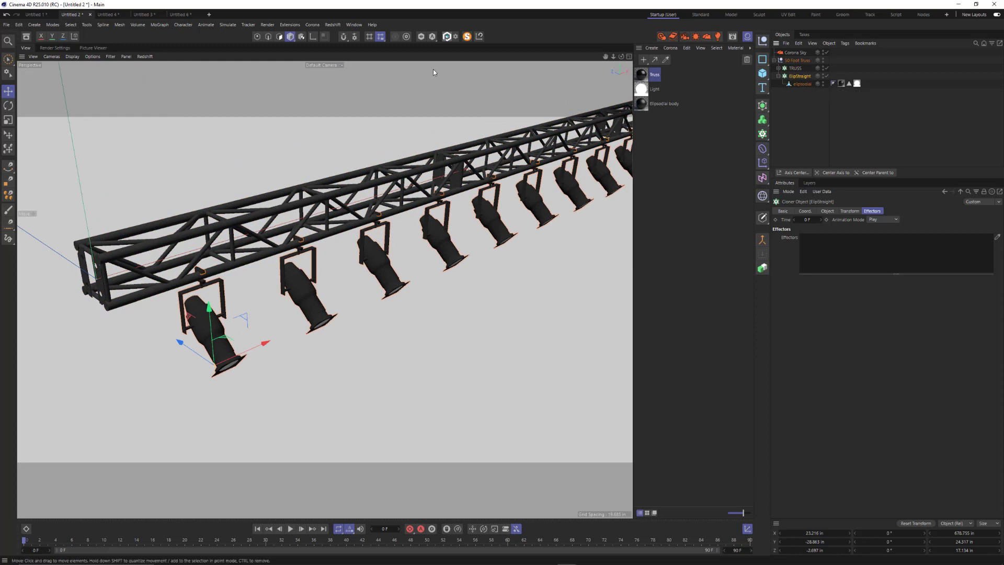
click(169, 26)
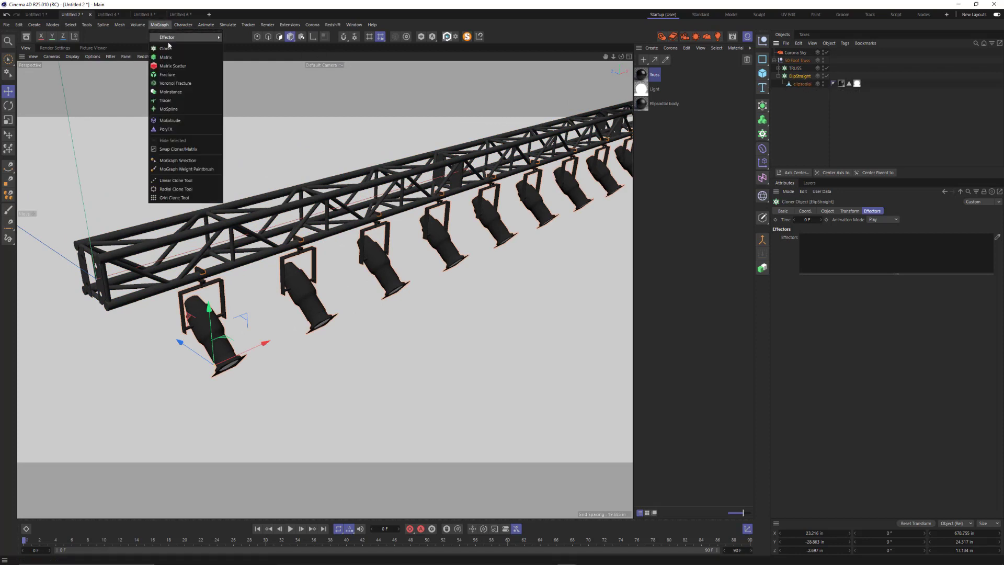
mouse_move(169, 41)
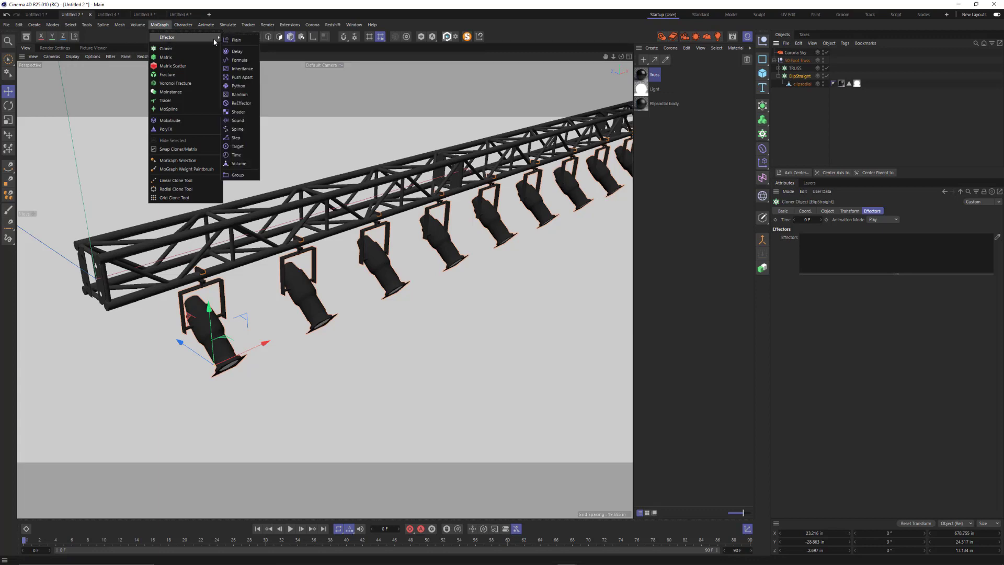
click(253, 95)
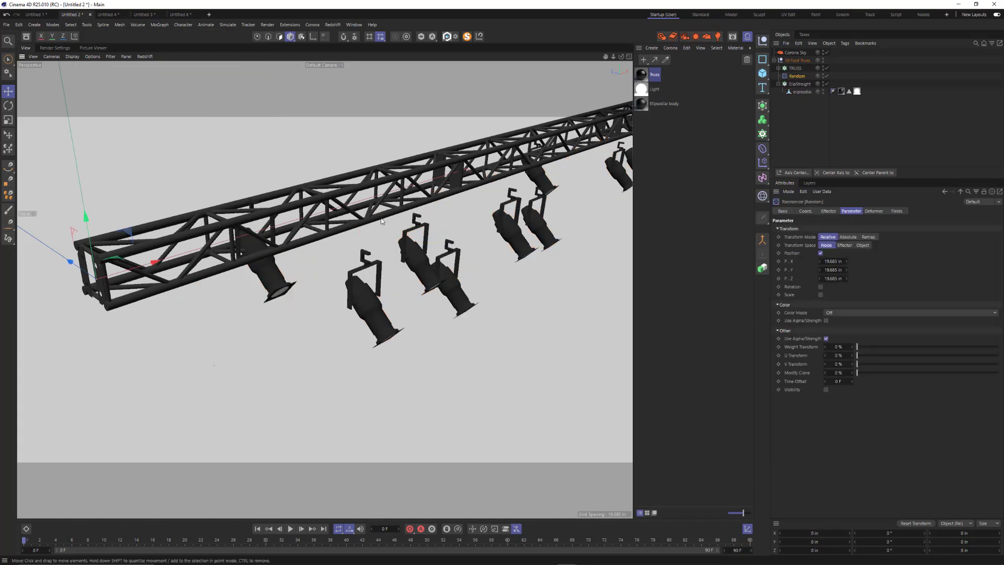
Set the Random effector's X, Y and Z position offsets to 0 in
scroll(382, 221, down, 8)
alt+middle_drag(526, 225, 359, 227)
alt+drag(359, 227, 378, 206)
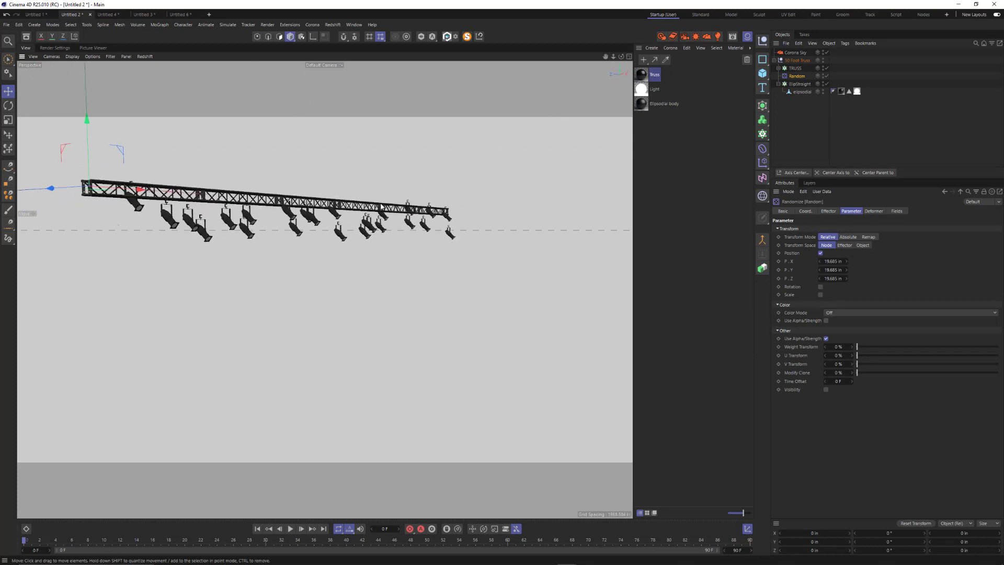
click(834, 262)
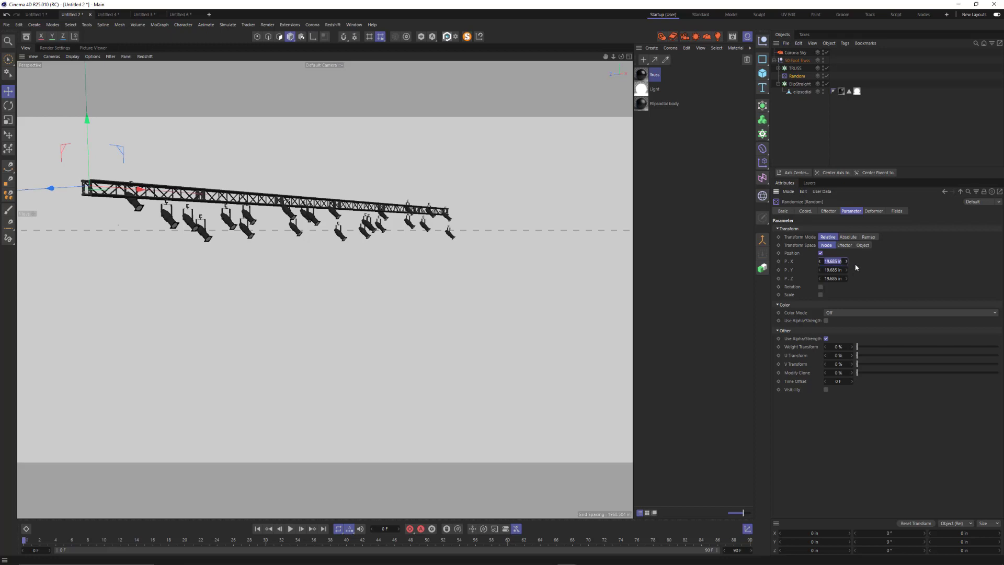
text(0)
key(Tab)
text(0)
key(Tab)
text(0)
key(Return)
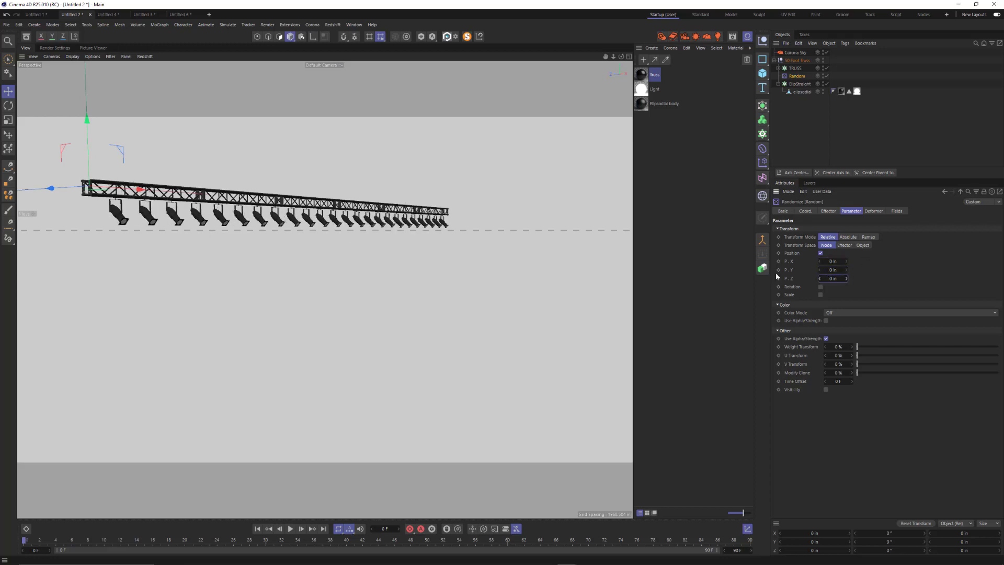
Return the Random effector's Z position offset to 0 in and set its Y offset to 3 in
alt+drag(203, 212, 160, 238)
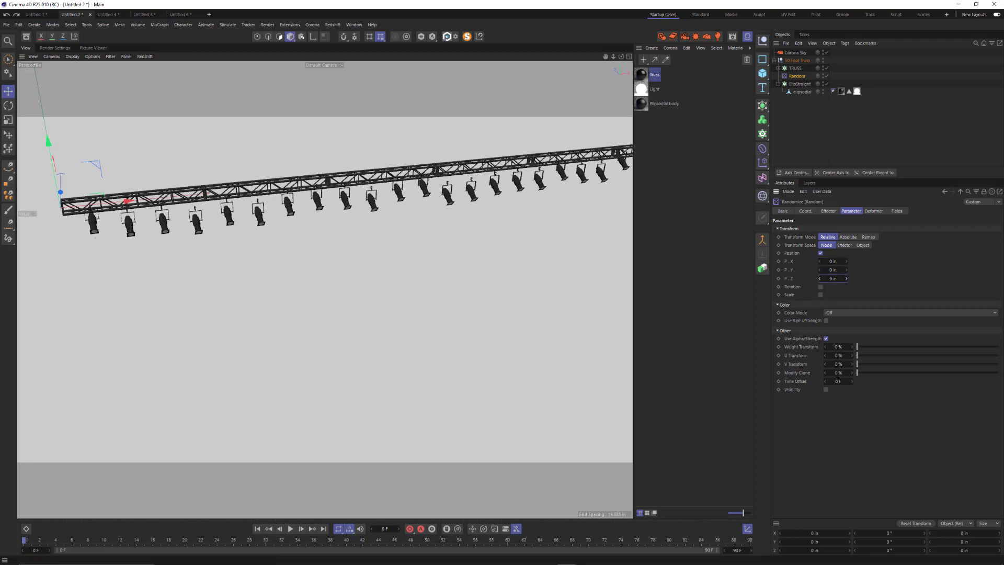
drag(831, 274, 835, 274)
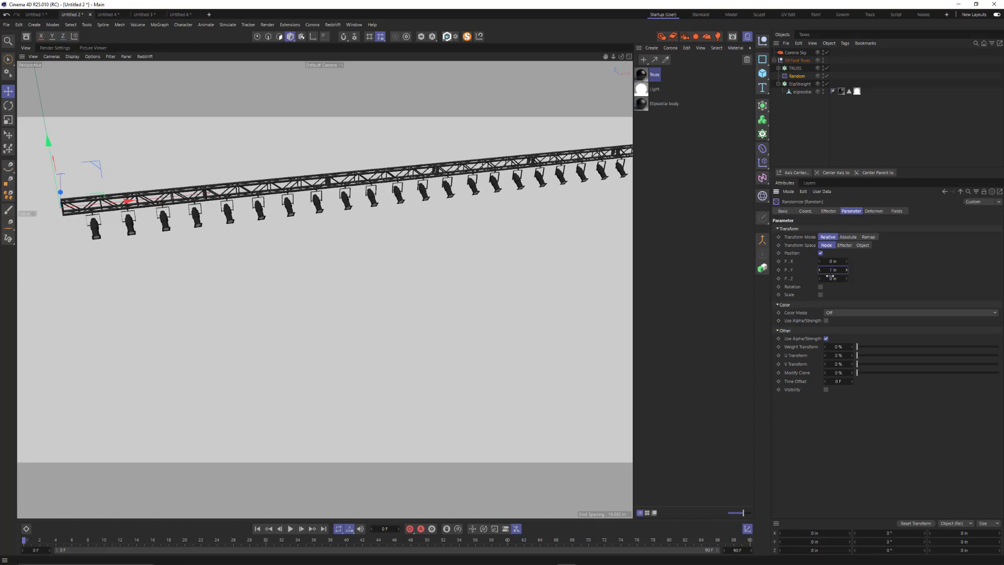
drag(832, 271, 837, 271)
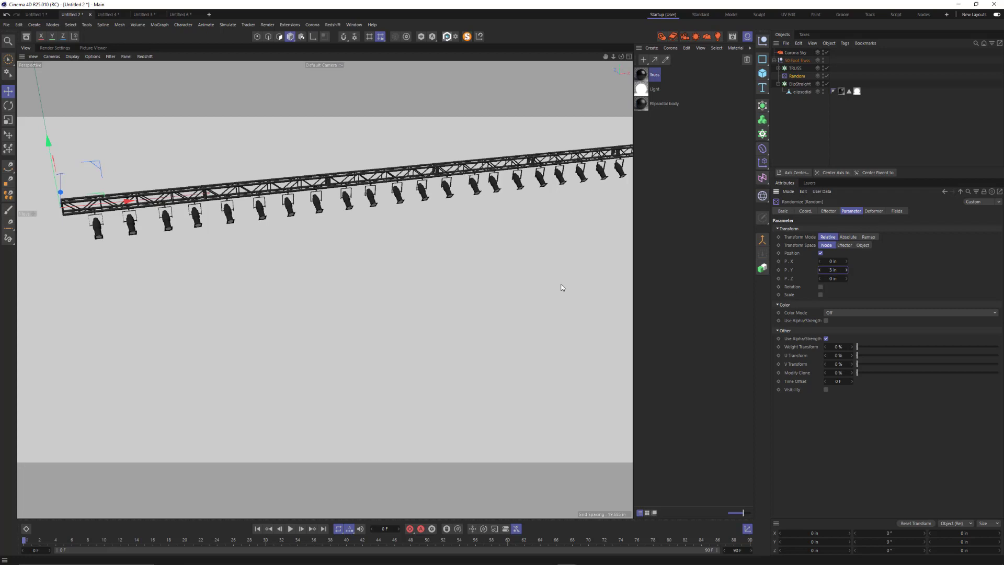
key(ctrl+z)
alt+drag(340, 217, 365, 215)
key(ctrl+y)
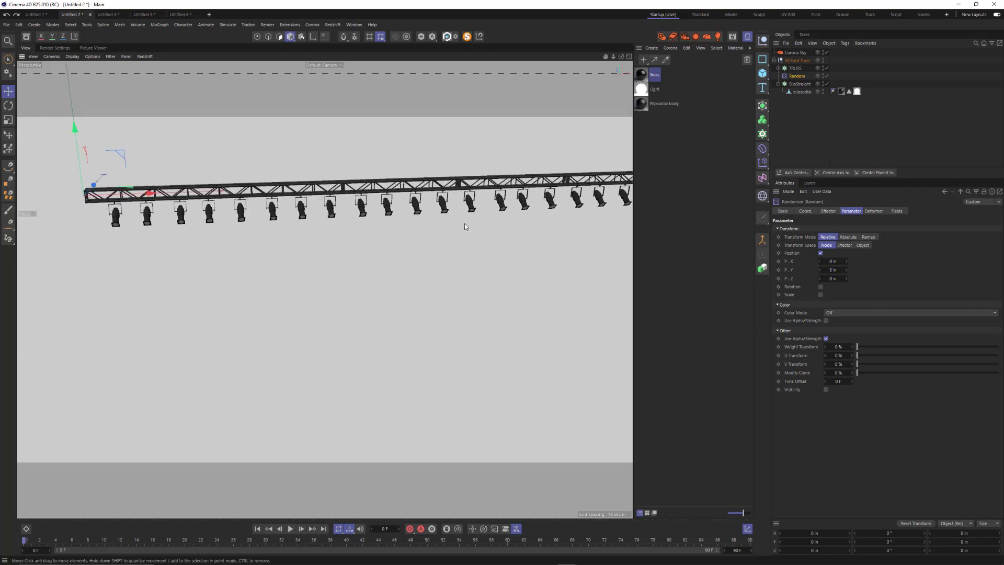
alt+drag(465, 226, 275, 219)
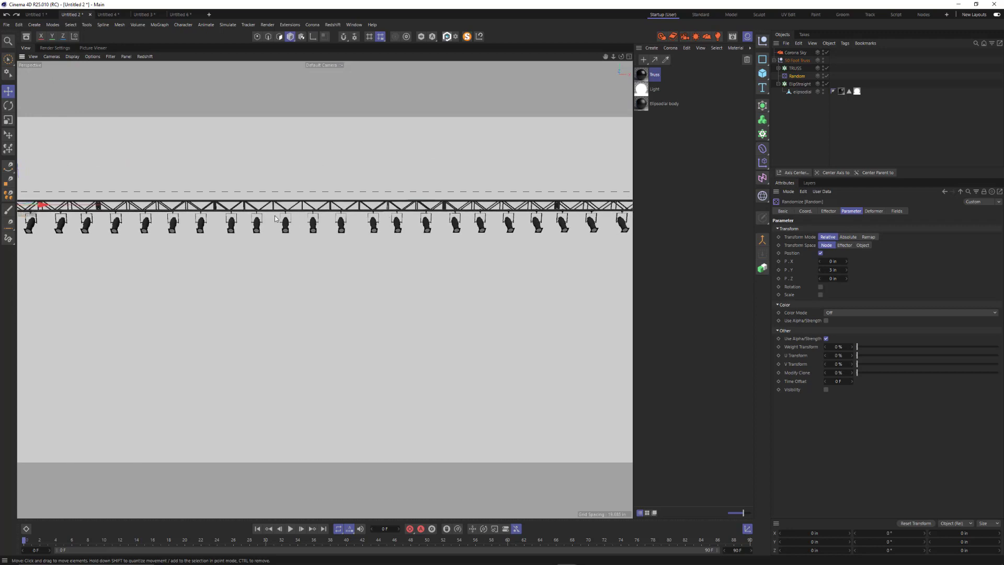
Enable rotation on the Random effector and set its bank rotation to 5°
click(820, 287)
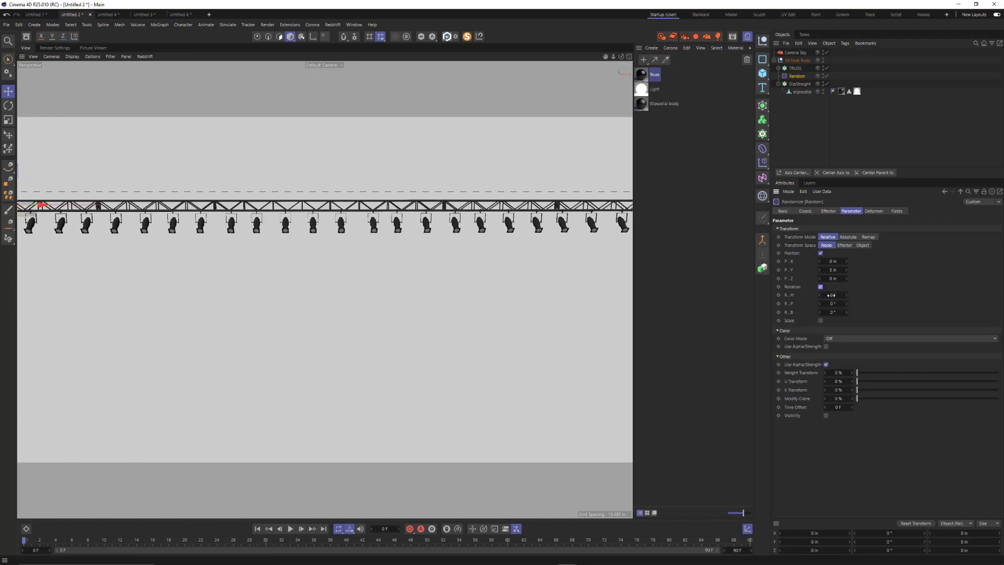
drag(831, 295, 834, 312)
key(ctrl+z)
key(ctrl+z)
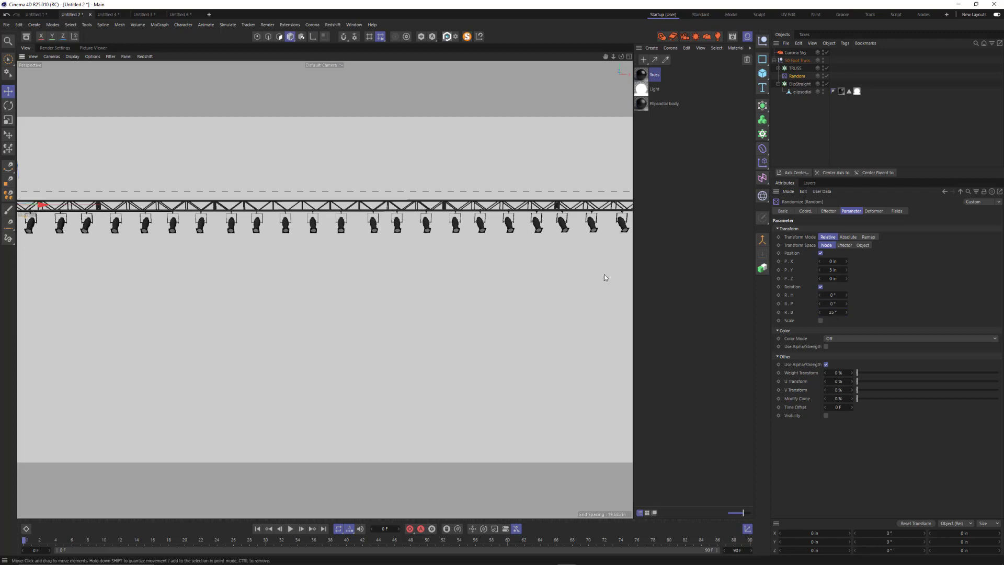
drag(836, 313, 838, 313)
text(5)
key(Return)
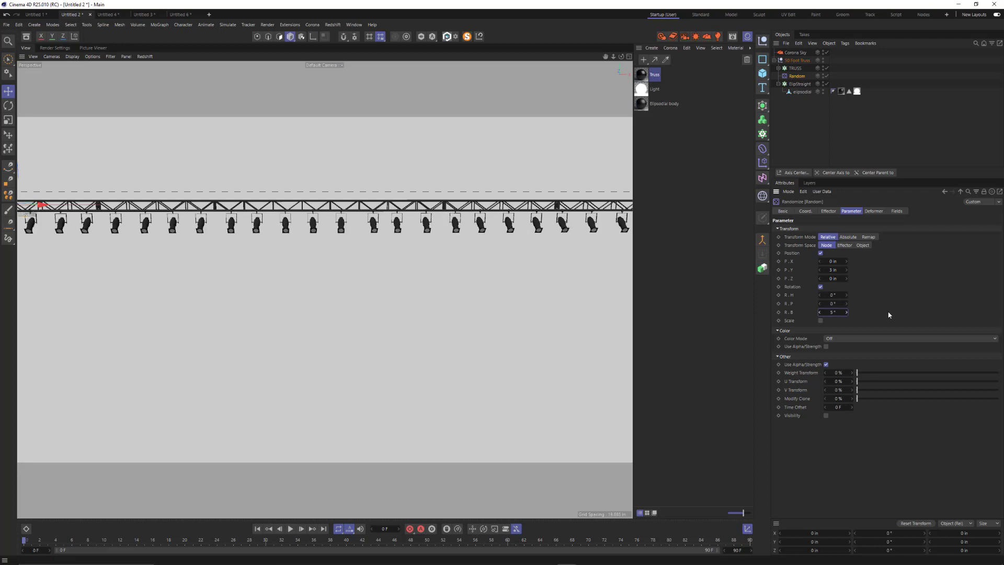
Examine the randomized lights along the truss from several angles and distances
click(566, 266)
alt+right_drag(406, 245, 462, 229)
alt+drag(462, 230, 294, 304)
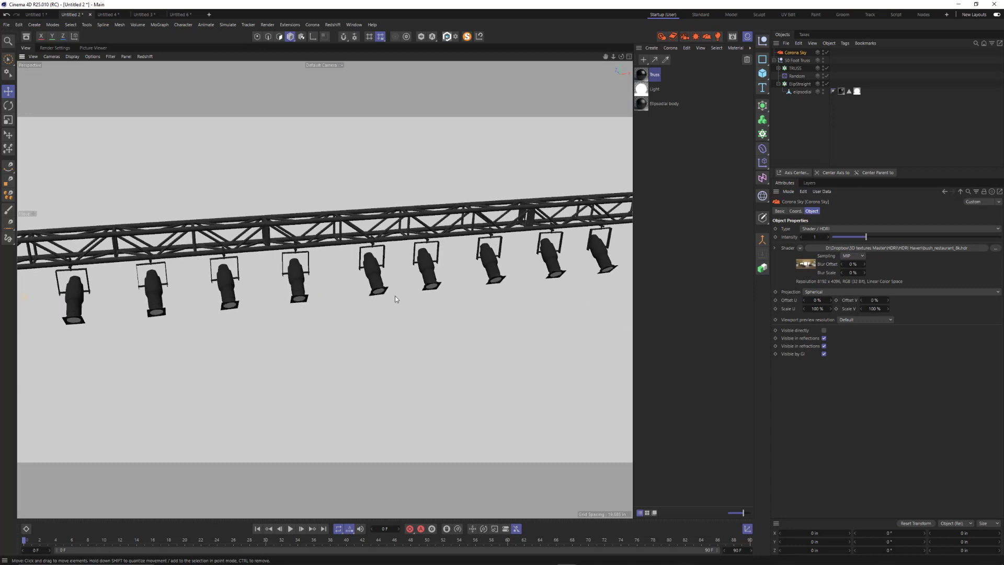
alt+right_drag(396, 299, 321, 334)
scroll(334, 322, down, 2)
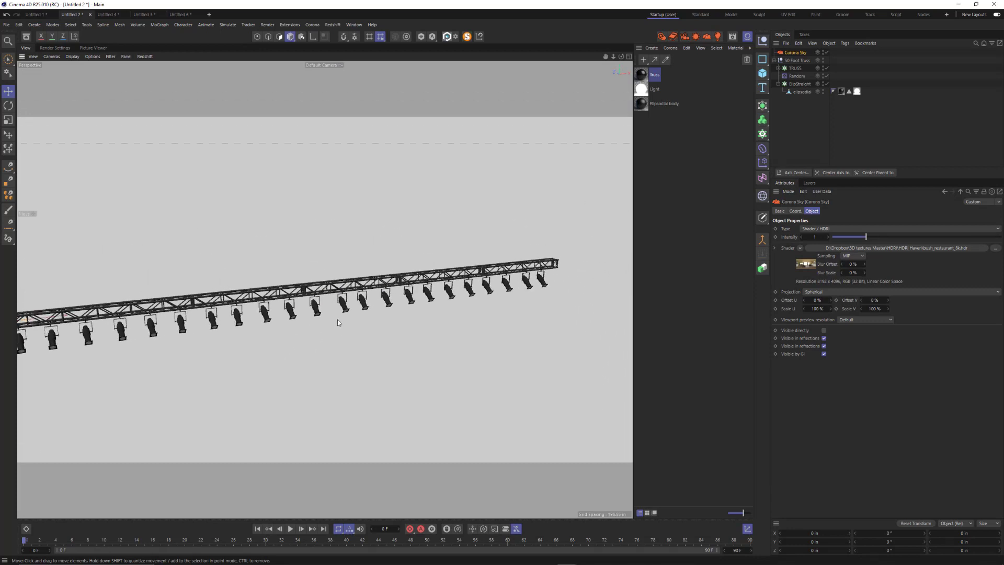
scroll(337, 322, down, 4)
alt+drag(320, 328, 414, 317)
alt+drag(233, 323, 259, 352)
scroll(260, 352, up, 5)
alt+drag(314, 257, 365, 288)
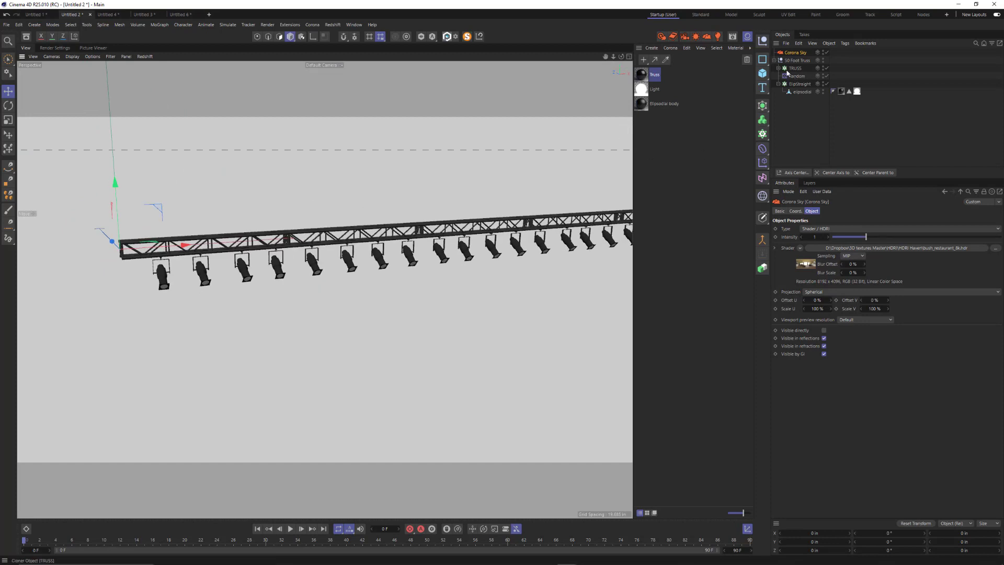
Switch to the Untitled 4 document containing the cloned audience and its target text
click(123, 17)
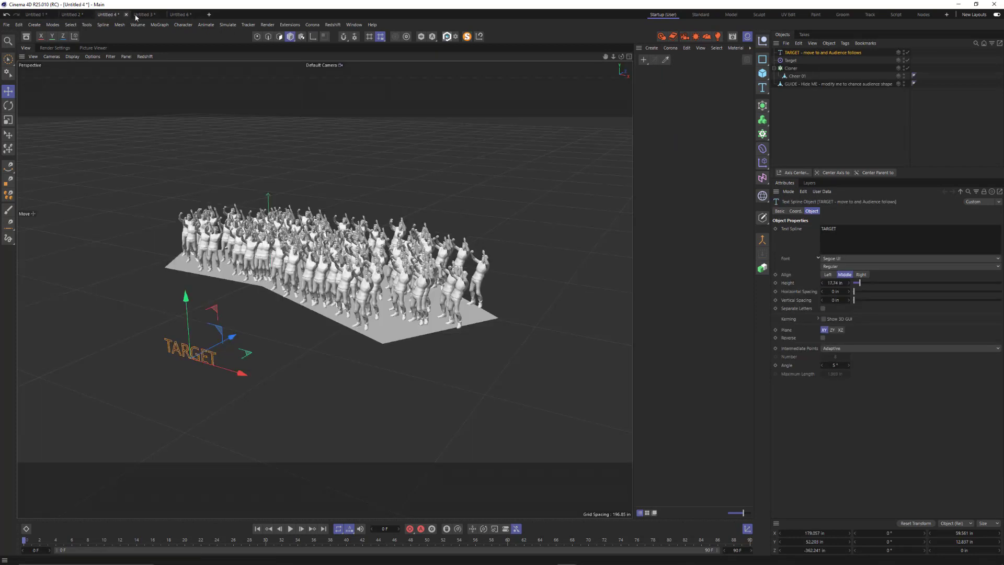
Switch to the Untitled 6 document containing the scattered cubes and delete its Random effector
click(181, 14)
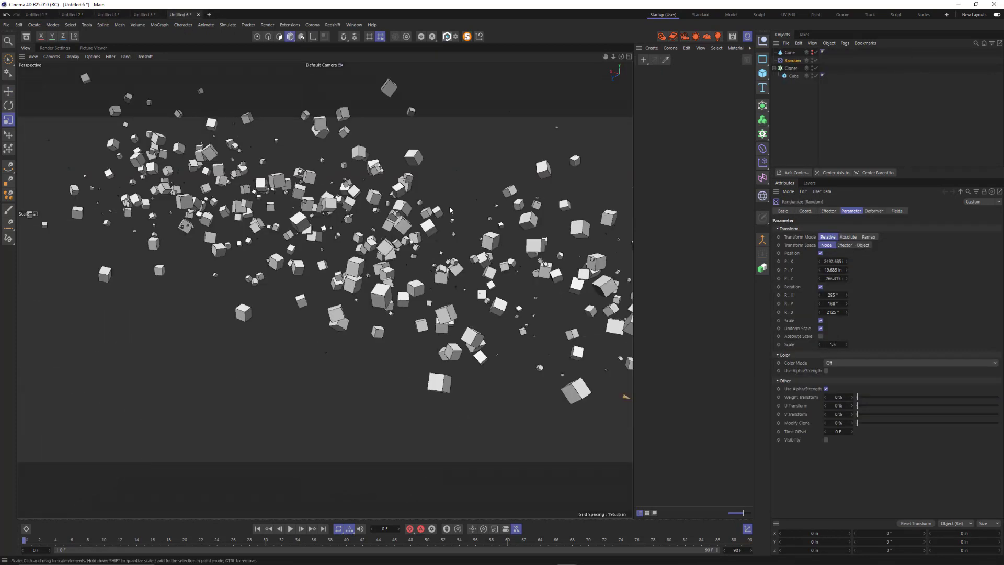
scroll(477, 204, down, 1)
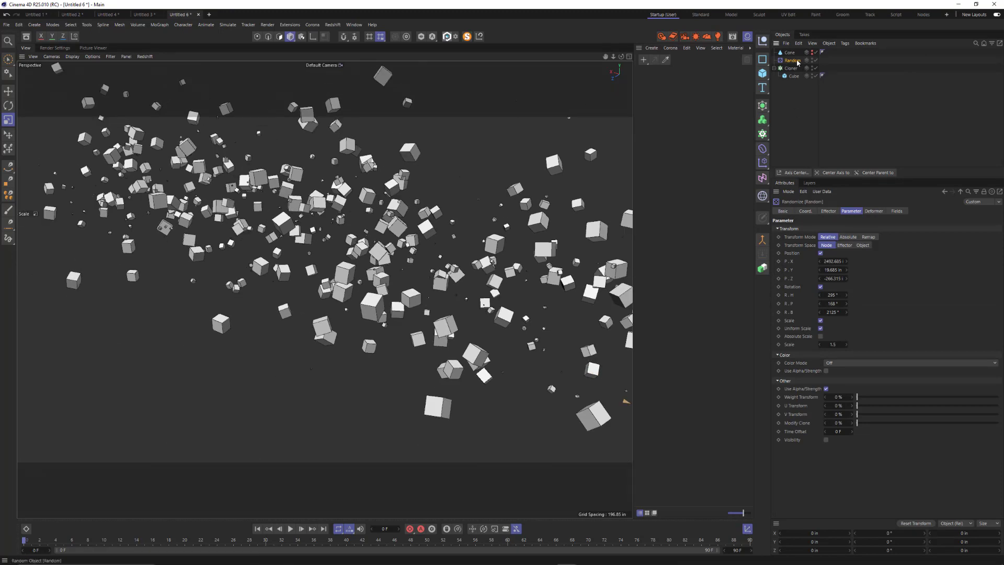
key(Delete)
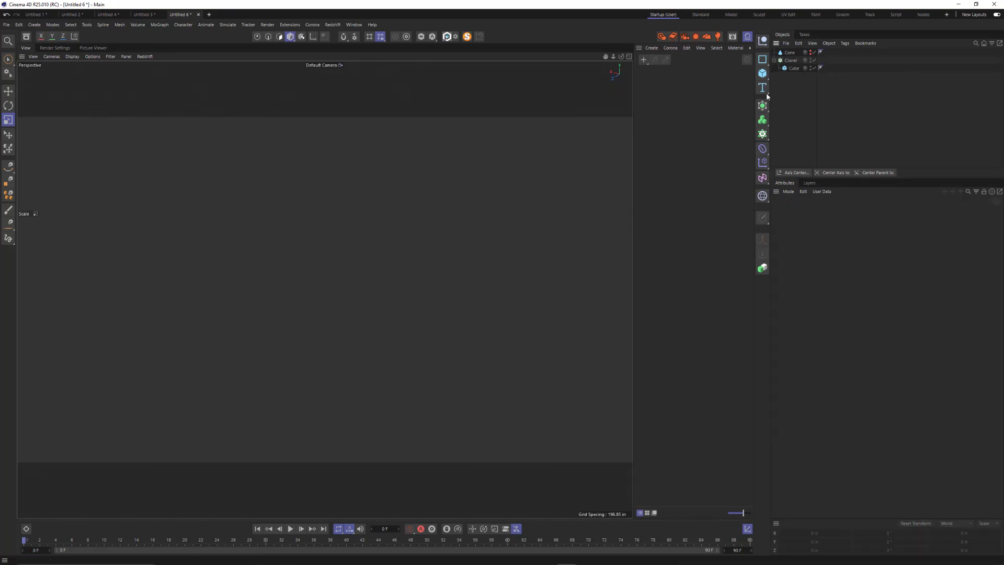
Set the clone count of the Cloner that fills the cone's volume with cubes to 2000
click(794, 68)
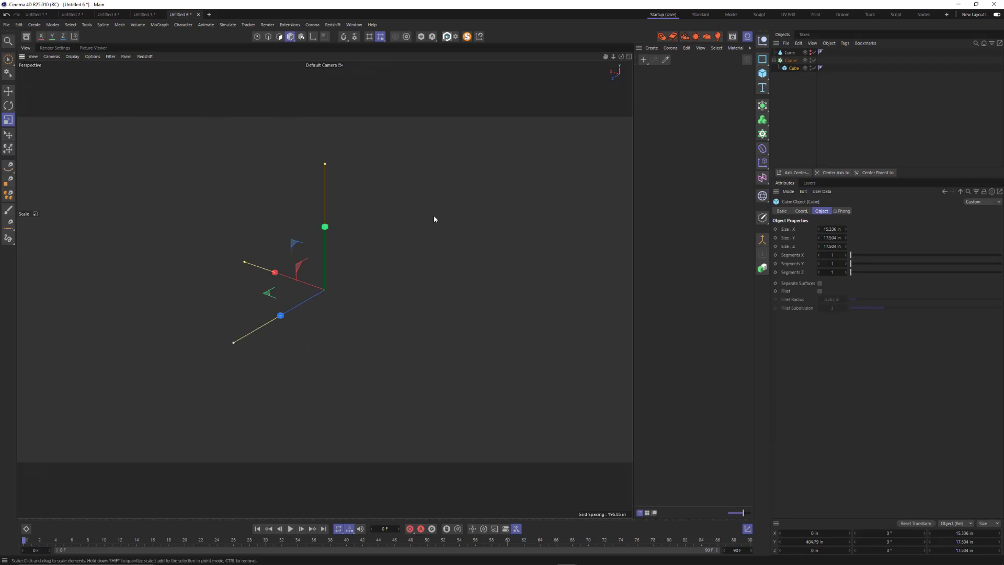
alt+drag(435, 215, 202, 228)
alt+right_drag(201, 229, 270, 268)
alt+drag(271, 268, 366, 350)
click(791, 60)
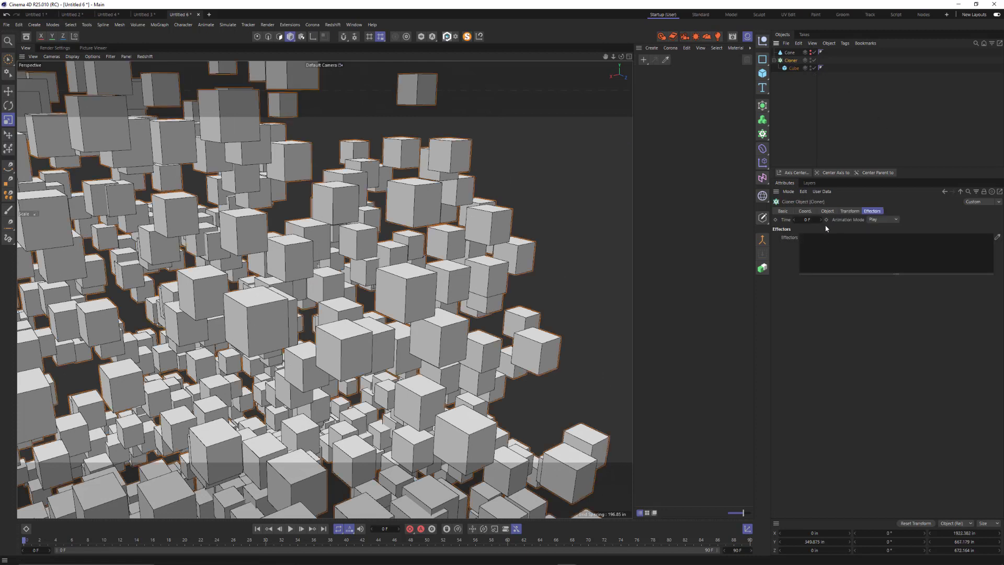
click(828, 212)
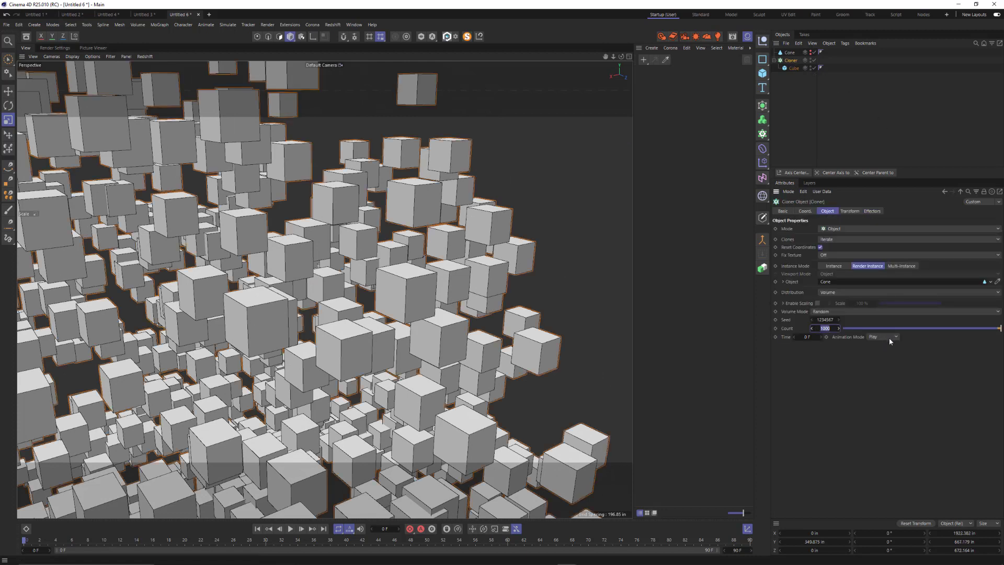
text(2000)
key(Return)
Add a Push Apart effector to the Cloner to separate the overlapping cubes
alt+drag(241, 276, 293, 272)
alt+right_drag(408, 293, 433, 302)
scroll(370, 249, up, 5)
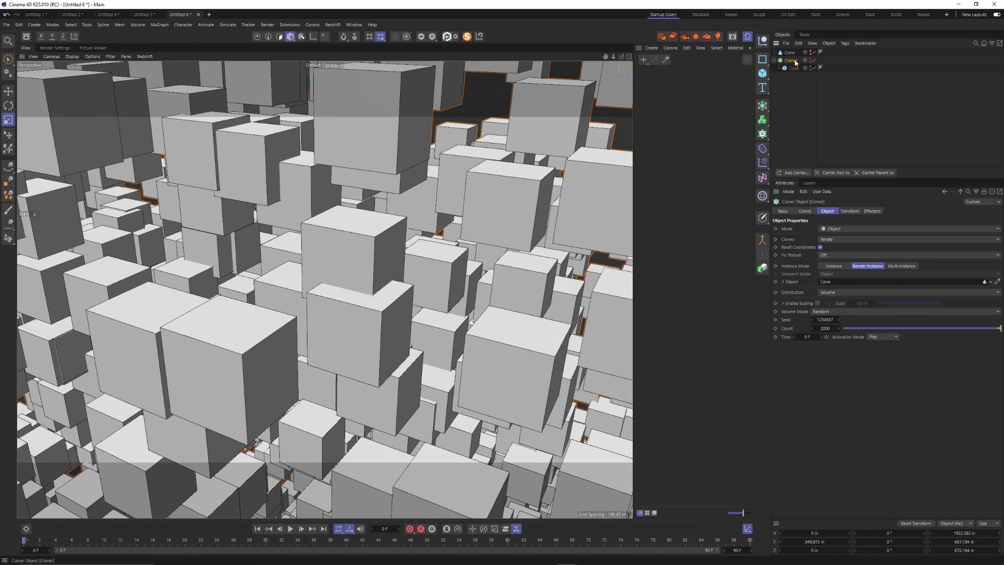
click(165, 25)
mouse_move(173, 38)
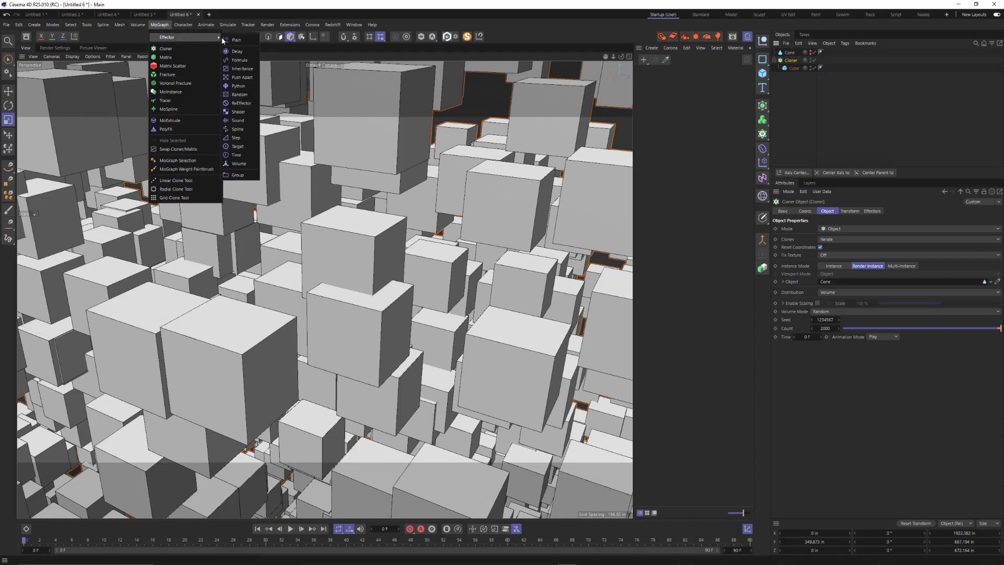
click(242, 77)
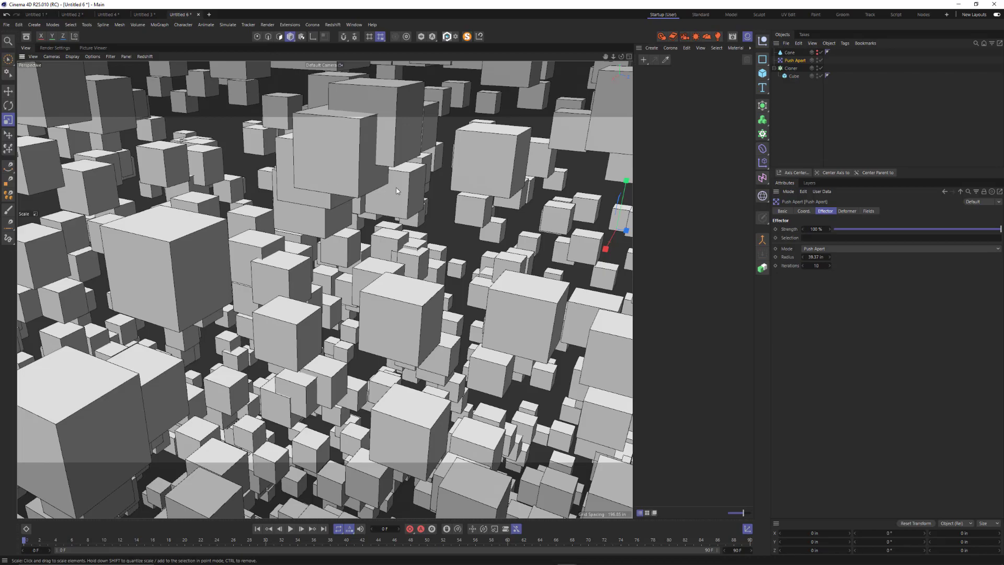
Reduce the Push Apart effector's radius to 16 in, then deselect the effector
scroll(397, 191, down, 8)
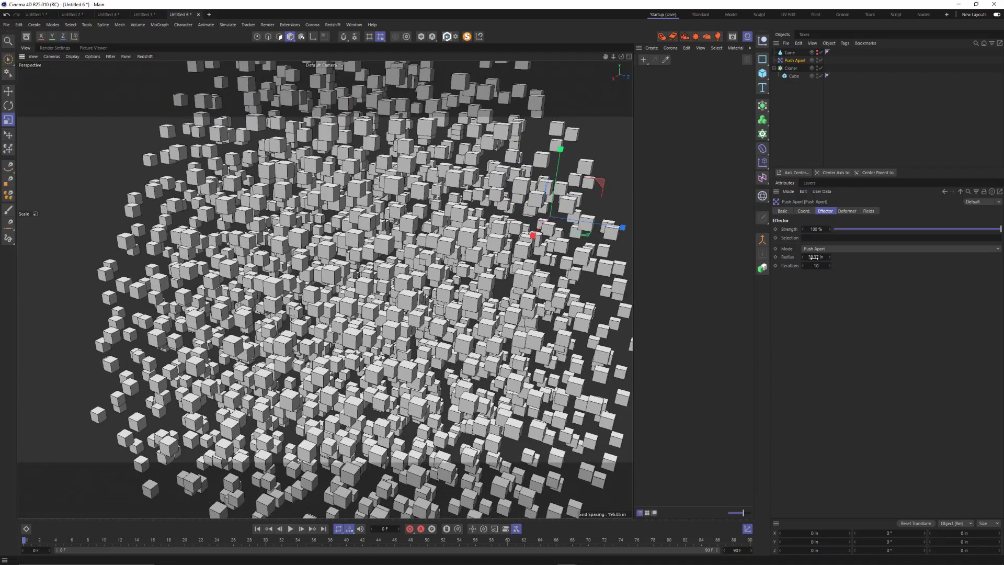
mouse_move(815, 257)
mouse_down()
mouse_move(800, 257)
mouse_move(826, 257)
mouse_up()
alt+right_drag(441, 241, 475, 243)
key(ctrl+z)
alt+right_drag(408, 258, 494, 240)
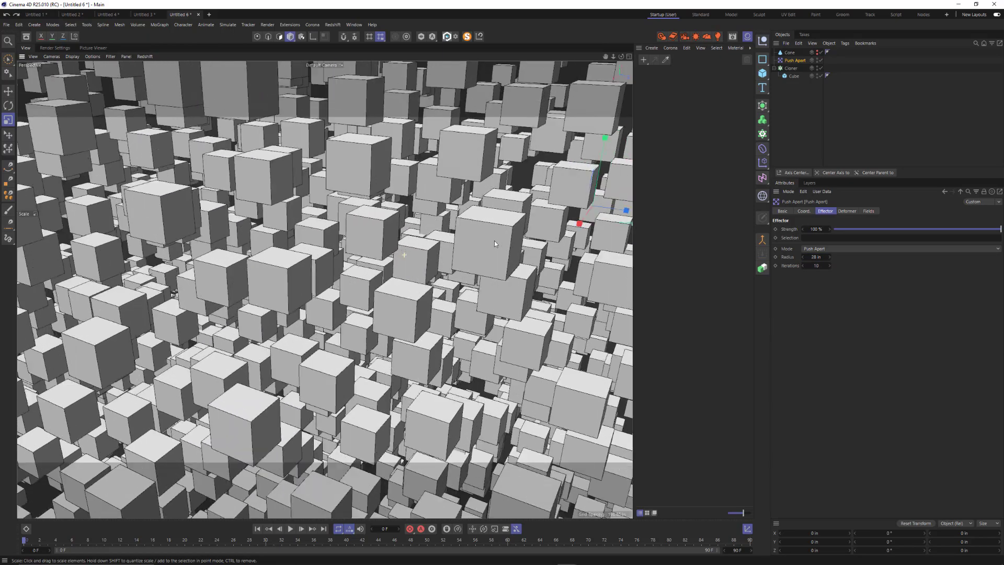
alt+drag(425, 249, 285, 247)
drag(812, 257, 787, 257)
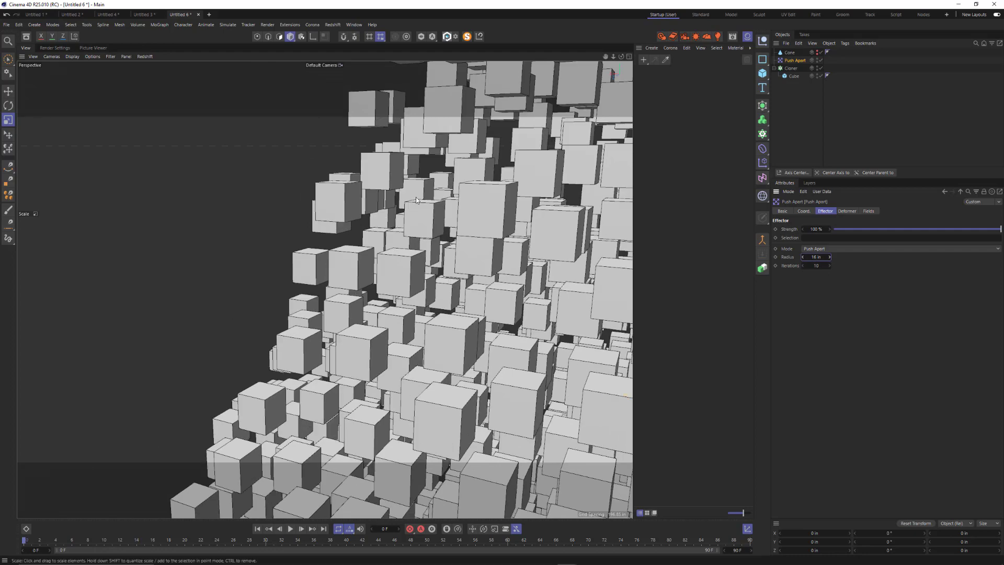
click(428, 173)
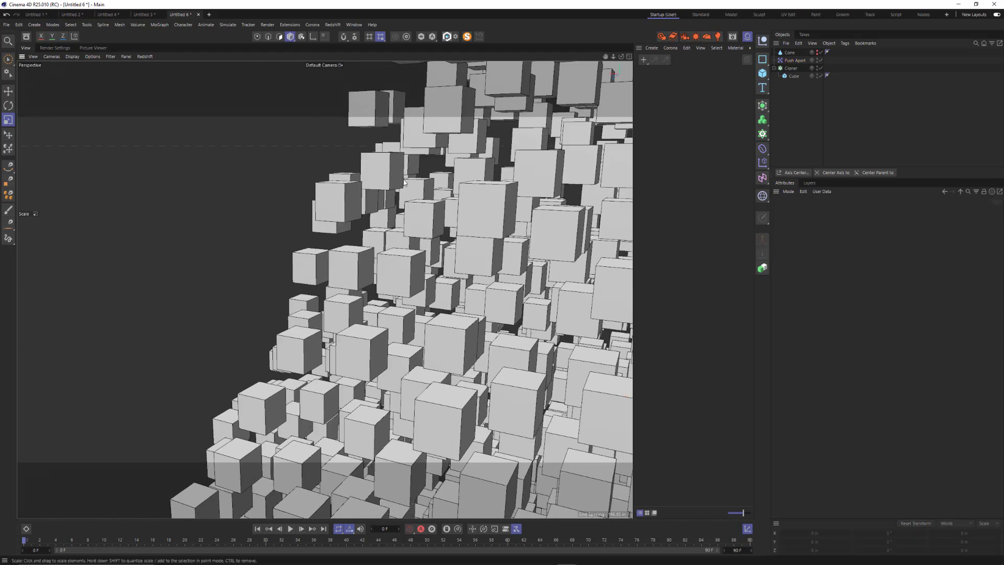
Check the cube cone from all around and add a Random effector to the scene
alt+drag(427, 174, 529, 190)
alt+right_drag(528, 190, 430, 232)
alt+drag(430, 232, 546, 234)
alt+right_drag(496, 217, 480, 227)
alt+drag(480, 231, 307, 169)
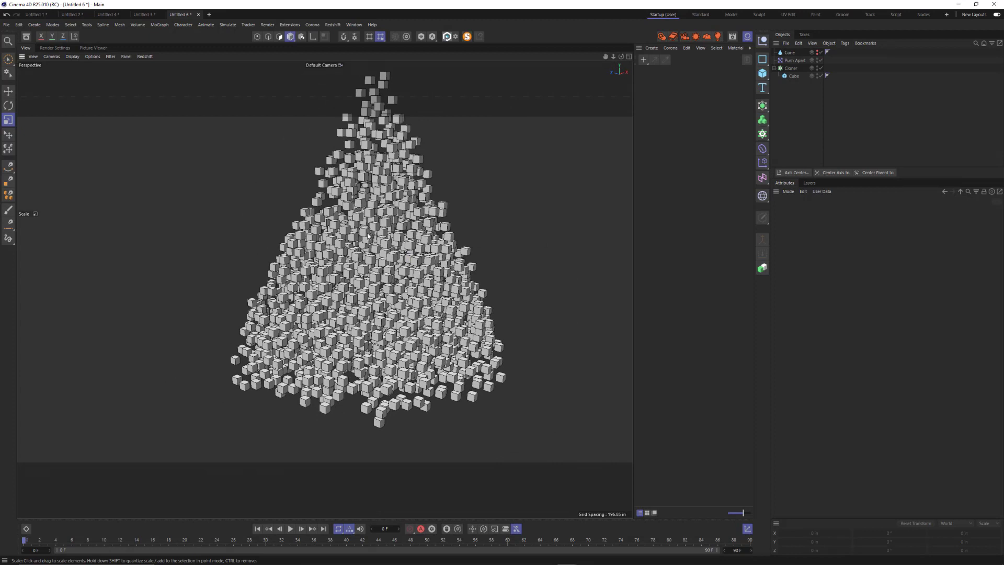
click(795, 61)
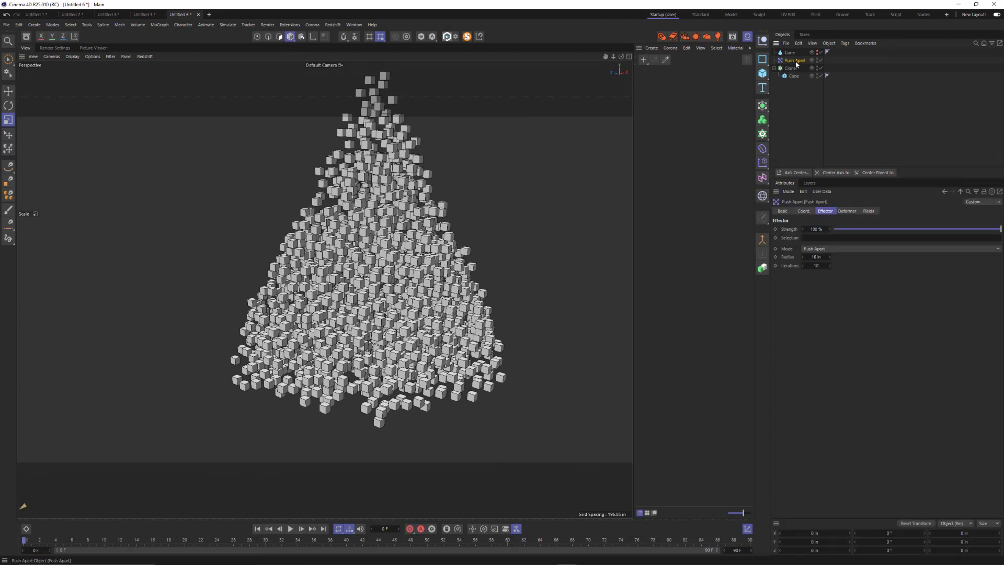
click(162, 27)
mouse_move(210, 38)
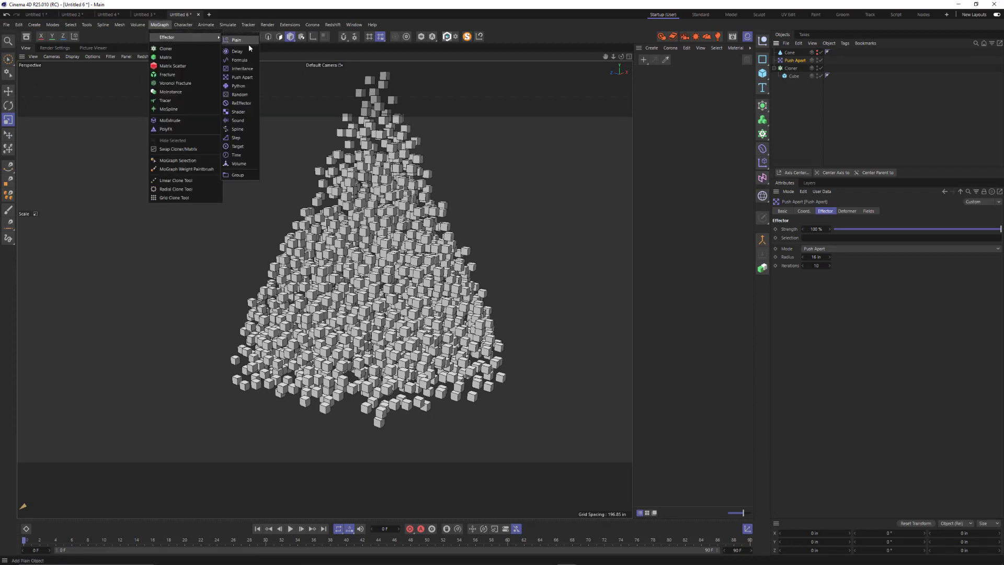
click(240, 95)
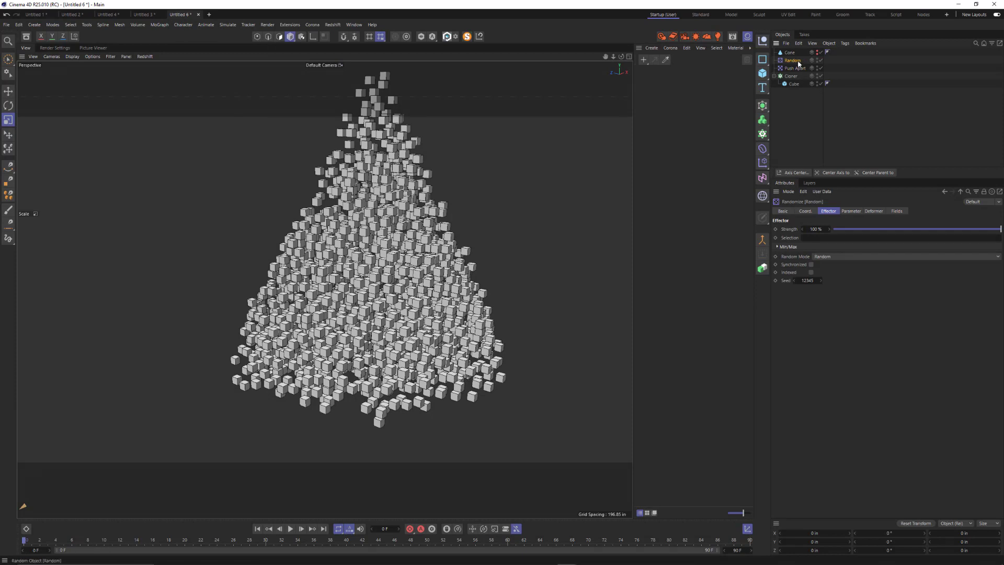
Enable rotation on the Random effector with heading 111°, pitch 44° and bank 73°
click(851, 211)
click(820, 287)
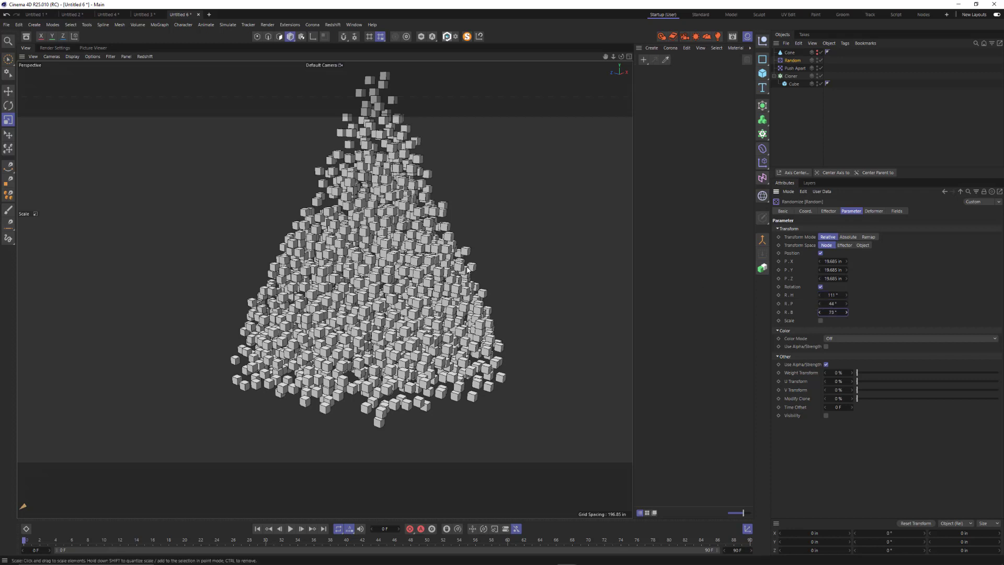
click(504, 190)
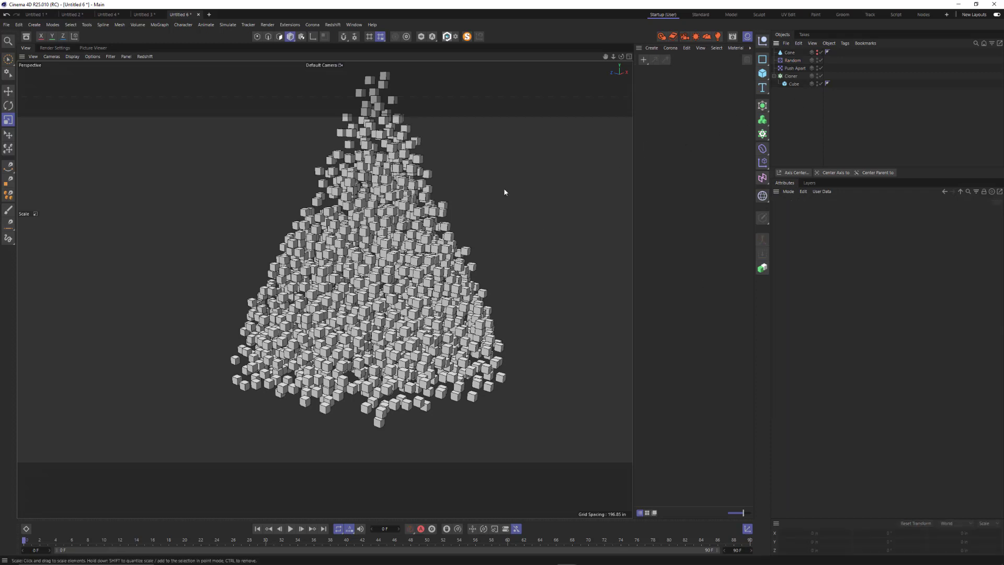
scroll(547, 196, up, 8)
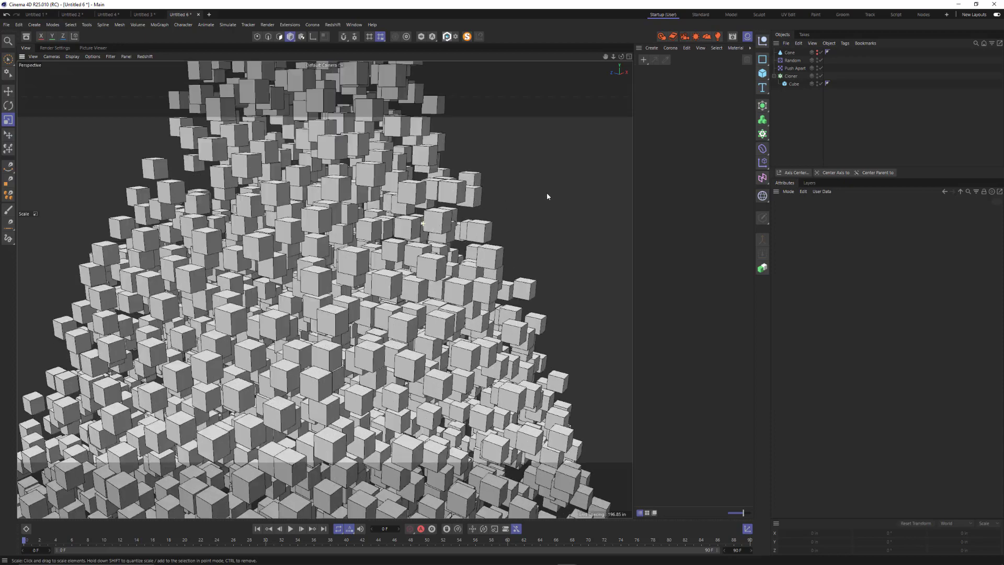
scroll(547, 197, down, 8)
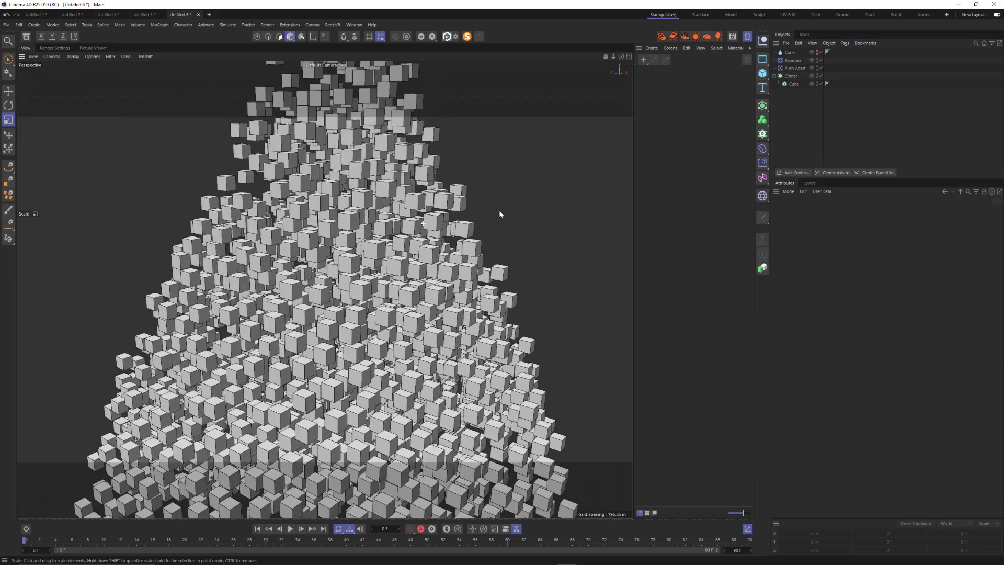
Assign the Random effector to the Cloner's effectors, below Push Apart
click(790, 75)
click(872, 212)
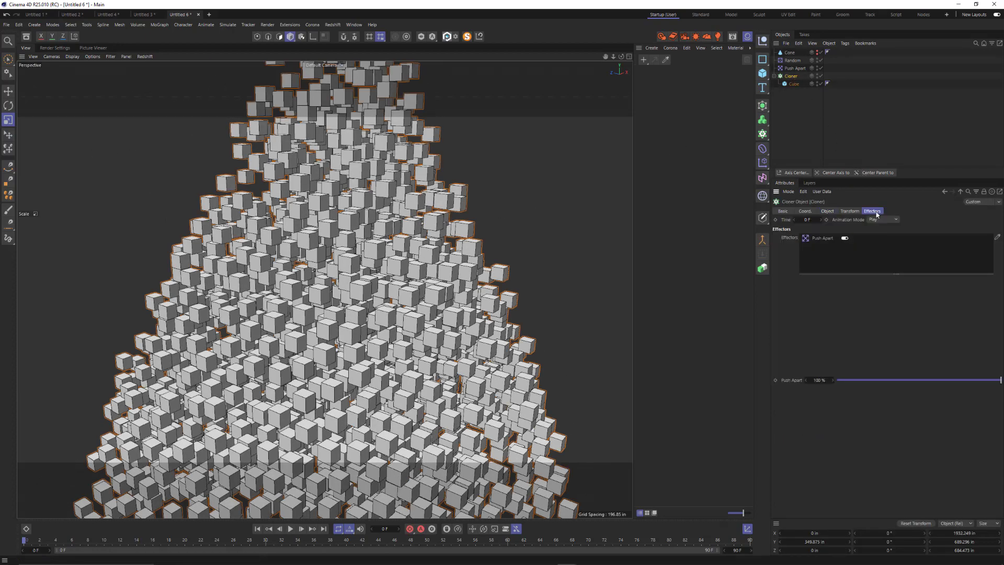
drag(791, 60, 835, 251)
scroll(440, 237, down, 4)
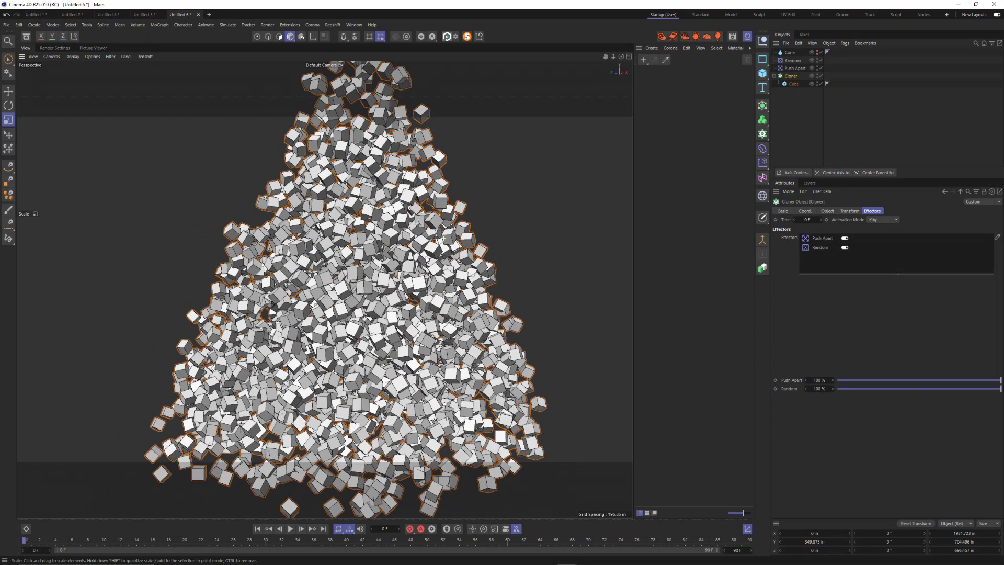
scroll(440, 236, up, 6)
scroll(307, 292, down, 6)
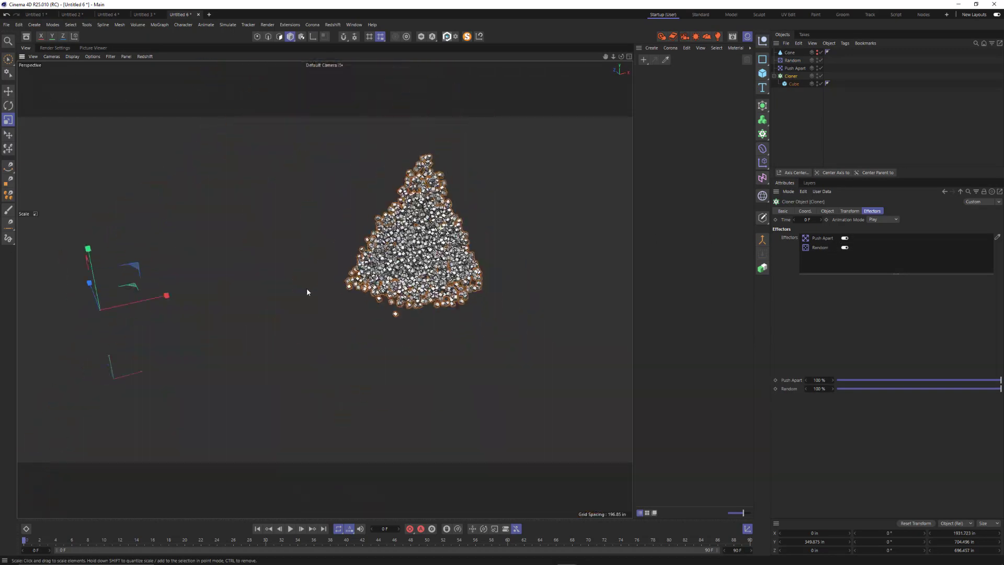
alt+drag(449, 232, 402, 268)
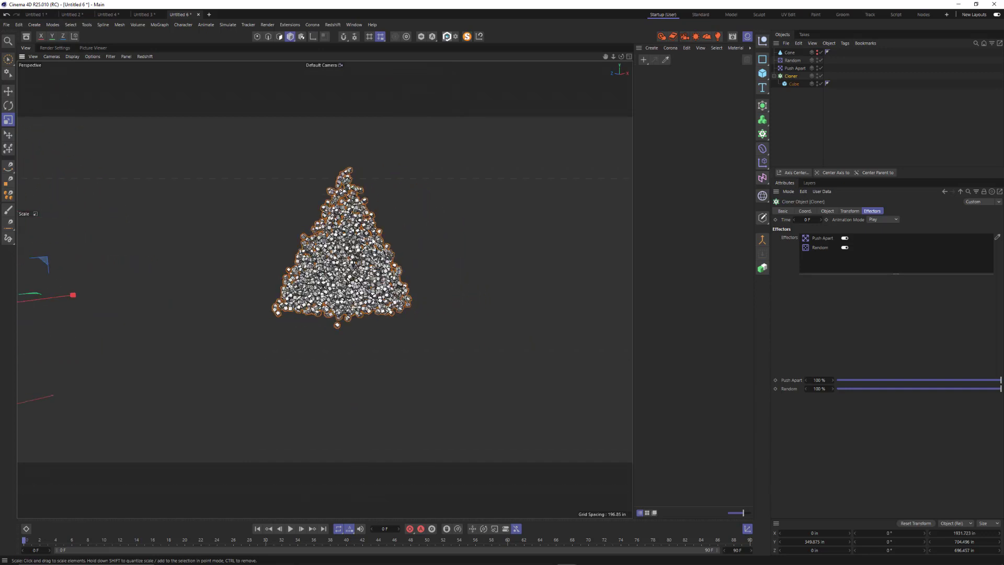
Add a Sphere inside the Cloner and delete the Cube it replaces
click(794, 84)
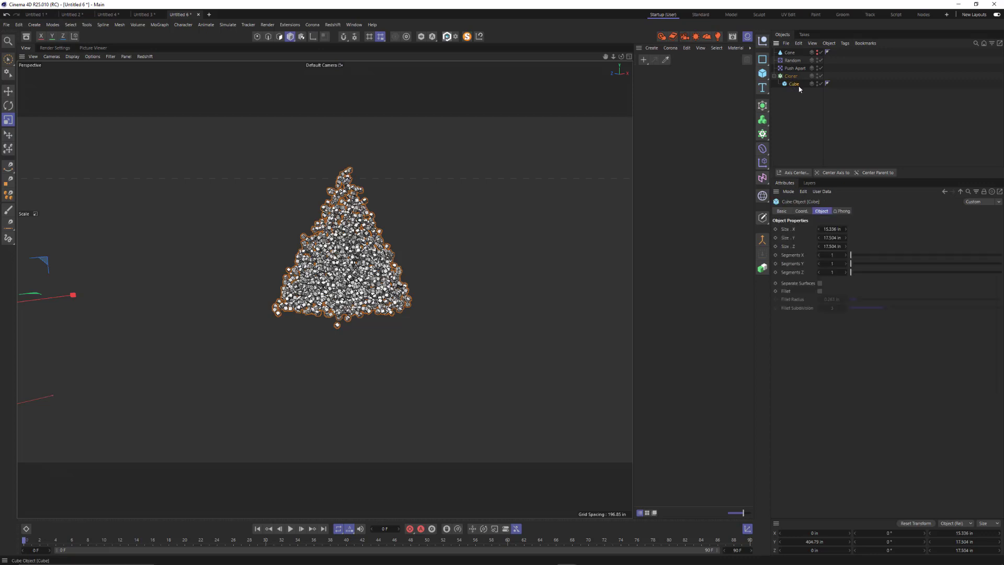
click(762, 74)
click(830, 110)
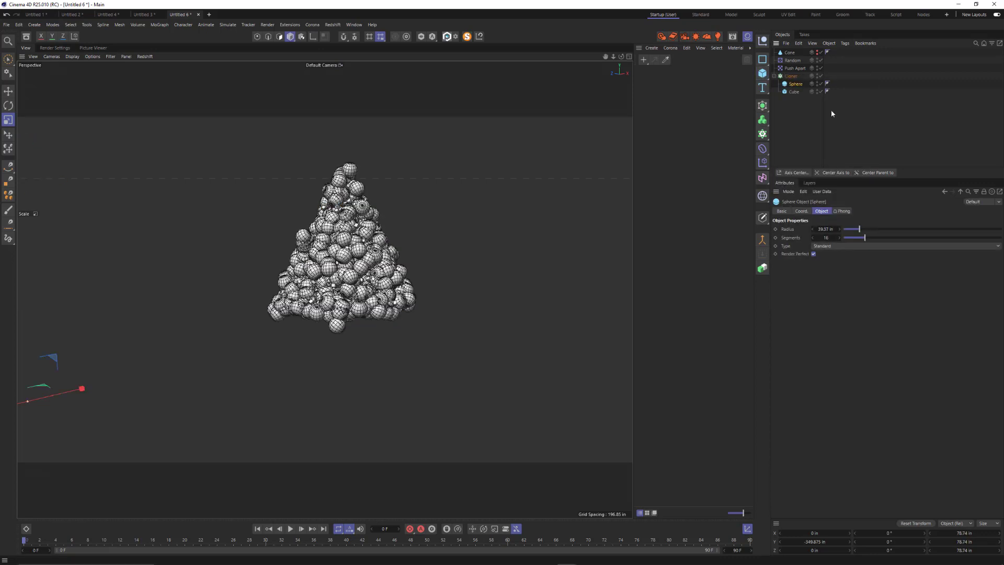
click(793, 92)
key(Delete)
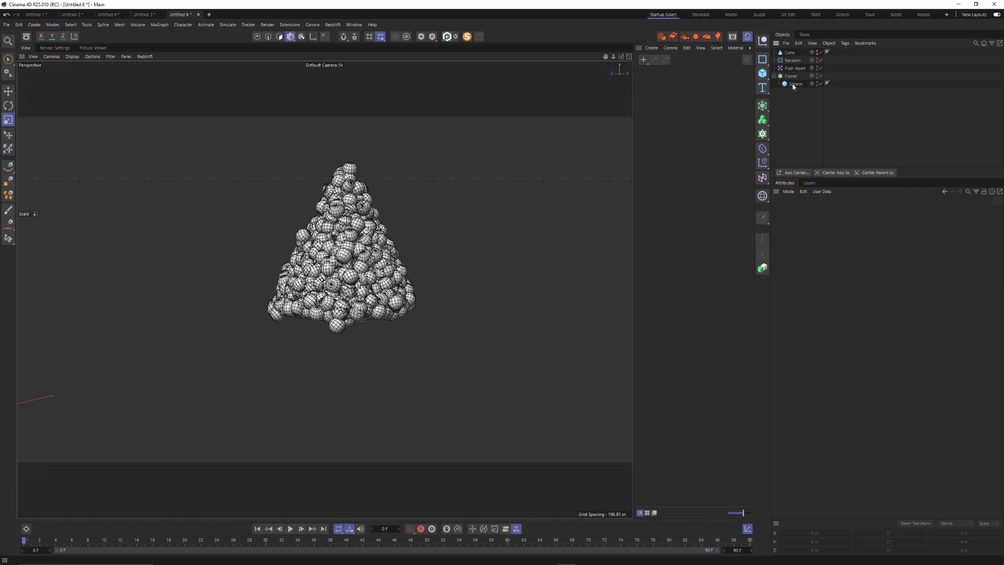
Scale the Sphere in the Cloner down to about 22.6 in across
click(796, 84)
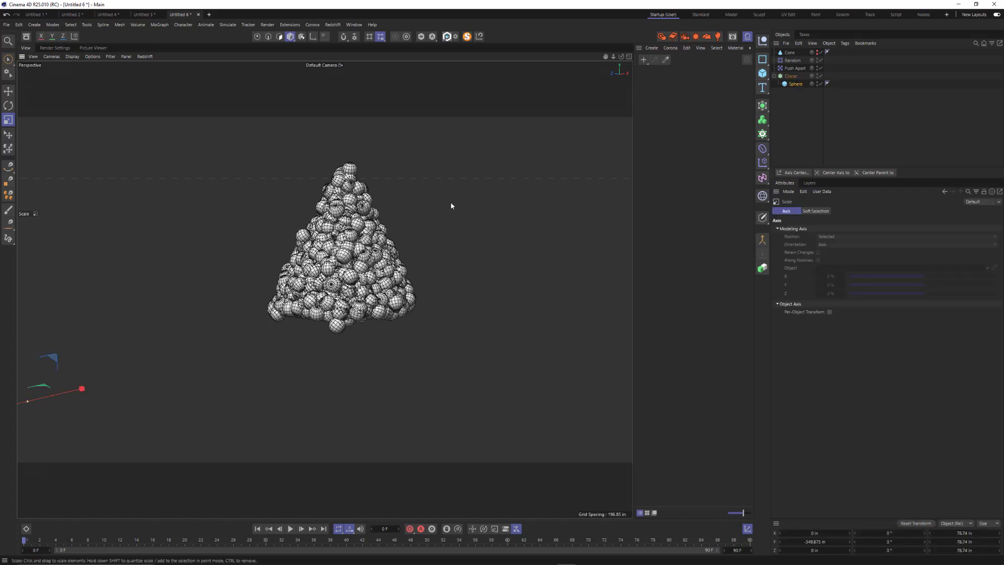
drag(451, 205, 258, 295)
alt+right_drag(337, 261, 486, 225)
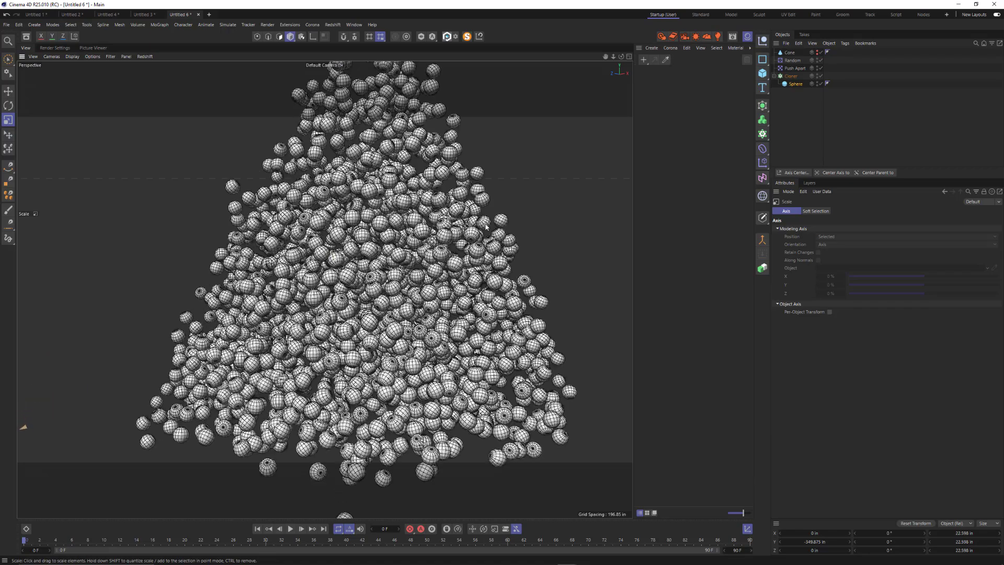
alt+drag(193, 288, 460, 246)
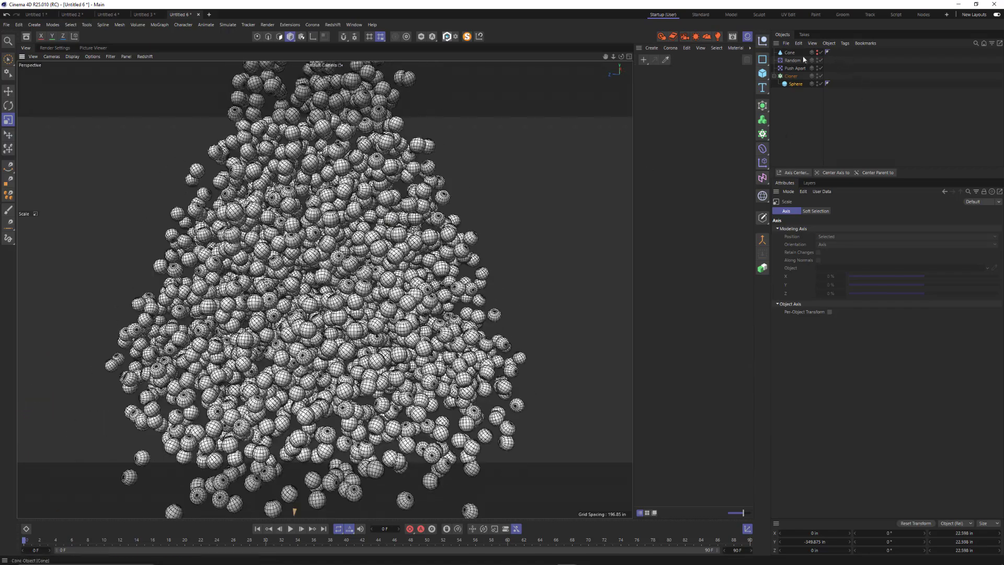
key(Delete)
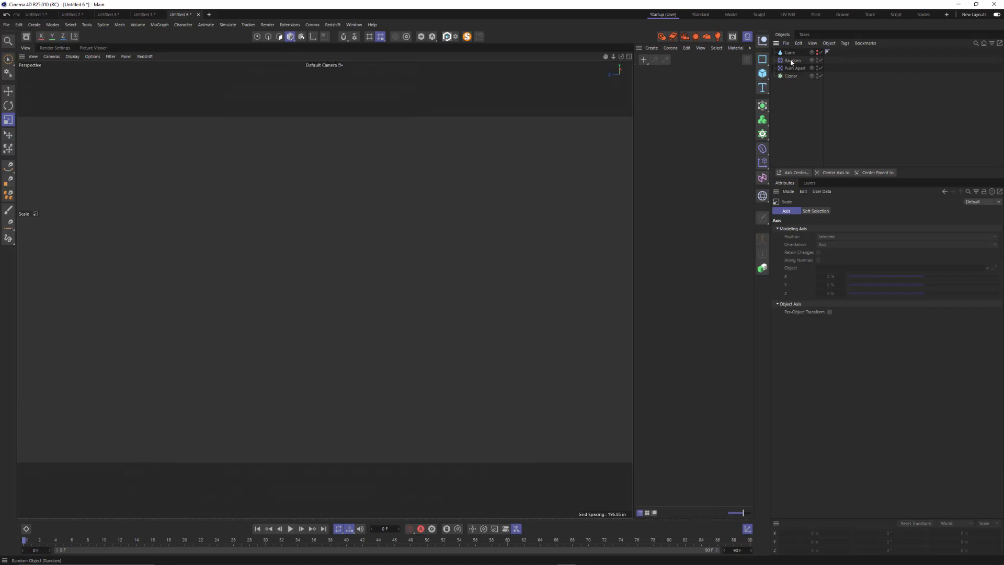
key(ctrl+z)
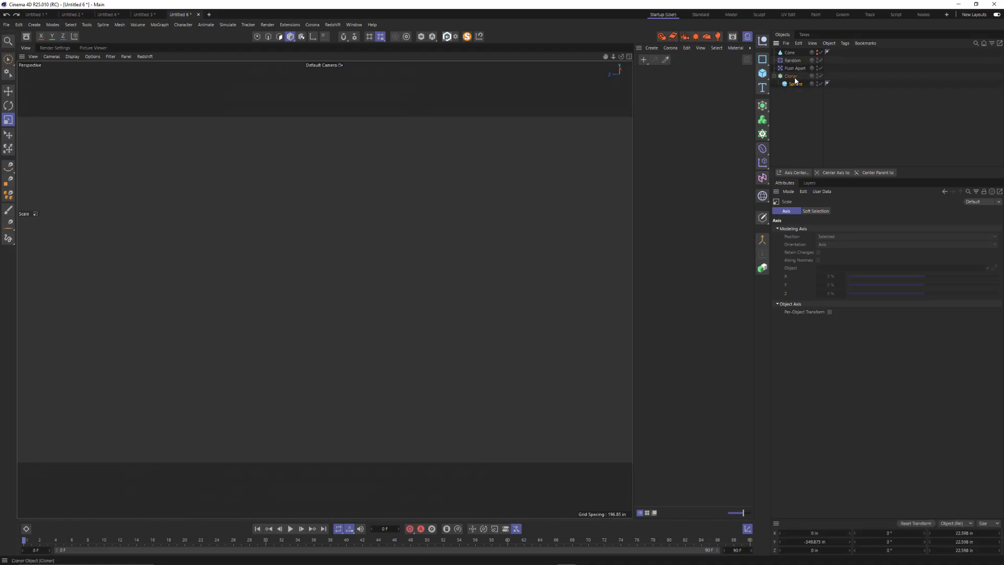
scroll(379, 242, down, 5)
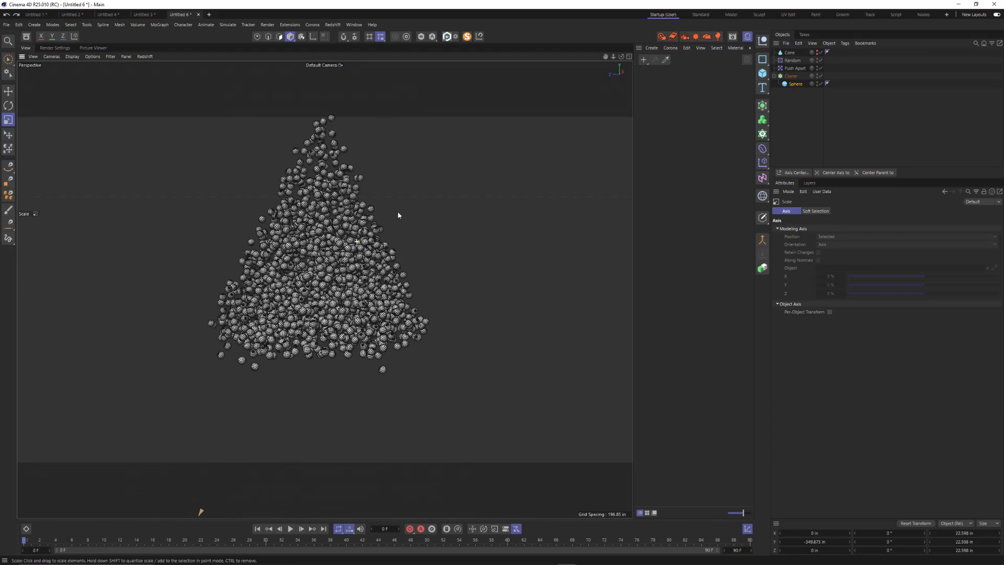
alt+drag(398, 215, 341, 252)
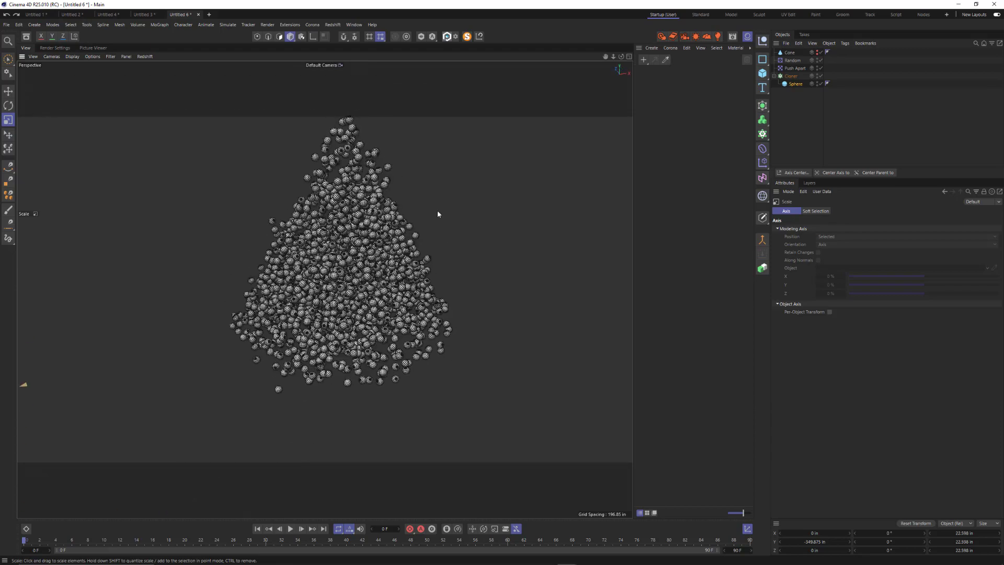
Switch to the Untitled 4 scene and examine the cloned cheering audience up close and from several angles
scroll(438, 214, down, 5)
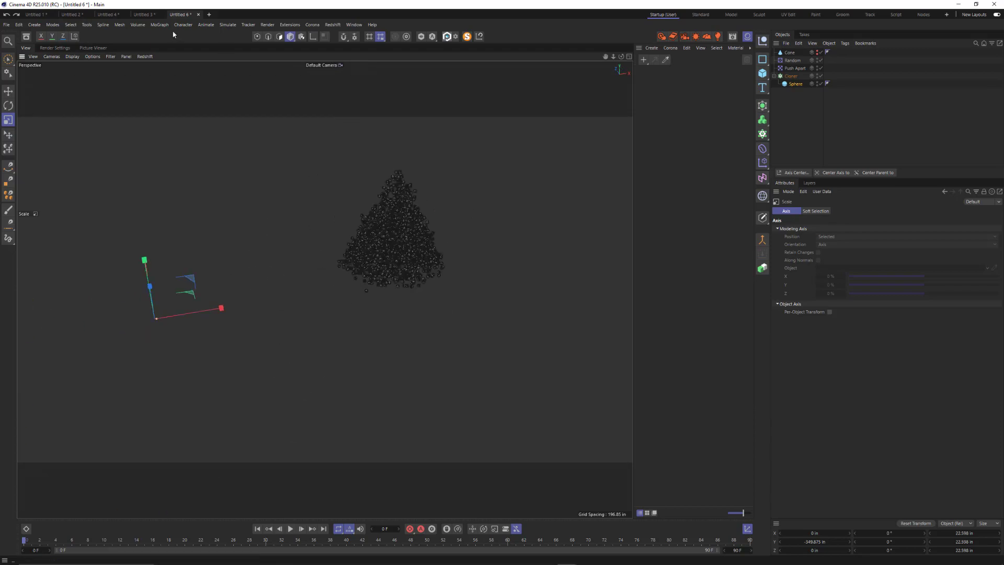
click(107, 14)
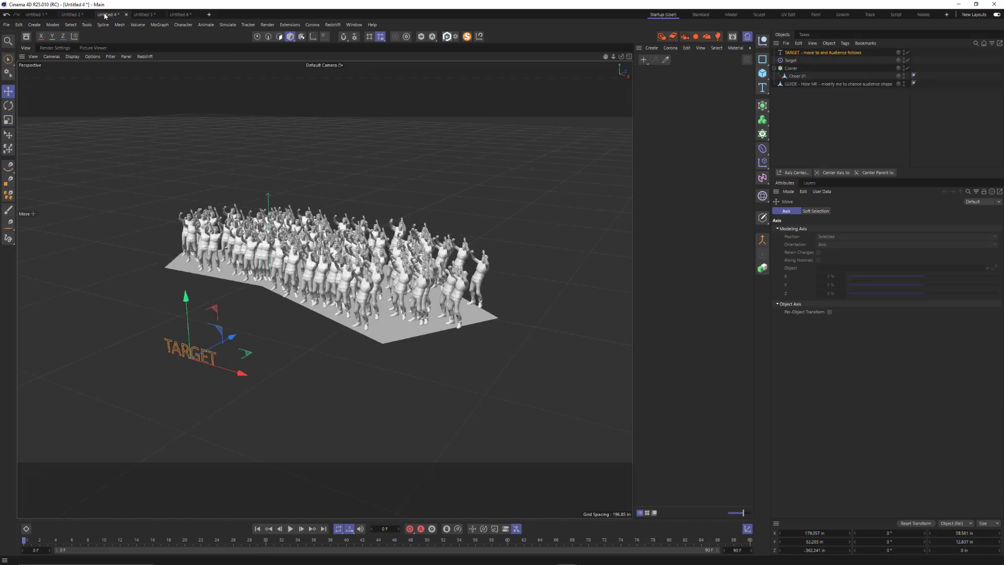
alt+drag(291, 286, 239, 299)
alt+right_drag(239, 299, 327, 256)
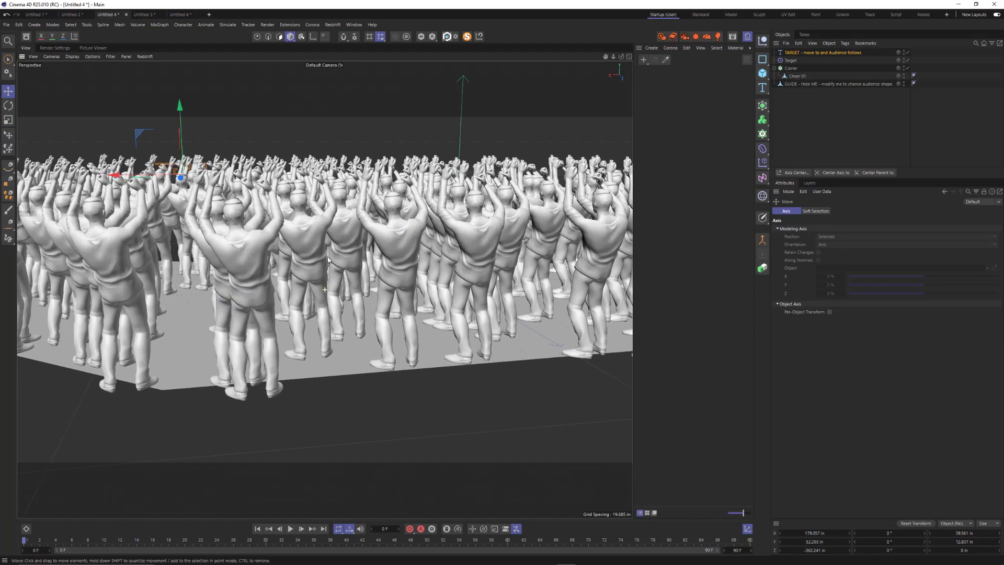
alt+middle_drag(327, 256, 272, 291)
alt+right_drag(272, 291, 356, 282)
alt+drag(356, 282, 510, 247)
alt+right_drag(510, 246, 385, 287)
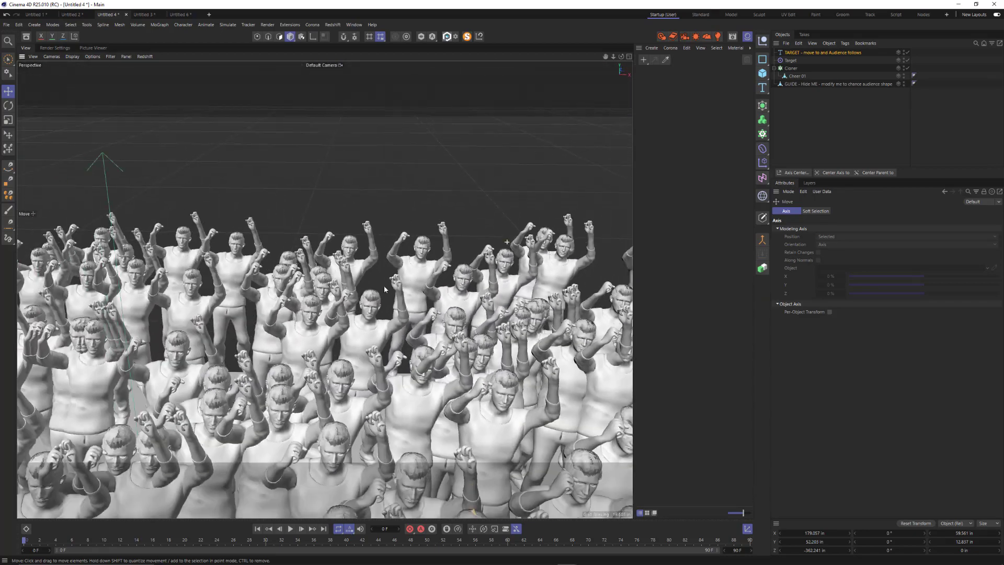
alt+drag(385, 288, 421, 304)
alt+right_drag(421, 301, 393, 355)
alt+middle_drag(392, 355, 325, 290)
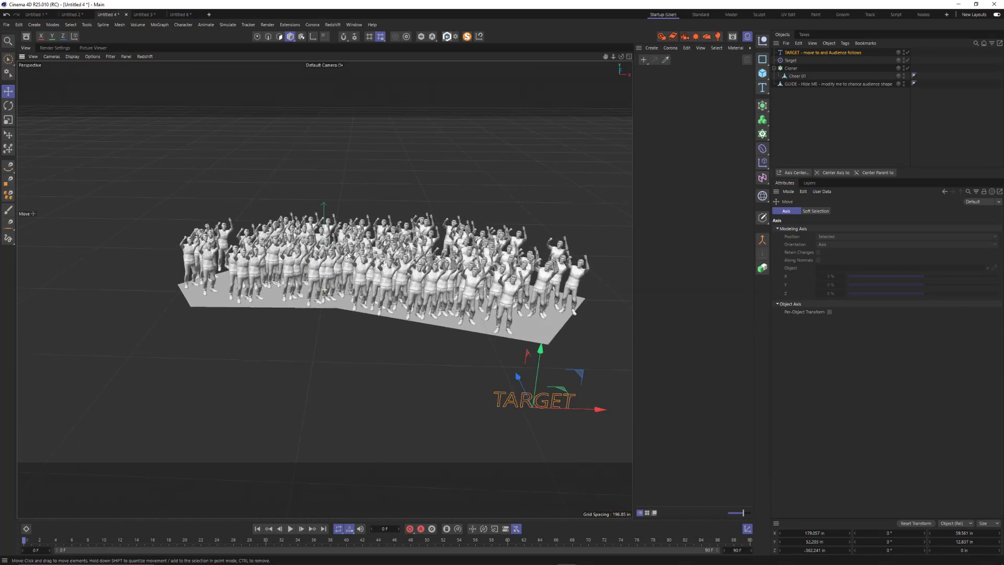
alt+drag(324, 290, 449, 271)
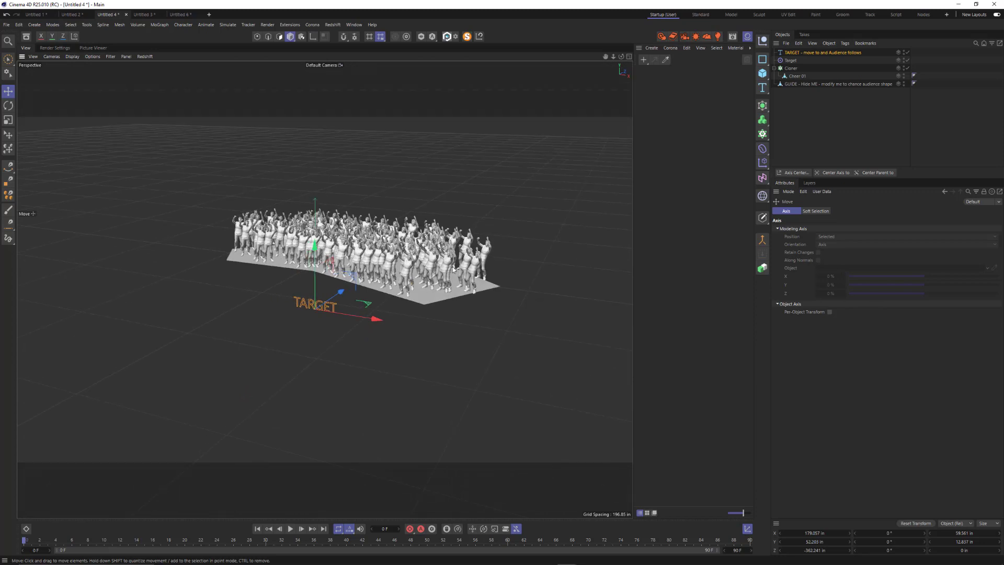
Move the TARGET text spline away from the audience to about X 461.8 in, Z -409.9 in
click(801, 52)
drag(381, 326, 152, 256)
alt+drag(275, 325, 536, 349)
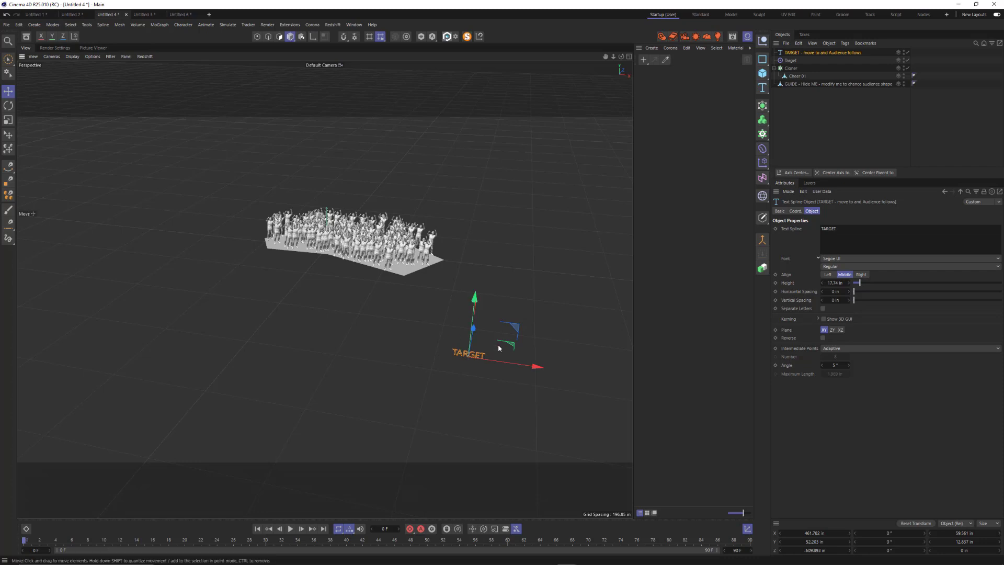
mouse_move(365, 342)
alt+mouse_down()
mouse_move(401, 341)
mouse_move(380, 339)
alt+mouse_up()
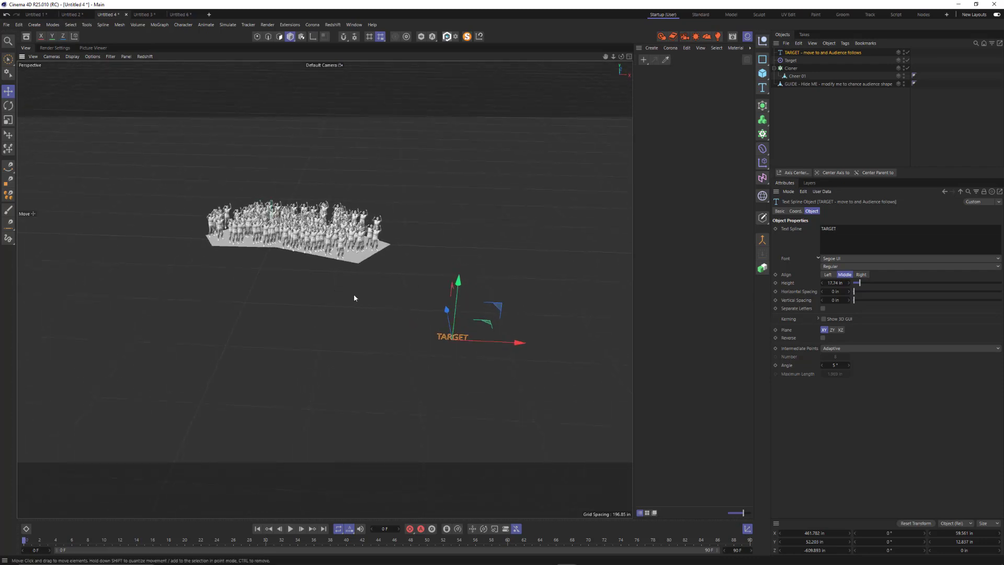
scroll(350, 231, up, 5)
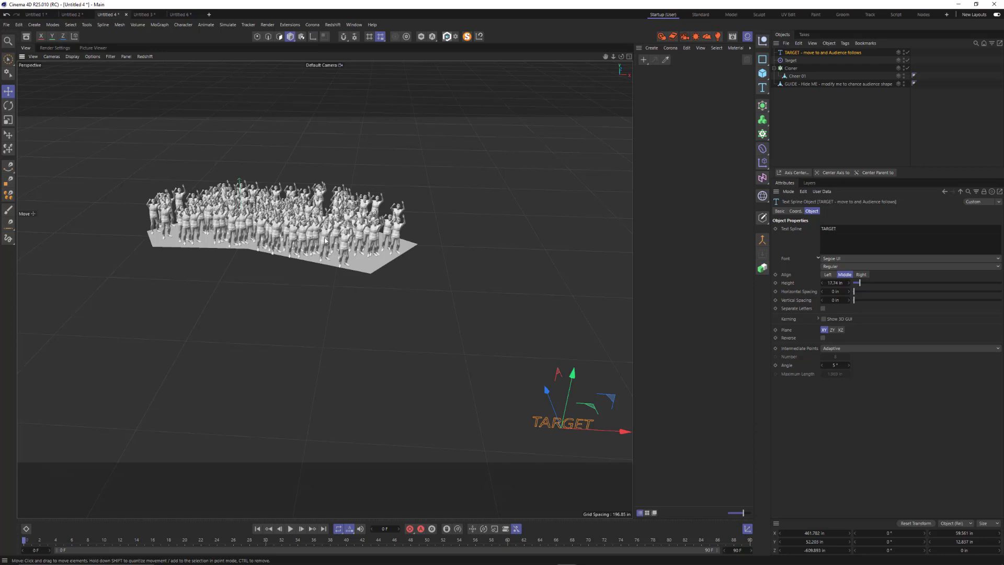
scroll(173, 247, down, 3)
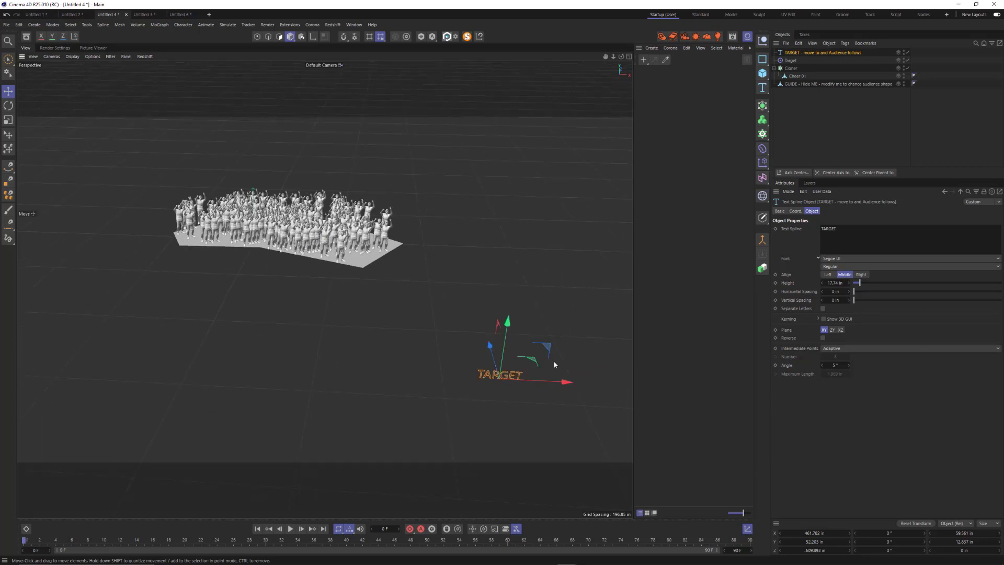
Reposition the TARGET text spline closer to the audience, at about X 181.1 in and Z -273.8 in
drag(567, 382, 367, 372)
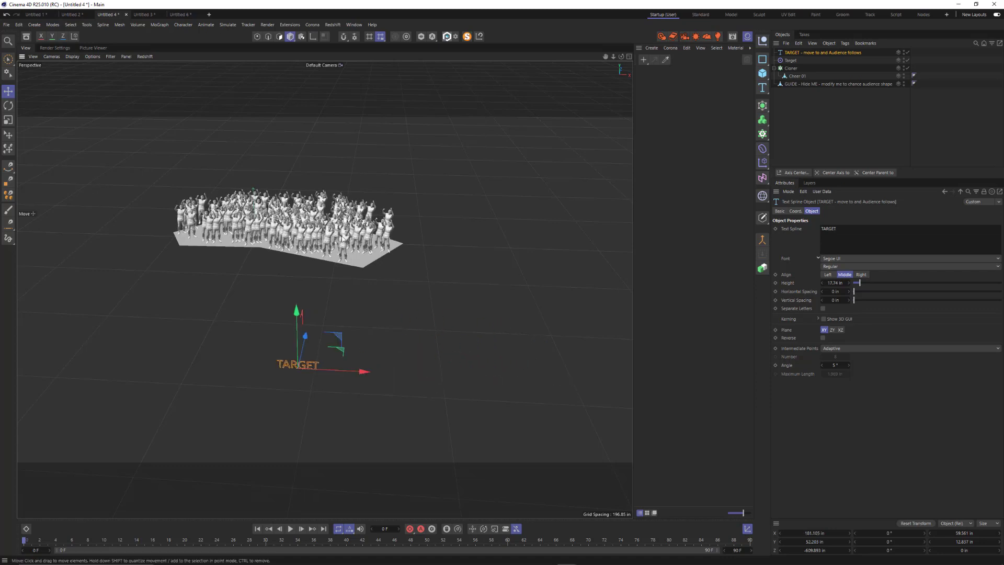
scroll(342, 238, up, 5)
scroll(356, 241, down, 4)
alt+drag(341, 361, 276, 363)
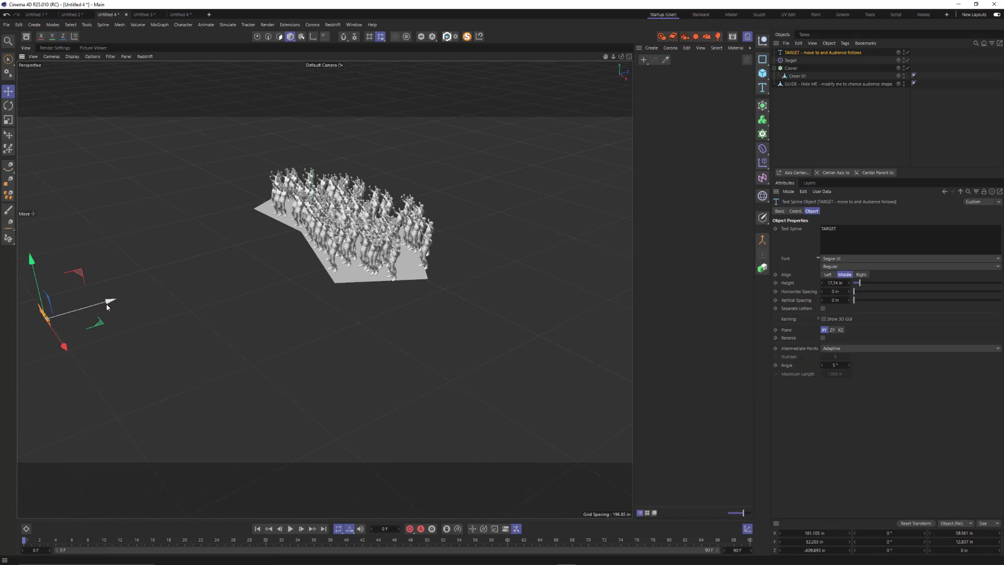
drag(106, 307, 319, 264)
scroll(426, 286, up, 4)
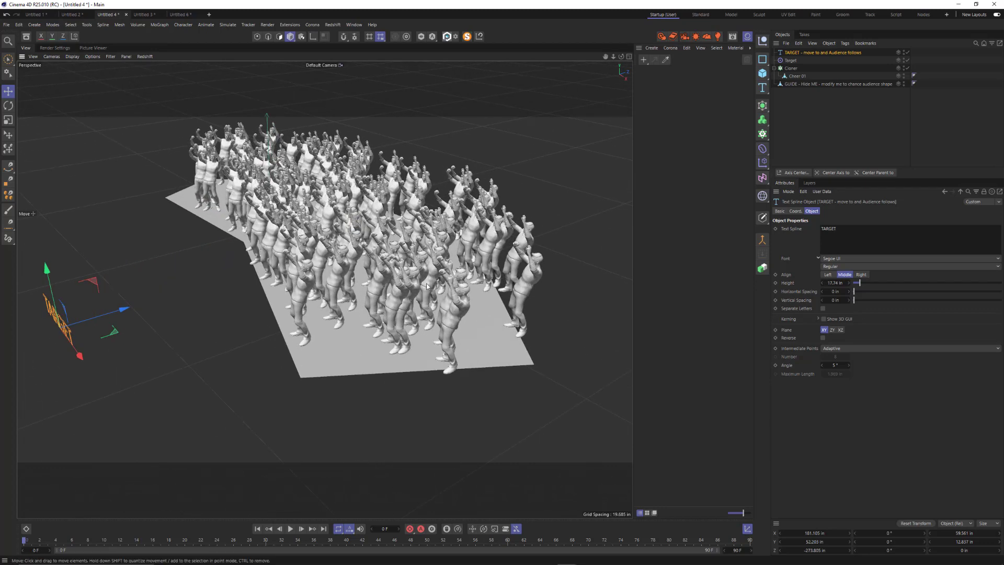
alt+drag(427, 286, 369, 226)
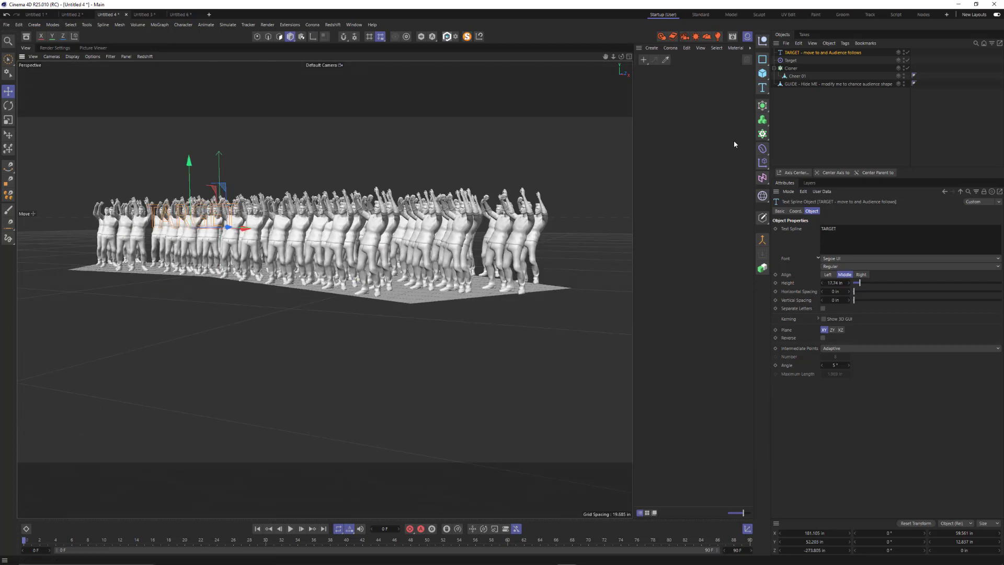
alt+drag(421, 191, 369, 225)
scroll(393, 219, down, 3)
alt+middle_drag(432, 248, 395, 222)
scroll(402, 216, down, 1)
alt+drag(383, 221, 398, 214)
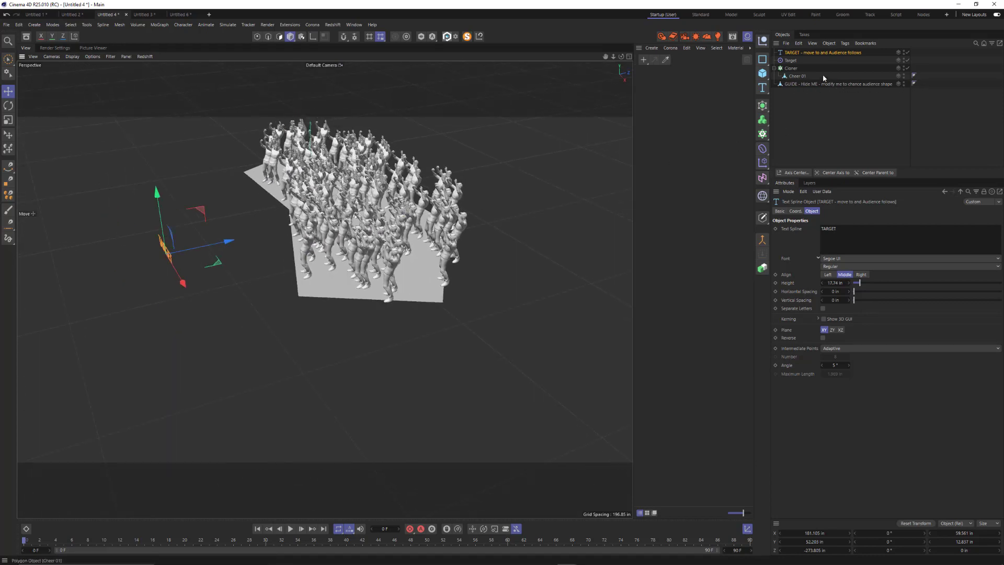
Disable the TARGET text spline, the Target effector and the Cloner
click(908, 52)
click(908, 61)
click(907, 69)
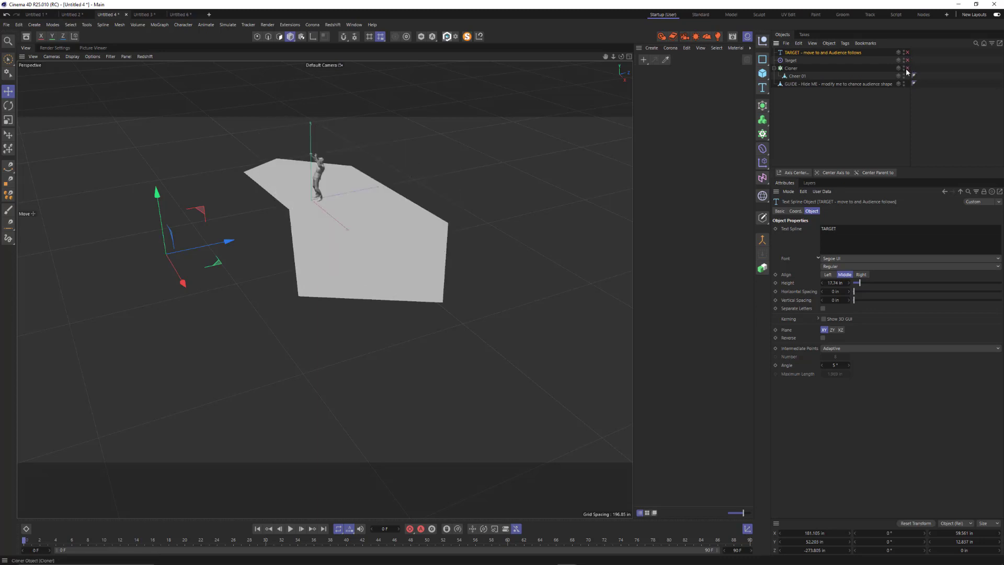
Select the Cheer 01 figure and examine the single model from different sides
click(797, 76)
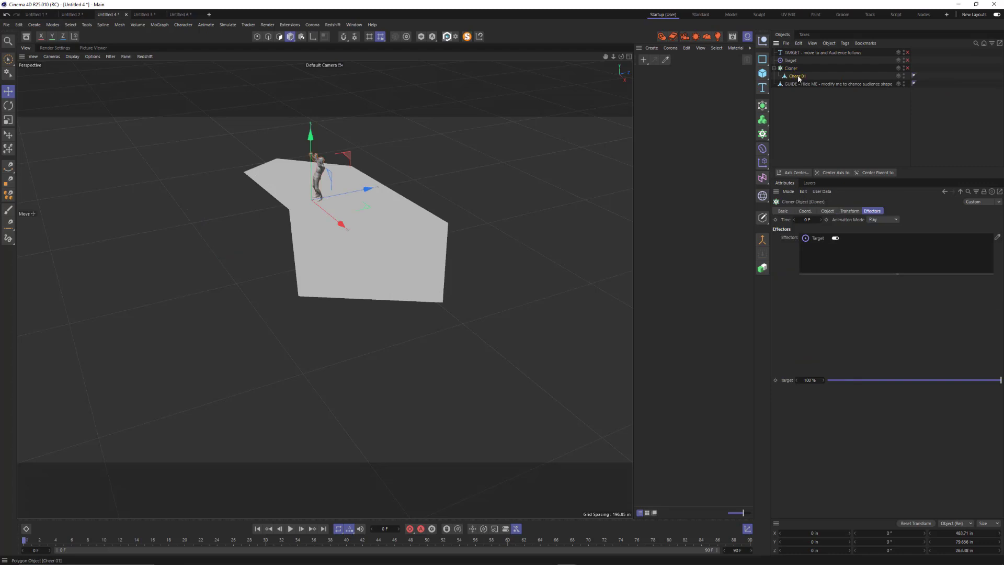
scroll(424, 137, up, 5)
alt+drag(345, 173, 393, 182)
scroll(466, 171, up, 5)
scroll(466, 174, down, 5)
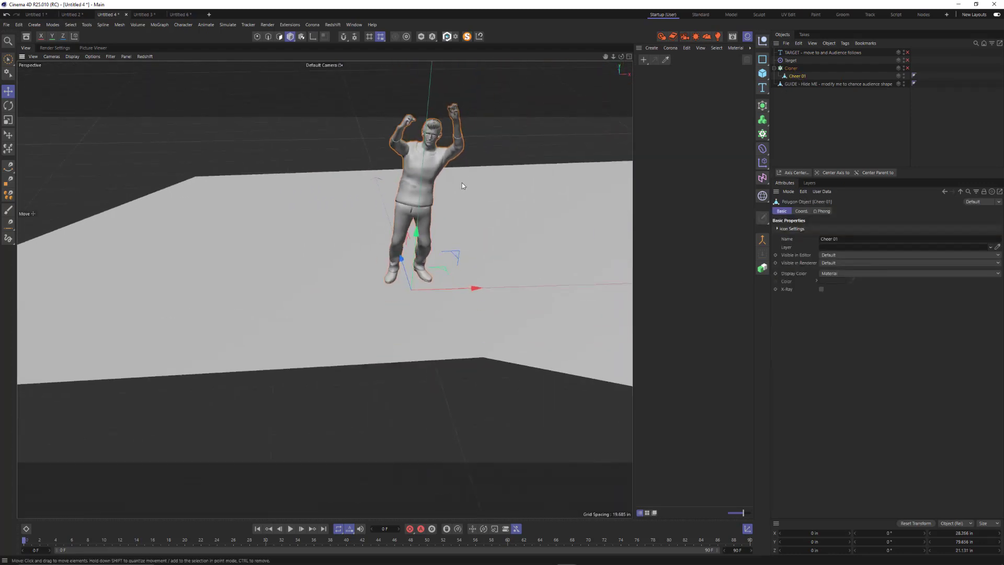
alt+drag(462, 183, 432, 176)
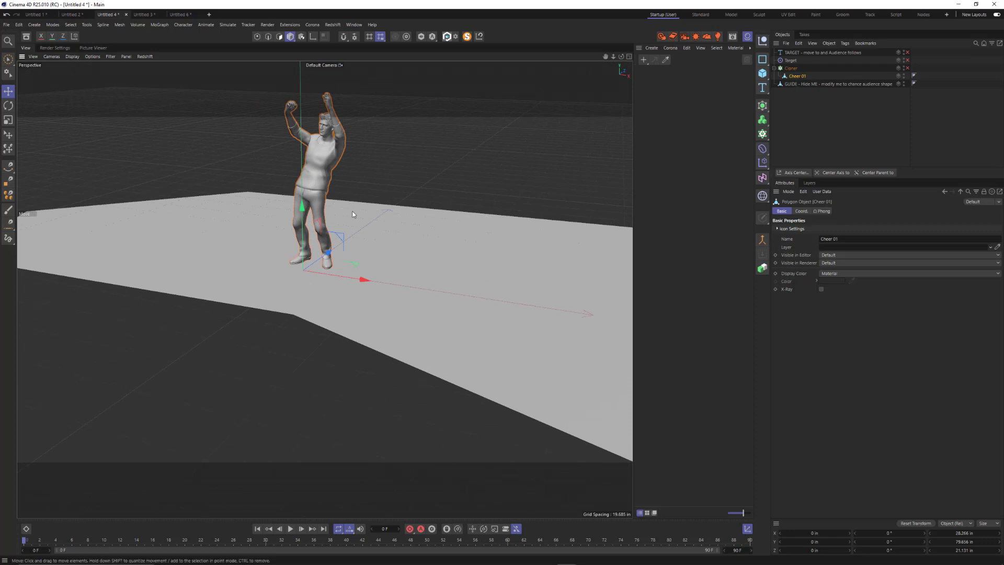
alt+drag(343, 241, 347, 209)
alt+middle_drag(347, 210, 369, 232)
alt+drag(369, 232, 311, 275)
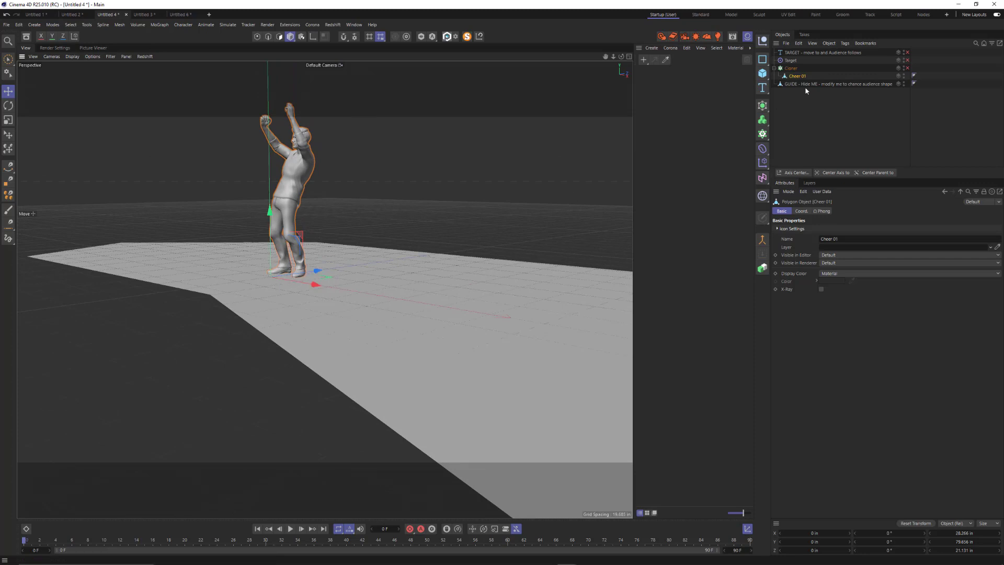
Take Cheer 01 out of the Cloner, and delete the Cloner and the Target effector
drag(797, 76, 798, 82)
click(795, 68)
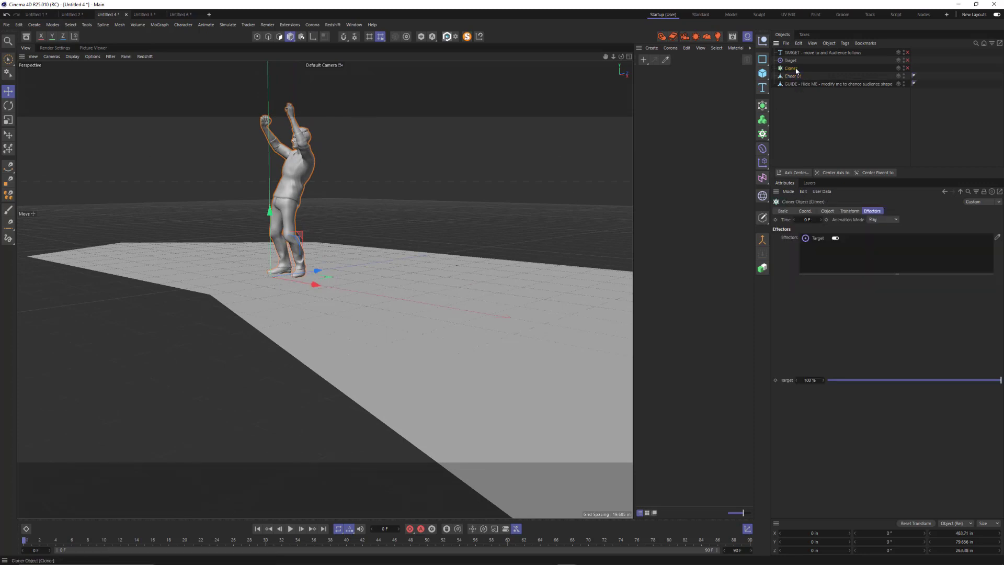
key(Delete)
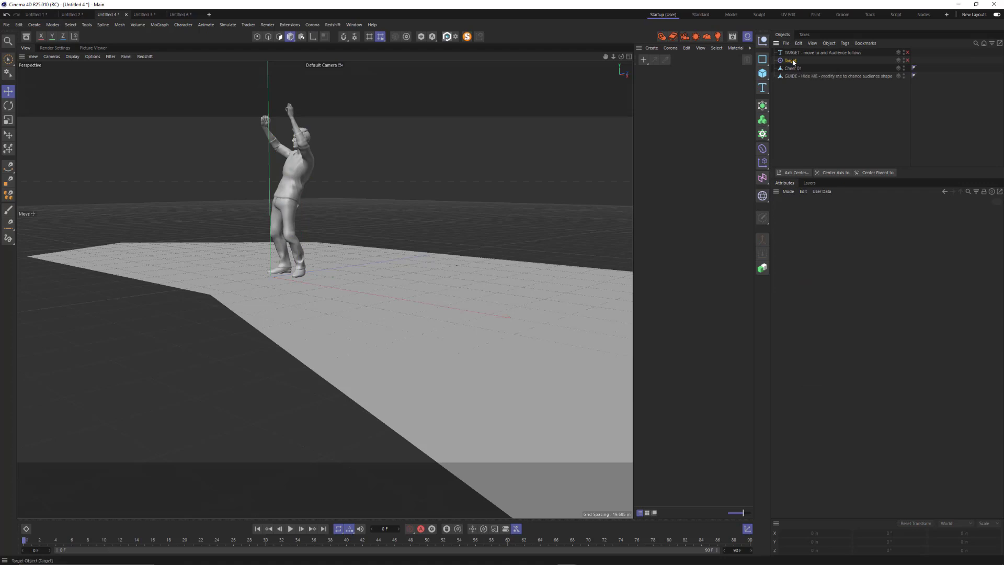
click(793, 61)
key(Delete)
Hide the Workplane in the perspective viewport
scroll(440, 213, down, 3)
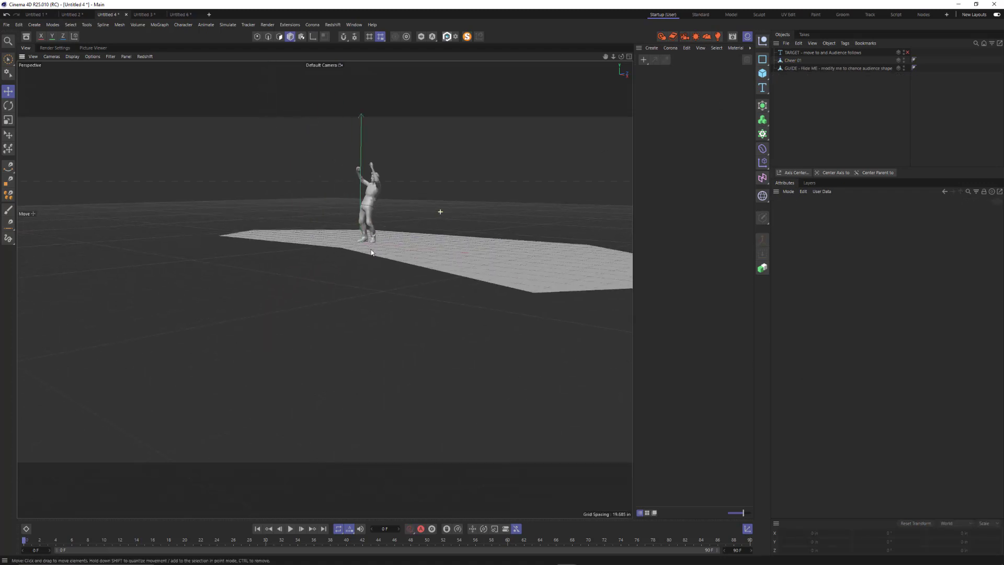
alt+drag(439, 213, 243, 277)
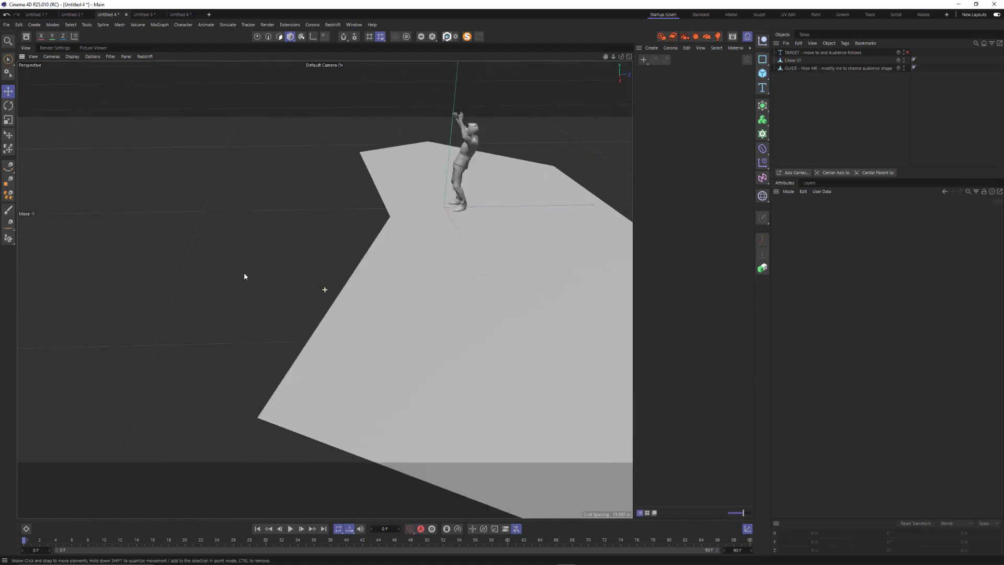
click(110, 57)
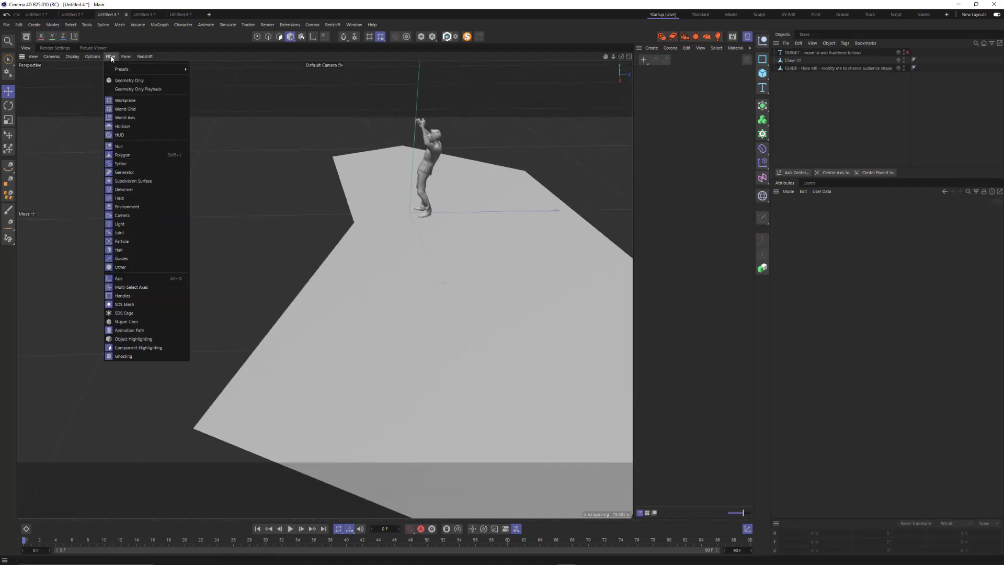
click(135, 100)
scroll(353, 225, down, 5)
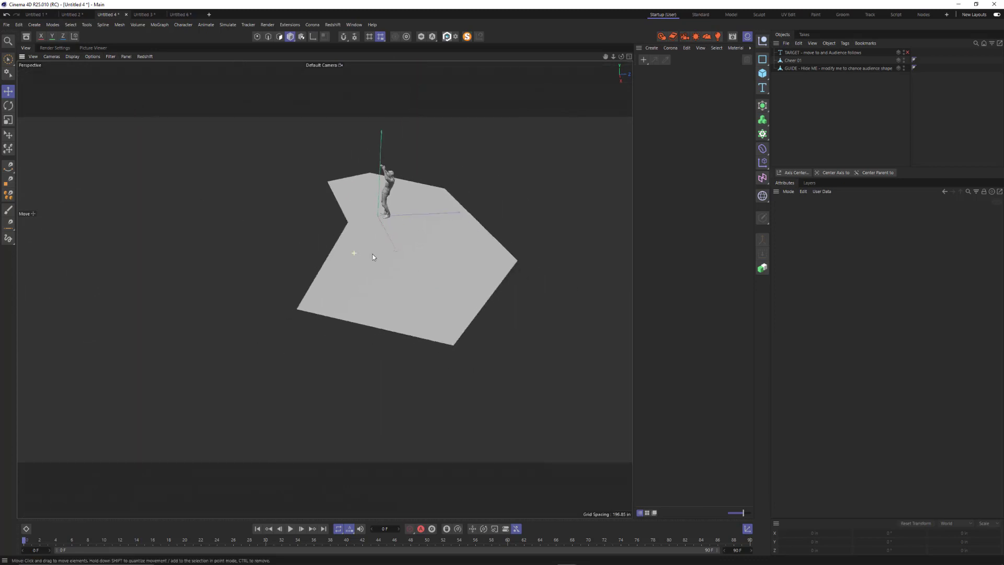
Edit the GUIDE polygon's points, pulling its front corner outward to reshape the audience area
alt+drag(372, 254, 440, 254)
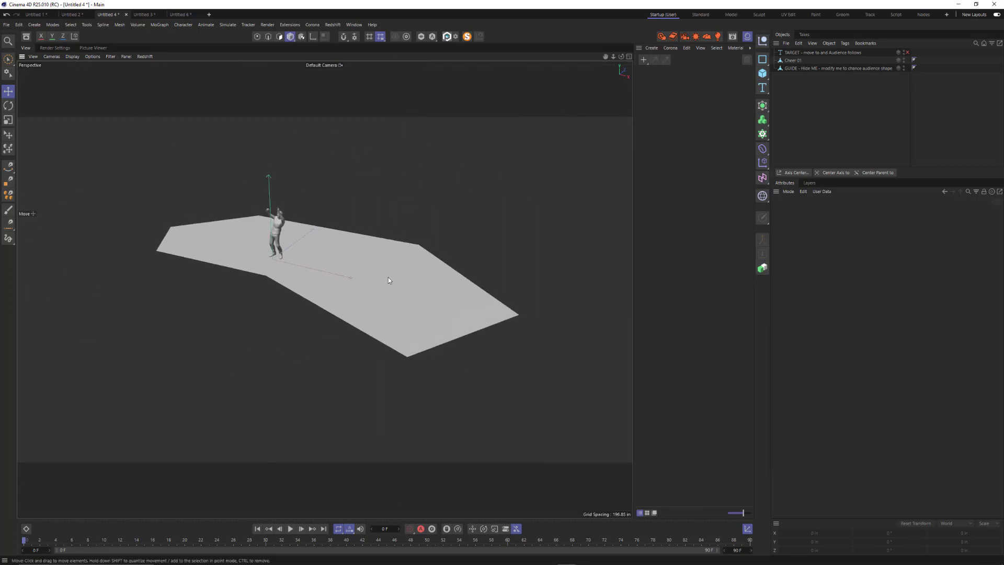
alt+drag(388, 278, 283, 309)
scroll(416, 254, down, 4)
alt+middle_drag(493, 250, 352, 259)
click(353, 259)
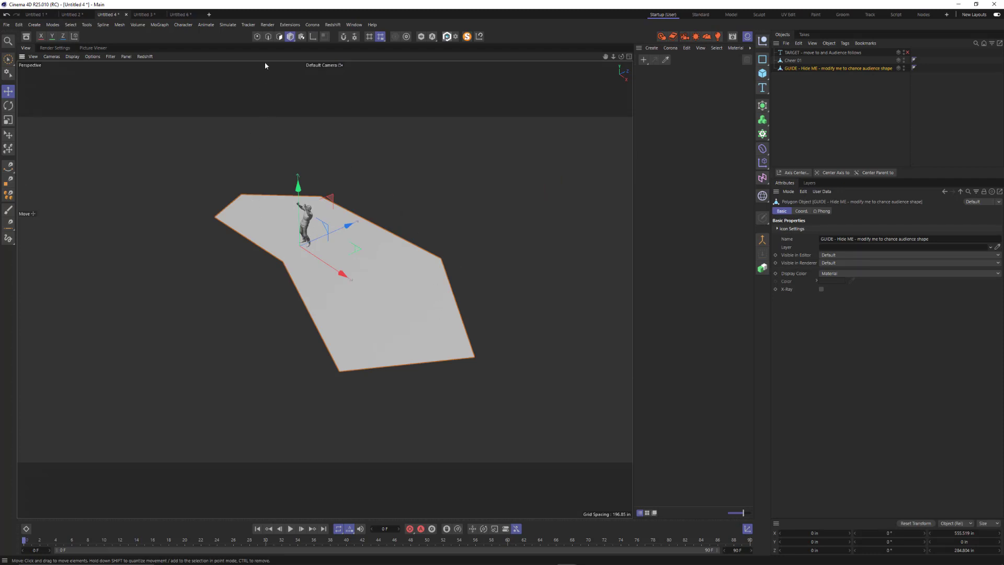
key(Return)
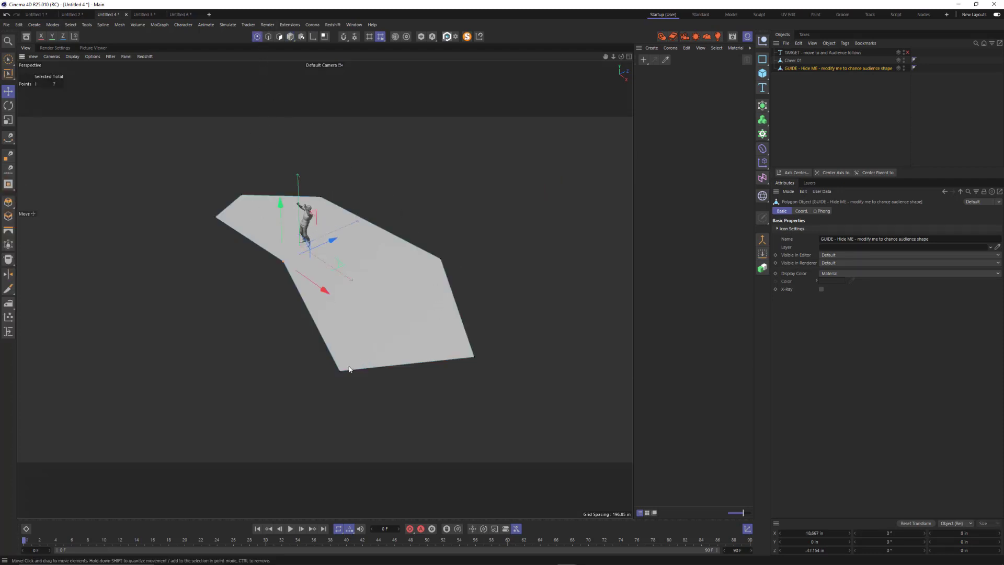
click(350, 369)
drag(401, 376, 390, 409)
click(319, 380)
click(315, 338)
Stretch the narrow end of the GUIDE polygon by moving its end point to about X -421 in, Z -57.8 in
alt+drag(539, 250, 415, 242)
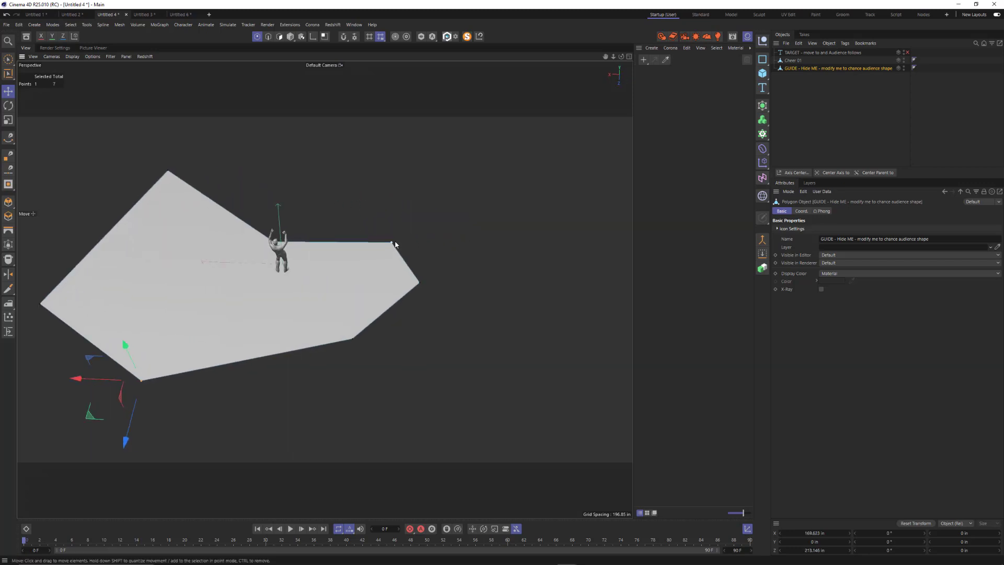
click(395, 245)
drag(352, 271, 517, 278)
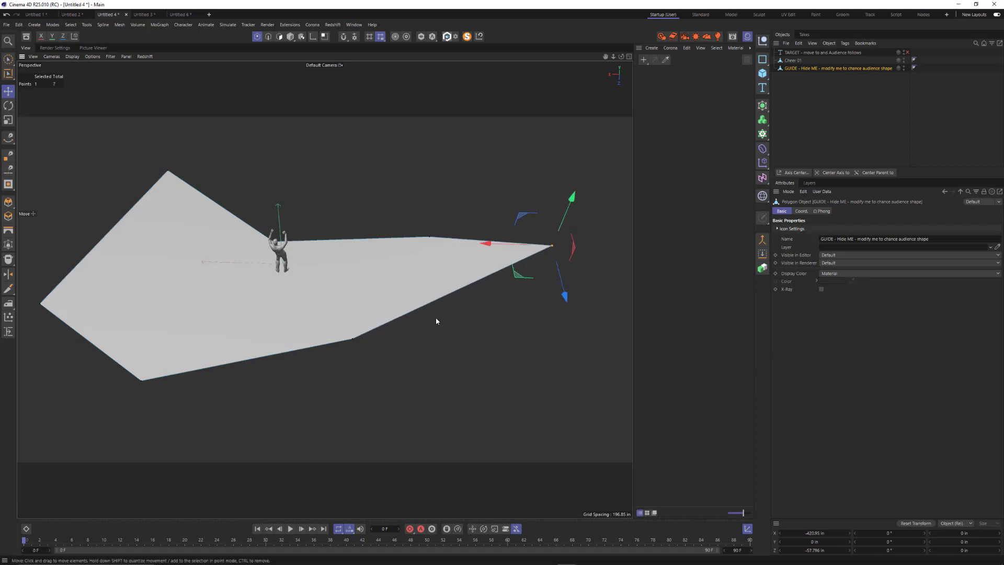
Try to move the back point next to the GUIDE polygon's narrow end to about X -365.9 in, Y -124 in
click(353, 339)
drag(308, 318, 485, 334)
alt+drag(485, 334, 279, 296)
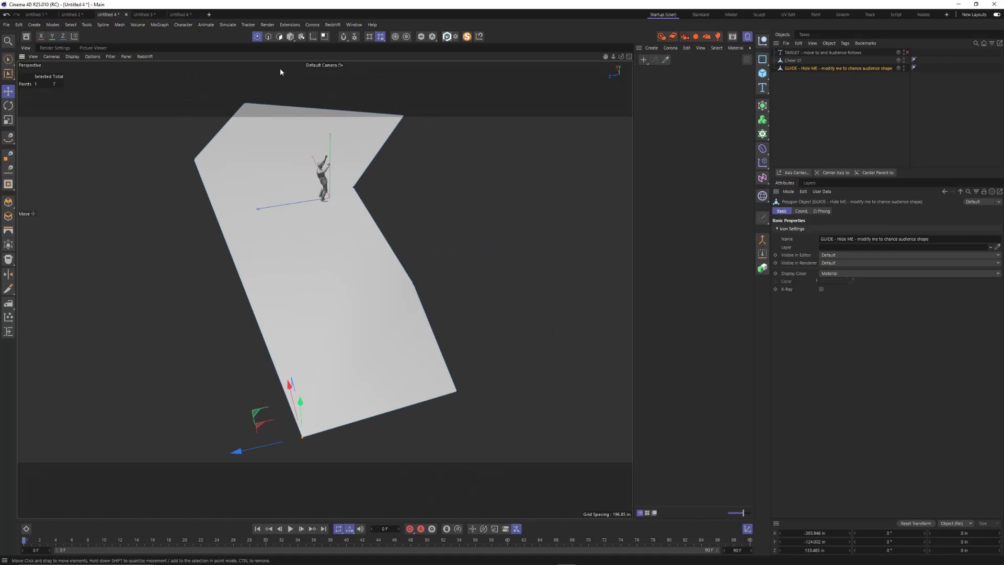
Move the GUIDE polygon's back point to about Z 392.2 in, then clear the object selection
alt+drag(247, 278, 306, 240)
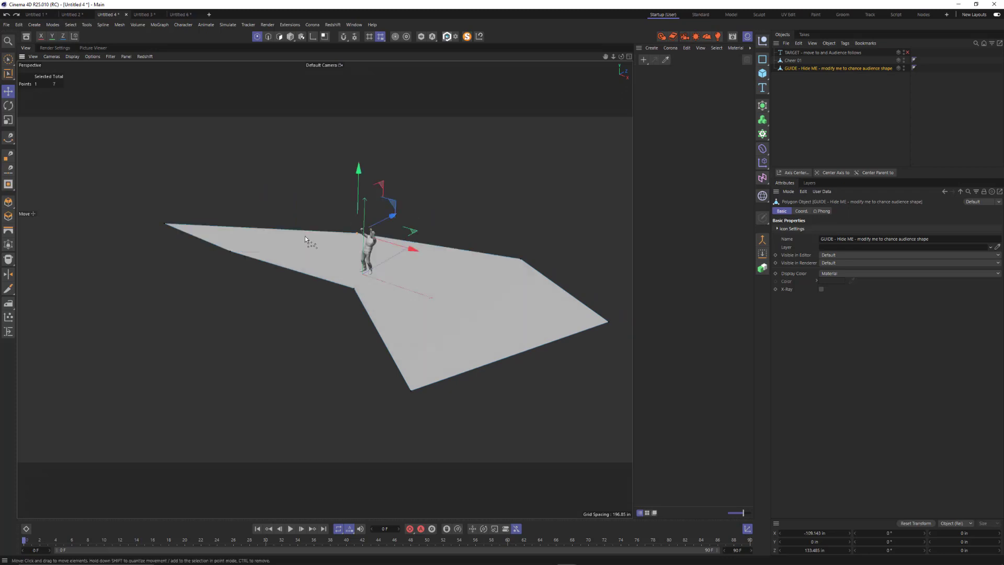
alt+drag(440, 229, 436, 178)
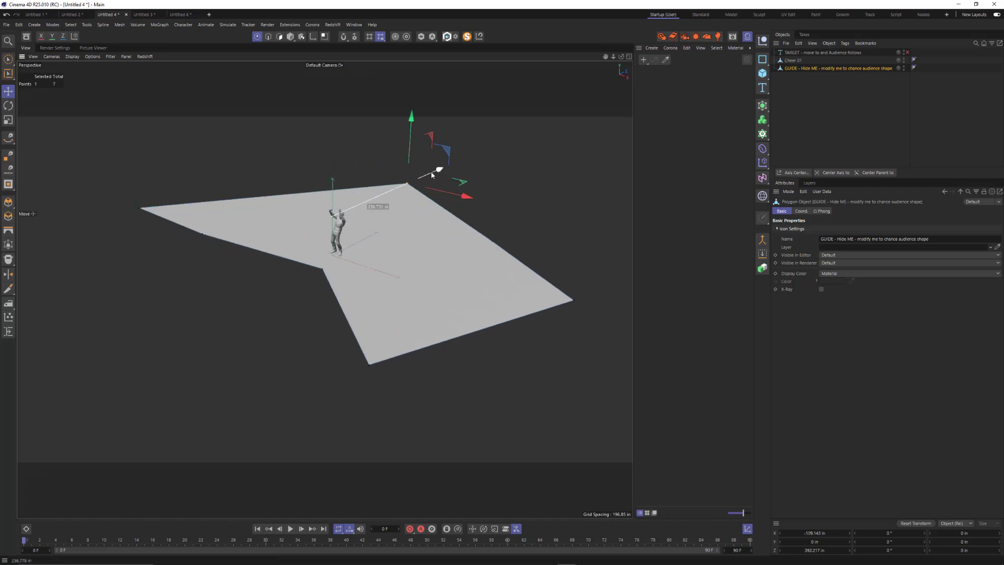
click(795, 99)
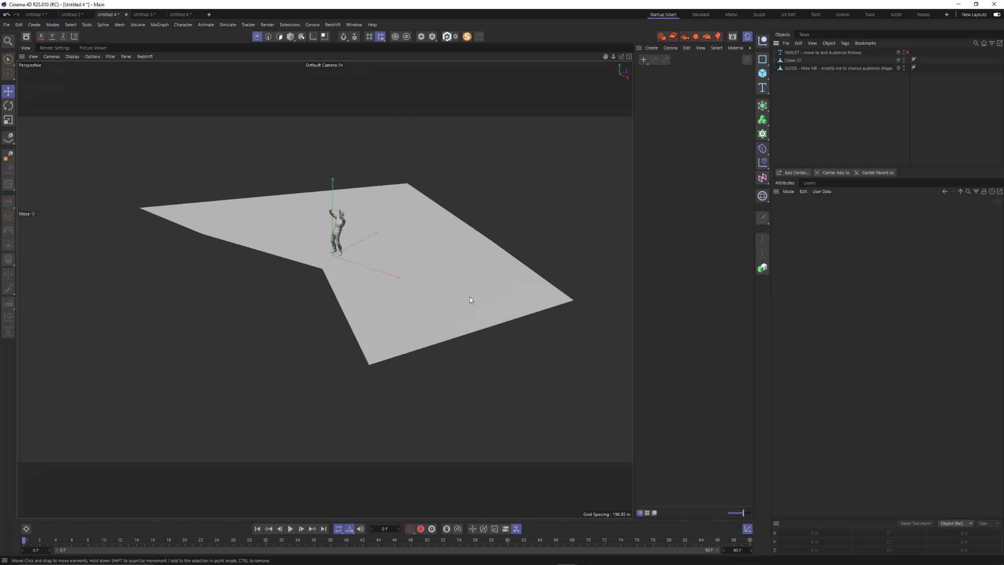
Create a MoGraph Cloner and make the Cheer 01 figure its child
click(796, 61)
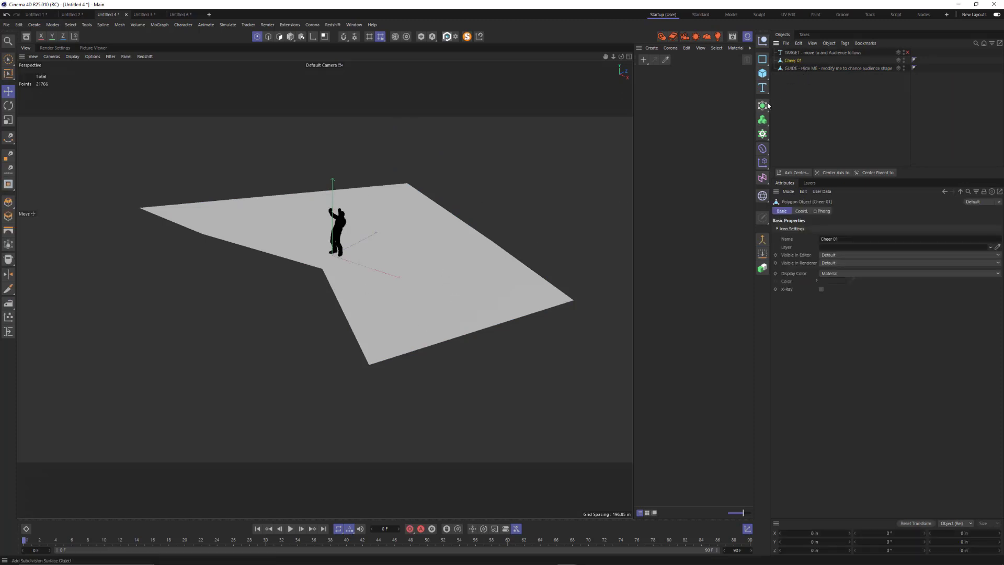
alt+click(763, 134)
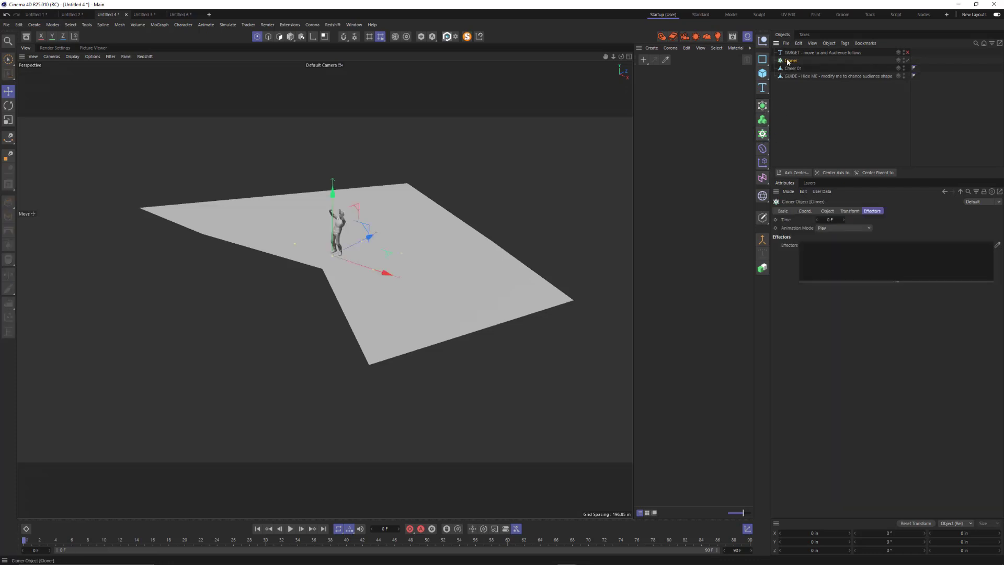
drag(792, 69, 794, 63)
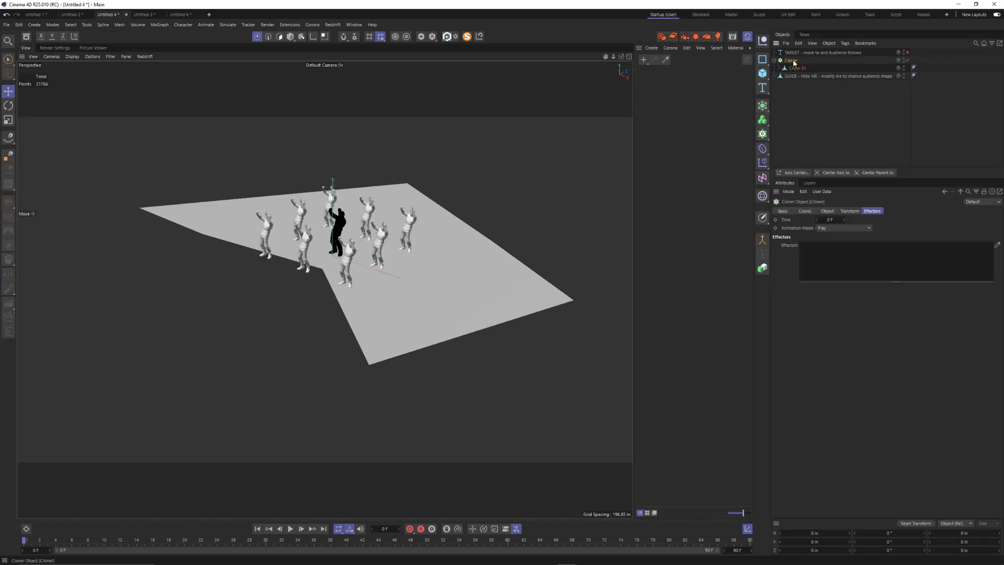
Set the Cloner's mode to Object and use the GUIDE polygon as its distribution object
click(826, 212)
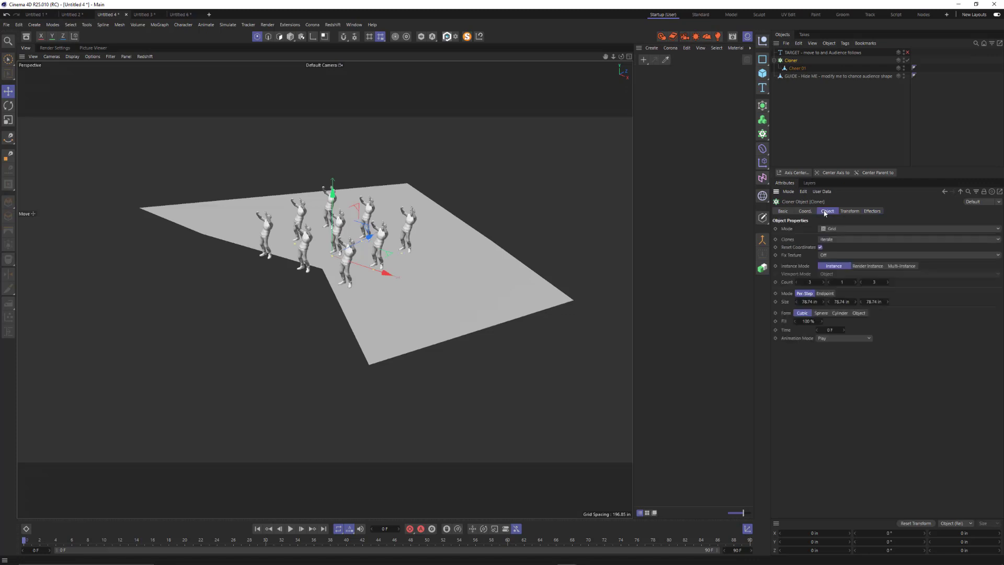
click(836, 230)
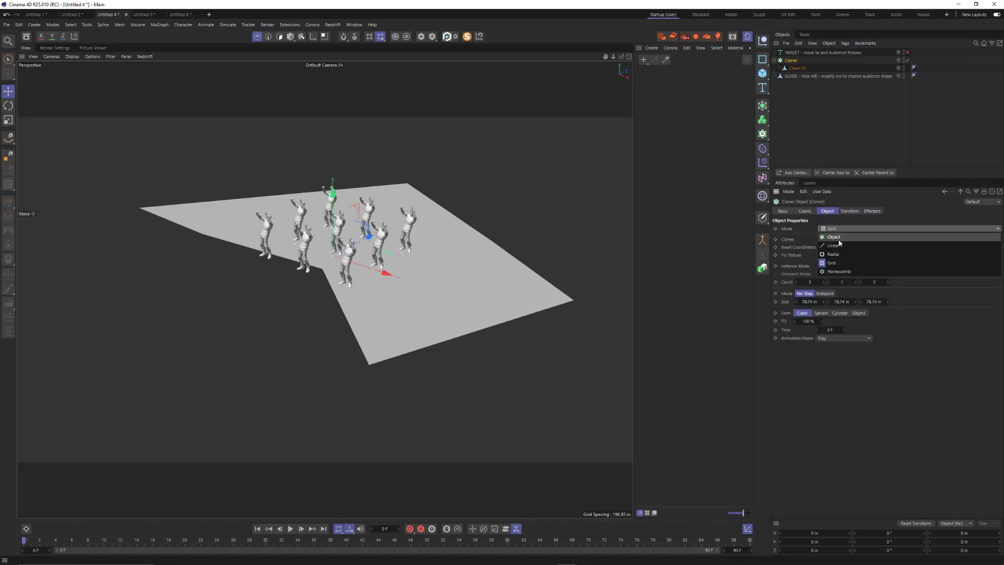
click(840, 237)
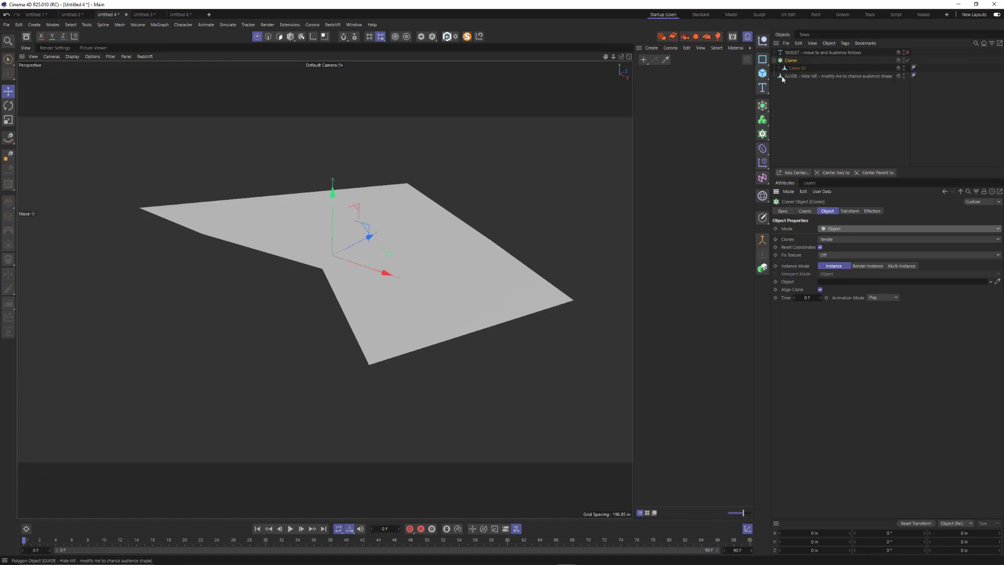
click(798, 76)
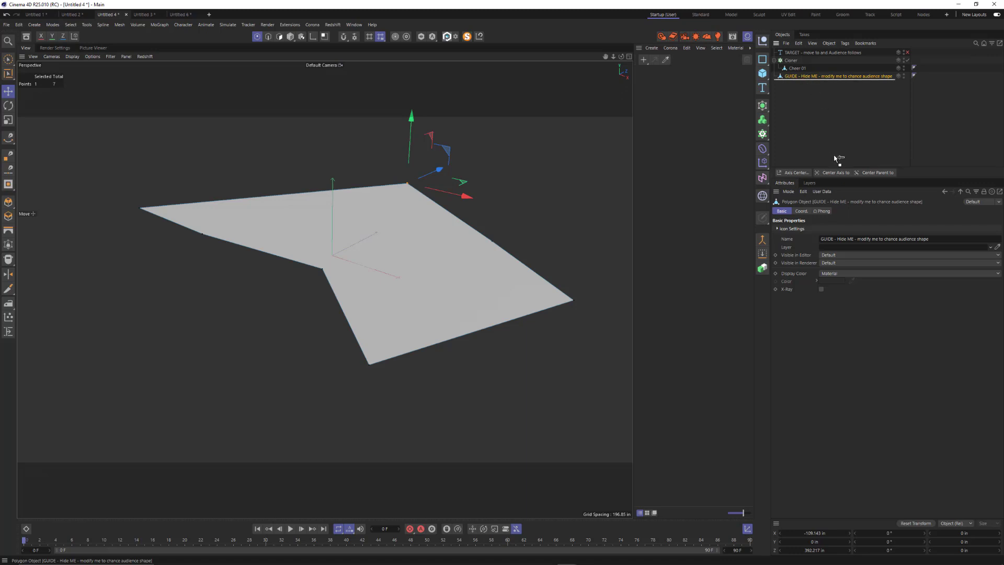
click(794, 61)
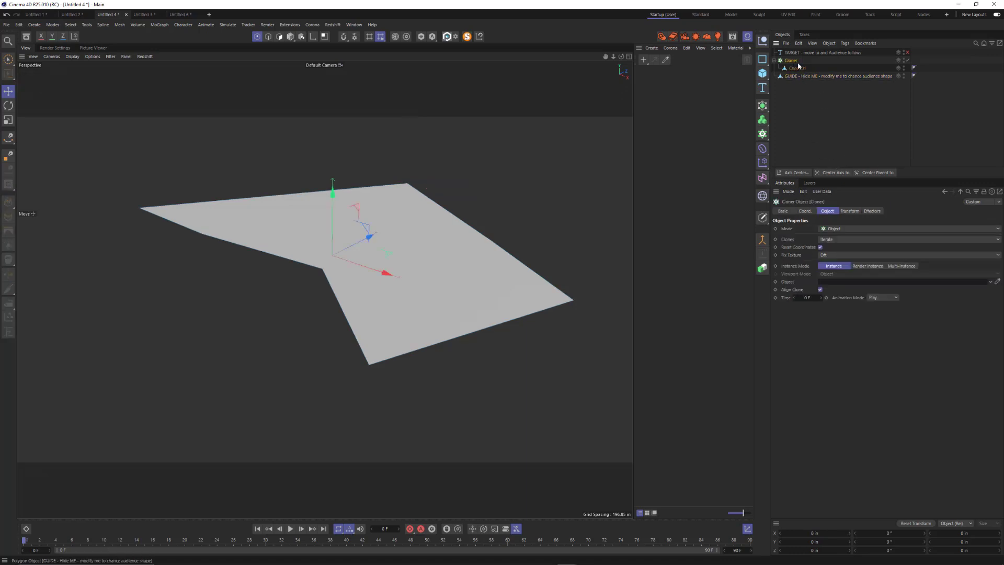
drag(796, 75, 833, 284)
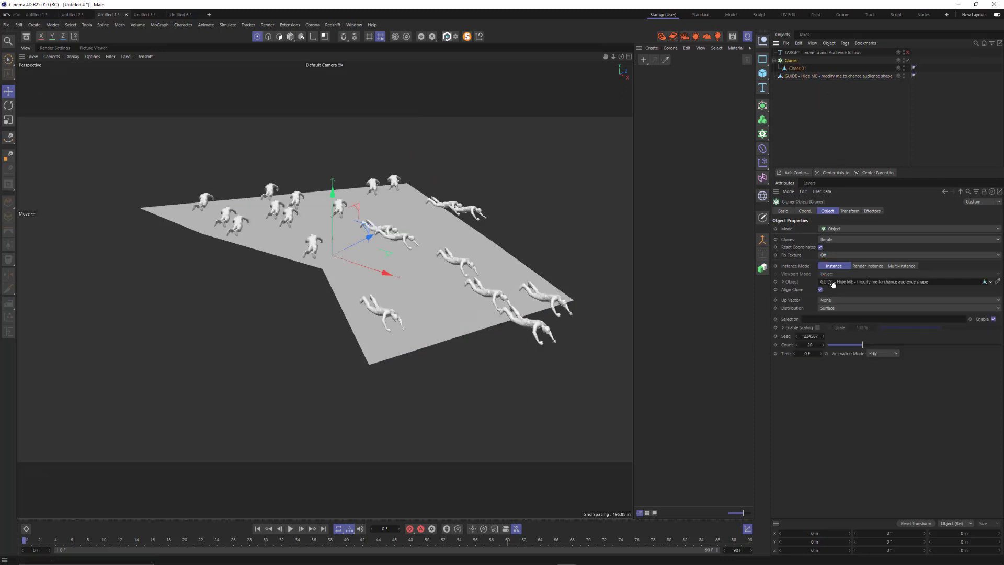
Examine the orientation of the cloned figures on the GUIDE surface from several angles
mouse_move(387, 283)
alt+mouse_down()
mouse_move(365, 284)
mouse_move(424, 264)
alt+mouse_up()
alt+right_drag(421, 285, 576, 268)
alt+drag(522, 286, 459, 275)
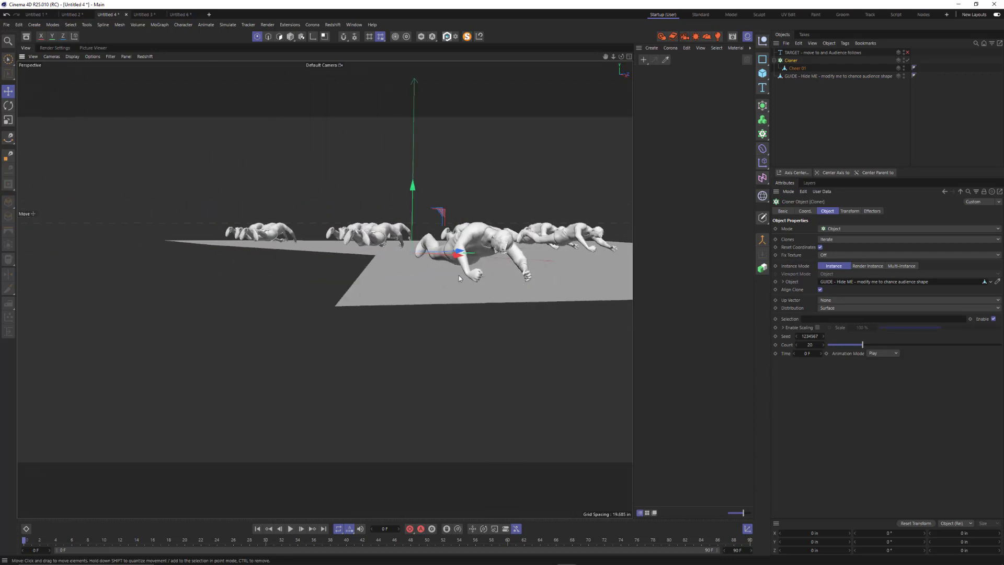
alt+right_drag(459, 275, 420, 286)
alt+drag(386, 252, 463, 294)
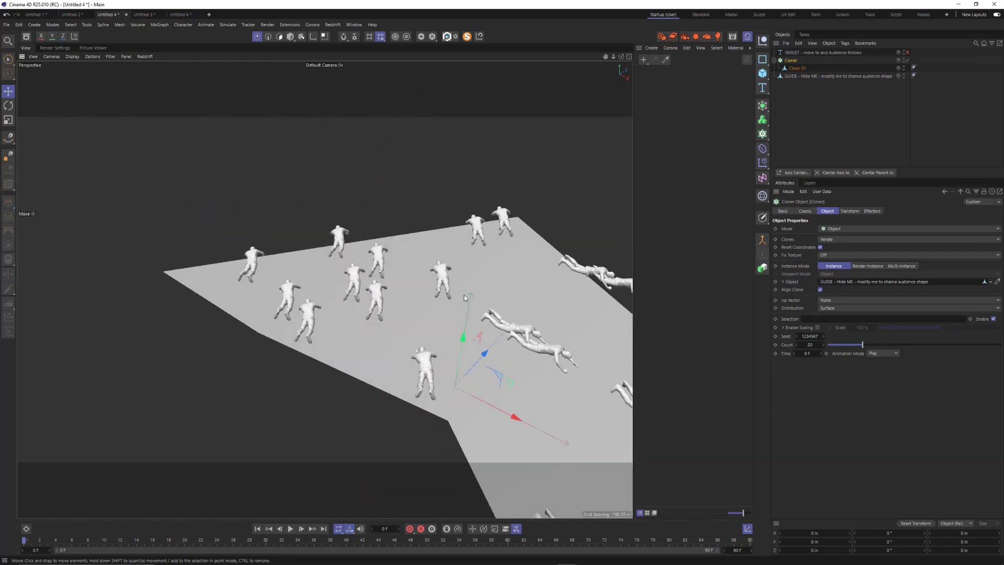
alt+middle_drag(464, 294, 389, 266)
alt+right_drag(389, 265, 372, 269)
alt+drag(375, 270, 416, 256)
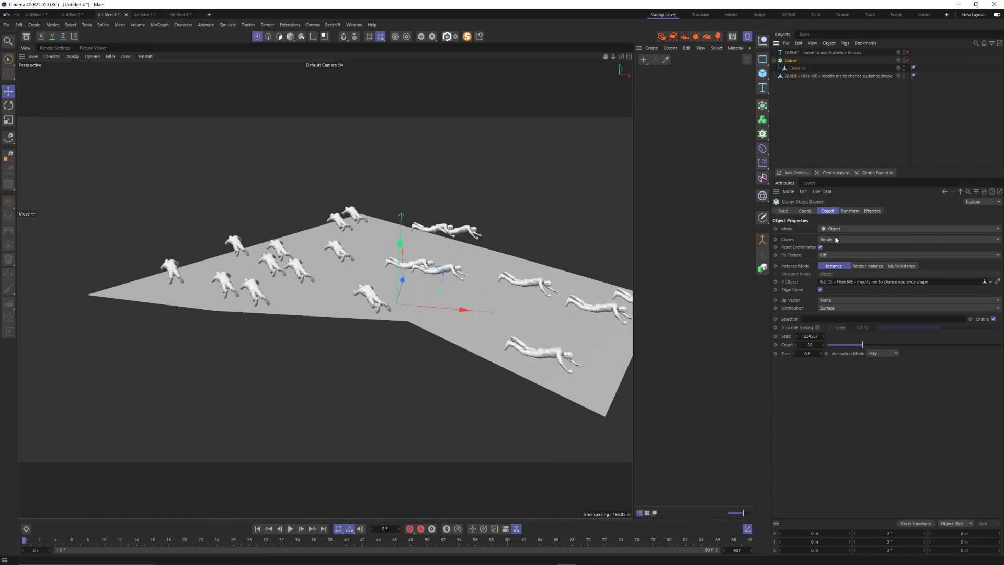
Set the Cloner's R.P transform rotation to -90° so the cloned figures stand upright on the GUIDE polygon
click(849, 211)
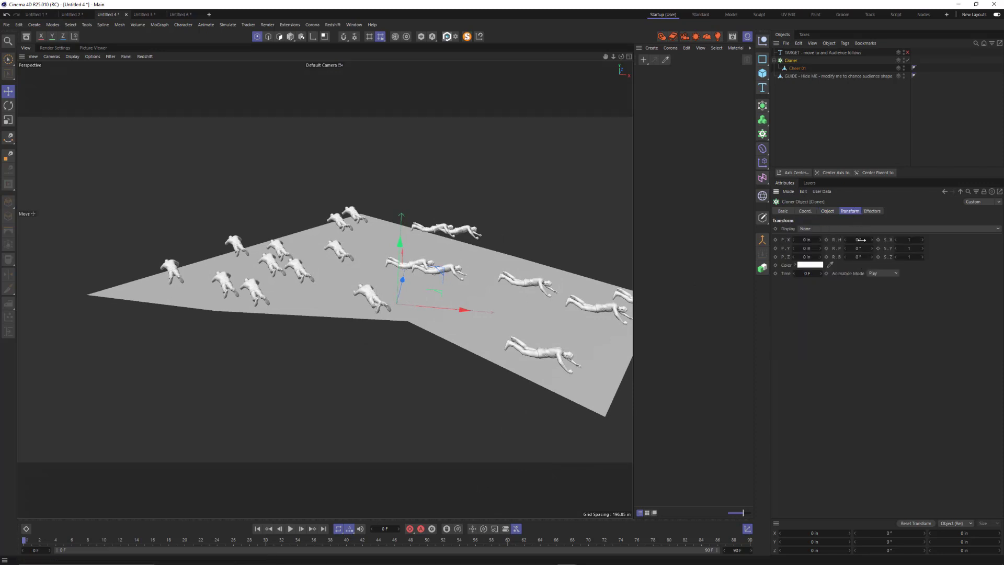
drag(862, 239, 869, 249)
key(ctrl+z)
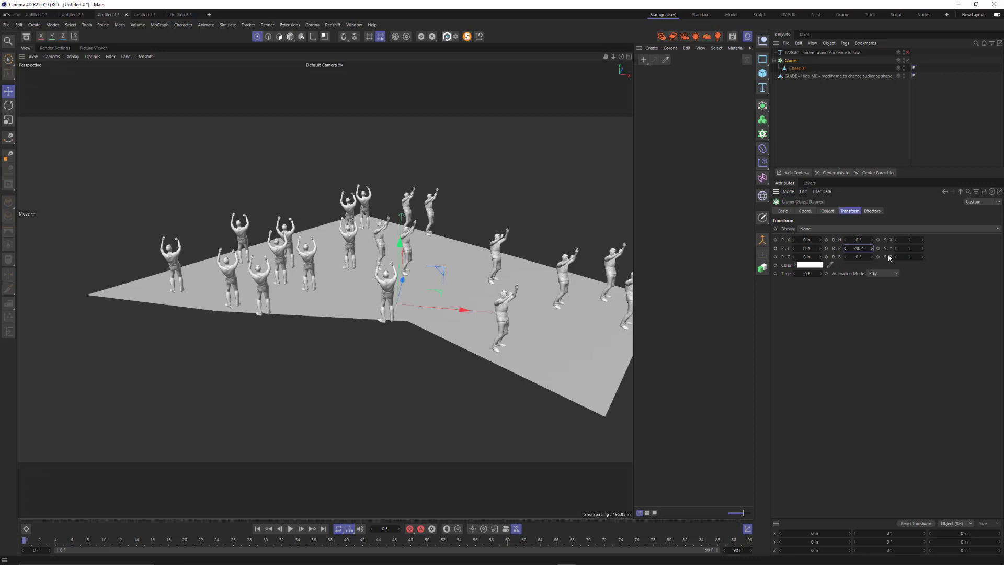
mouse_move(438, 265)
alt+mouse_down()
mouse_move(329, 277)
mouse_move(567, 234)
alt+mouse_up()
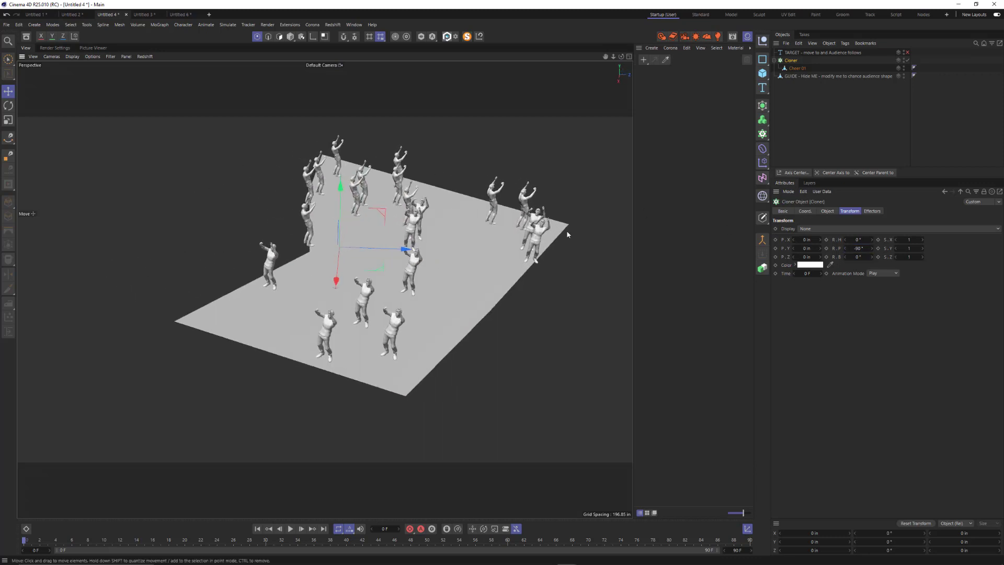
Switch the Cloner's instance mode to Render Instance and raise its clone count to 92
click(828, 211)
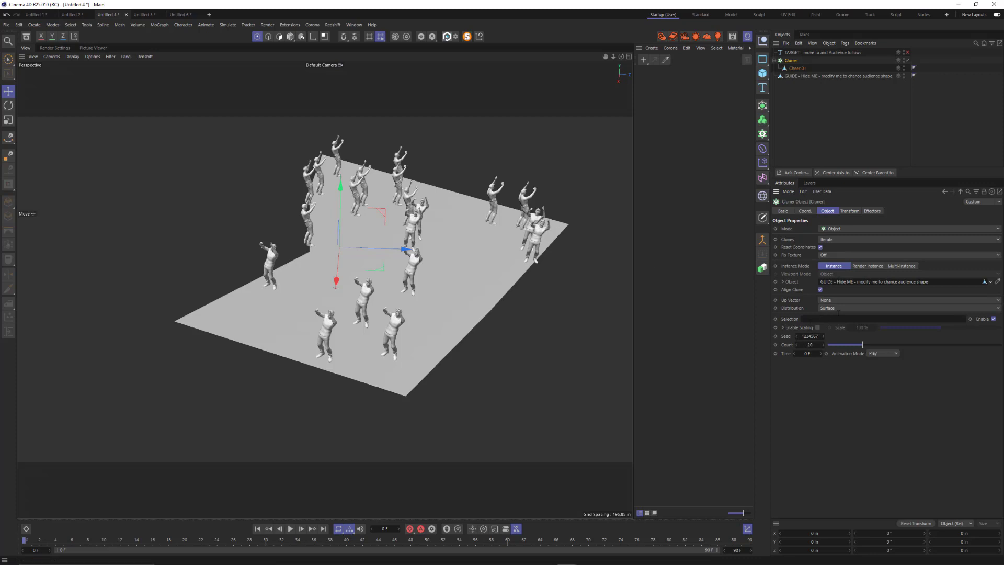
click(880, 266)
drag(863, 346, 989, 343)
scroll(454, 246, up, 10)
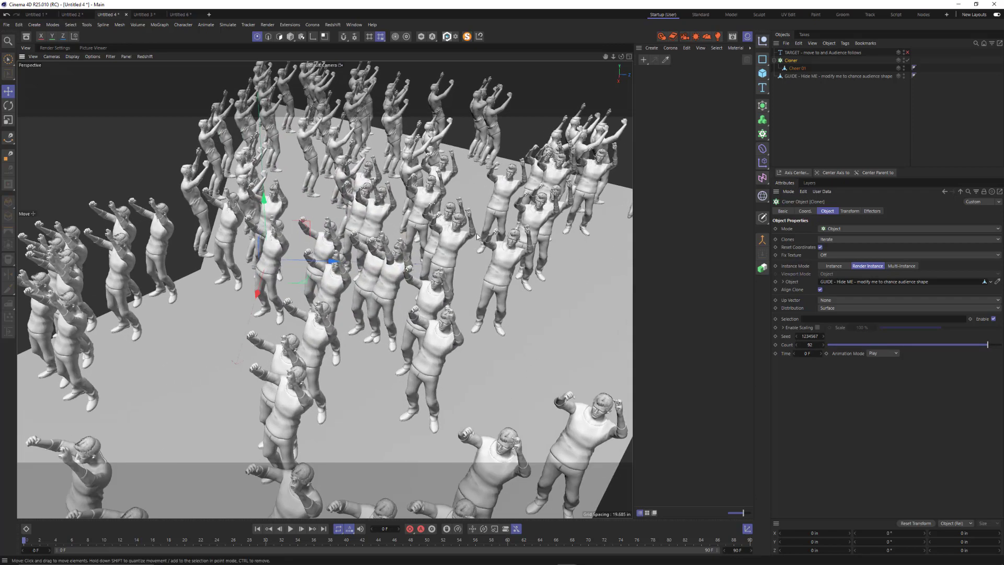
Inspect the enlarged crowd up close and from all around, checking how the figures are spread and which way they face
alt+drag(405, 248, 337, 199)
alt+right_drag(337, 199, 420, 203)
alt+drag(420, 205, 256, 187)
alt+drag(161, 215, 197, 206)
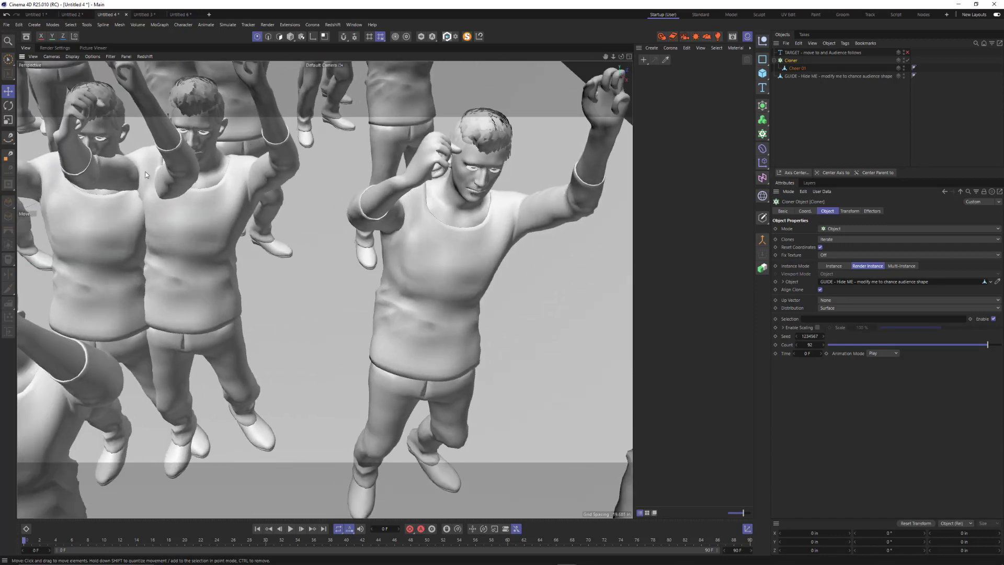
alt+right_drag(291, 178, 180, 239)
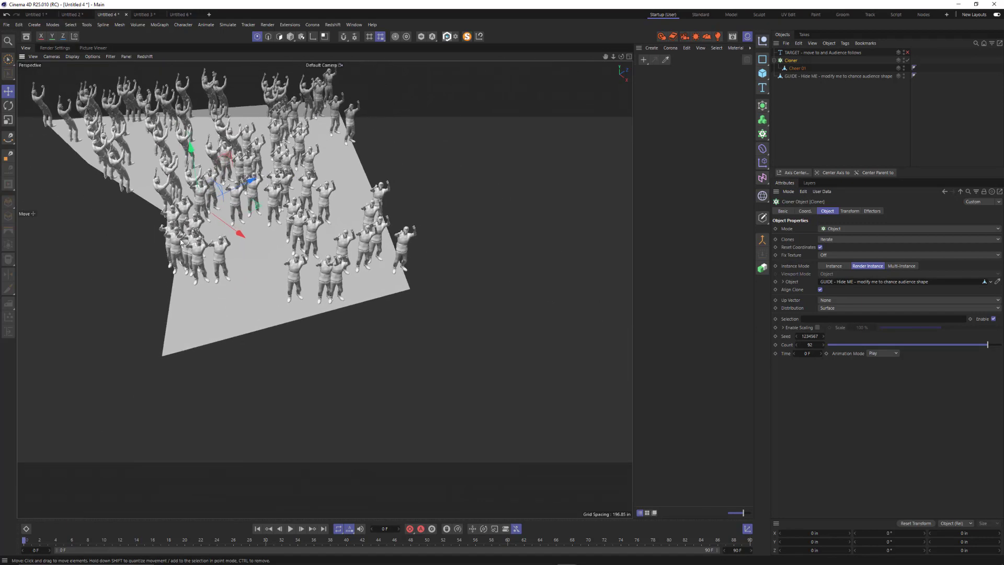
alt+drag(331, 251, 260, 238)
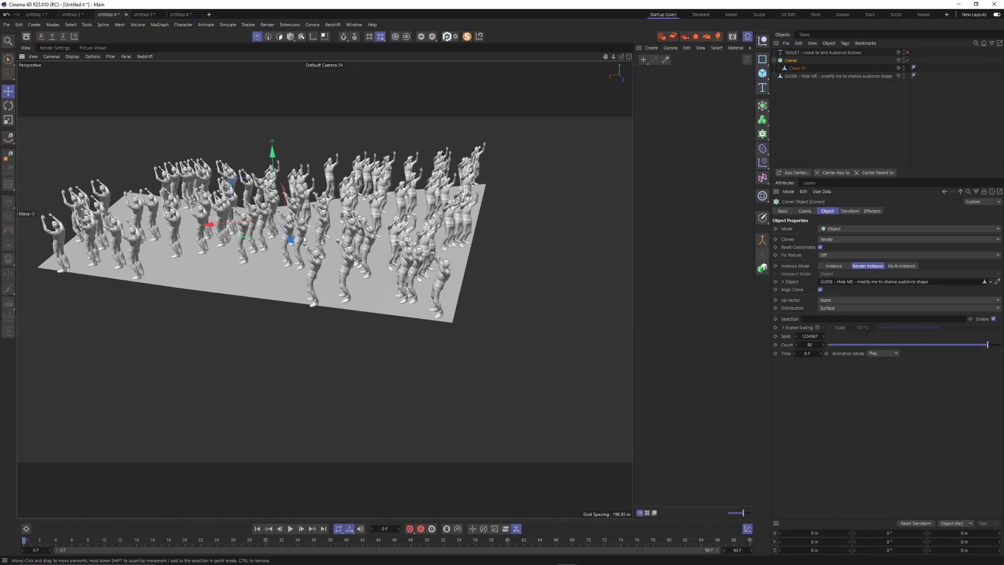
alt+right_drag(324, 235, 392, 219)
alt+drag(382, 237, 323, 208)
mouse_move(367, 205)
alt+right_down()
mouse_move(399, 205)
mouse_move(386, 208)
alt+right_up()
alt+drag(389, 208, 395, 205)
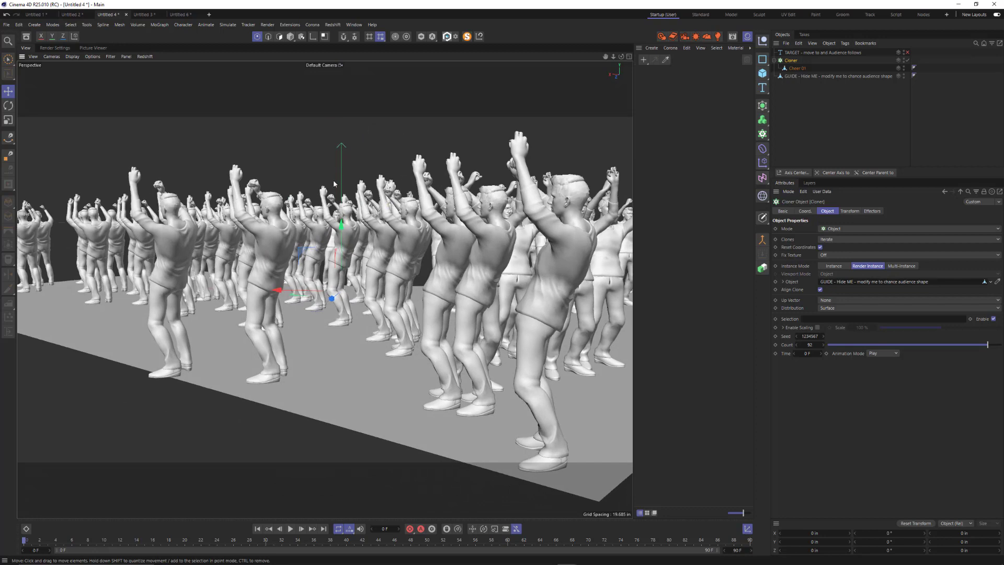
alt+drag(290, 197, 372, 189)
alt+drag(361, 184, 374, 272)
alt+right_drag(374, 272, 334, 162)
alt+middle_drag(335, 161, 307, 226)
alt+drag(307, 226, 378, 243)
alt+right_drag(381, 220, 447, 203)
alt+drag(447, 203, 338, 170)
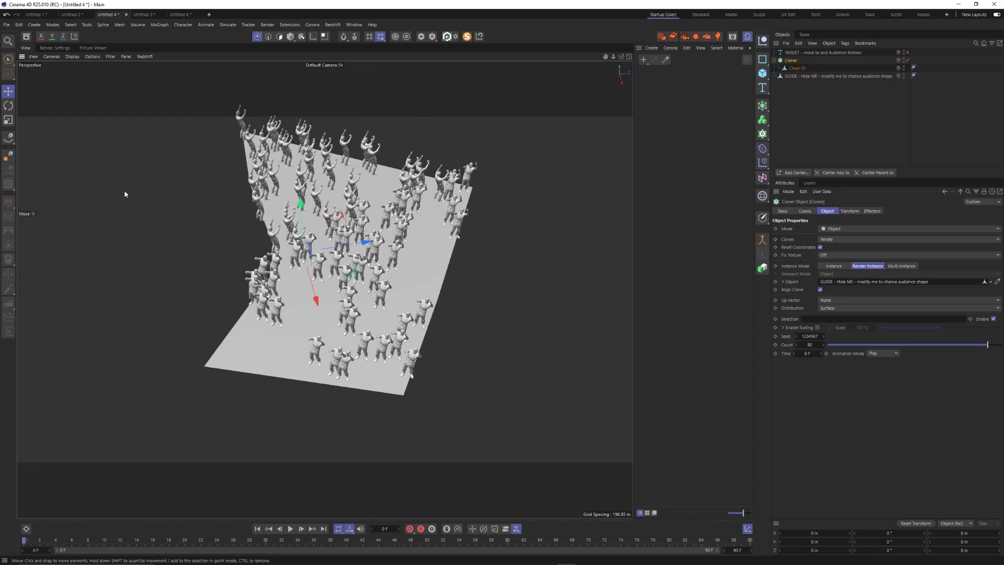
alt+drag(392, 253, 285, 154)
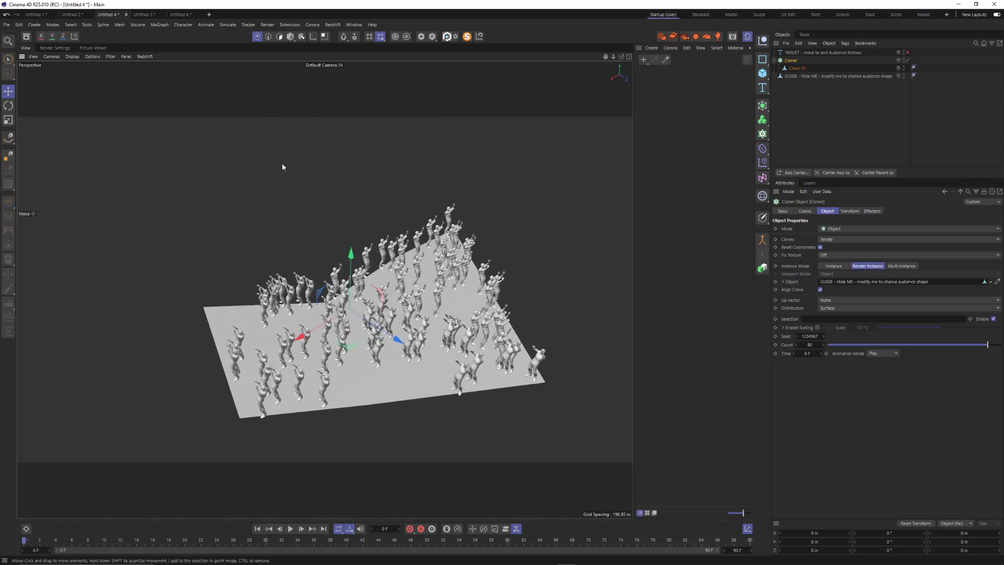
Enable the TARGET text spline and move it along its X axis towards the middle of the audience
click(907, 53)
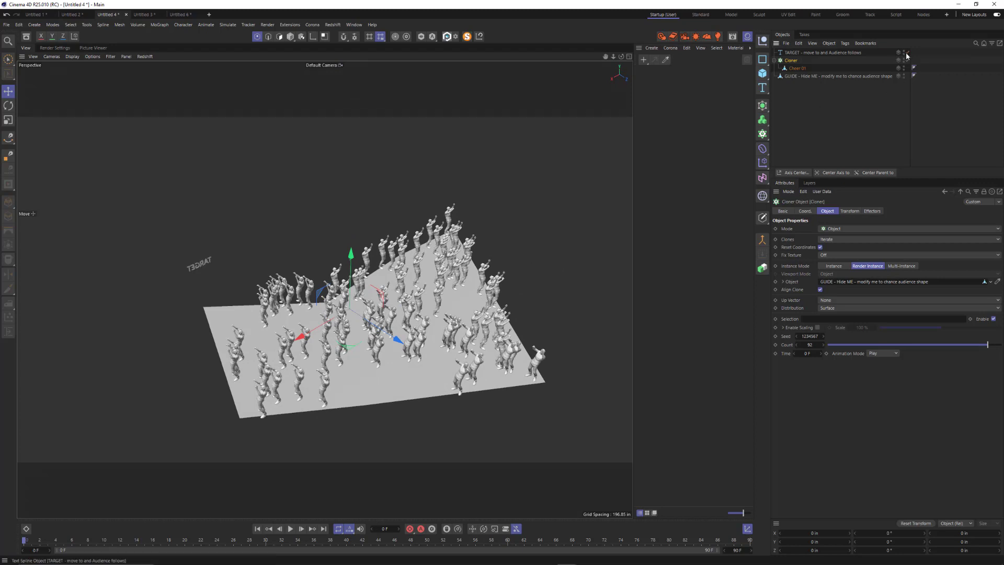
click(816, 53)
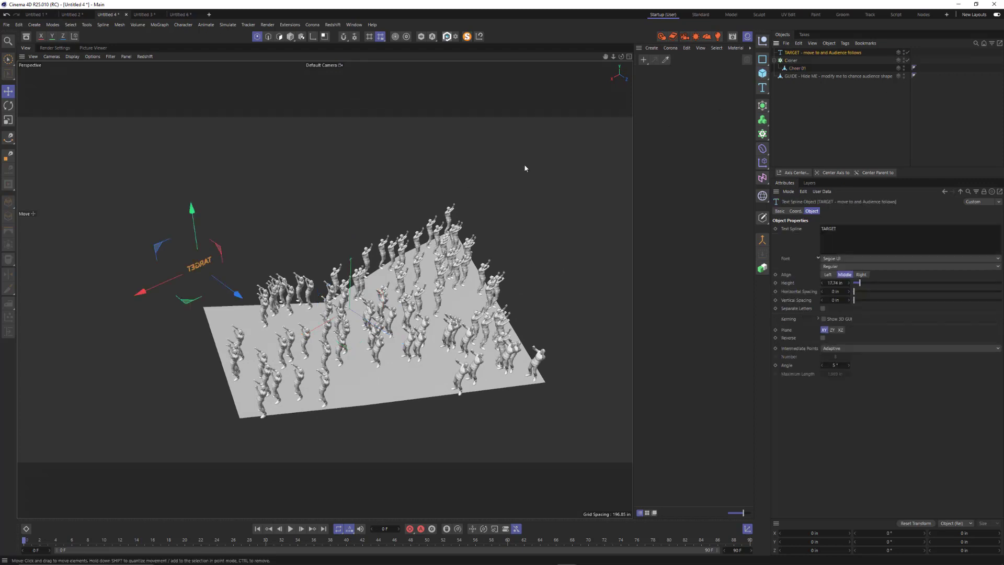
drag(159, 282, 245, 245)
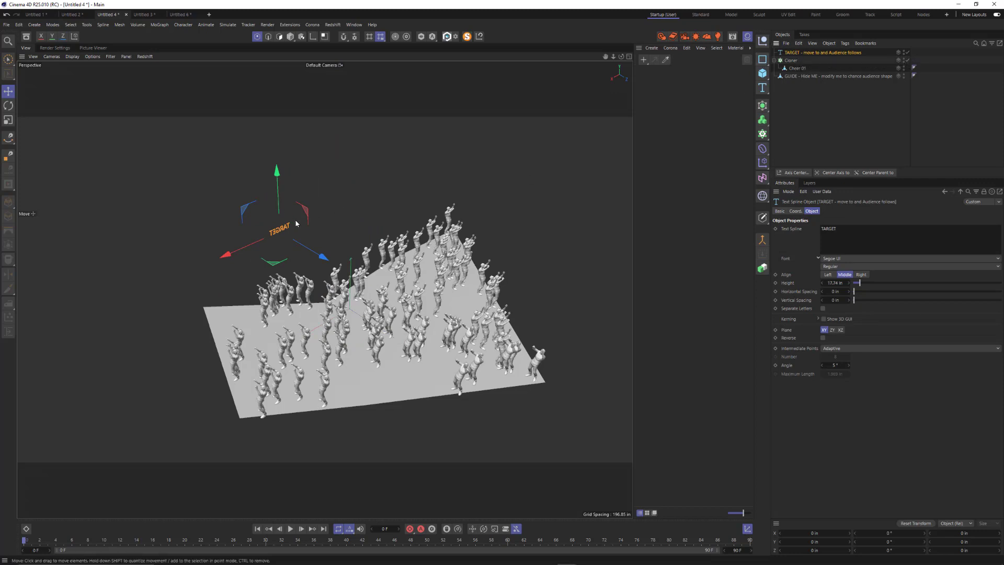
Rotate the TARGET text about half a turn around its vertical axis so it reads correctly from the audience side
key(r)
drag(280, 256, 300, 161)
key(e)
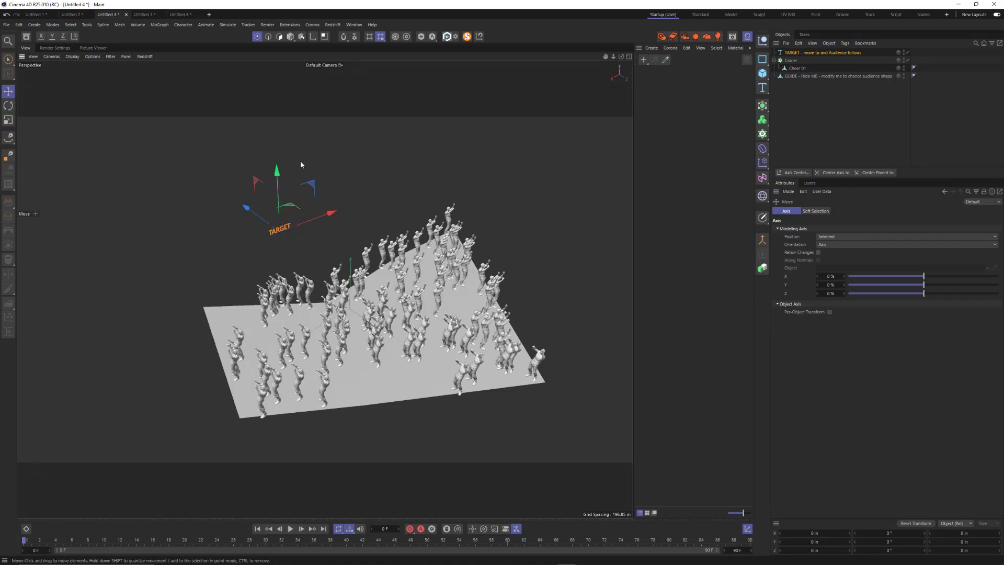
scroll(296, 229, up, 5)
drag(266, 189, 281, 152)
scroll(266, 215, down, 10)
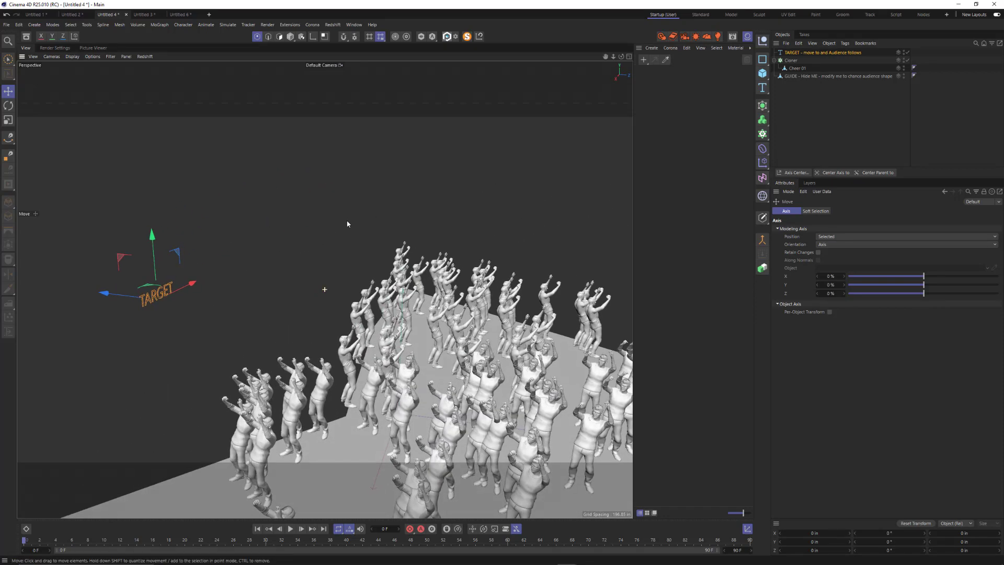
scroll(297, 255, down, 3)
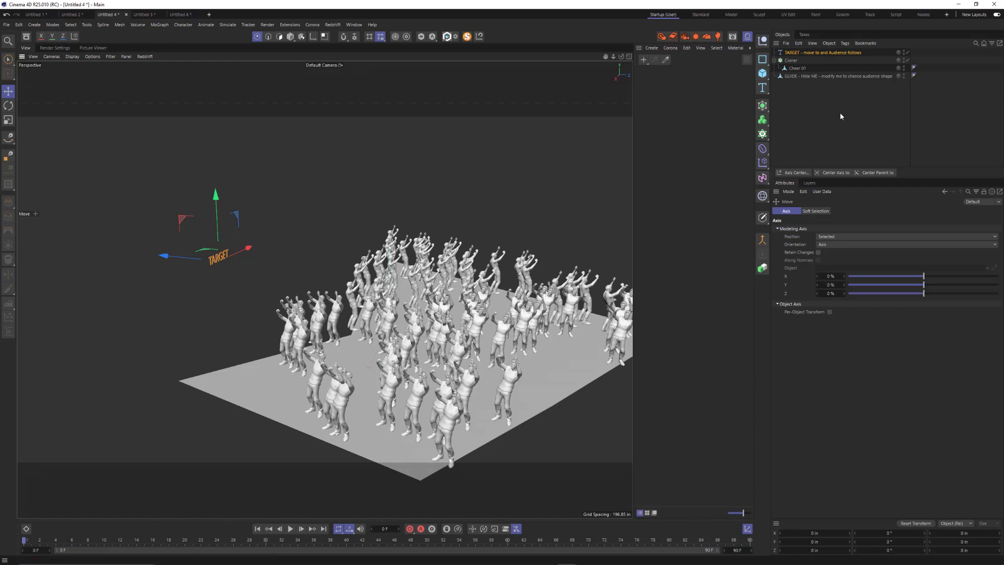
Add a Target effector to the audience Cloner and check the Cloner's effectors list for it
click(792, 60)
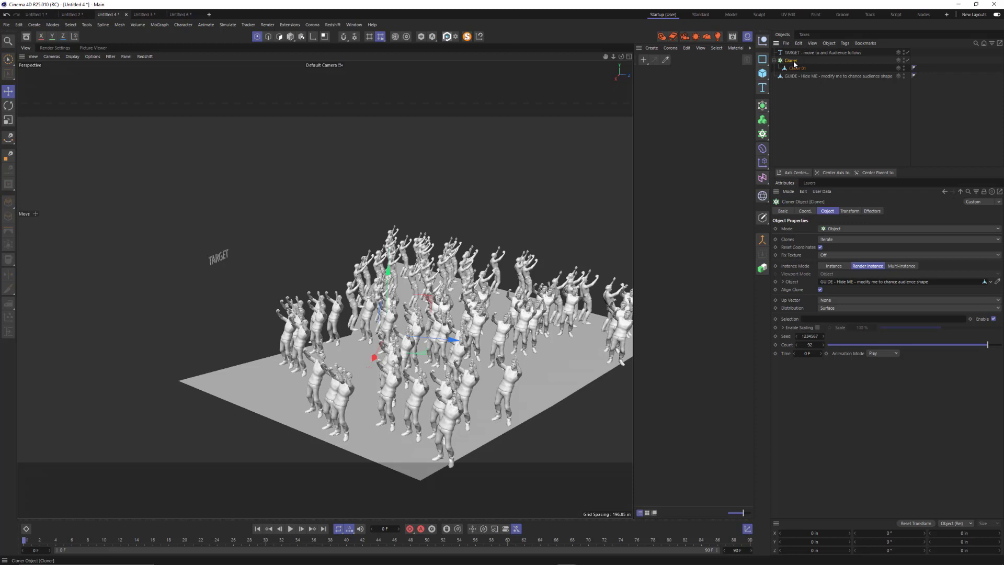
click(159, 25)
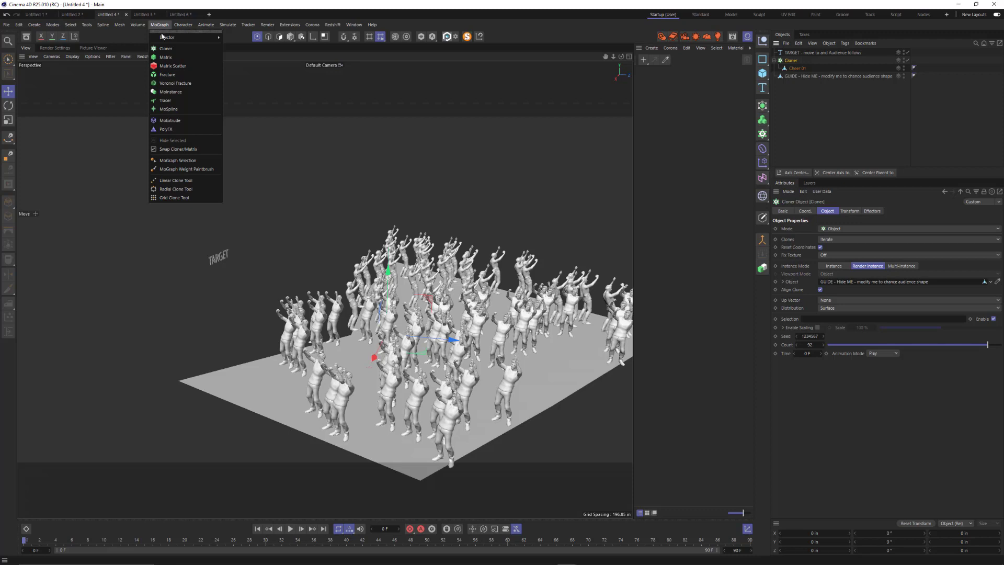
mouse_move(163, 40)
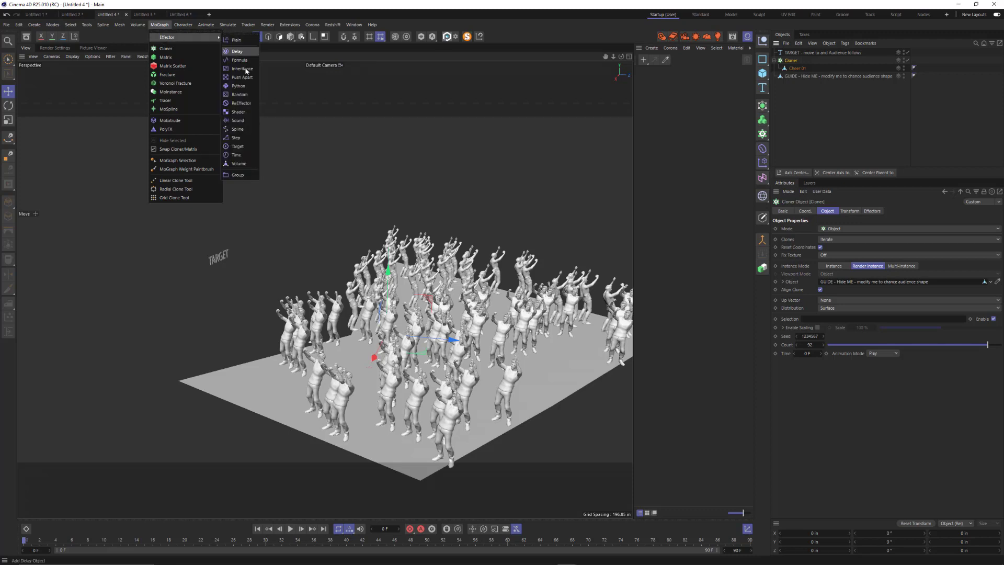
click(237, 147)
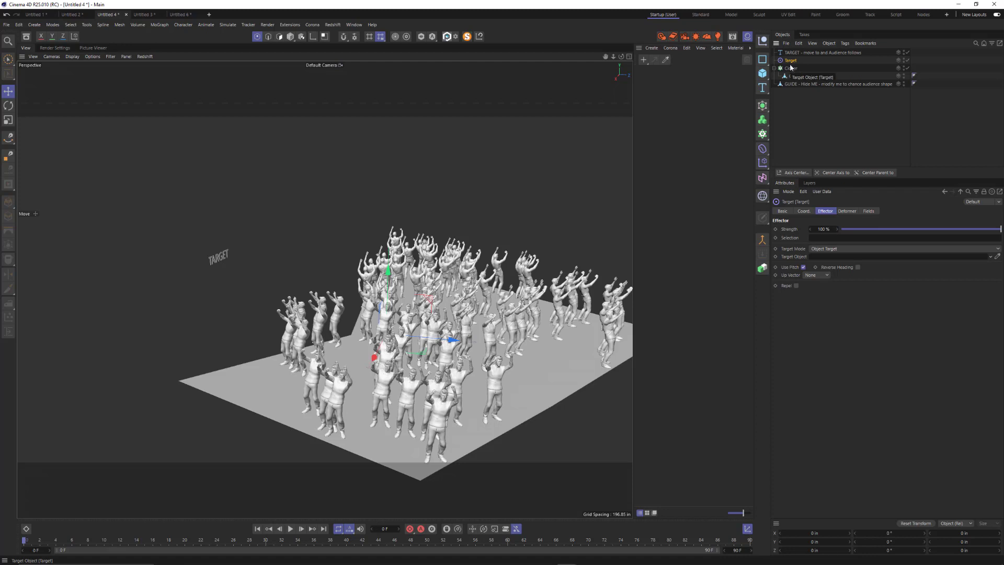
click(791, 68)
click(877, 211)
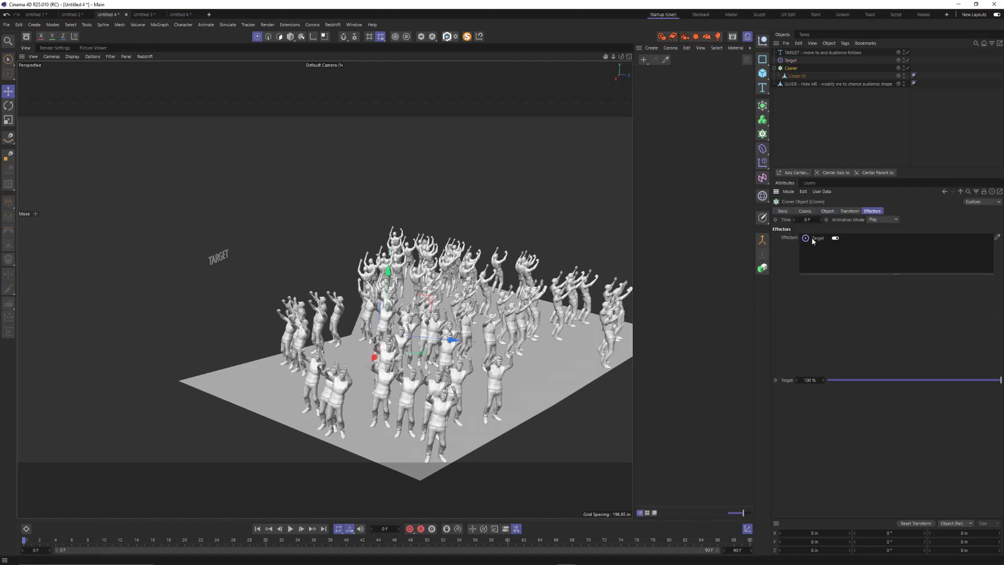
Assign the TARGET text spline as the Target effector's target object and check which way the figures turn
click(791, 61)
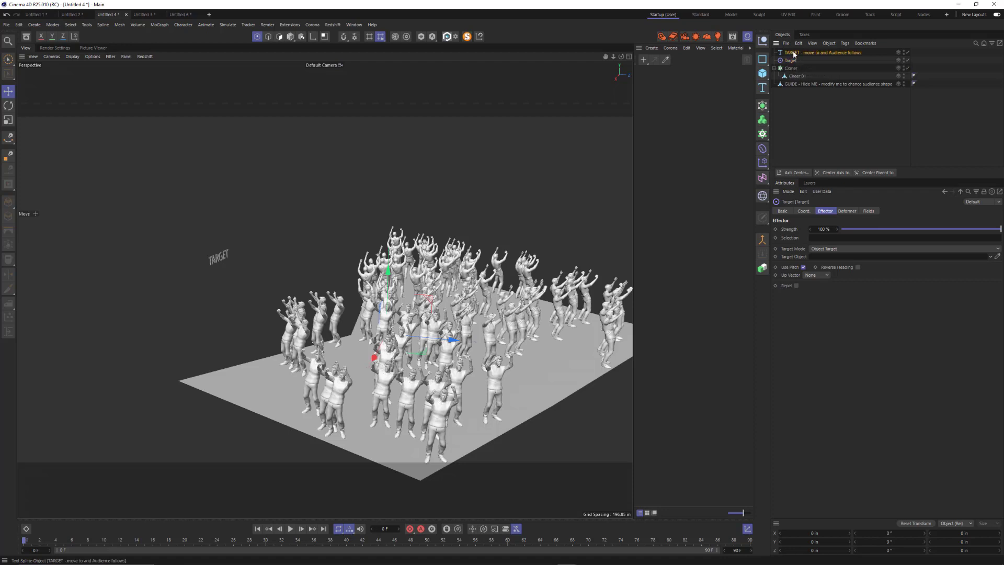
drag(797, 56, 819, 260)
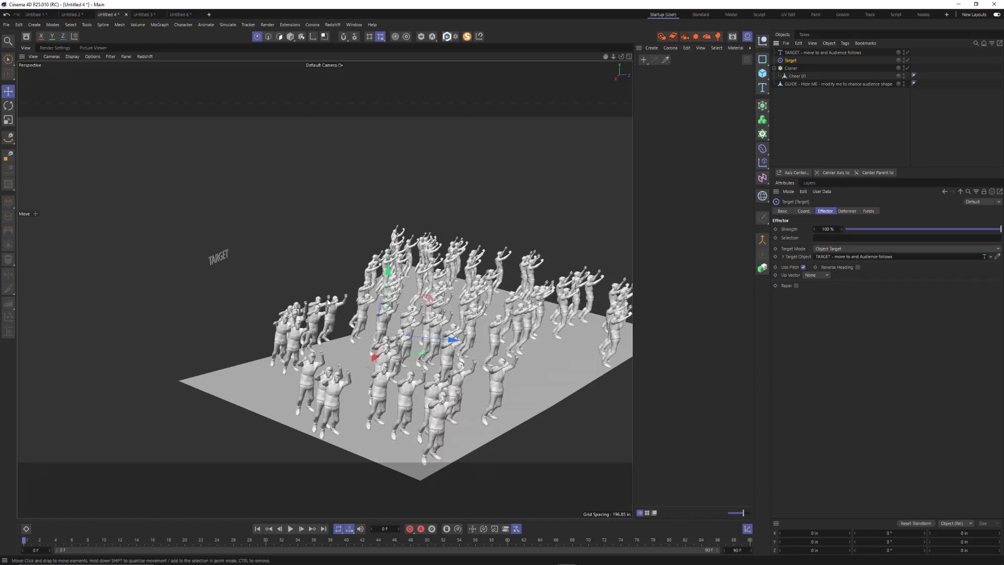
alt+drag(380, 344, 480, 331)
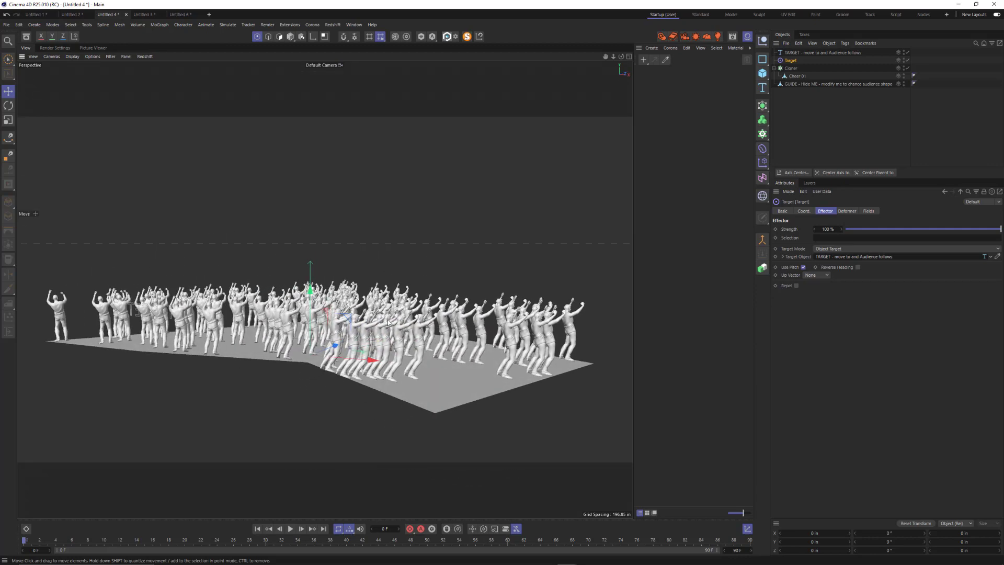
alt+drag(418, 333, 372, 343)
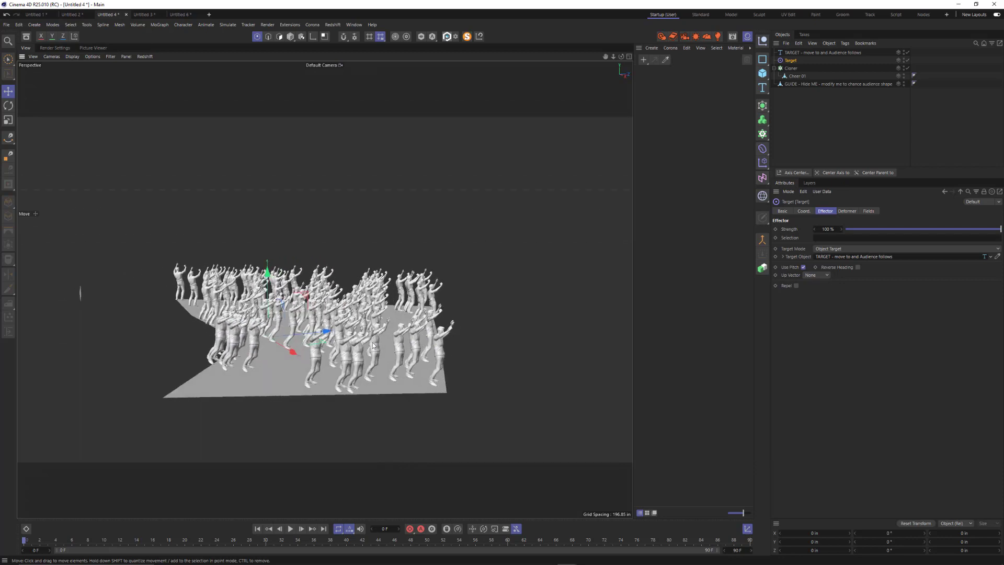
Move the TARGET text sideways along its X axis and check how the crowd follows it
click(804, 50)
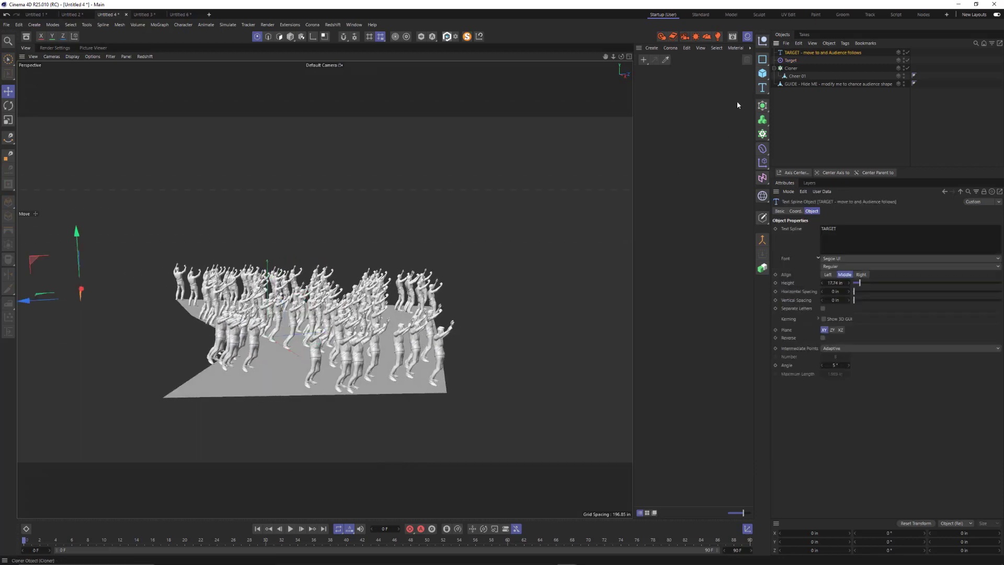
scroll(125, 323, up, 3)
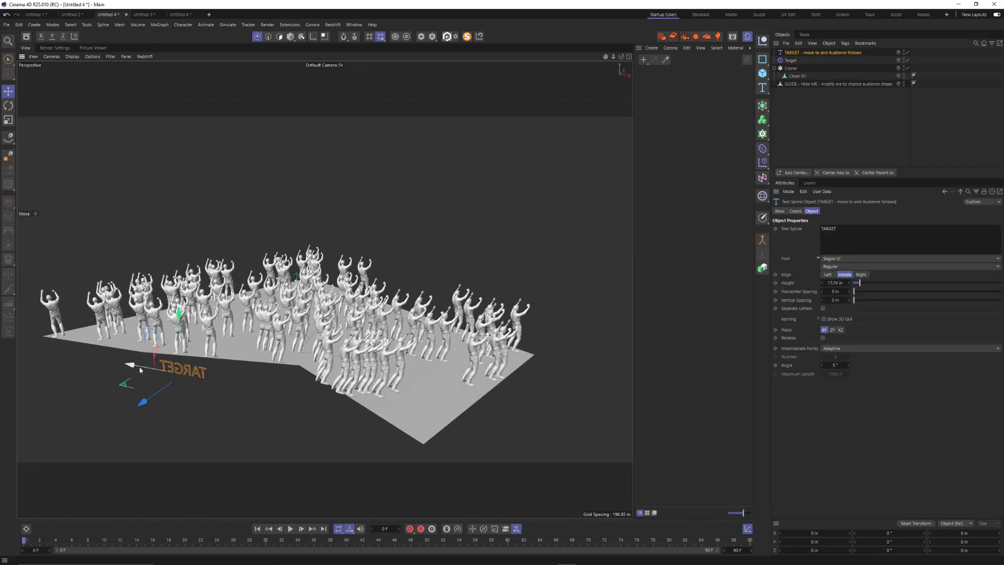
mouse_move(139, 366)
mouse_down()
mouse_move(57, 360)
mouse_move(293, 398)
mouse_move(99, 356)
mouse_move(224, 389)
mouse_move(157, 361)
mouse_up()
alt+drag(253, 381, 281, 336)
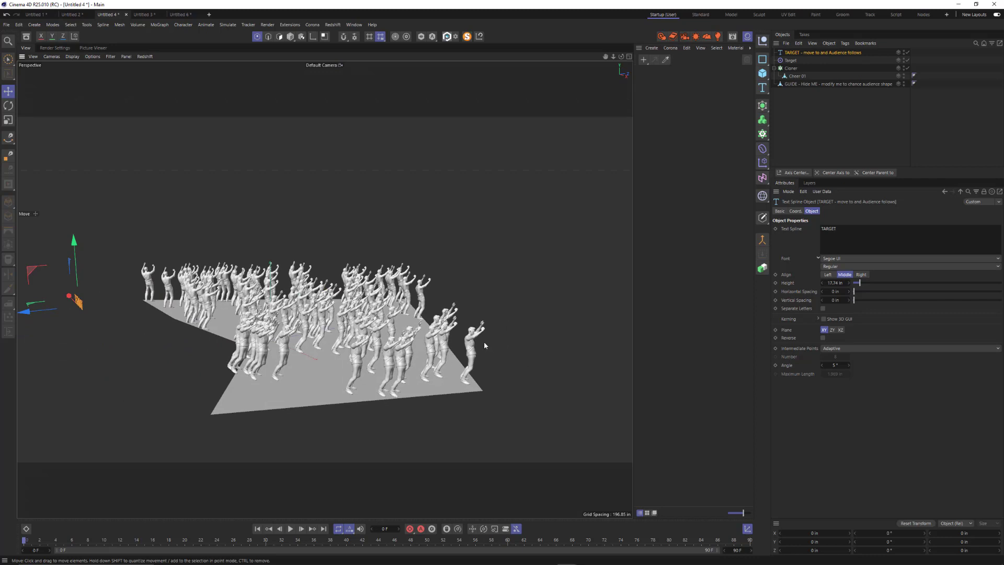
alt+drag(432, 301, 411, 308)
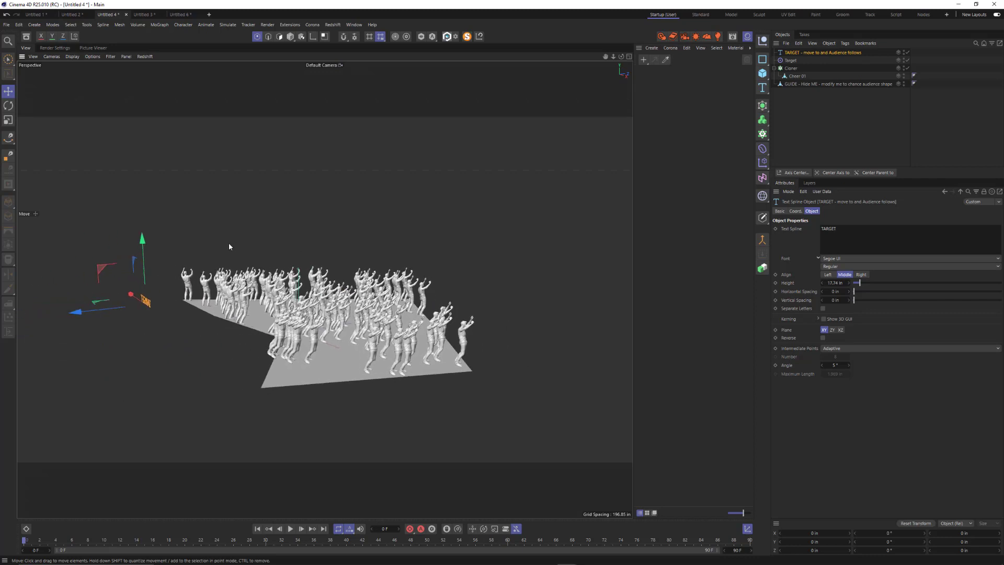
Enable Reverse Heading on the Target effector and lower the TARGET text slightly in front of the crowd
click(791, 61)
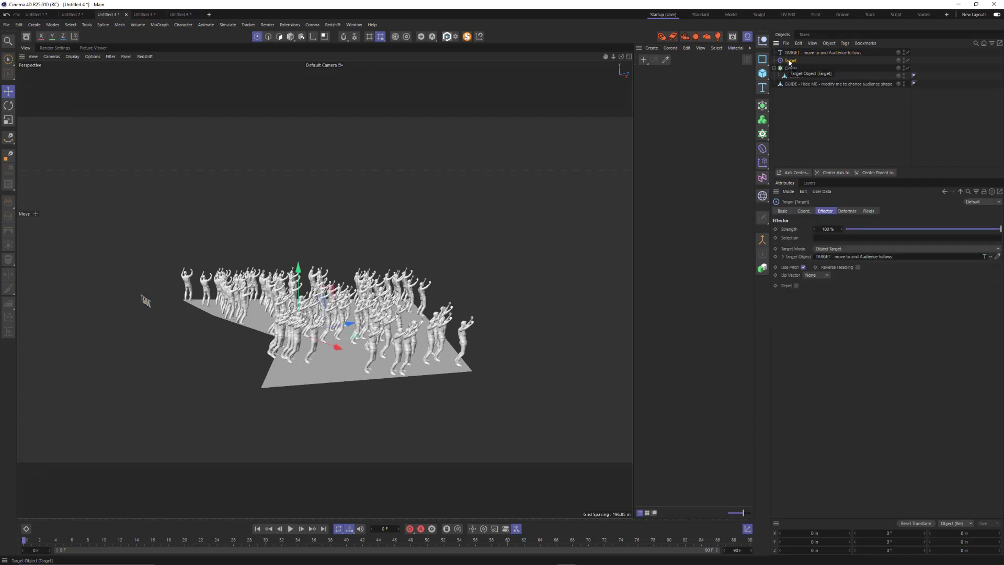
click(858, 267)
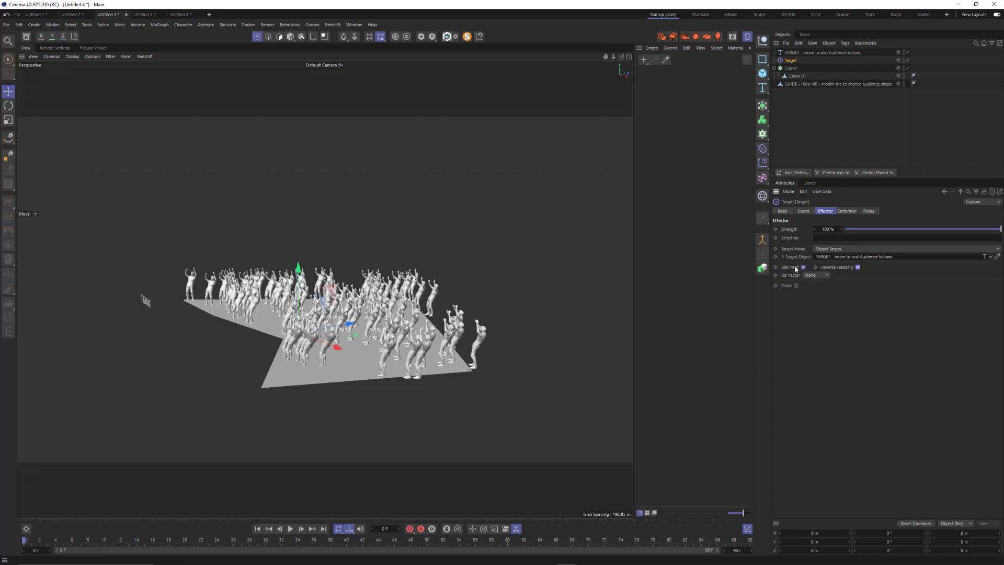
click(796, 53)
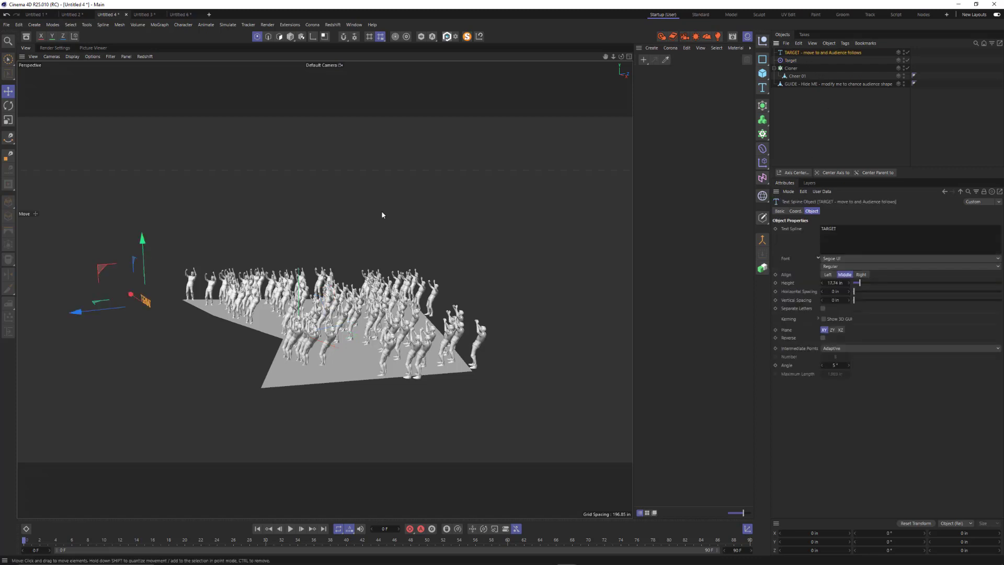
drag(97, 267, 89, 289)
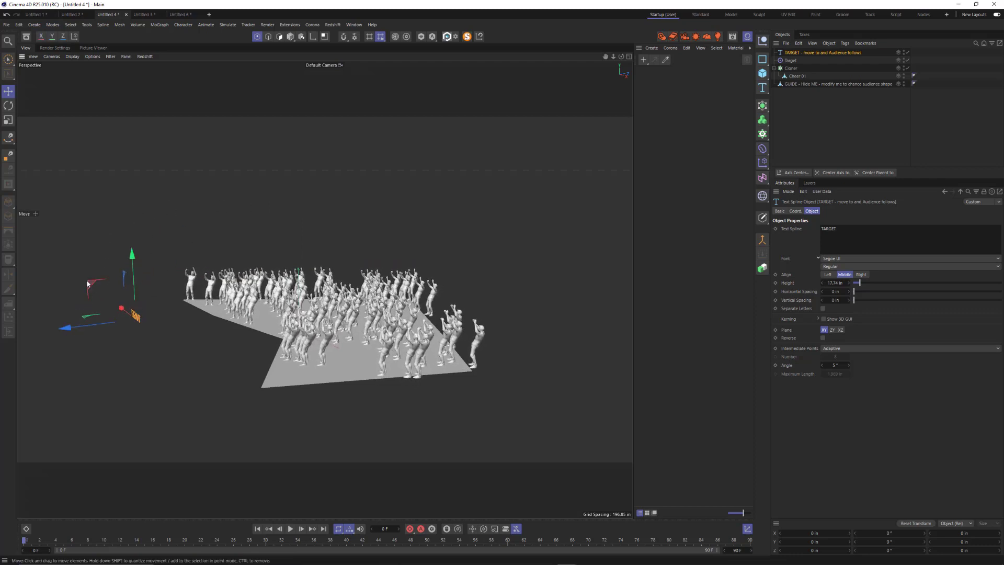
Turn off Use Pitch on the Target effector and shift the TARGET text across the ground plane to test the figures' facing
click(791, 60)
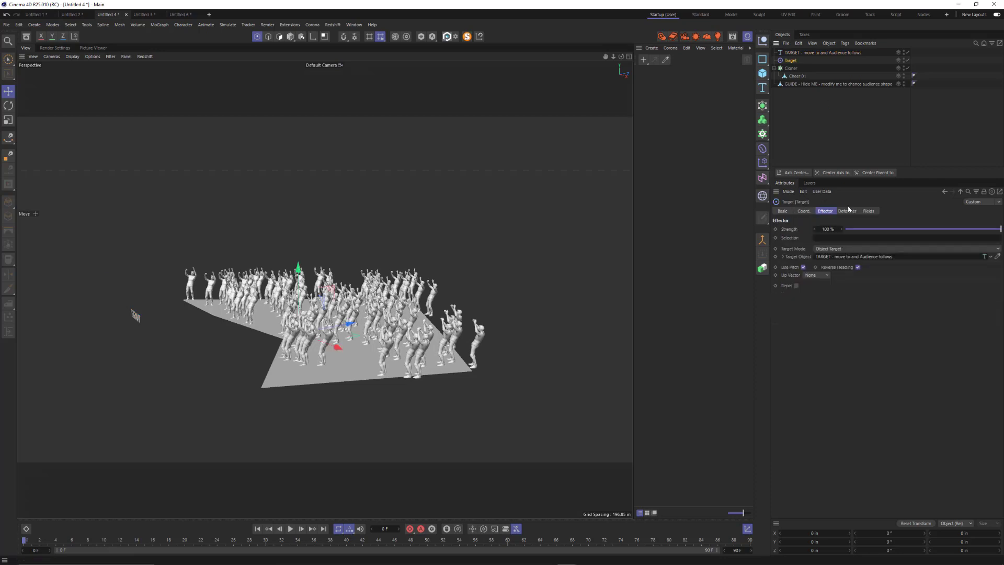
click(803, 267)
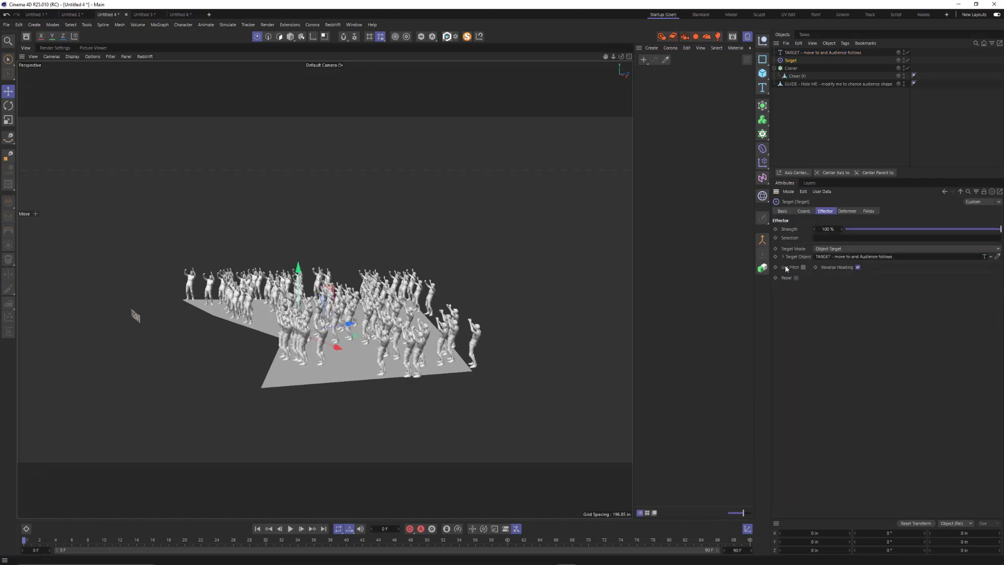
click(136, 316)
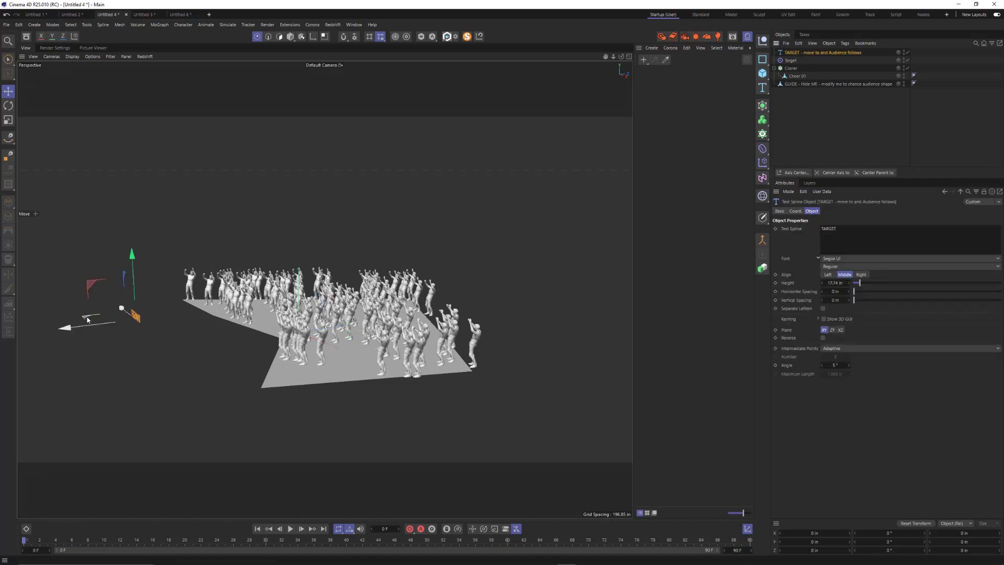
drag(87, 319, 142, 363)
alt+drag(246, 330, 183, 369)
alt+right_drag(239, 366, 282, 360)
alt+middle_drag(282, 361, 370, 307)
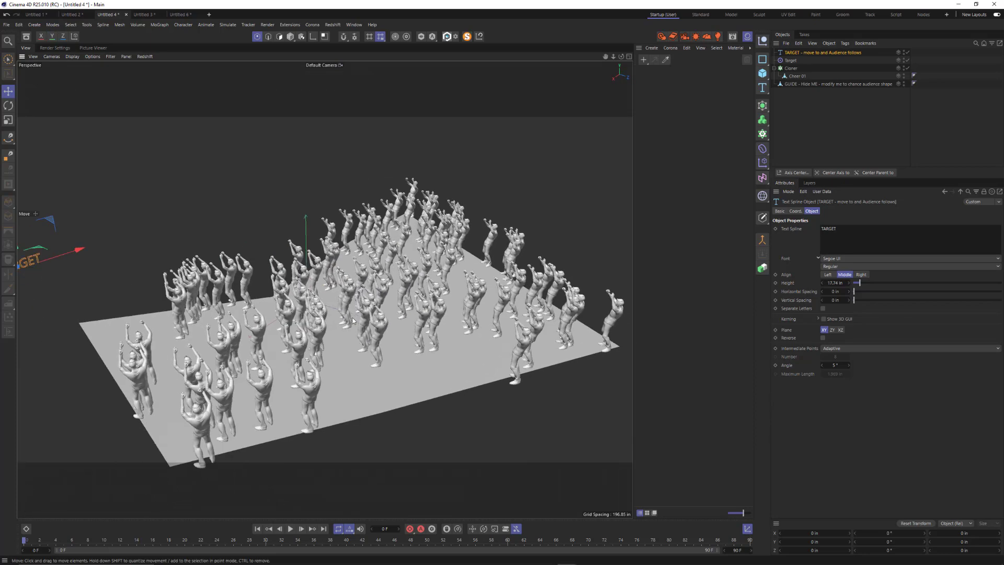
Hide the GUIDE polygon in the editor and renderer to view only the crowd, and restore its default visibility
click(822, 84)
alt+click(904, 86)
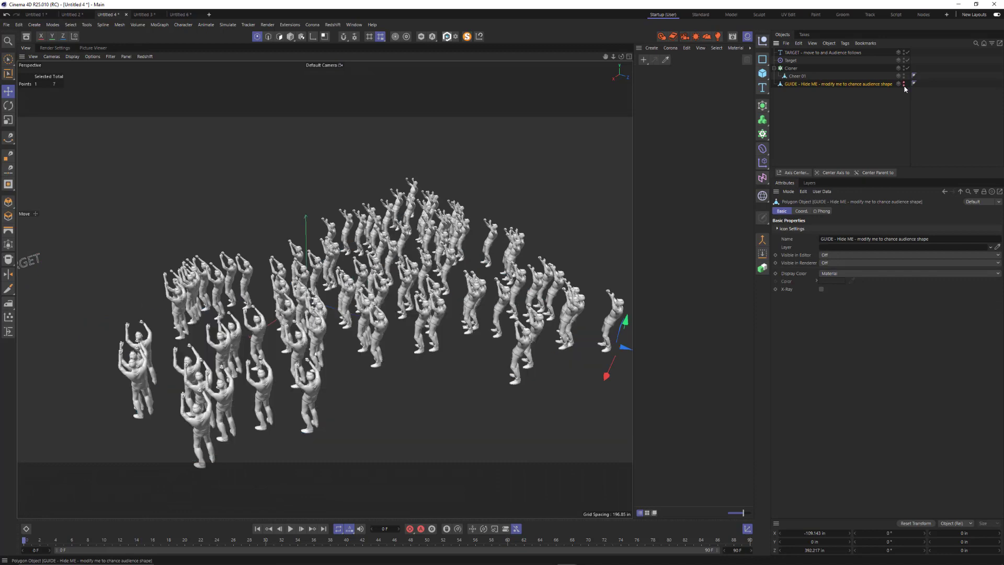
alt+right_drag(460, 303, 356, 313)
alt+middle_drag(355, 312, 464, 307)
alt+drag(464, 309, 434, 317)
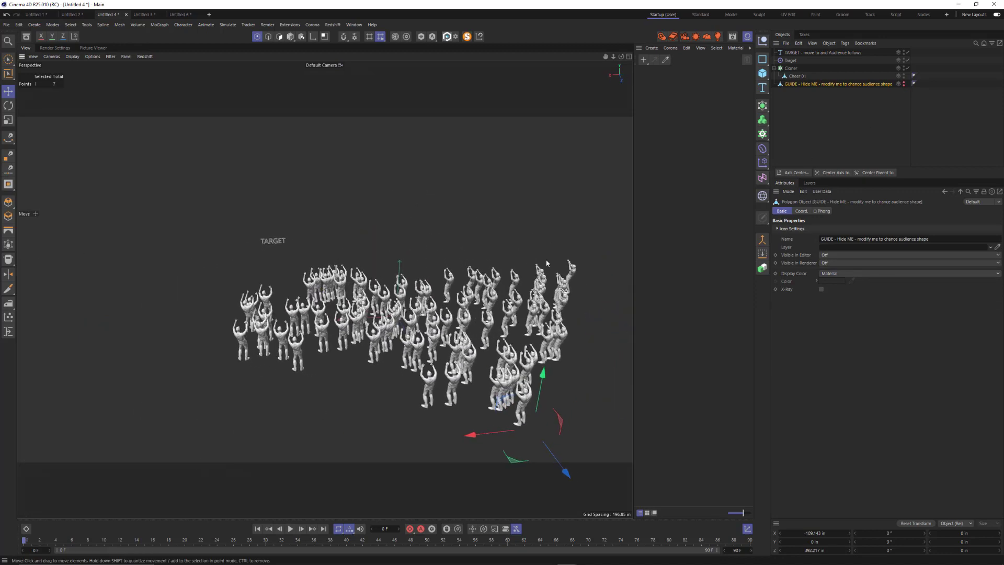
ctrl+click(904, 84)
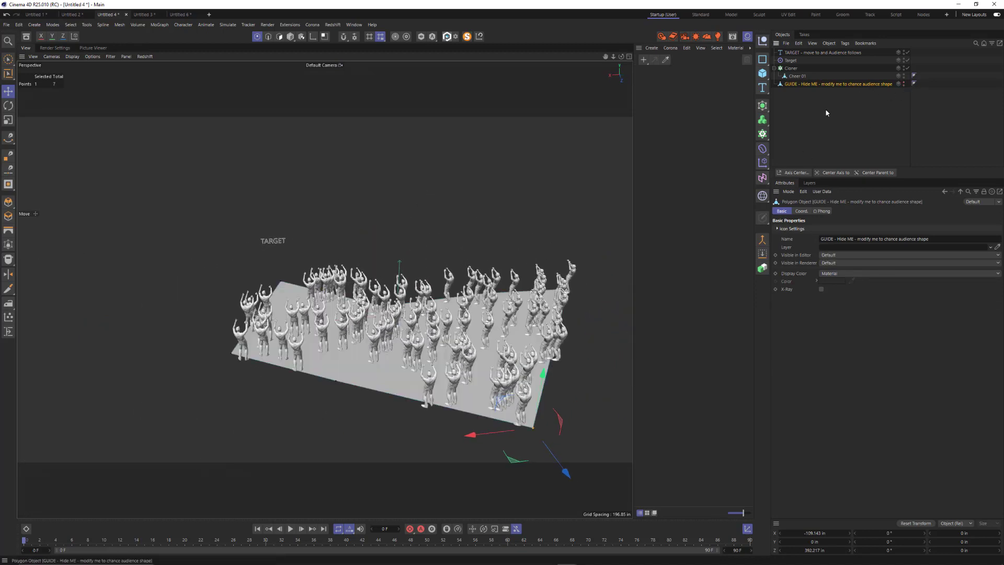
Enlarge the GUIDE polygon by moving its two outer corner points and the middle edge point outward on the ground plane
click(229, 356)
drag(190, 382, 10, 425)
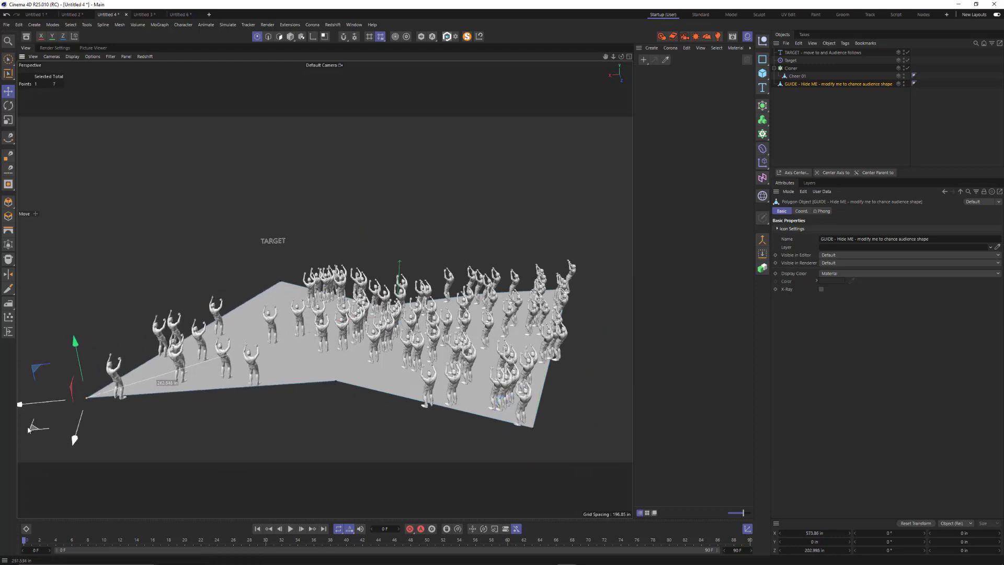
click(281, 282)
drag(281, 283, 148, 273)
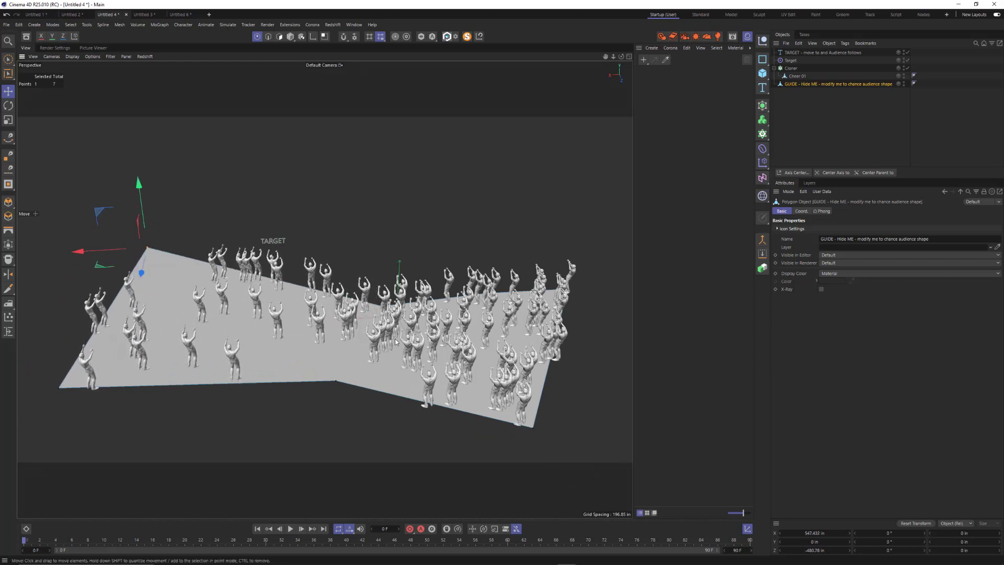
click(335, 382)
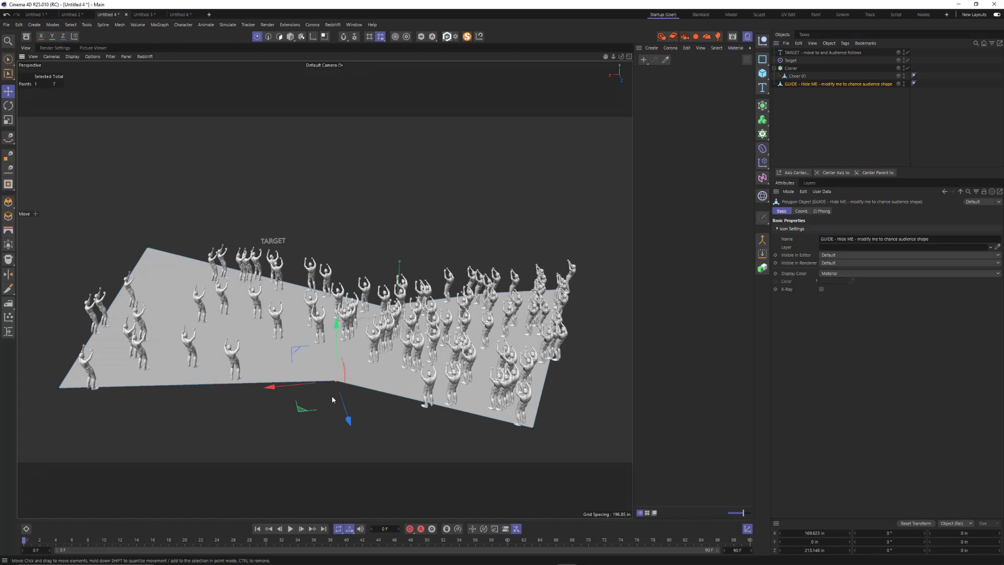
drag(332, 399, 218, 488)
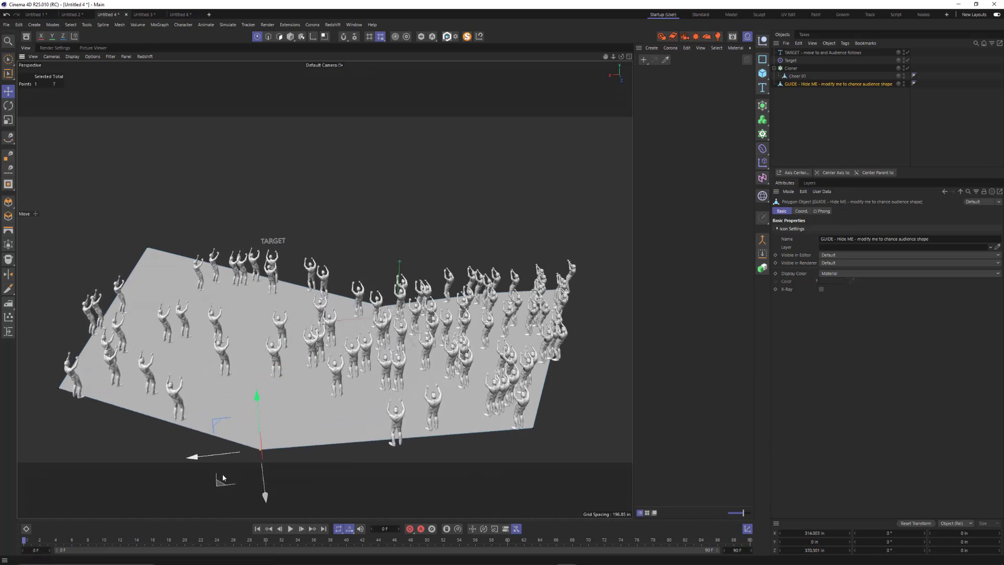
Raise the audience Cloner's count to 183 and look closely for overlapping figures in the crowd
click(791, 69)
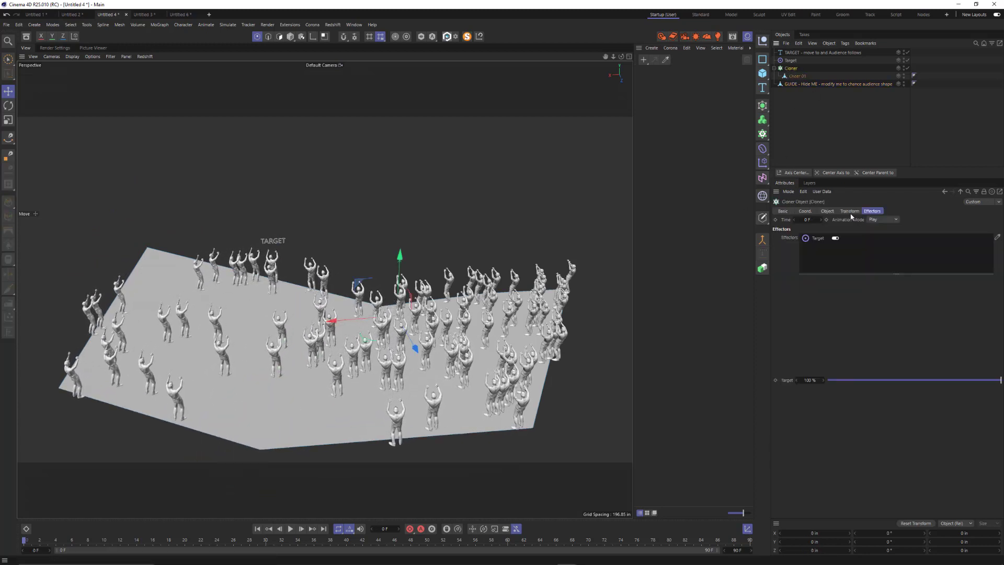
click(828, 211)
drag(810, 344, 850, 345)
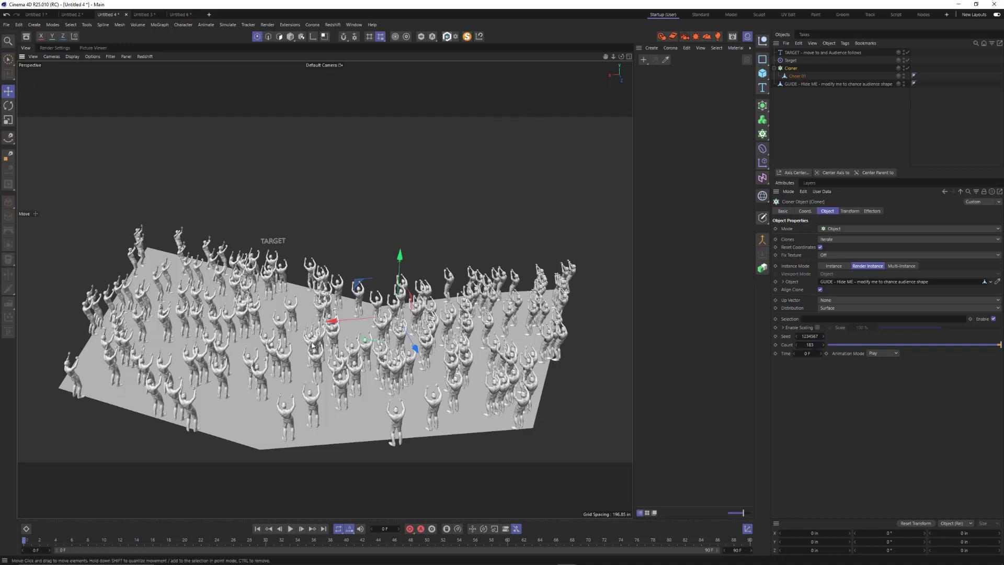
scroll(312, 345, up, 10)
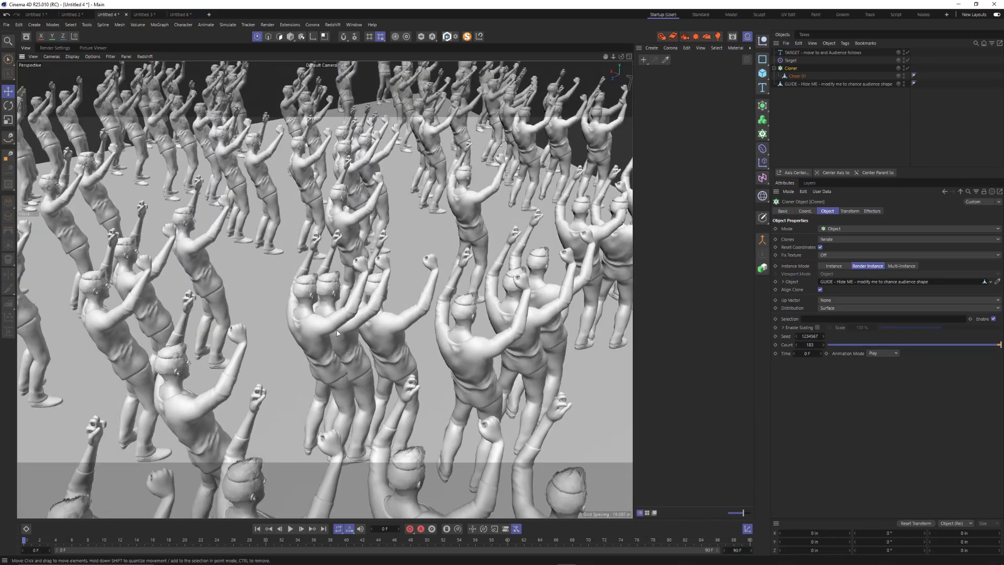
scroll(376, 329, up, 2)
alt+right_drag(451, 311, 424, 165)
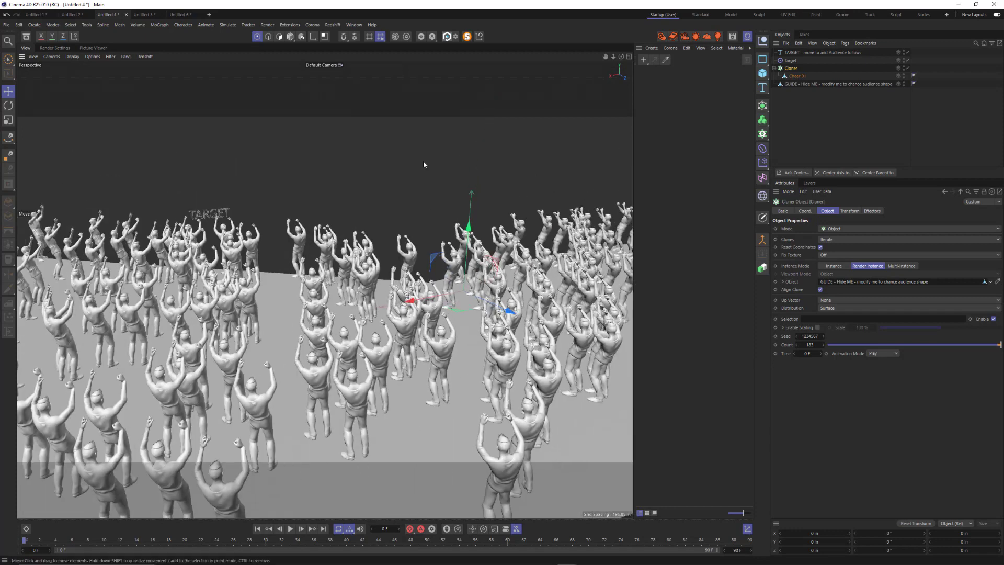
Add a Push Apart effector to the audience Cloner and check the spacing between the figures
click(159, 25)
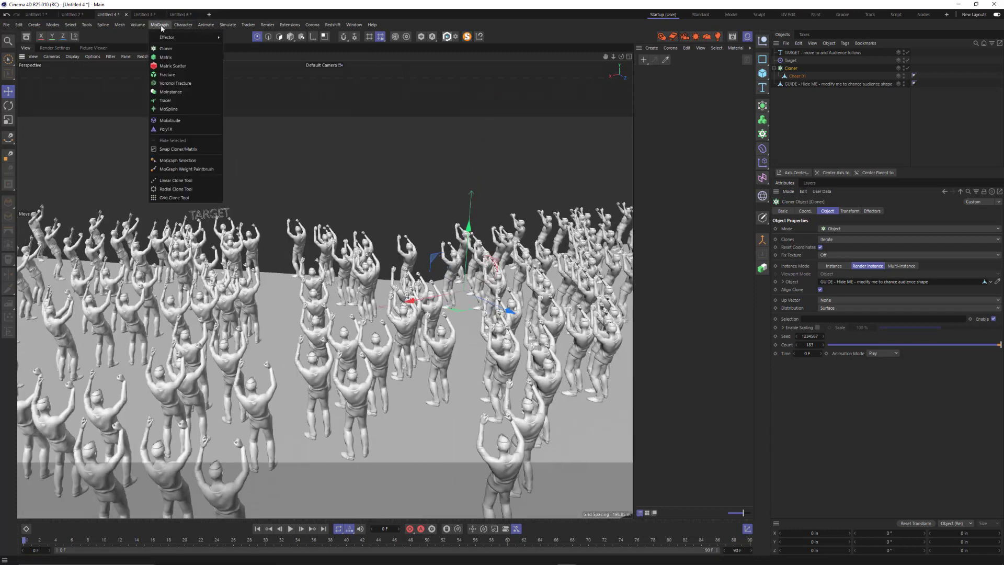
mouse_move(164, 38)
click(247, 78)
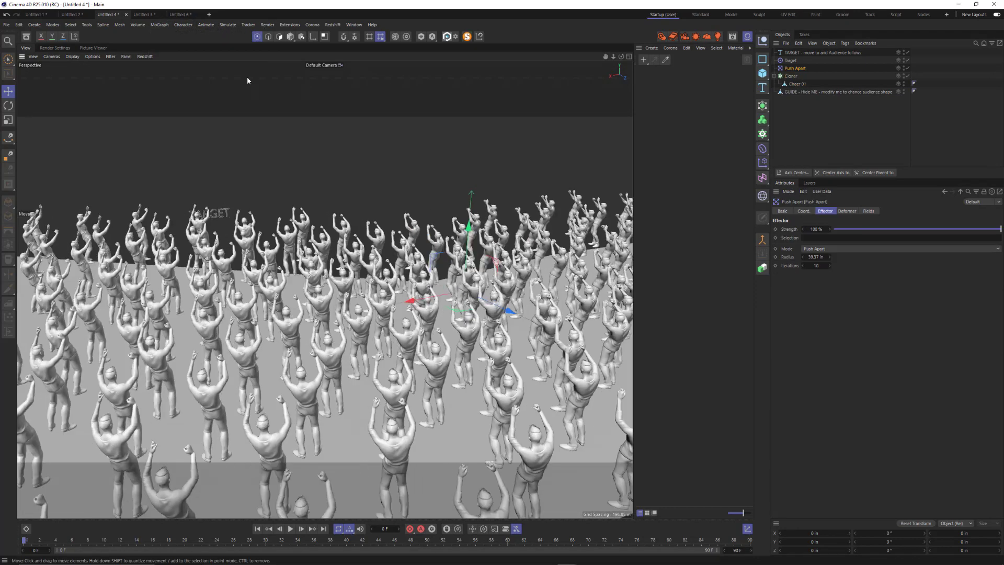
alt+middle_drag(480, 345, 431, 271)
alt+drag(430, 271, 389, 284)
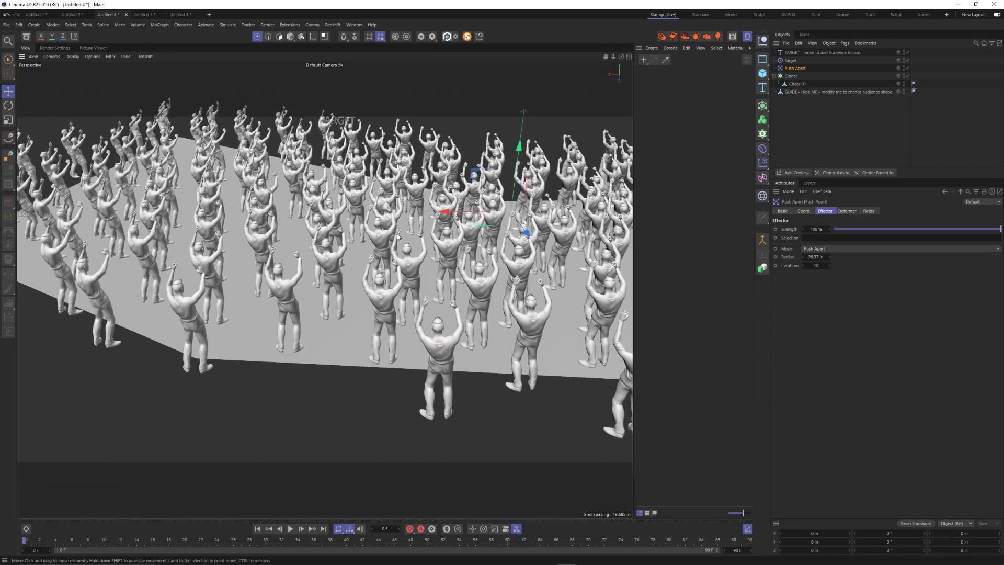
alt+drag(398, 236, 420, 212)
Reduce the Push Apart radius to 21.37 in and check the tighter crowd up close
drag(821, 257, 810, 257)
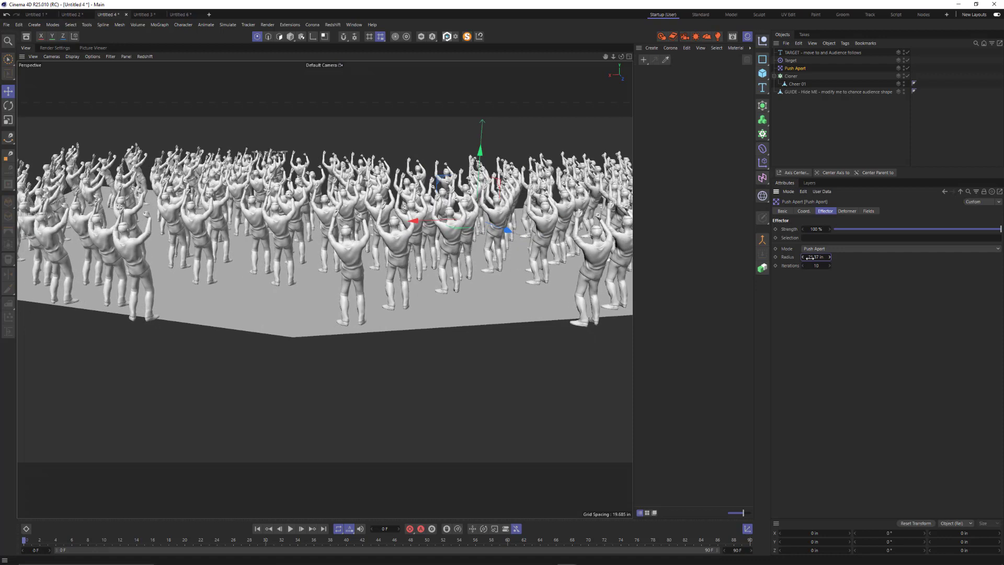
alt+drag(382, 209, 493, 234)
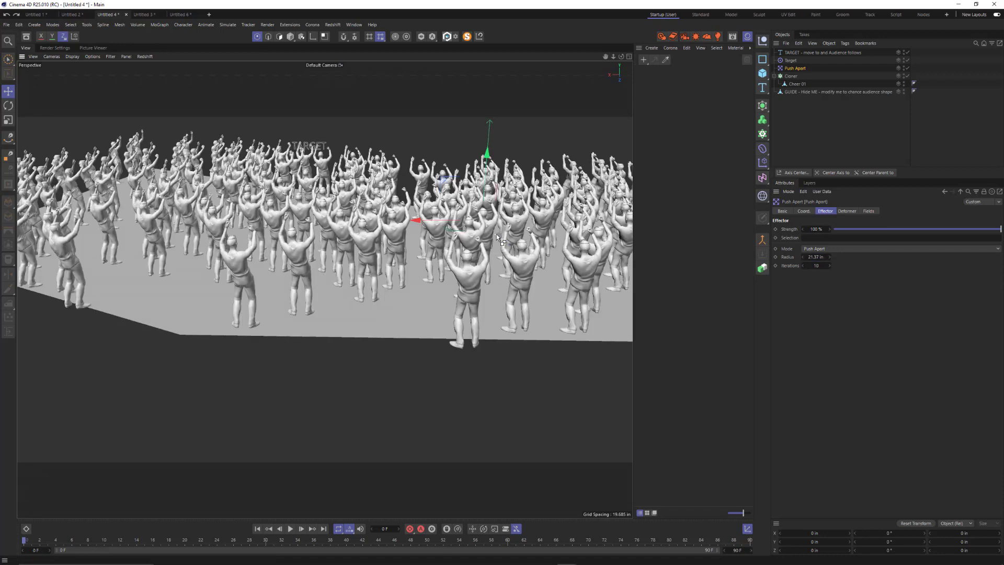
alt+right_drag(389, 237, 398, 253)
alt+middle_drag(398, 252, 375, 283)
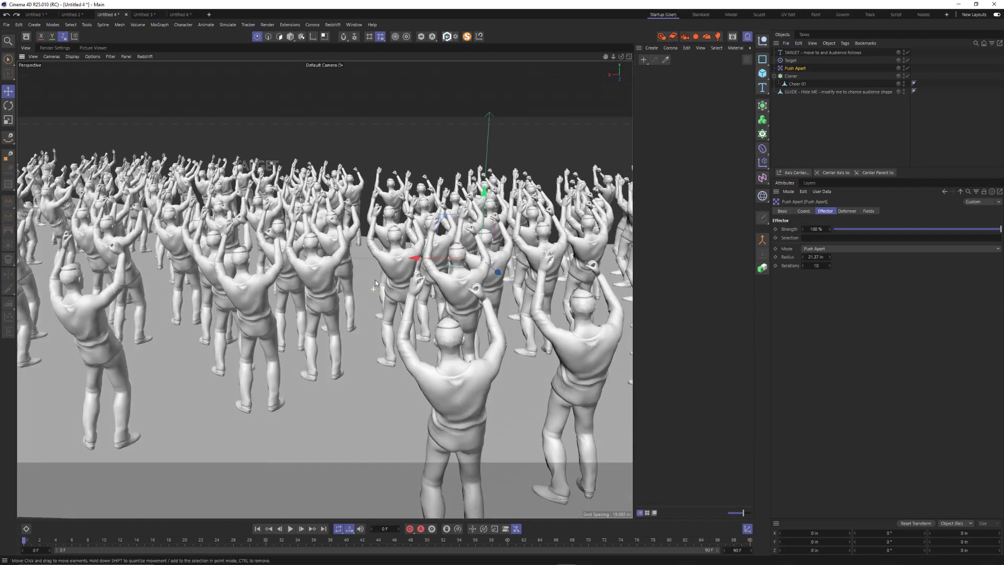
alt+drag(375, 283, 406, 281)
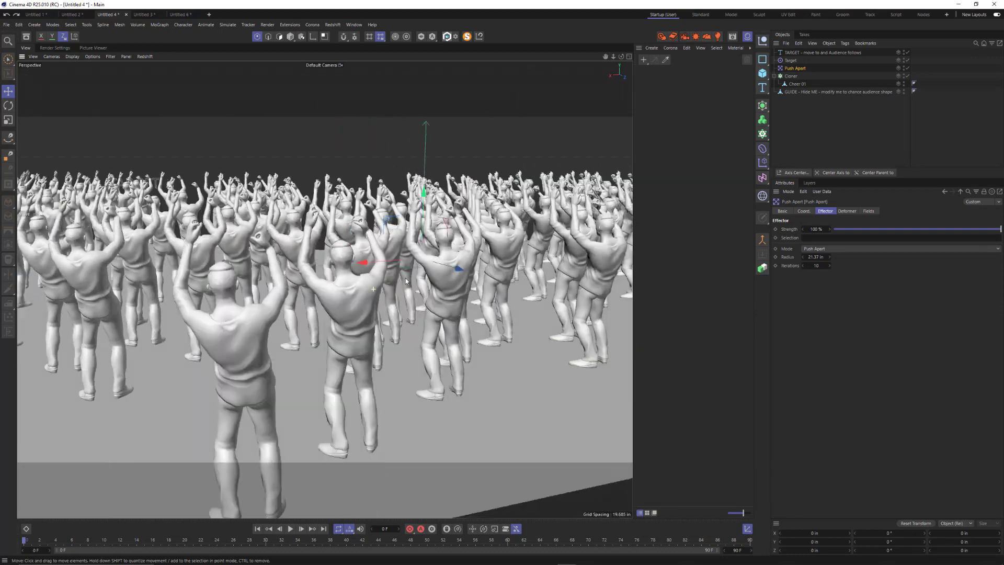
Add a Random effector to the audience Cloner
click(797, 84)
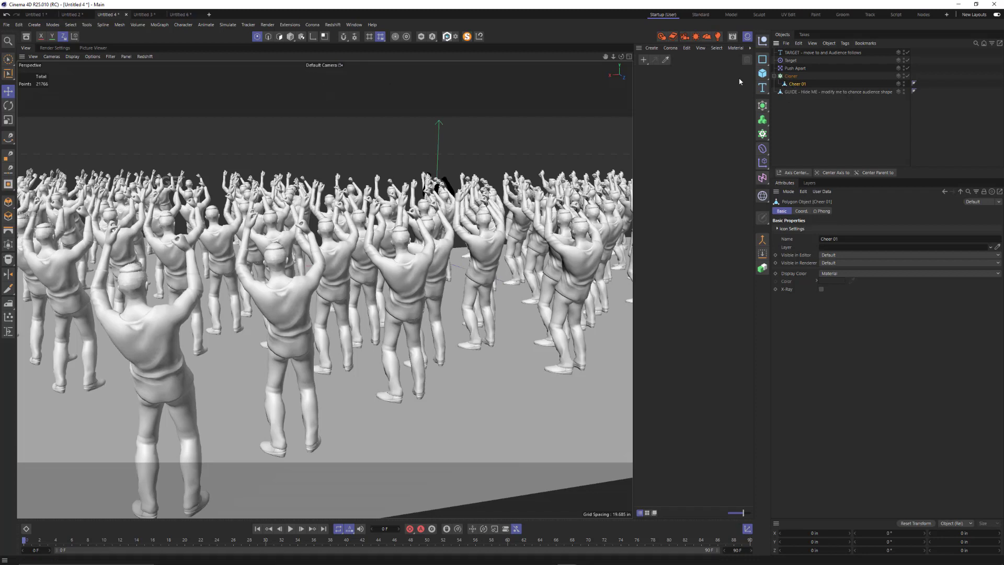
click(790, 75)
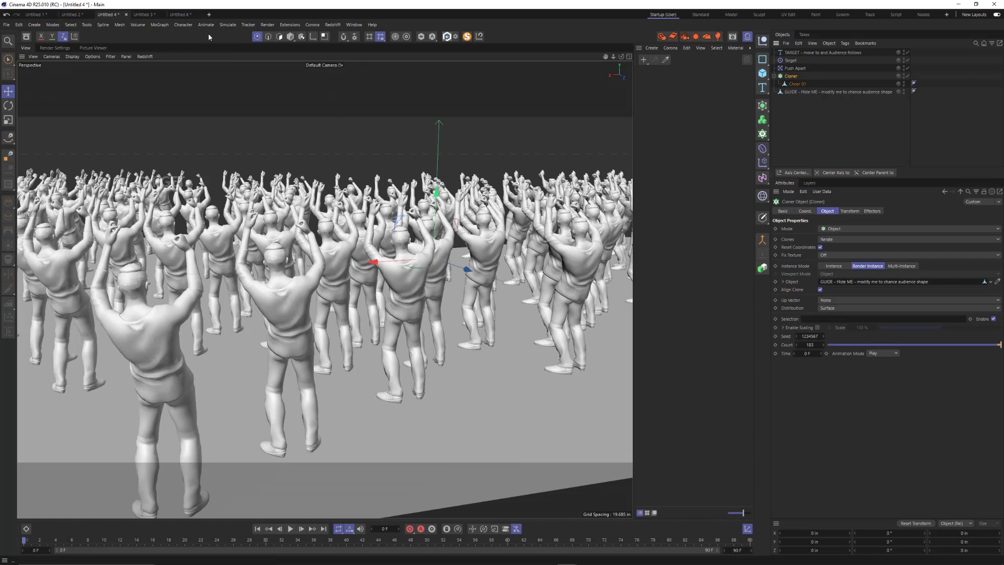
click(161, 25)
mouse_move(169, 40)
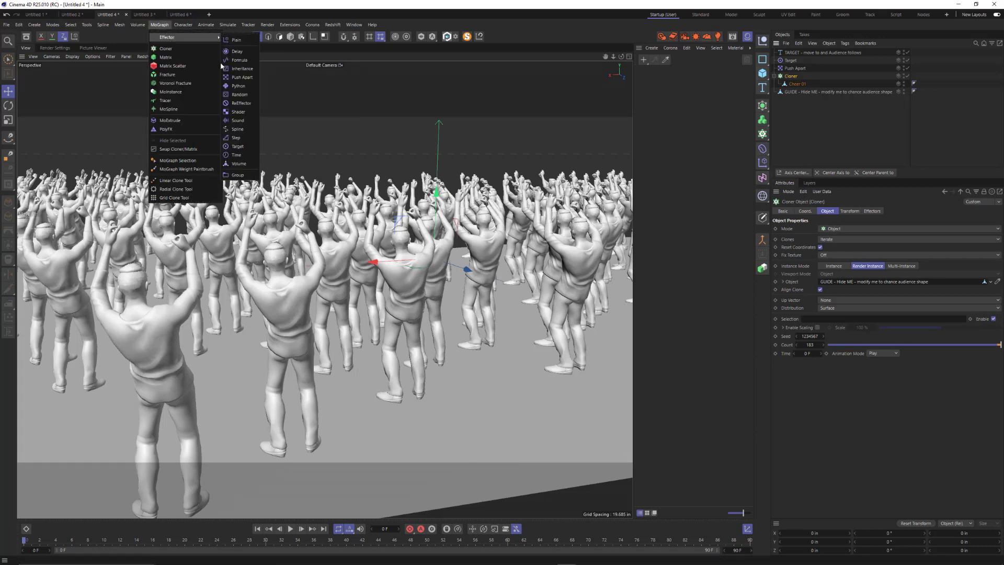
click(242, 94)
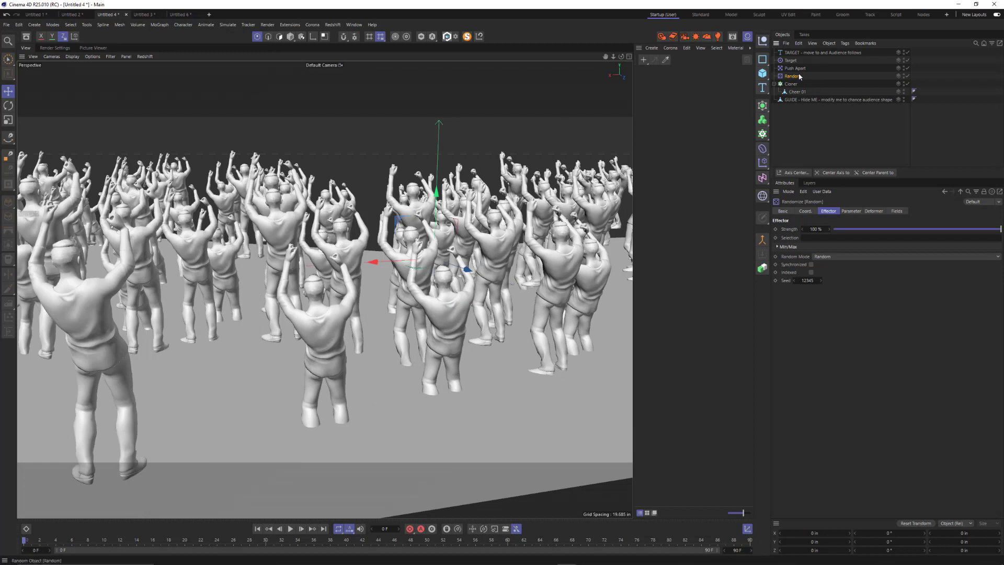
Set the Random effector's X, Y and Z position offsets to 0 in
click(815, 211)
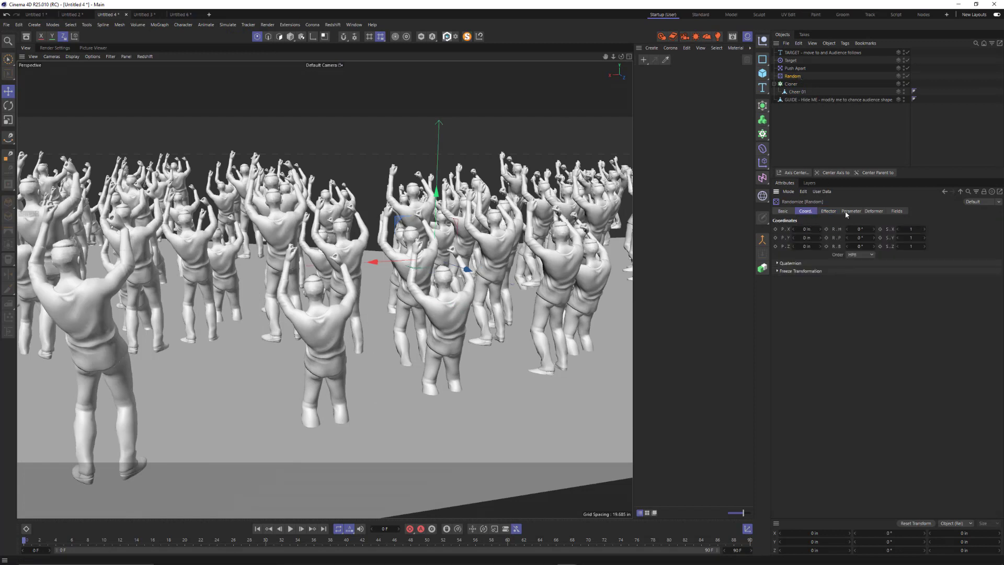
click(848, 212)
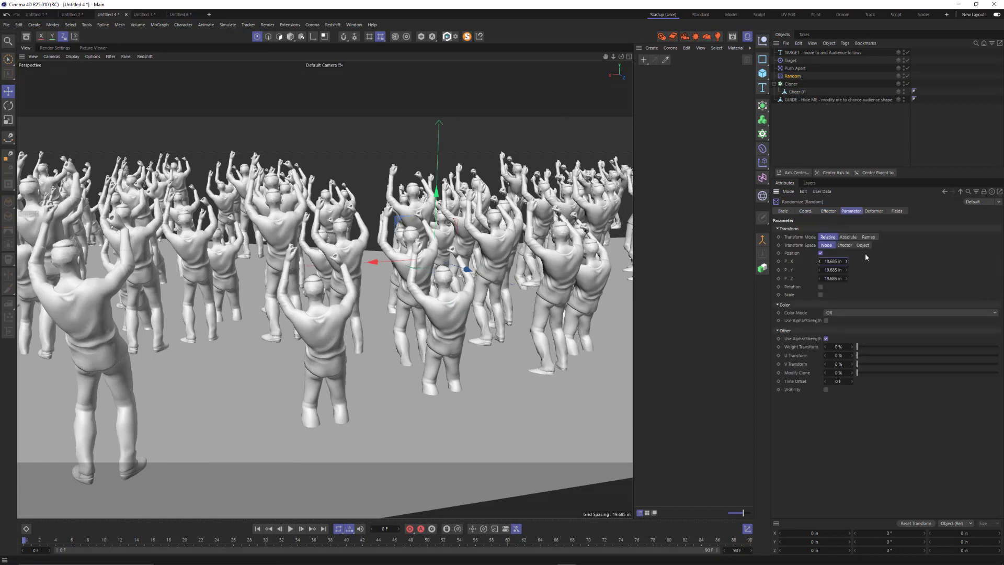
key(Tab)
text(0)
key(Tab)
text(0)
key(Return)
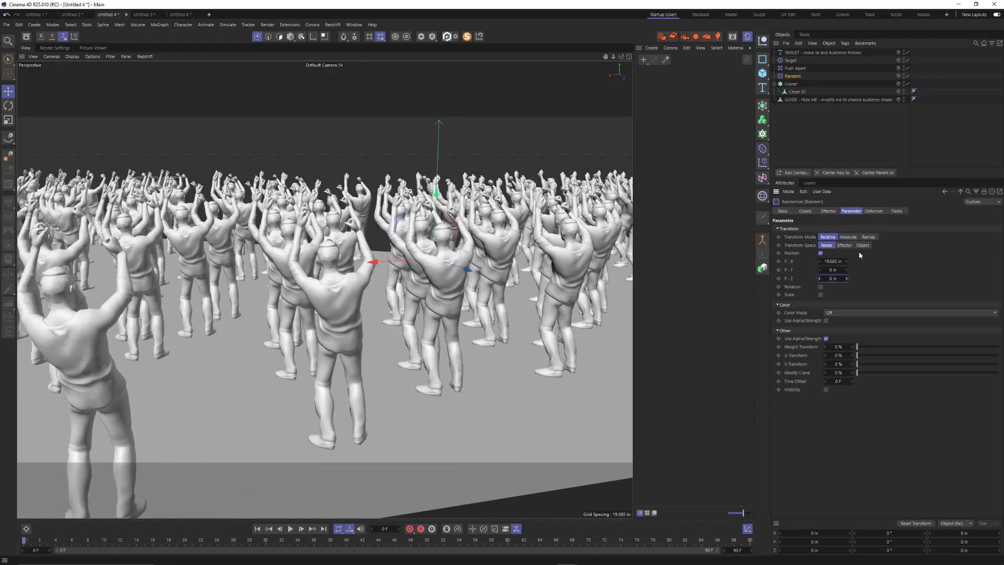
double_click(830, 261)
text(0)
key(Return)
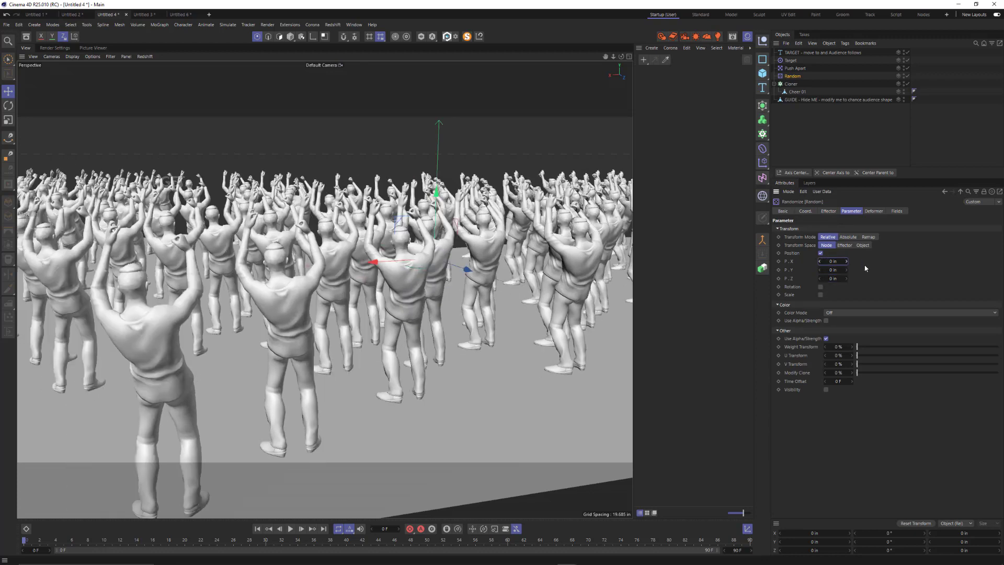
Set the Random effector's vertical position offset to 4 in and check the height variation in the crowd up close
double_click(831, 269)
text(2)
key(Return)
drag(847, 270, 846, 267)
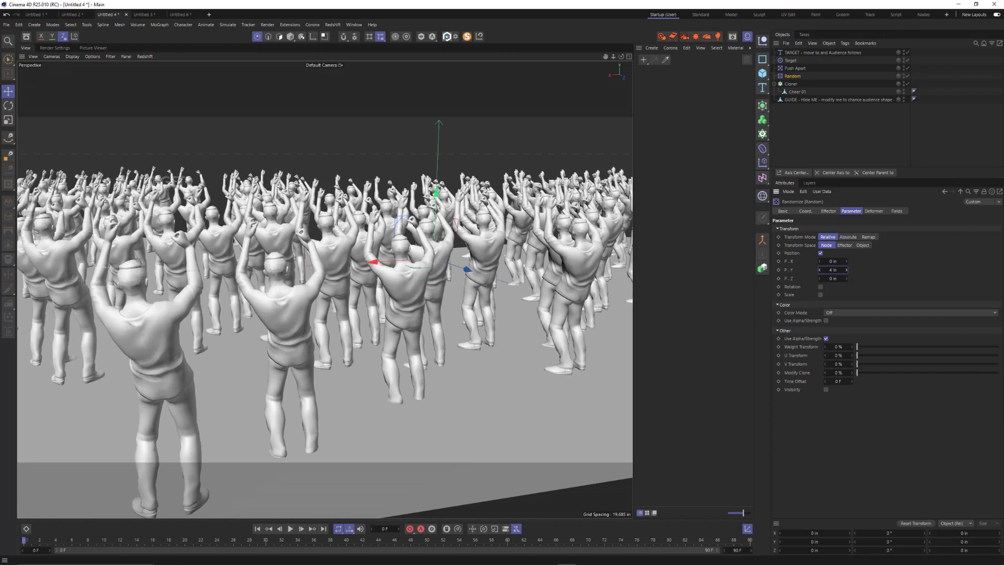
alt+drag(429, 374, 426, 364)
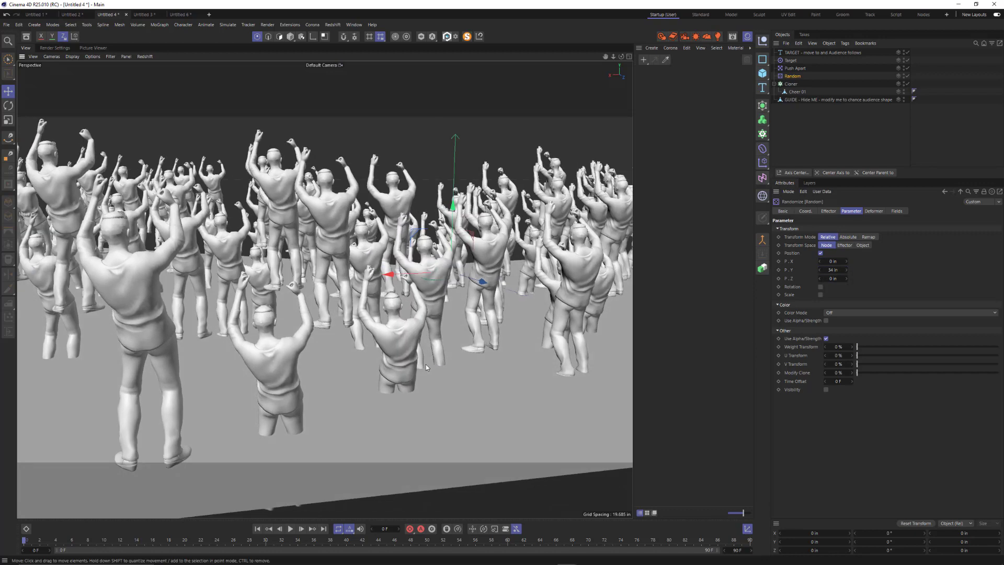
key(ctrl+z)
alt+right_drag(297, 221, 361, 225)
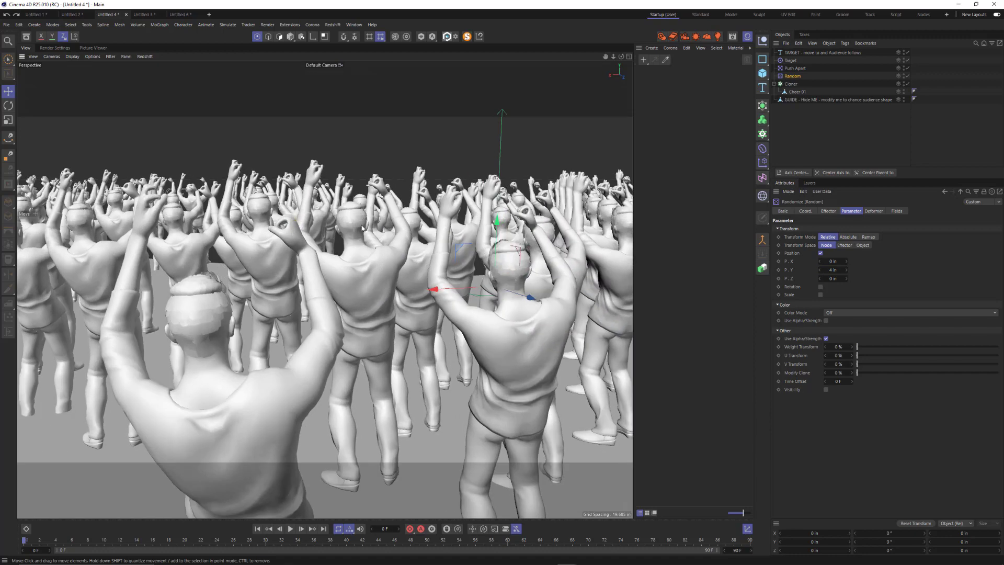
alt+drag(361, 225, 353, 220)
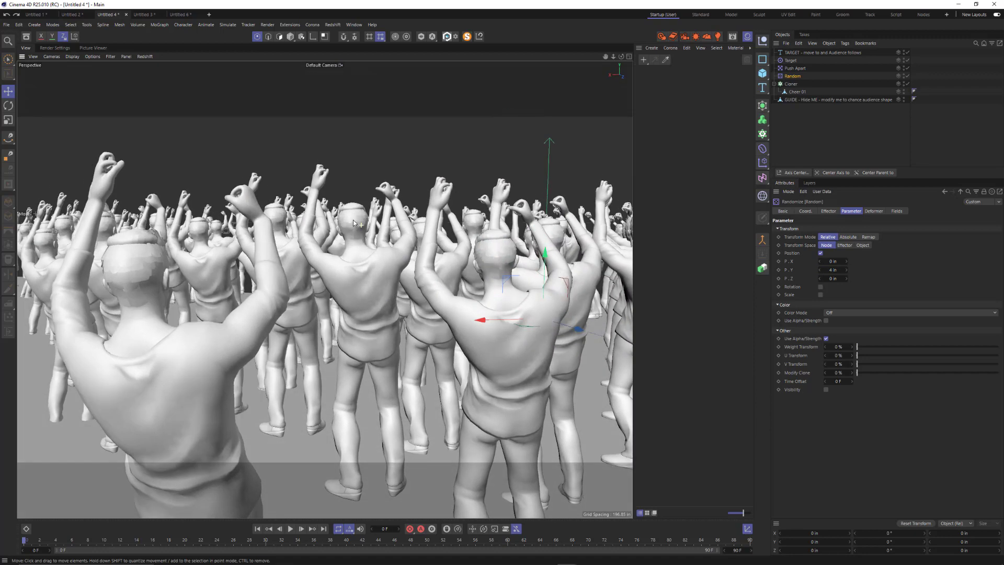
Enable rotation on the Random effector with a heading of 46°, a pitch of -2° and a bank of 2°
click(821, 287)
drag(820, 295, 835, 312)
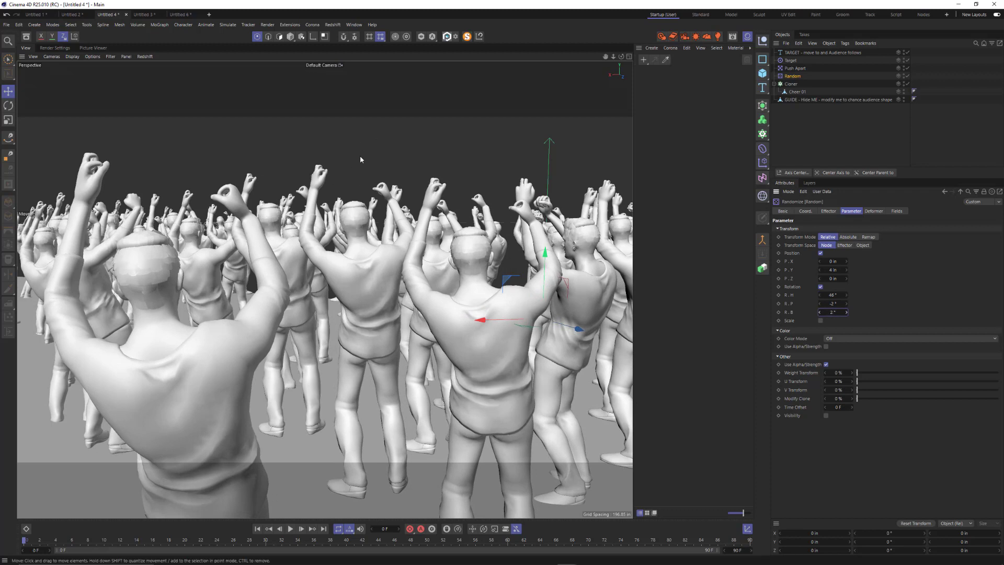
Hide the GUIDE polygon in the editor and renderer and view the whole crowd without its ground surface
click(797, 92)
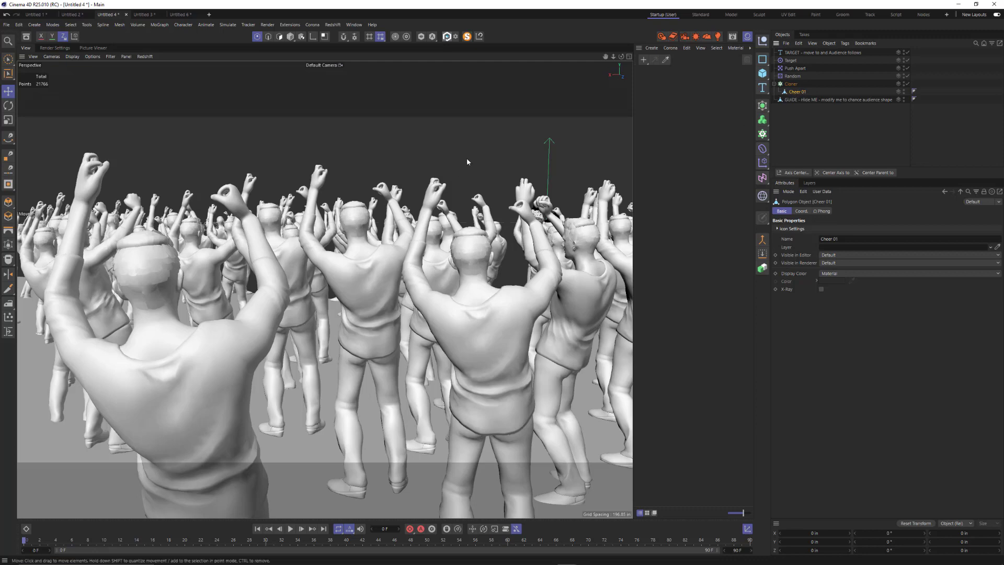
alt+right_drag(440, 169, 299, 222)
alt+drag(298, 224, 190, 262)
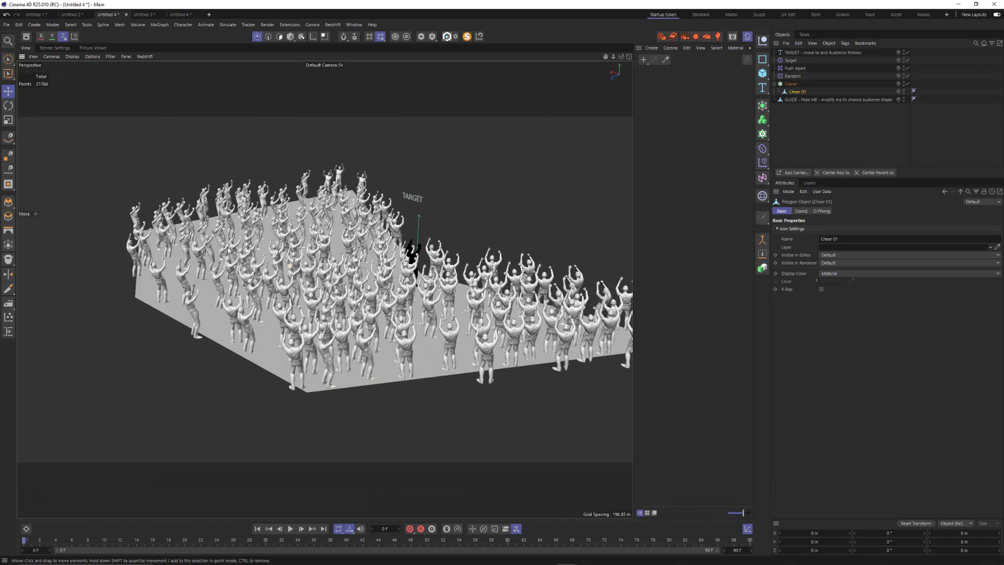
click(904, 100)
alt+drag(444, 259, 316, 260)
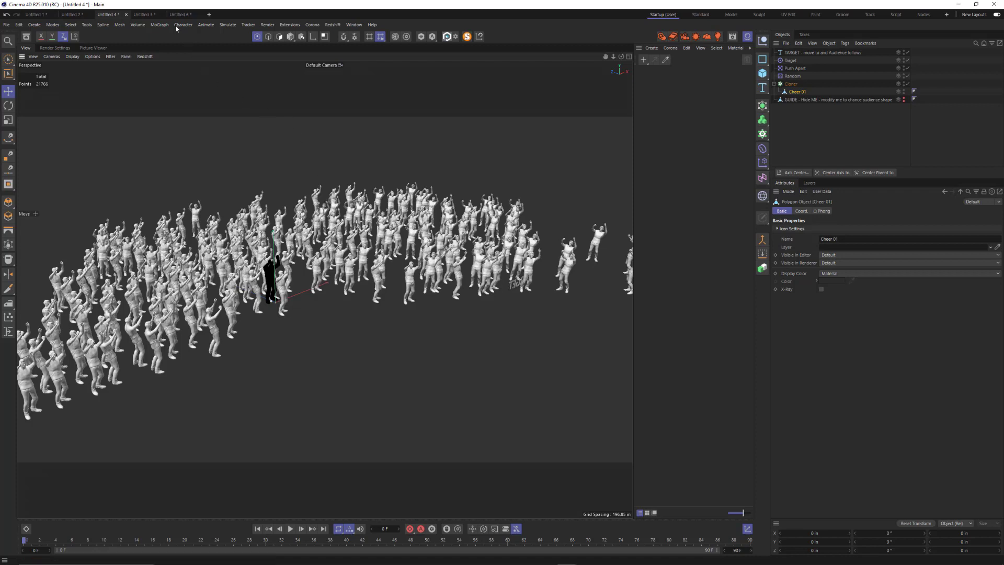
In the Untitled 3 project, create an instance of the platform null and move it to about X 131 in, Z 133 in
click(141, 14)
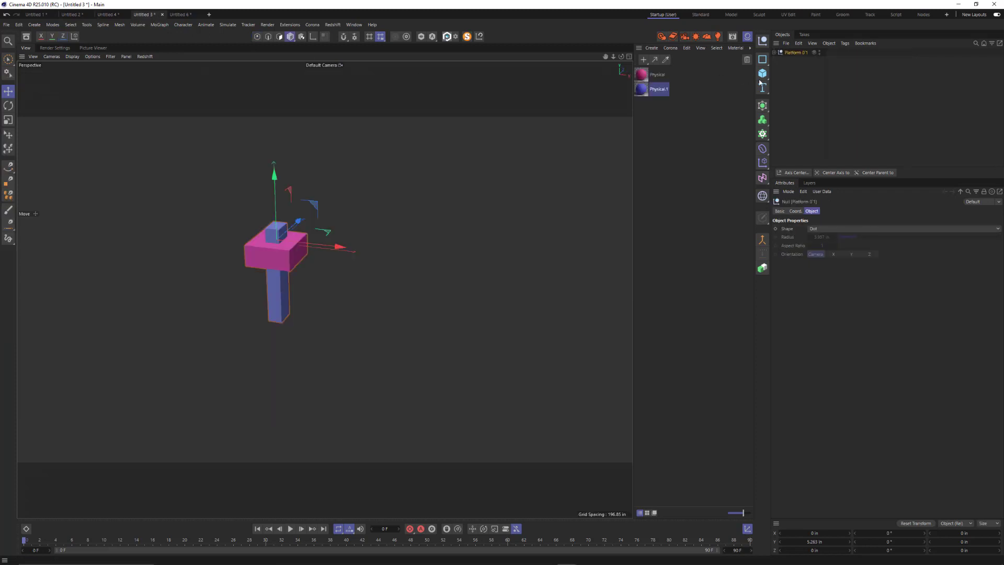
click(762, 267)
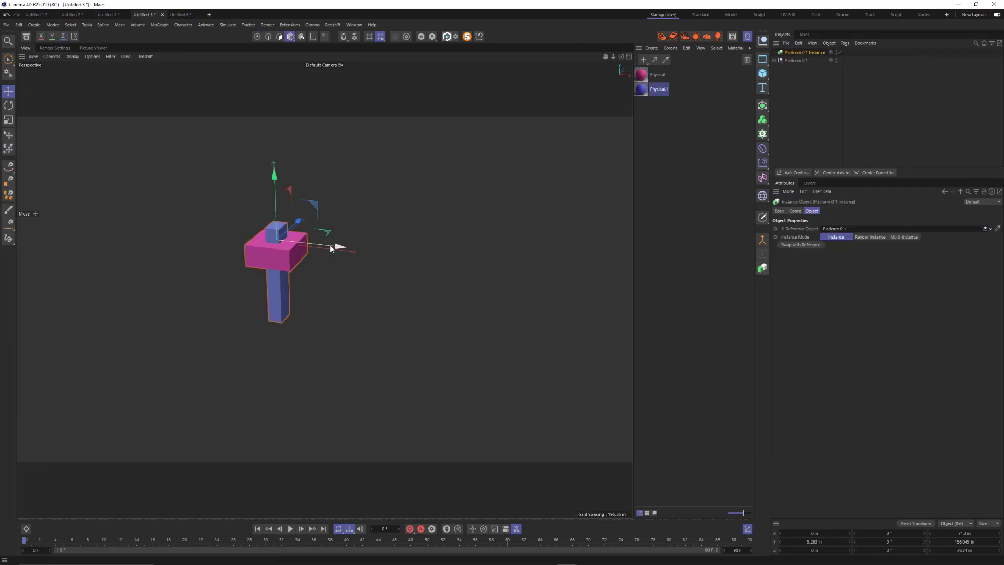
drag(337, 247, 428, 258)
drag(385, 230, 404, 209)
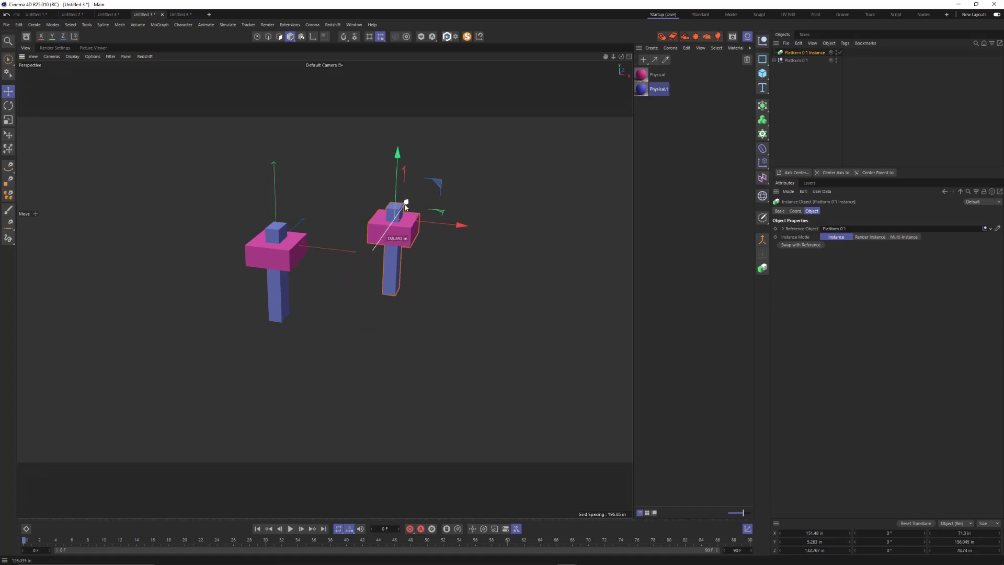